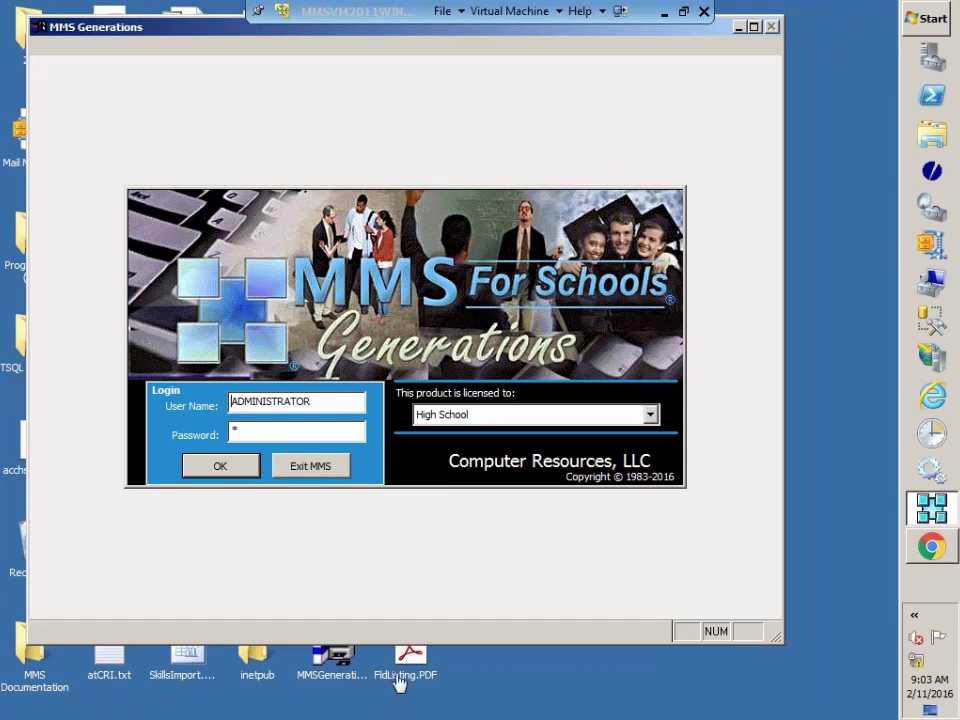
Step: Sign in and open the DISTRICT database, loading the High School's 501 active students
left_click(224, 468)
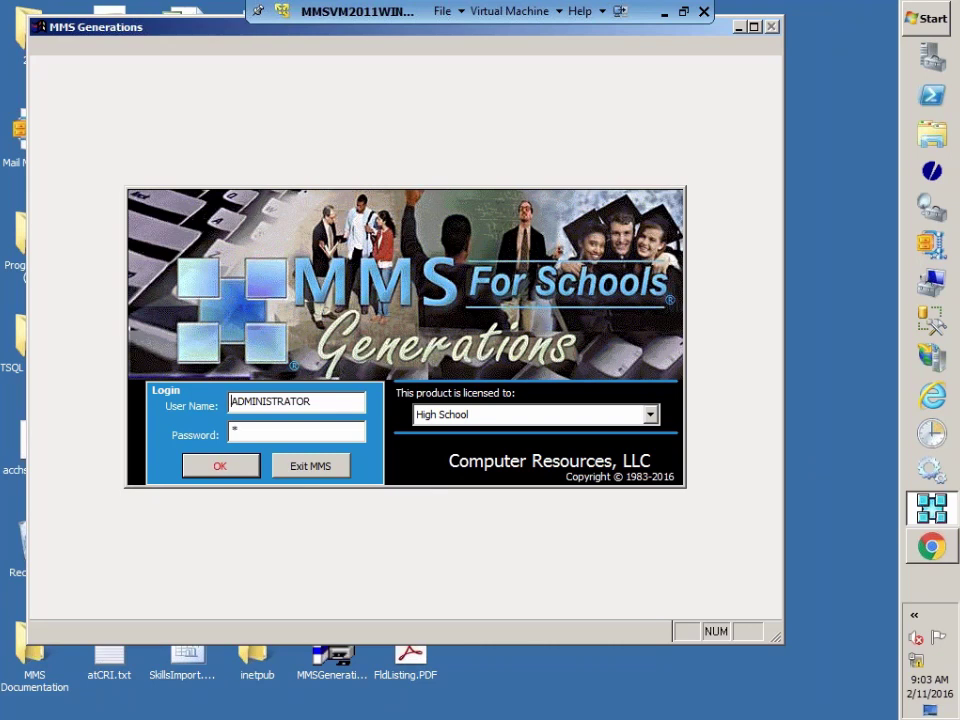
left_click(222, 467)
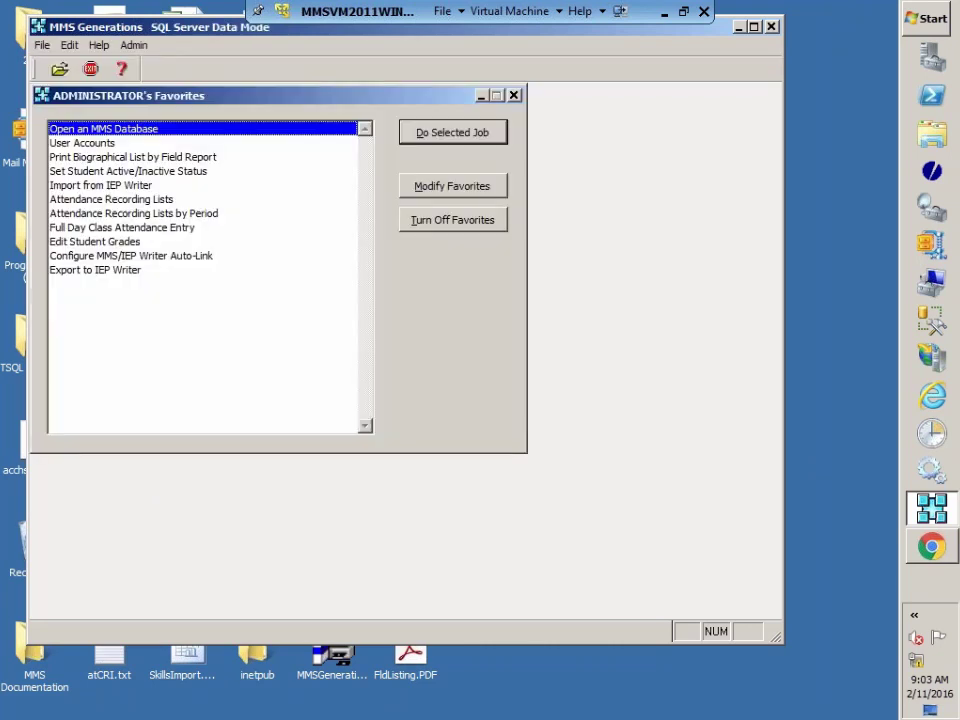
key("Return")
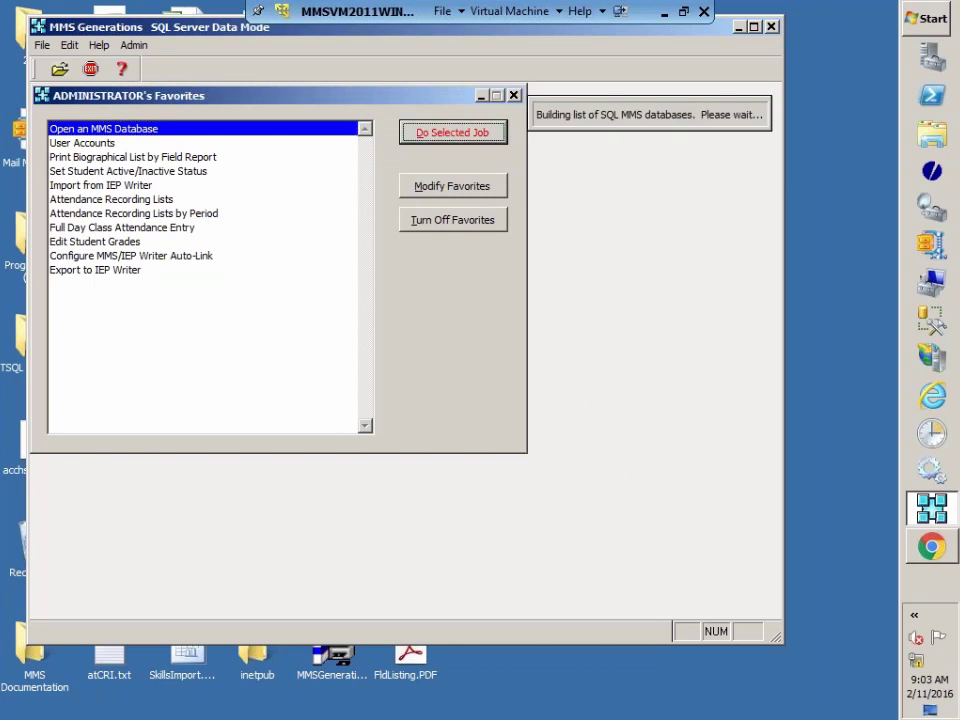
left_click(572, 246)
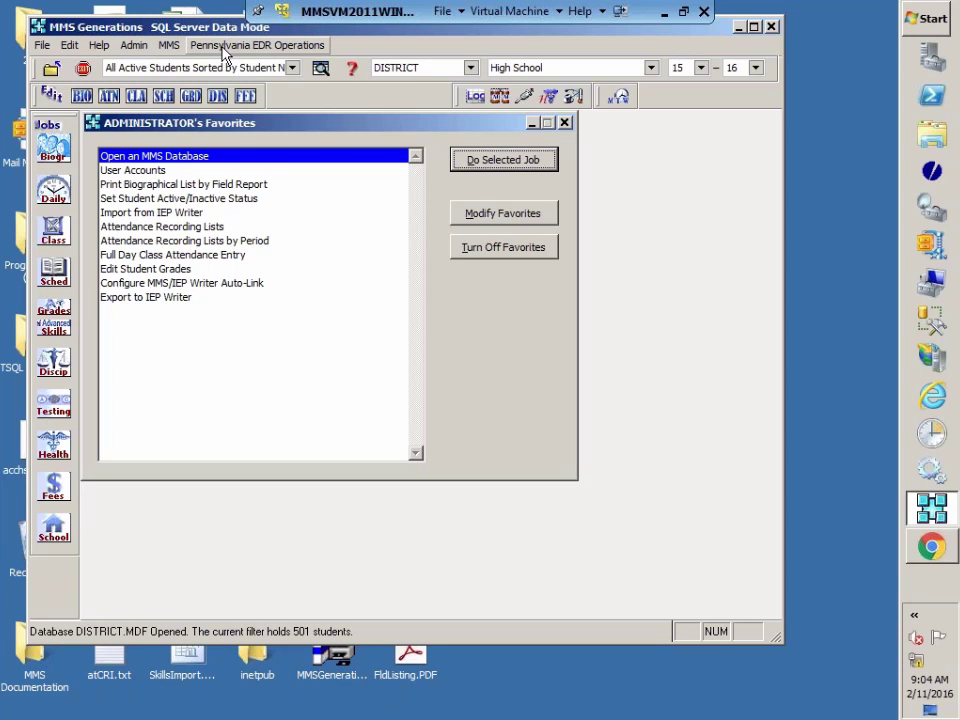
Step: Browse the Pennsylvania EDR Operations Exports submenu without choosing an export, then reopen Pennsylvania EDR Operations
left_click(224, 46)
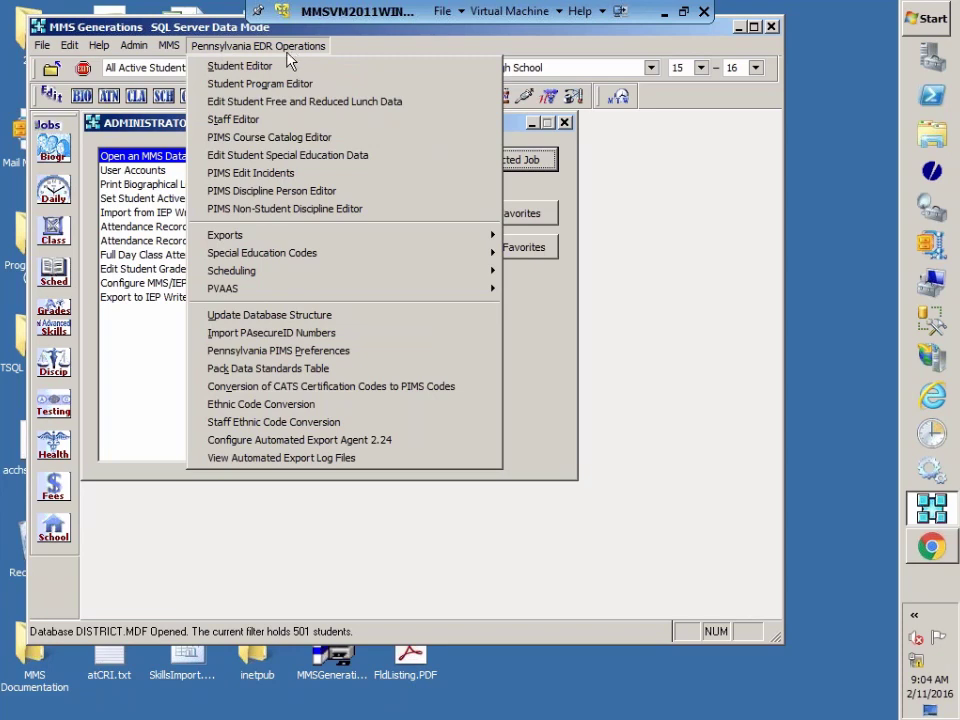
mouse_move(238, 237)
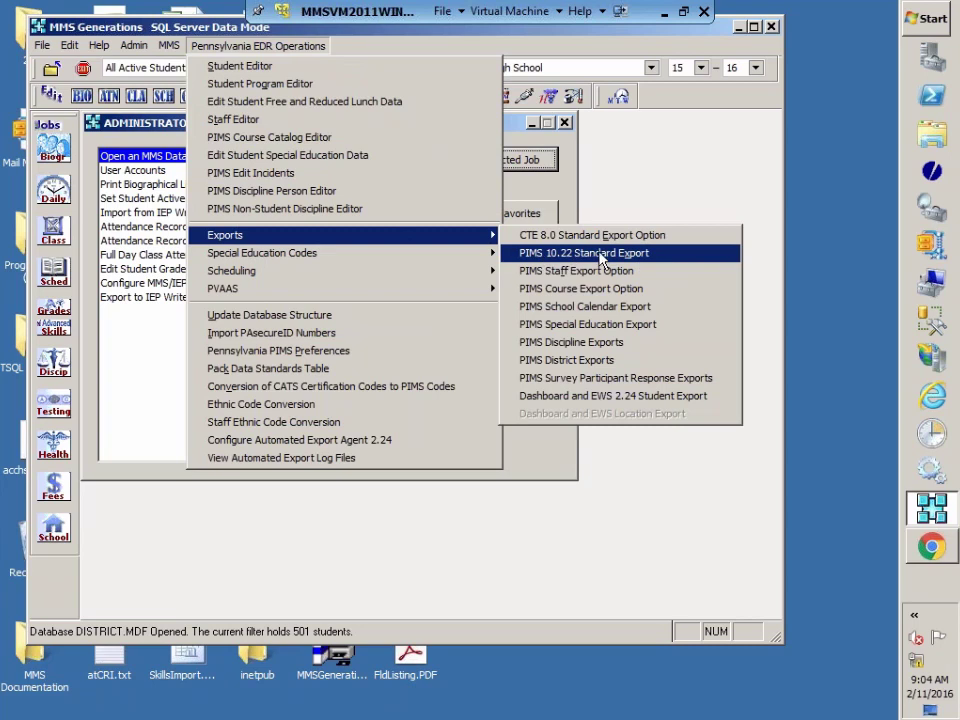
key("Escape")
key("Escape")
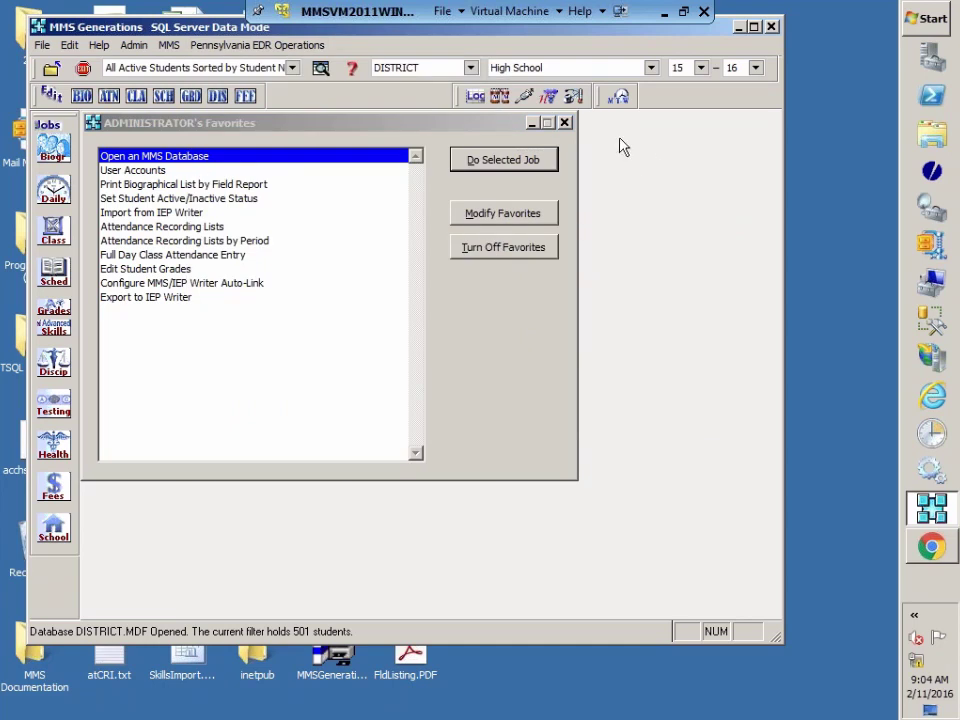
left_click(287, 46)
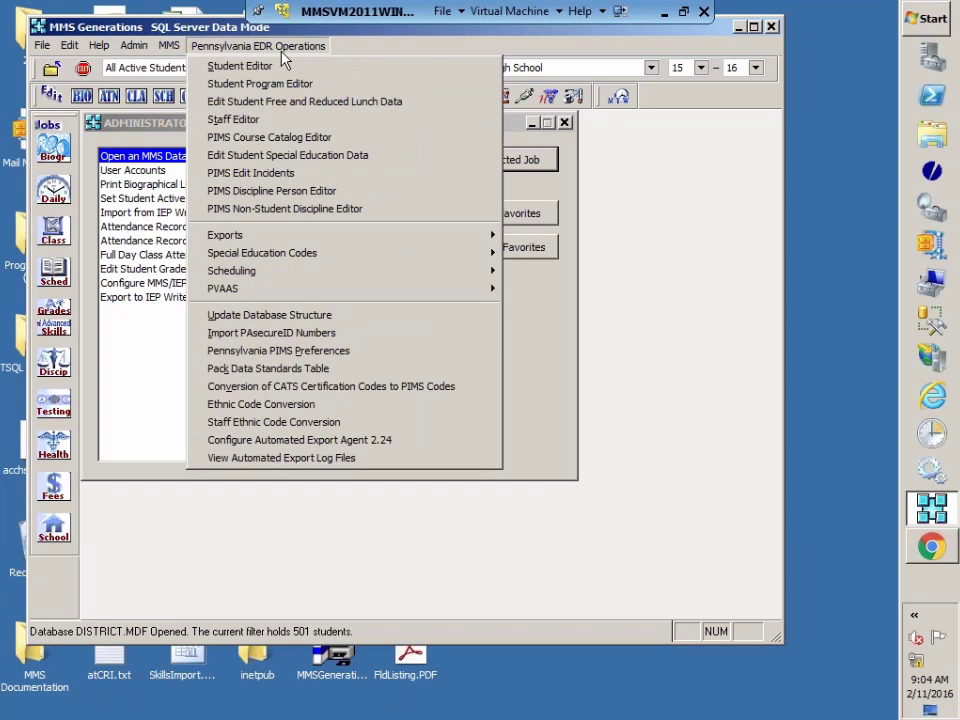
Step: Open the PIMS Course Catalog Editor and show course 105 ENGLISH 9 II's PA Subtest Identifier choices
left_click(269, 138)
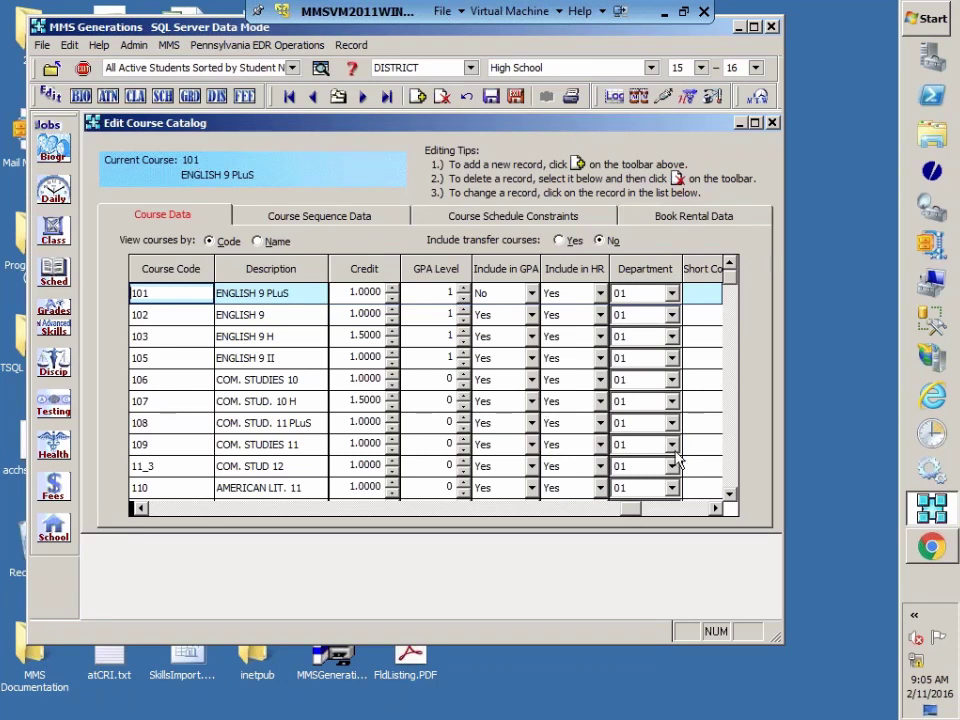
left_click(716, 509)
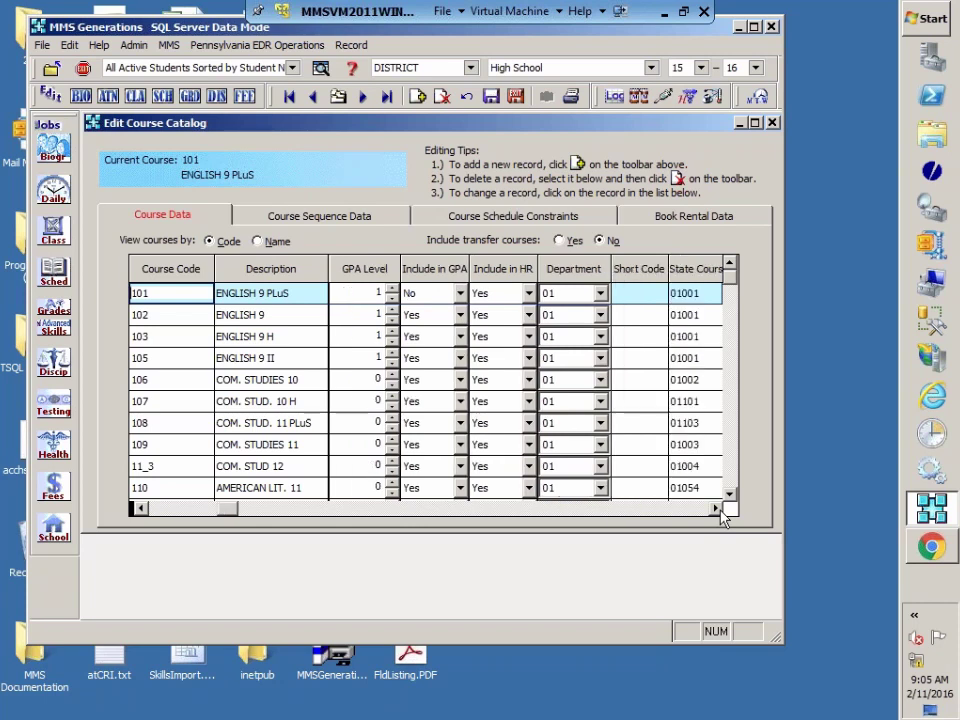
left_click(716, 509)
left_click(716, 509)
left_click(716, 509)
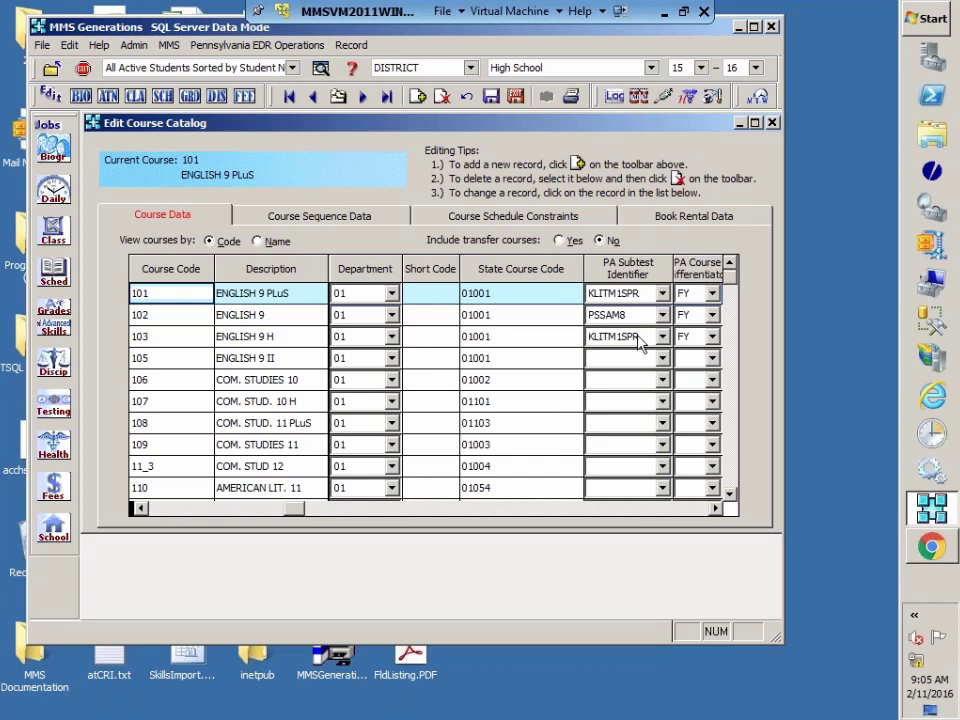
left_click(715, 509)
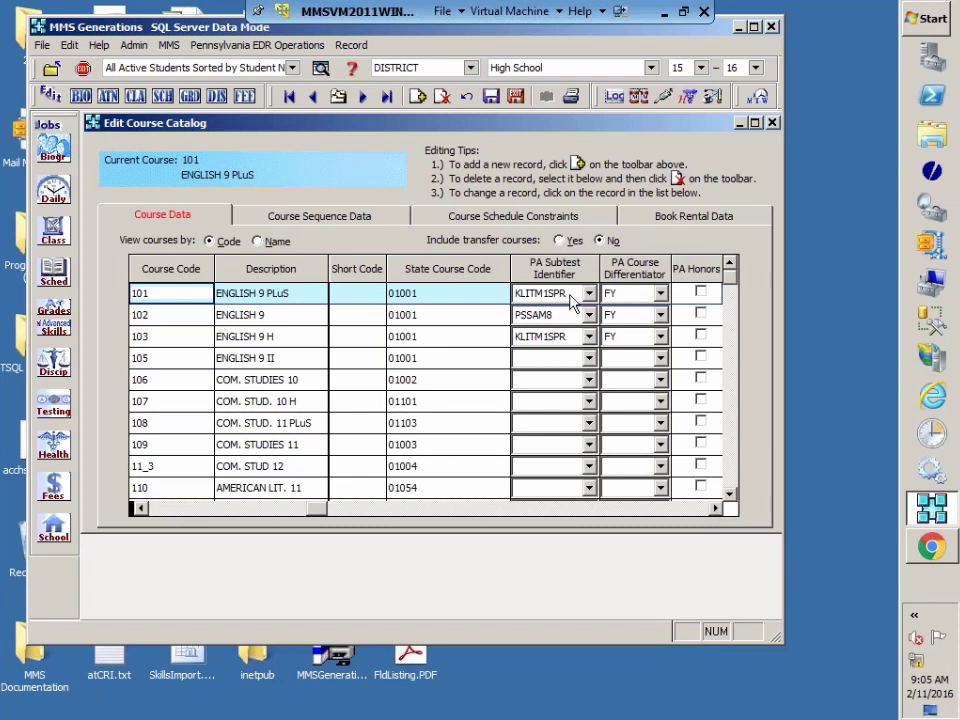
left_click(588, 358)
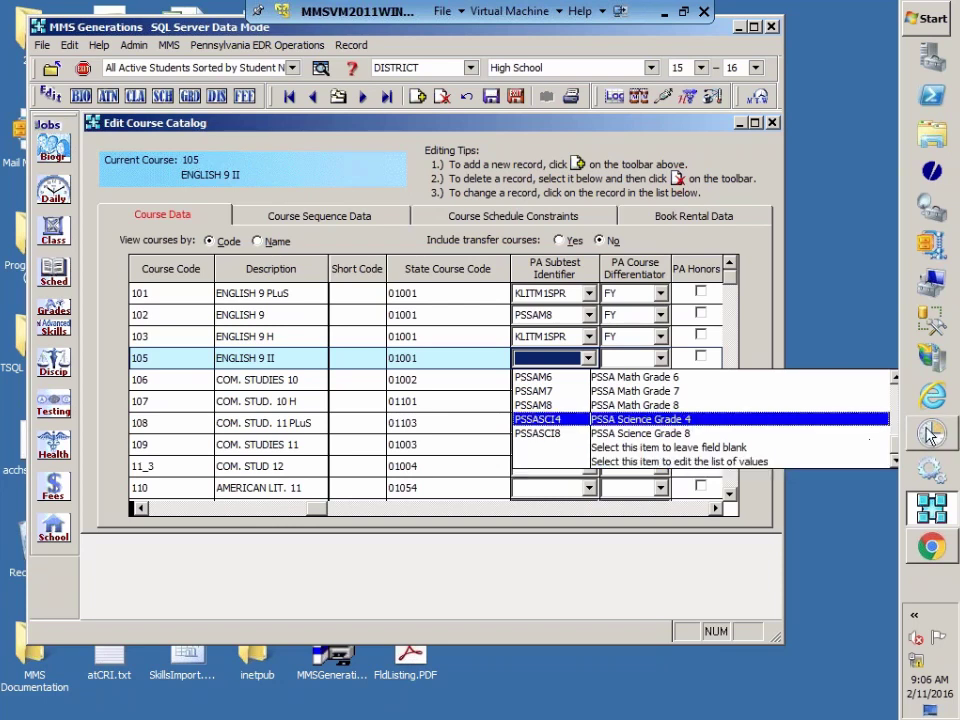
Step: Review all PA Subtest Identifier options for ENGLISH 9 II and close the list without choosing one
scroll(896, 437, "up", 1)
left_click_drag(896, 437, 912, 452)
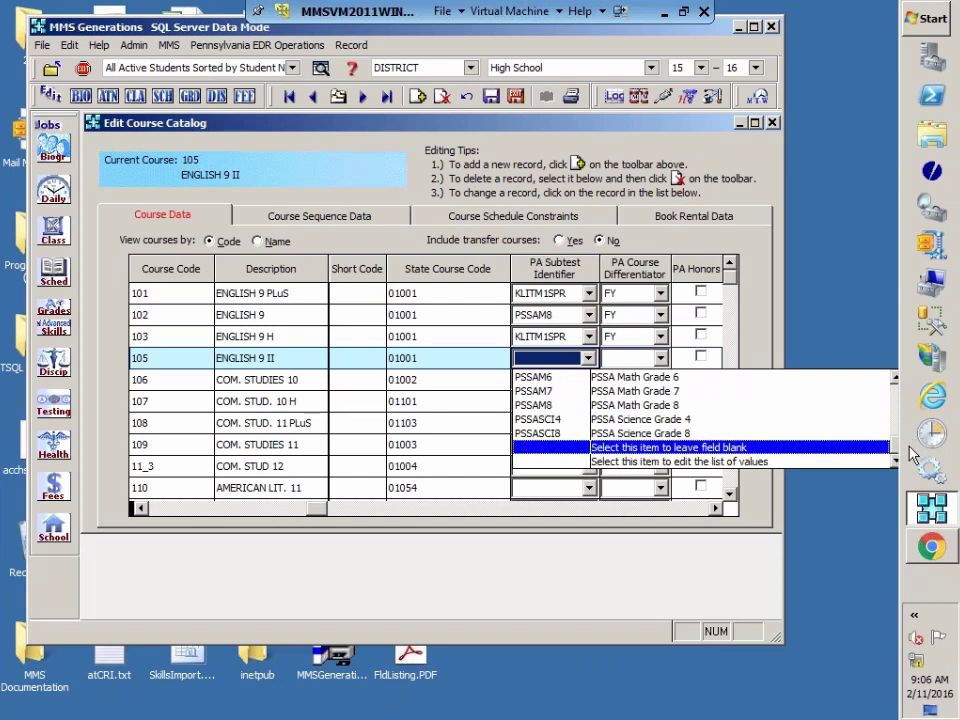
left_click_drag(912, 452, 932, 385)
scroll(680, 440, "down", 8)
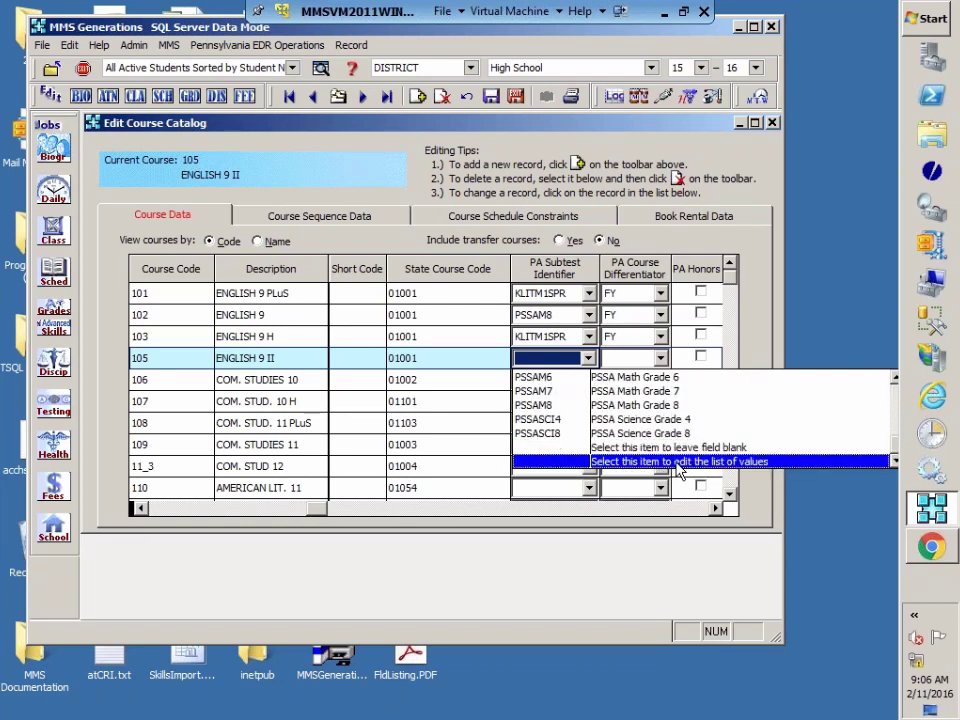
left_click(677, 525)
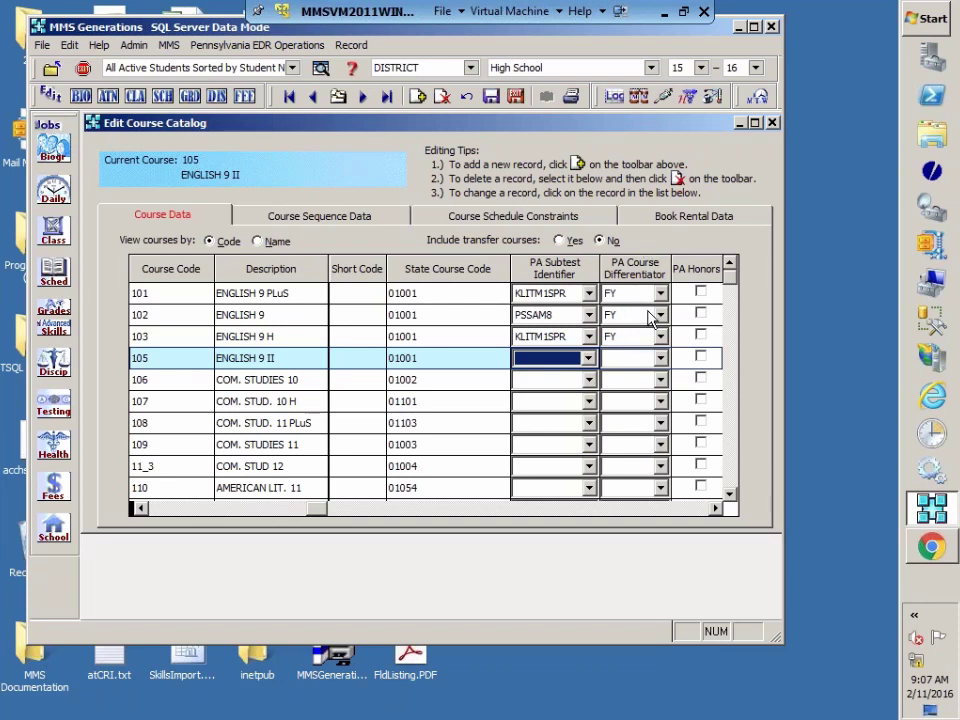
Step: Set course 105 ENGLISH 9 II's PA Course Differentiator to T1 (Course offered in Trimester 1)
left_click(715, 509)
left_click(604, 358)
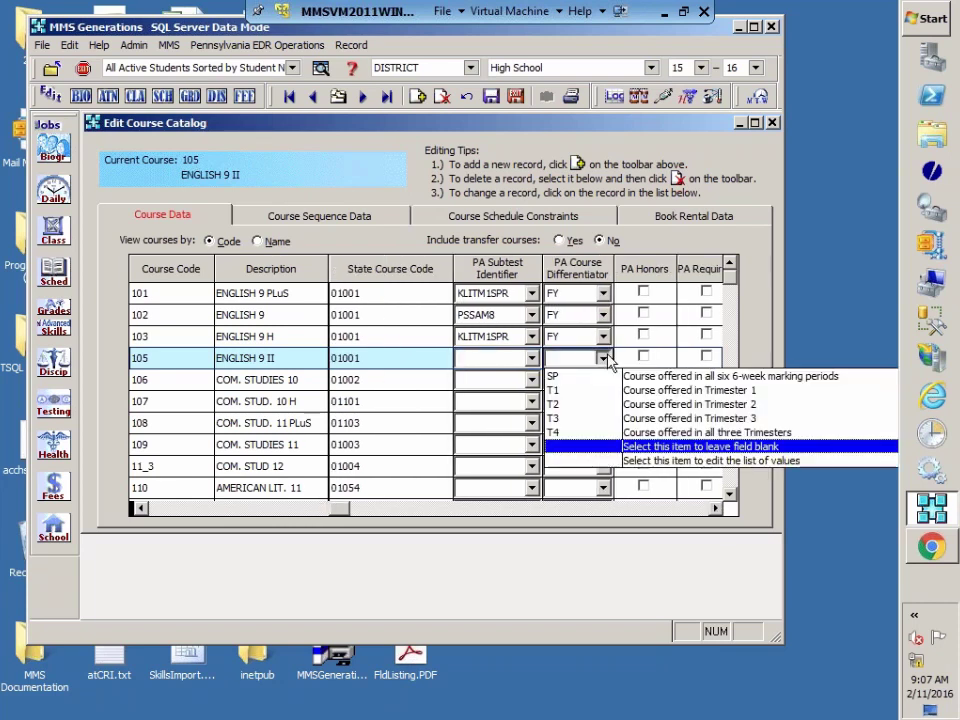
left_click(714, 507)
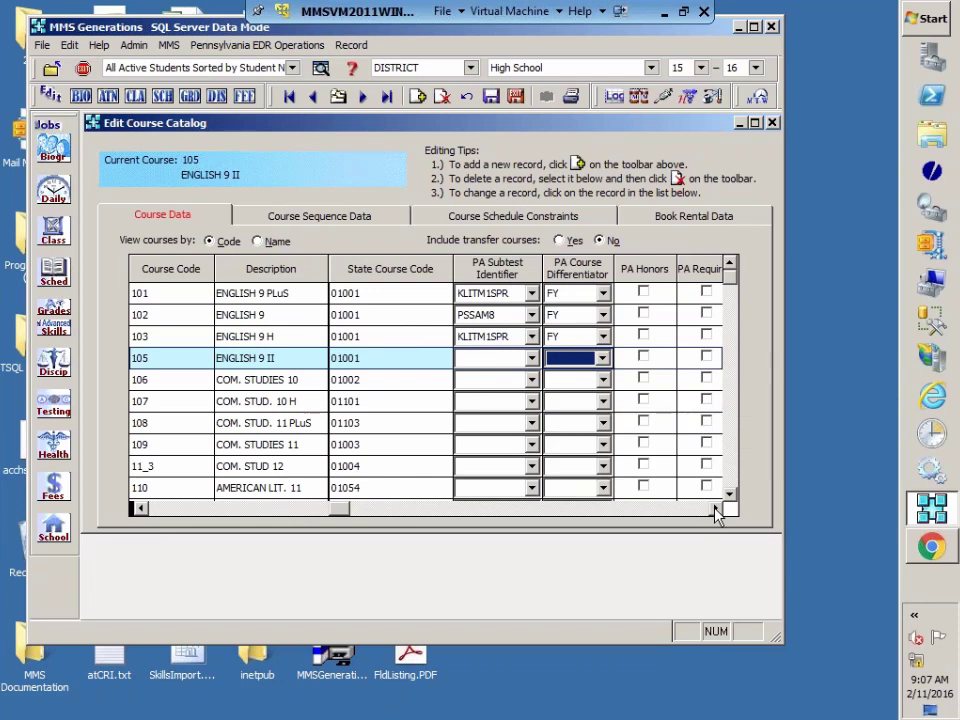
left_click(715, 509)
left_click(478, 358)
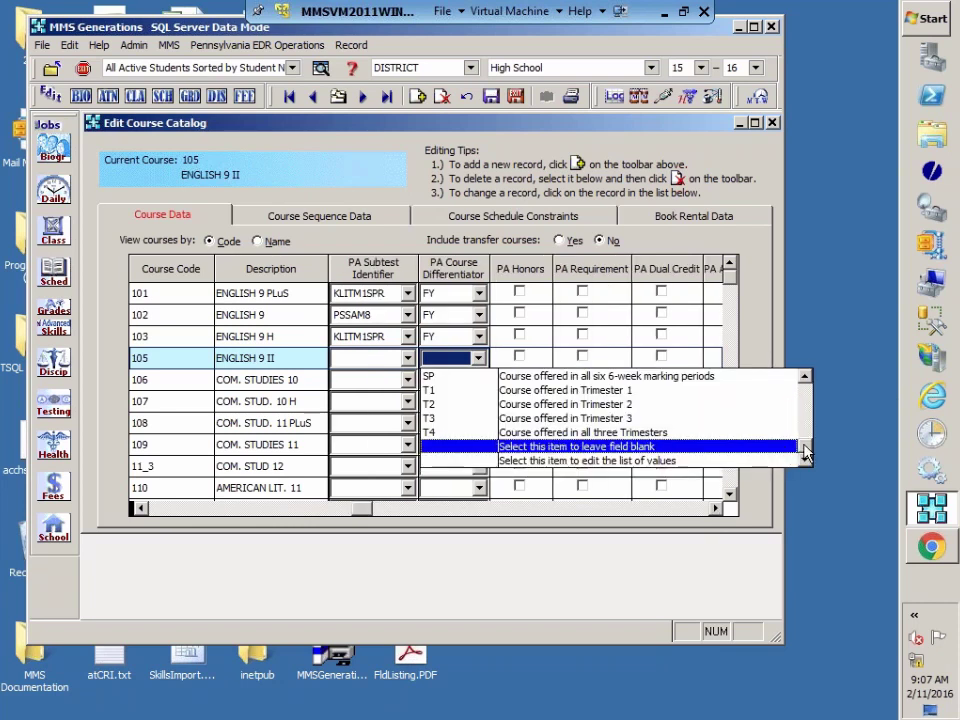
left_click_drag(806, 450, 810, 388)
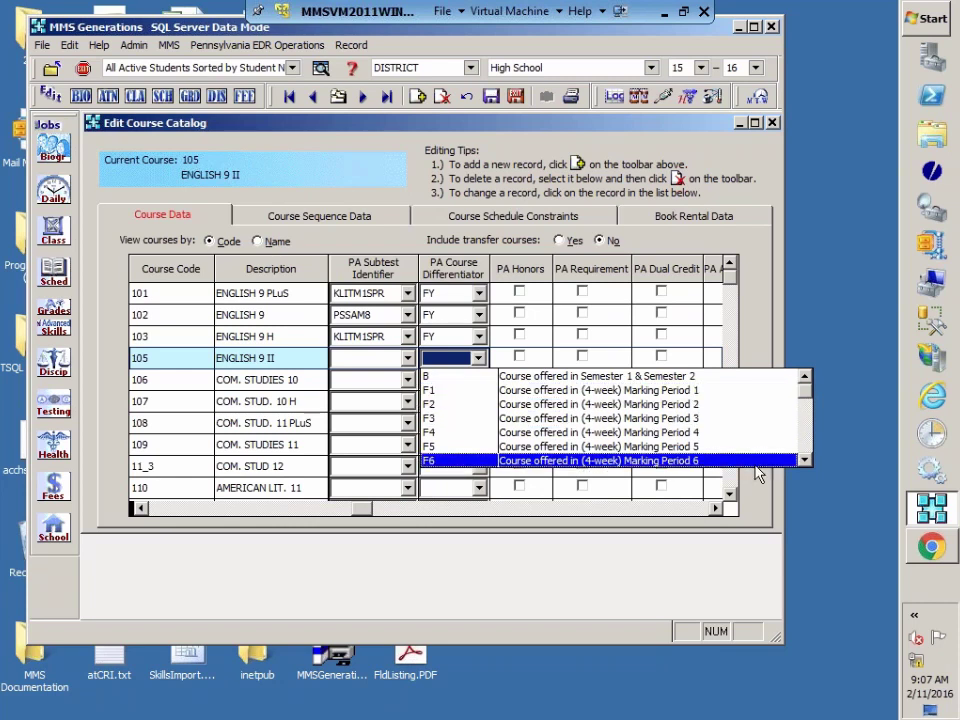
left_click(806, 452)
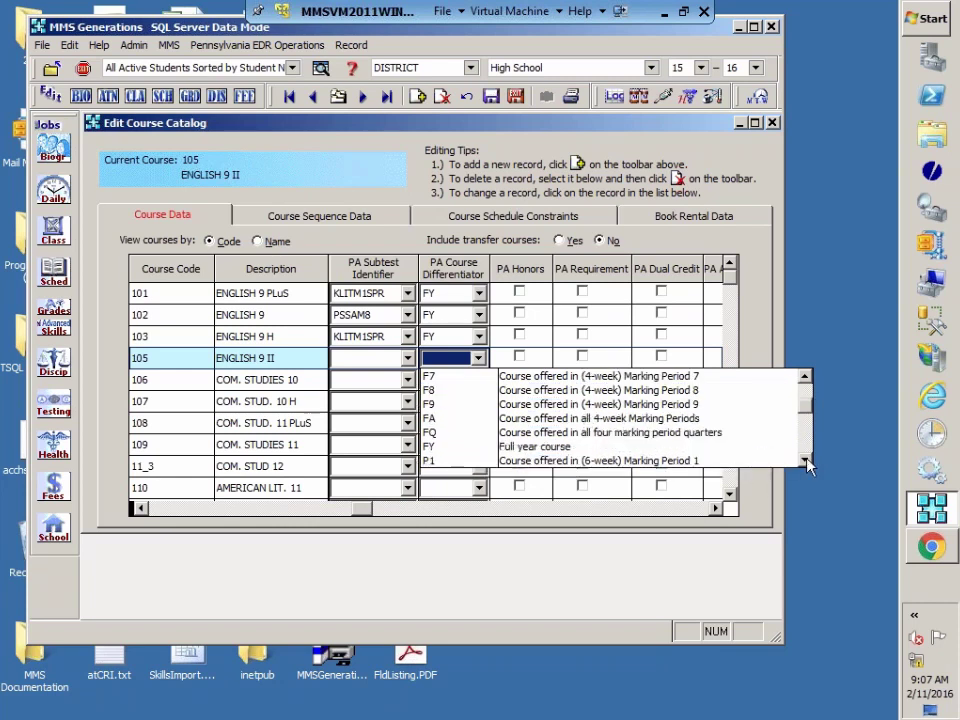
left_click(805, 378)
scroll(805, 380, "down", 5)
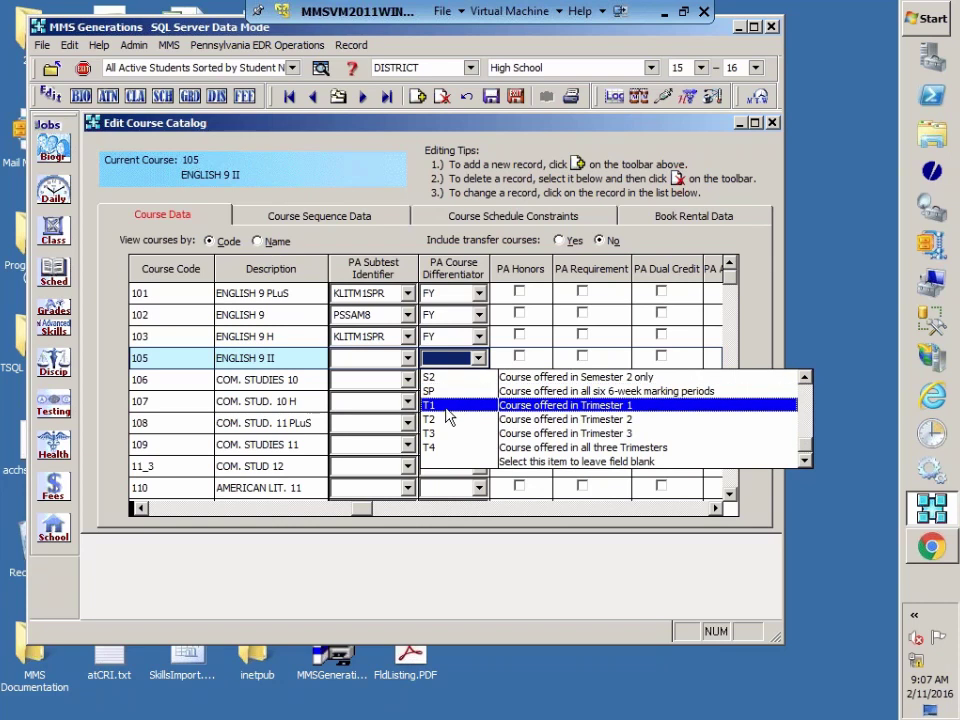
left_click(440, 405)
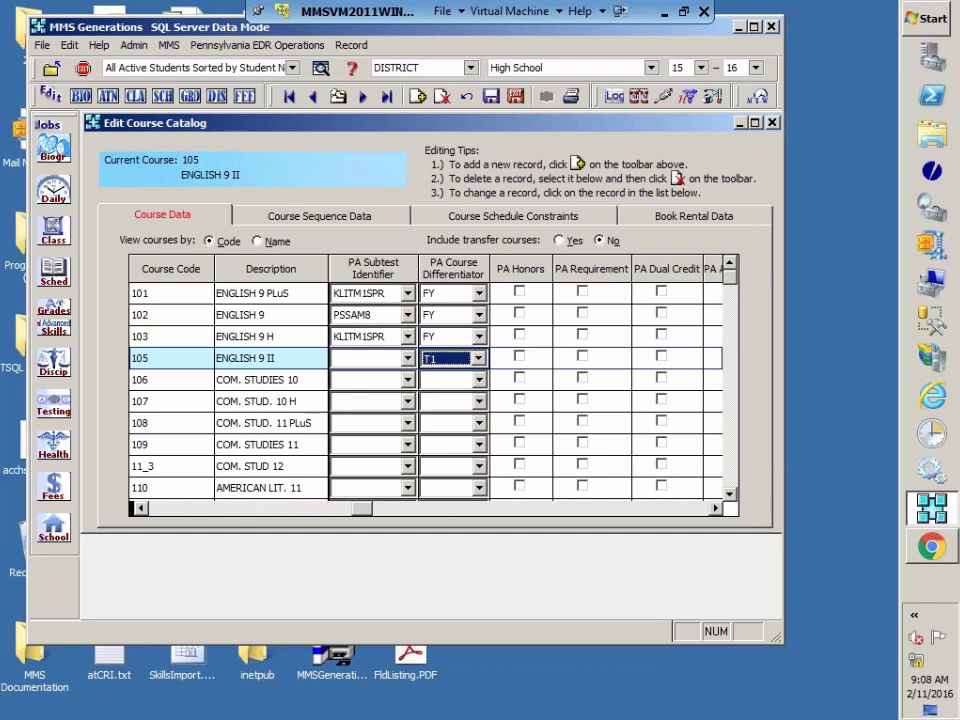
left_click(714, 508)
left_click(714, 509)
left_click(714, 509)
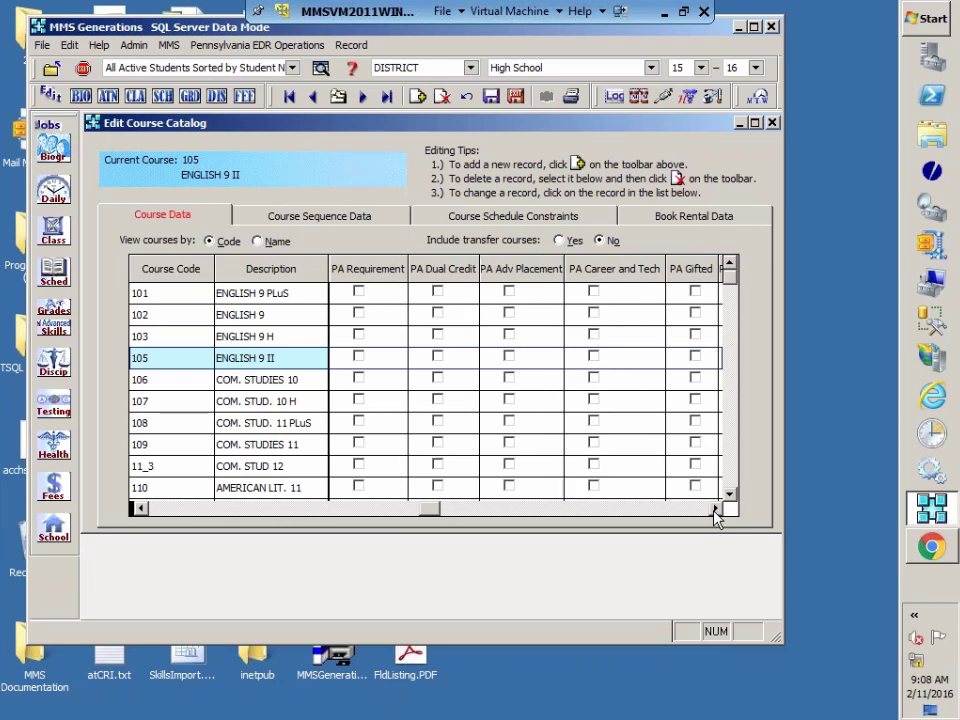
left_click(714, 509)
left_click(714, 509)
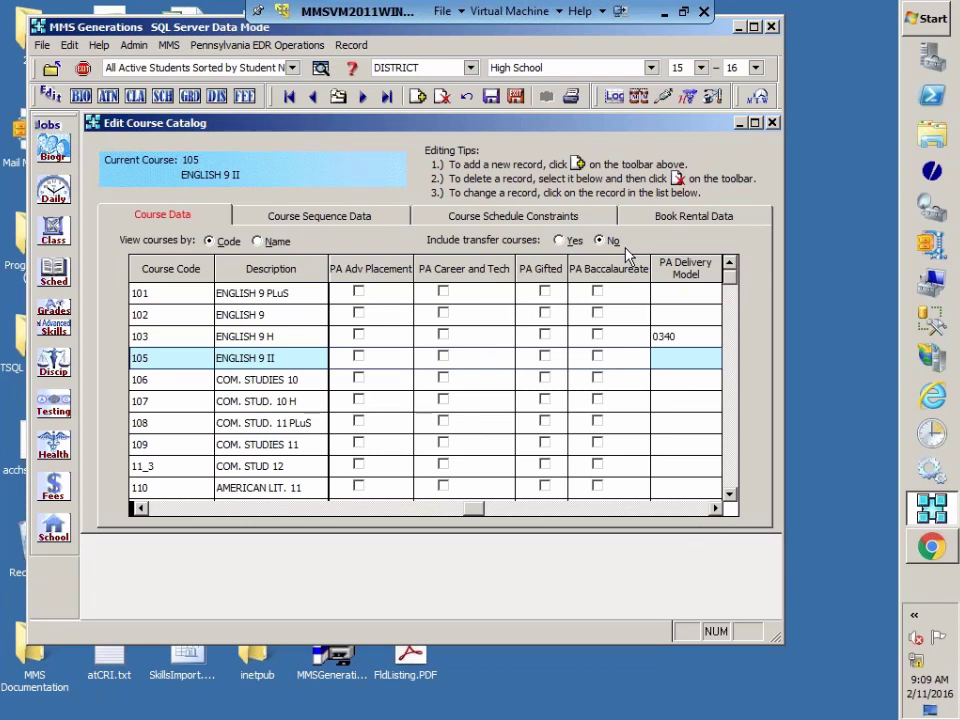
left_click(715, 509)
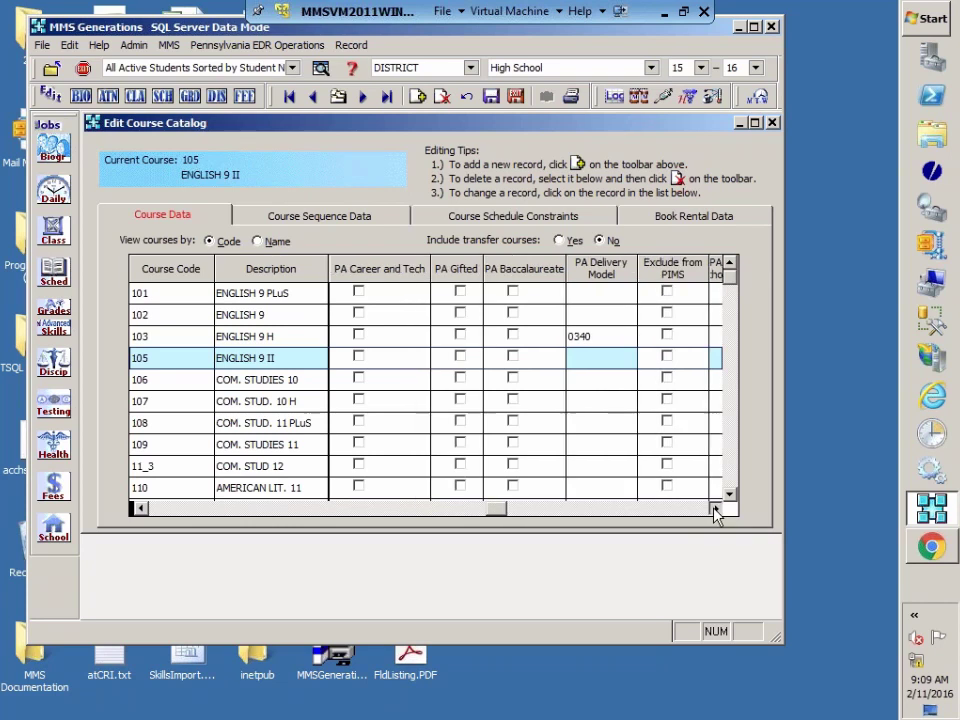
left_click(715, 509)
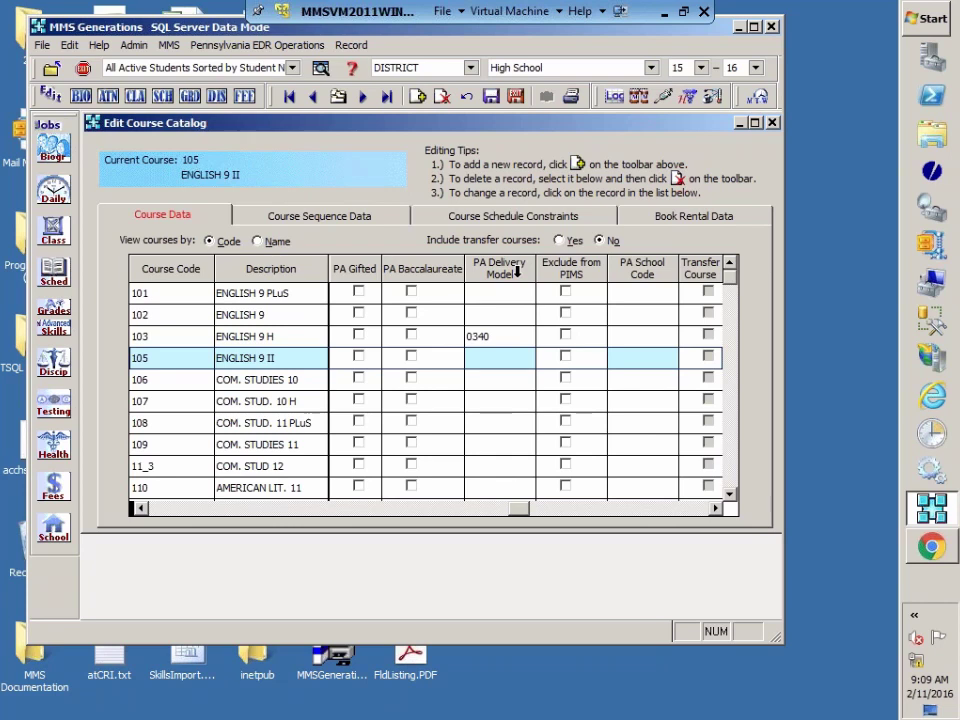
Step: Set course 103 ENGLISH 9 H's PA Delivery Model to 0340 In school
left_click(500, 293)
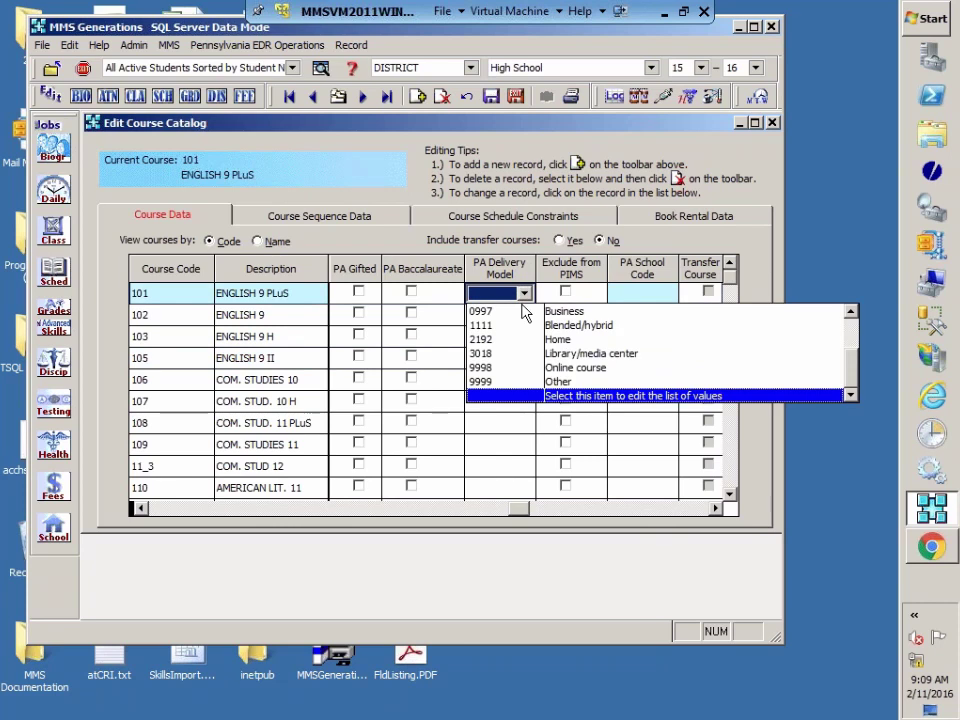
left_click_drag(850, 378, 853, 339)
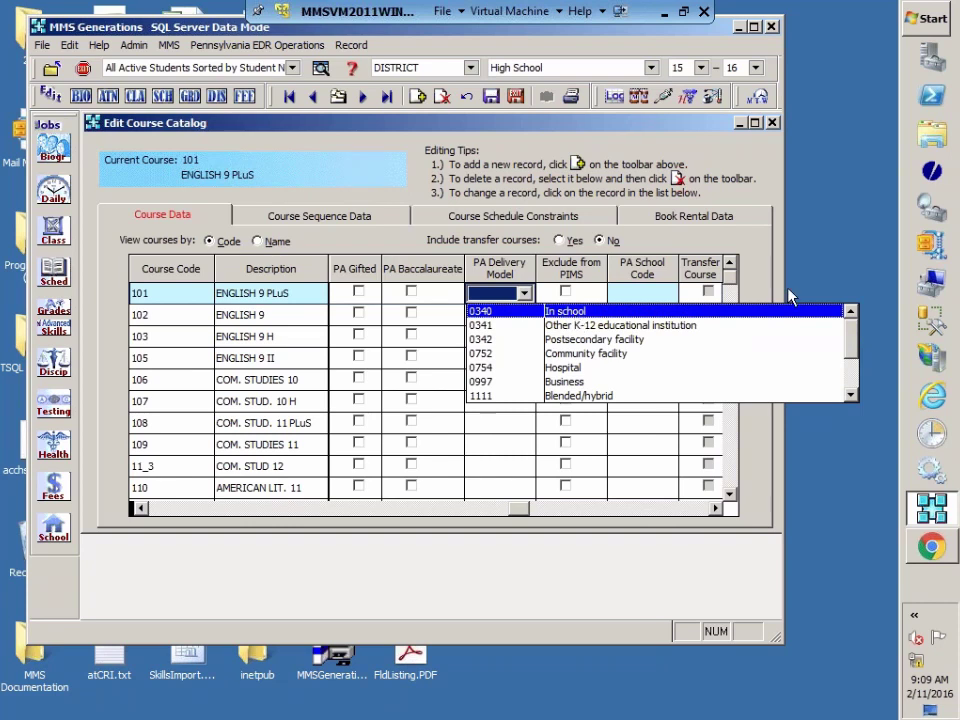
left_click(757, 266)
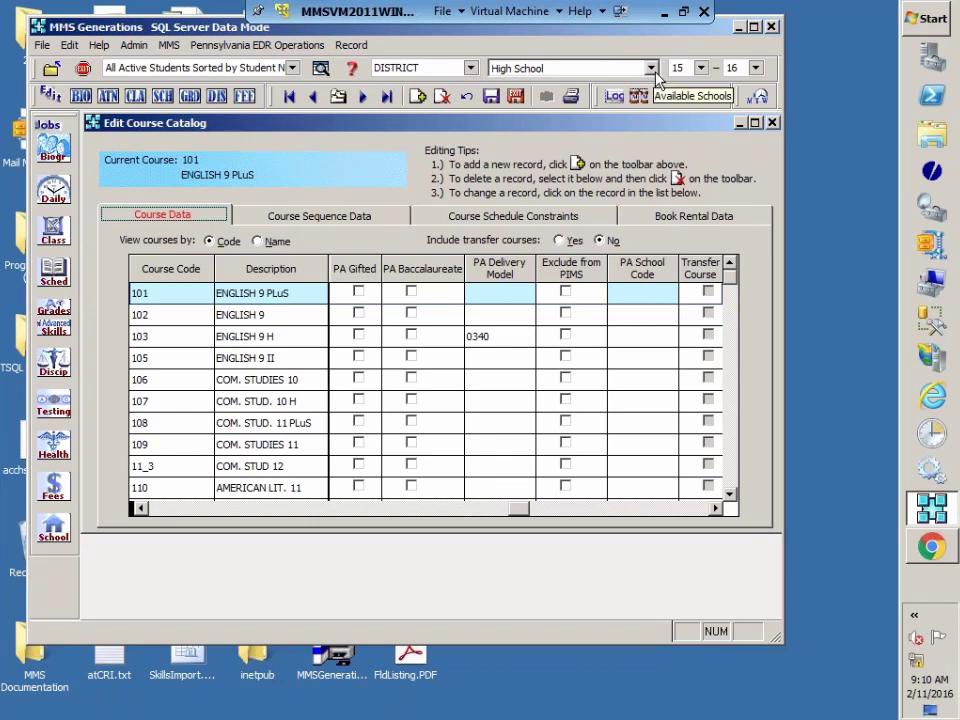
left_click(651, 68)
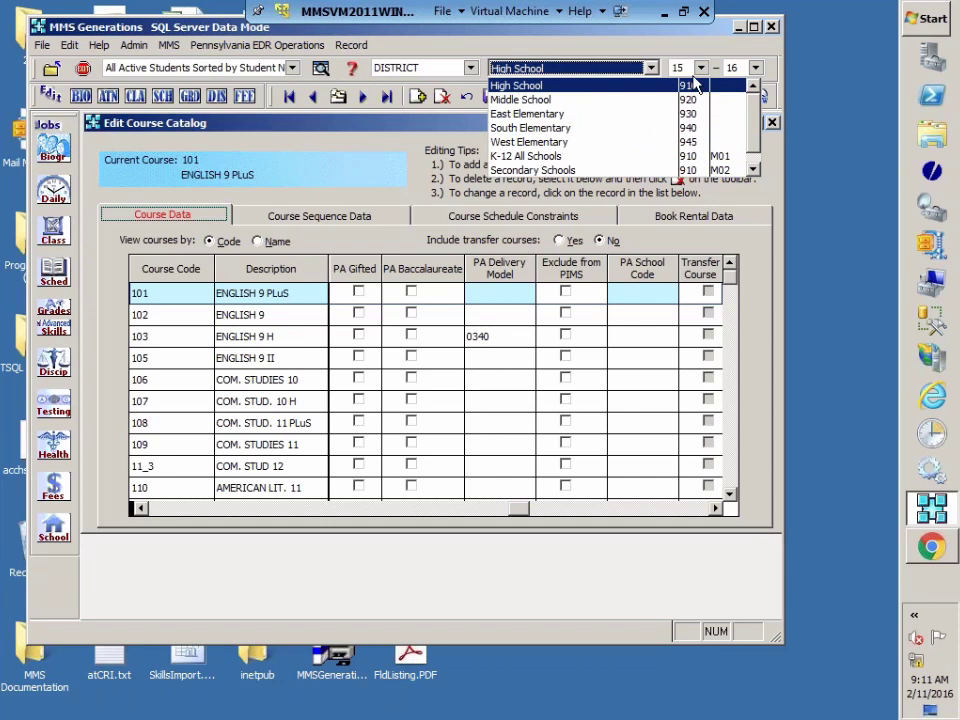
left_click(668, 49)
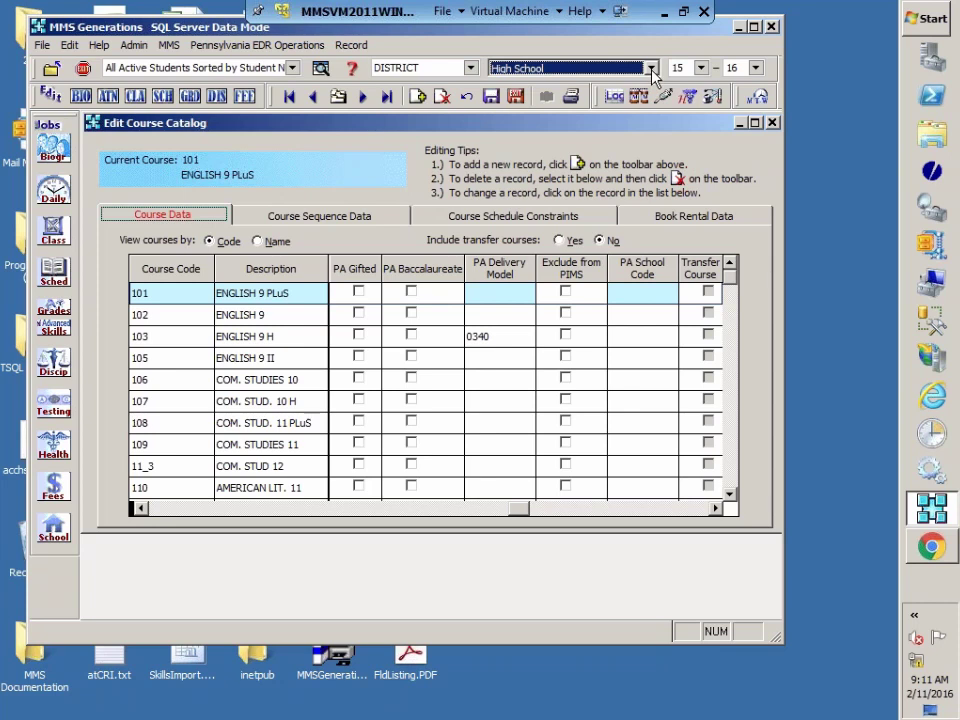
left_click(651, 69)
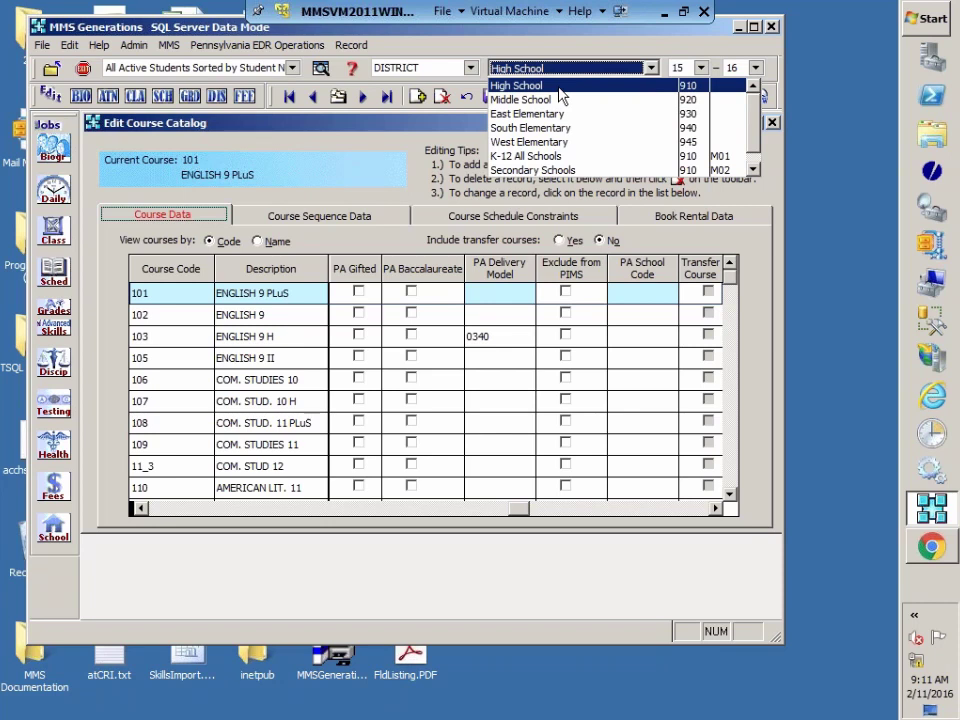
left_click(427, 191)
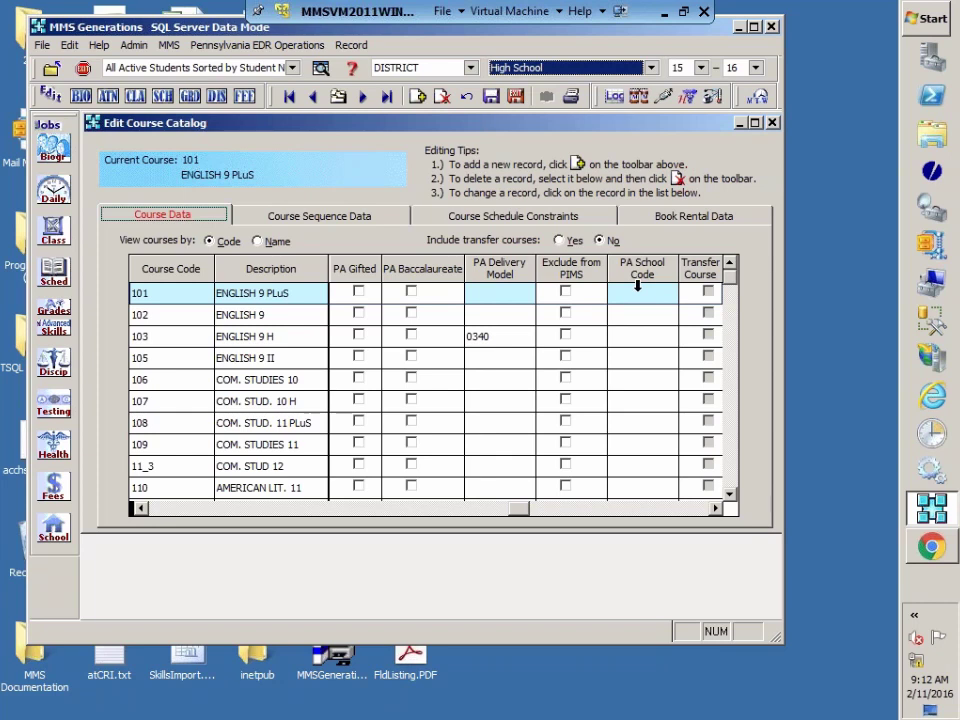
Step: Scroll the course catalog grid right to its last columns, through notes and Exclude from EWS
left_click(715, 509)
left_click(715, 509)
left_click(715, 509)
left_click(715, 509)
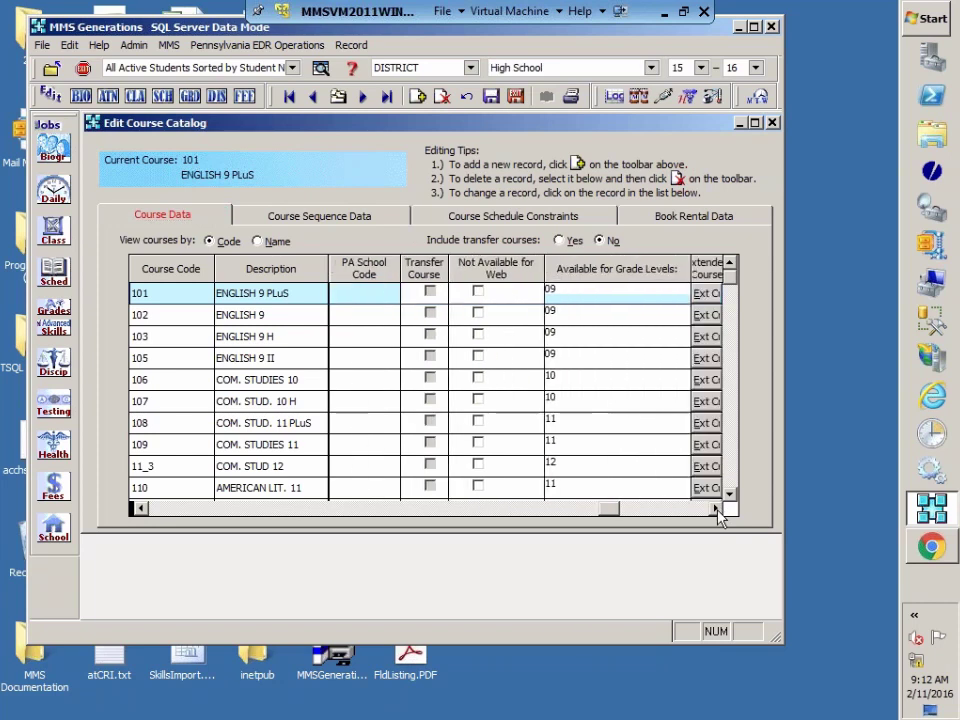
left_click(715, 509)
left_click(715, 509)
left_click(715, 509)
left_click(715, 509)
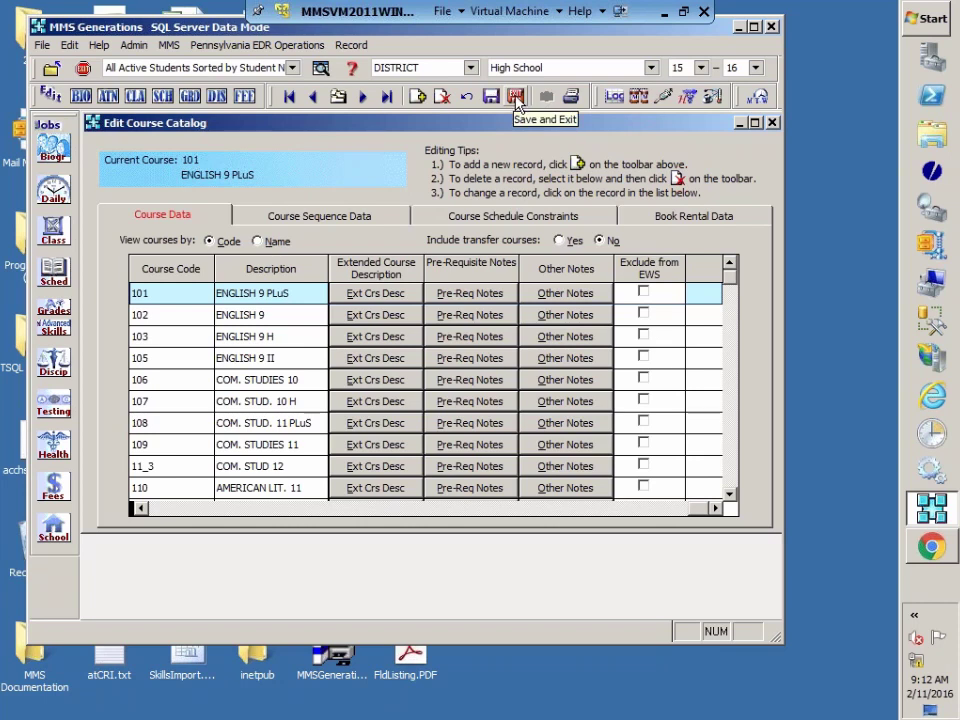
Step: Save the course catalog, open student schedules, and advance to the student with invalid course 113
left_click(515, 97)
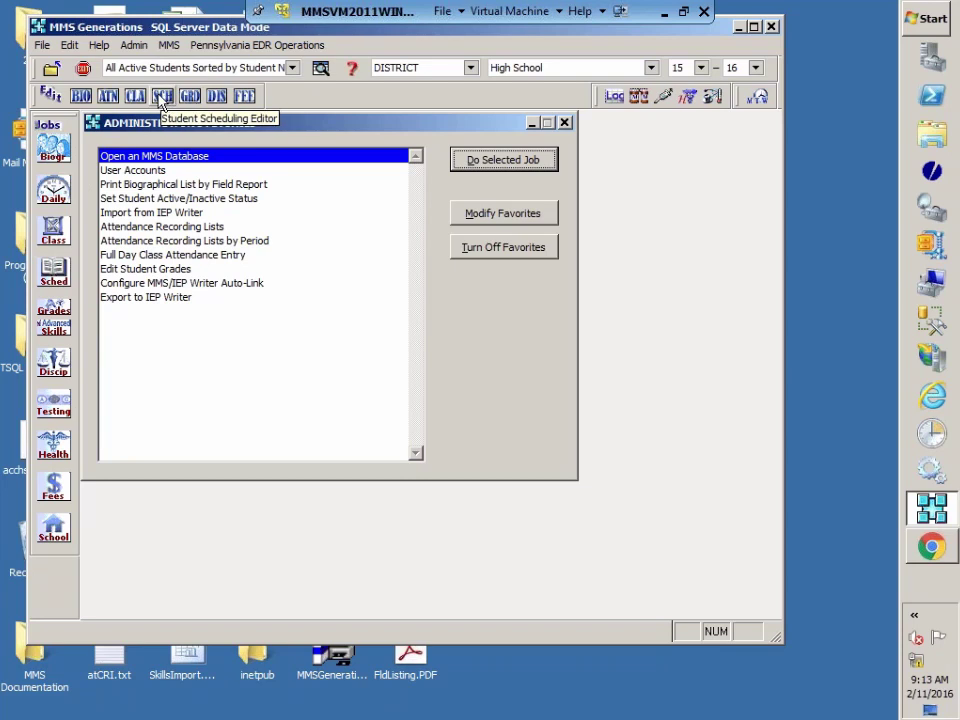
left_click(161, 98)
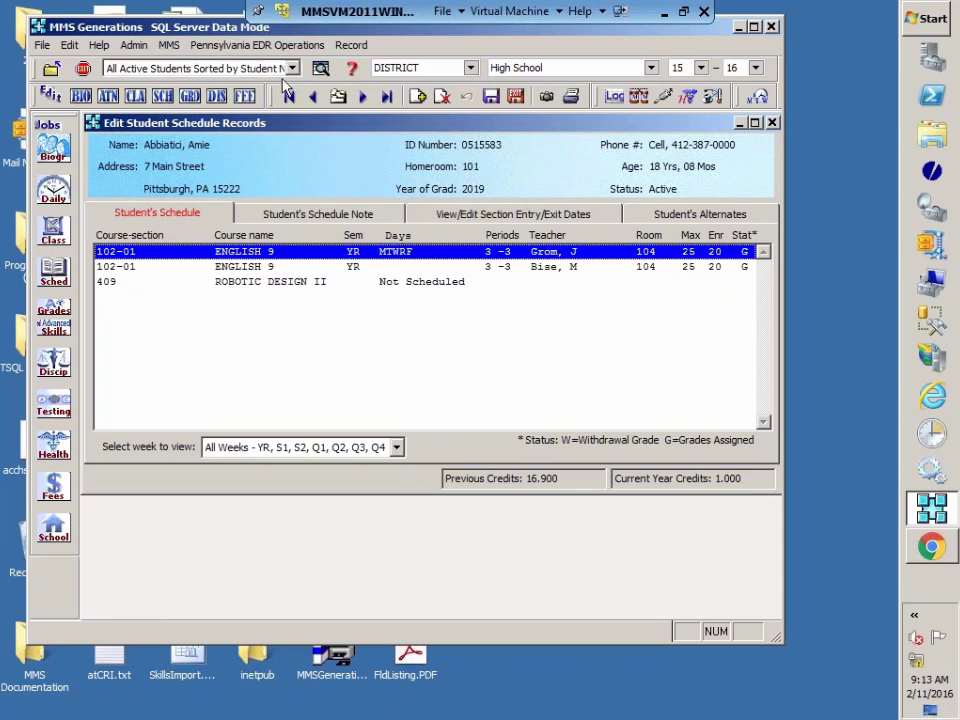
left_click(362, 96)
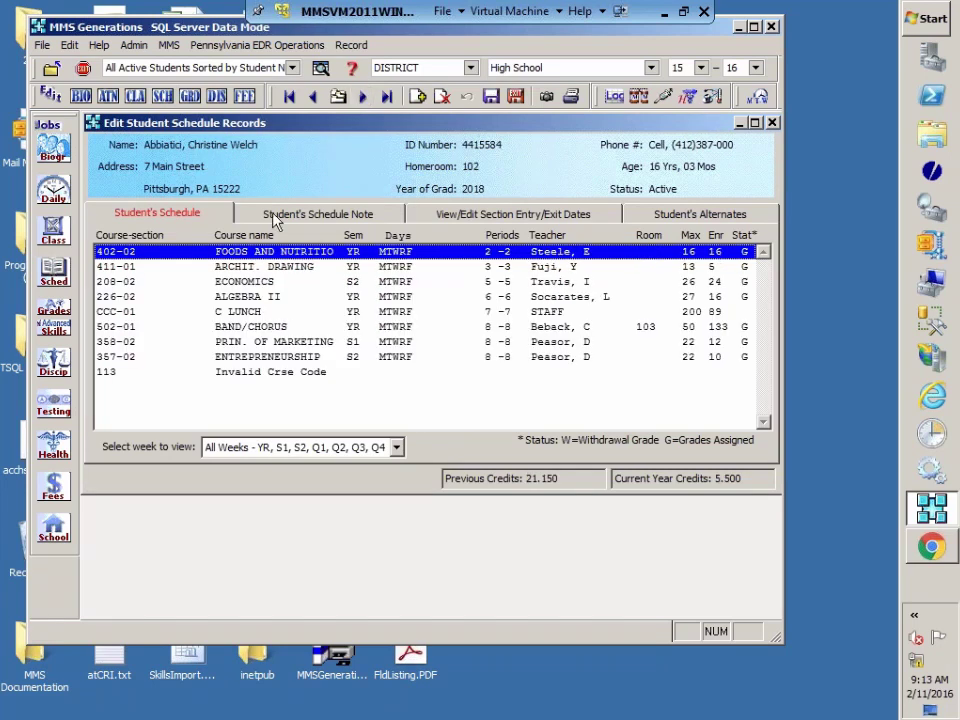
Step: Display section entry/exit dates, showing only 502 BAND/CHORUS with entry date 10/28/2015
left_click(501, 217)
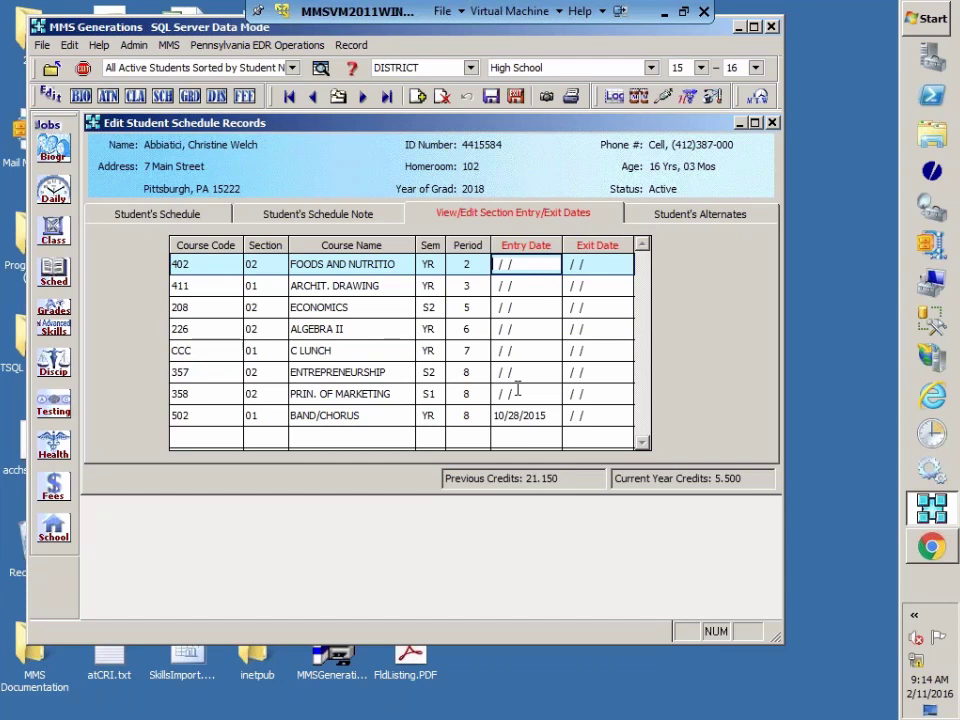
Step: Save the student schedule and open the Scheduling Term Definition Editor with Year, Semesters and Quarters 1–4
left_click(515, 96)
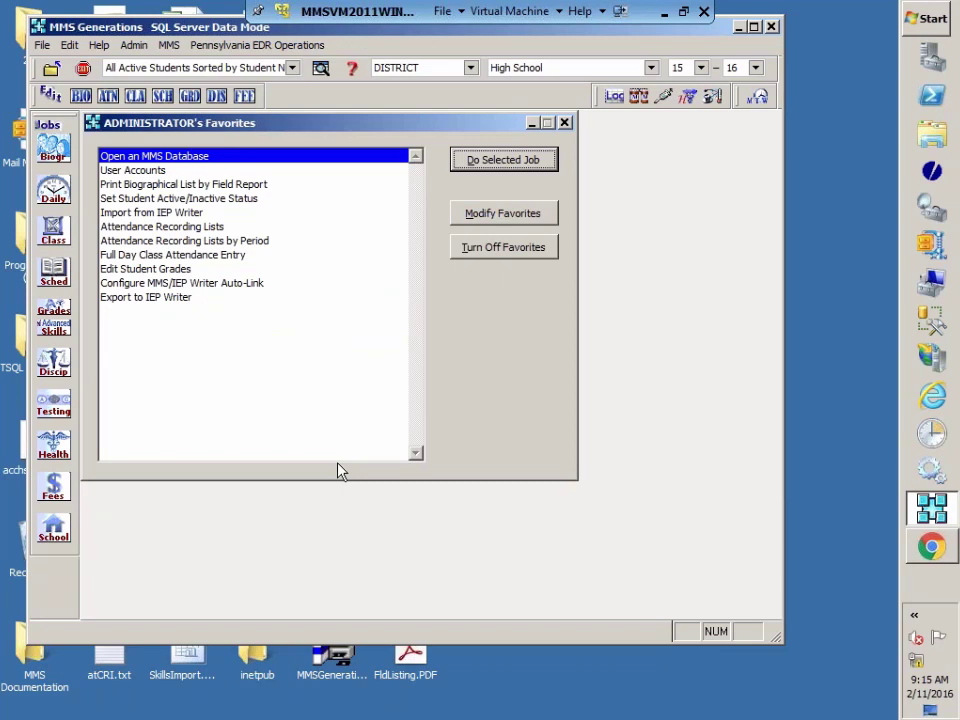
left_click(55, 533)
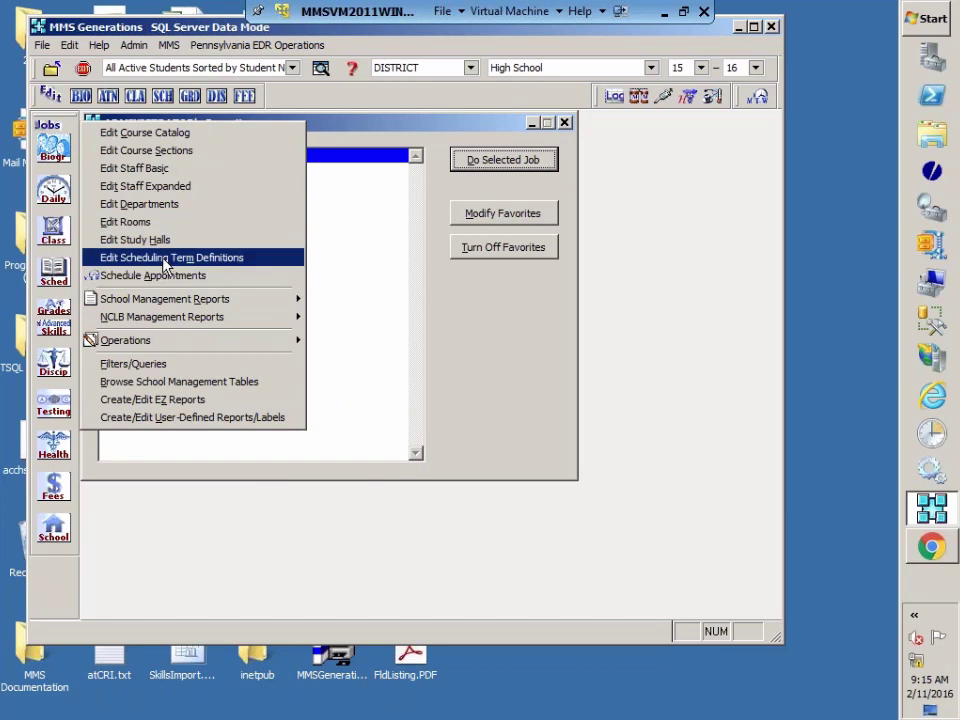
left_click(245, 259)
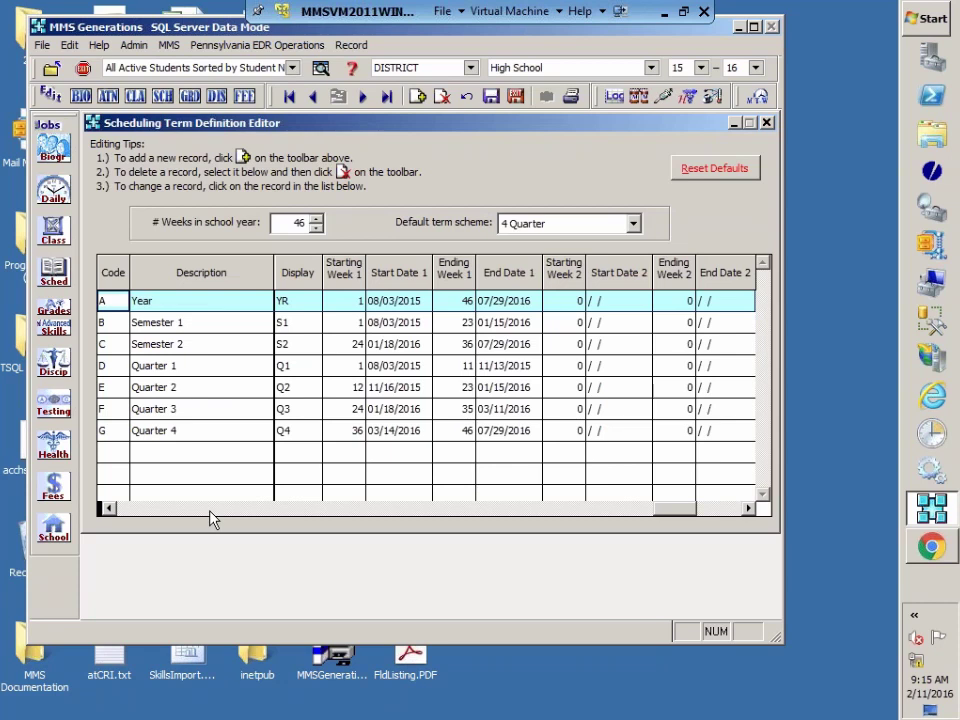
Step: Erase Quarter 4's first End Date and Start Date so both cells are blank
left_click(538, 432)
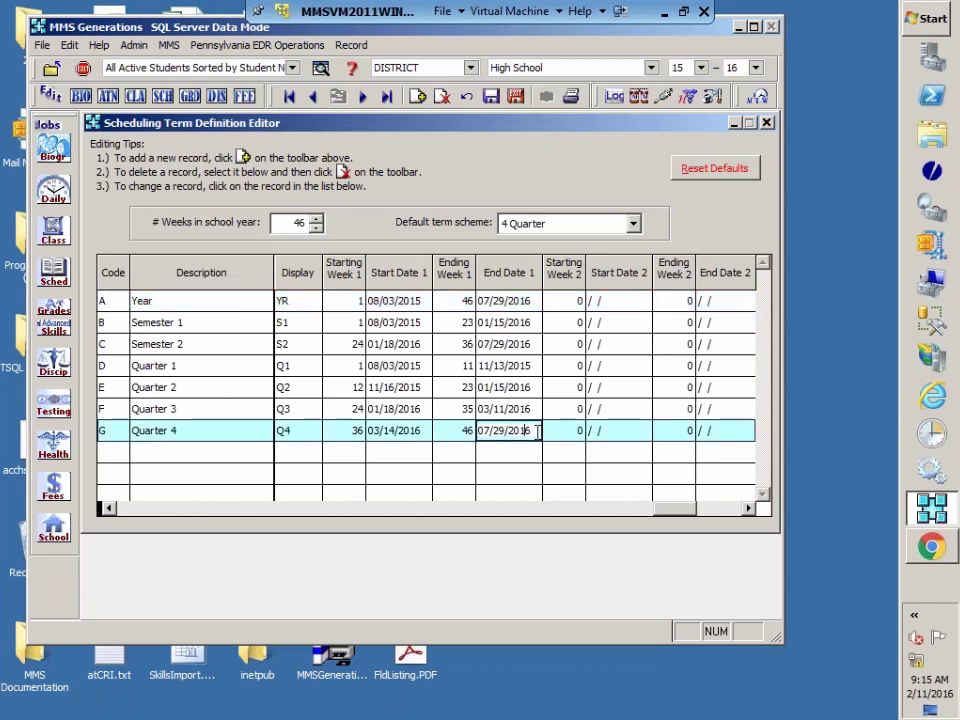
key("BackSpace")
key("BackSpace")
key("BackSpace")
key("BackSpace")
key("BackSpace")
key("BackSpace")
key("BackSpace")
key("BackSpace")
key("BackSpace")
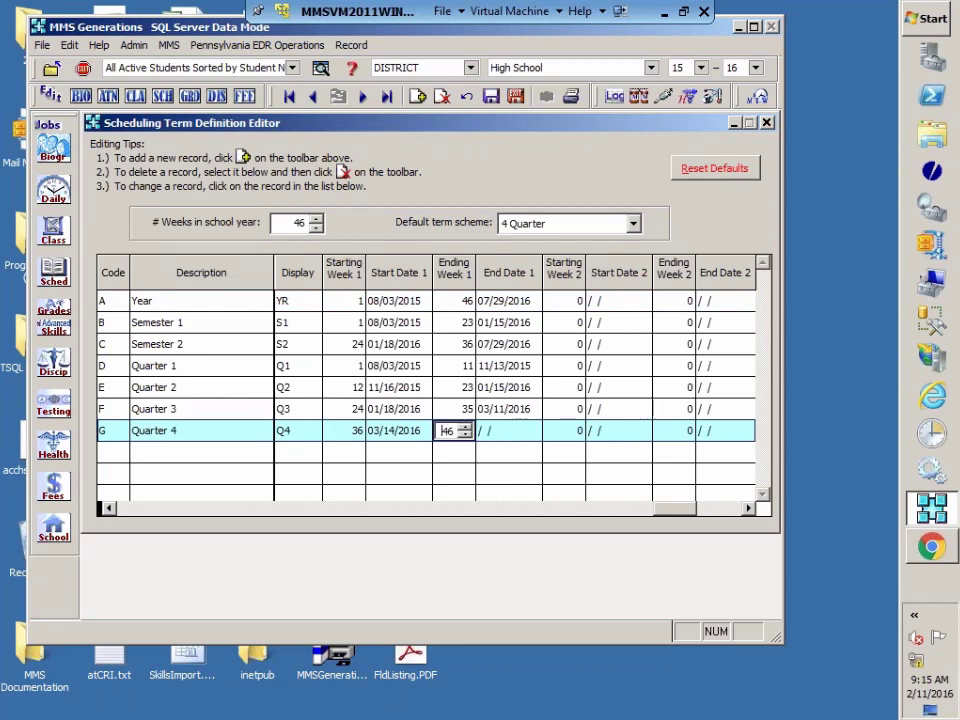
left_click(424, 432)
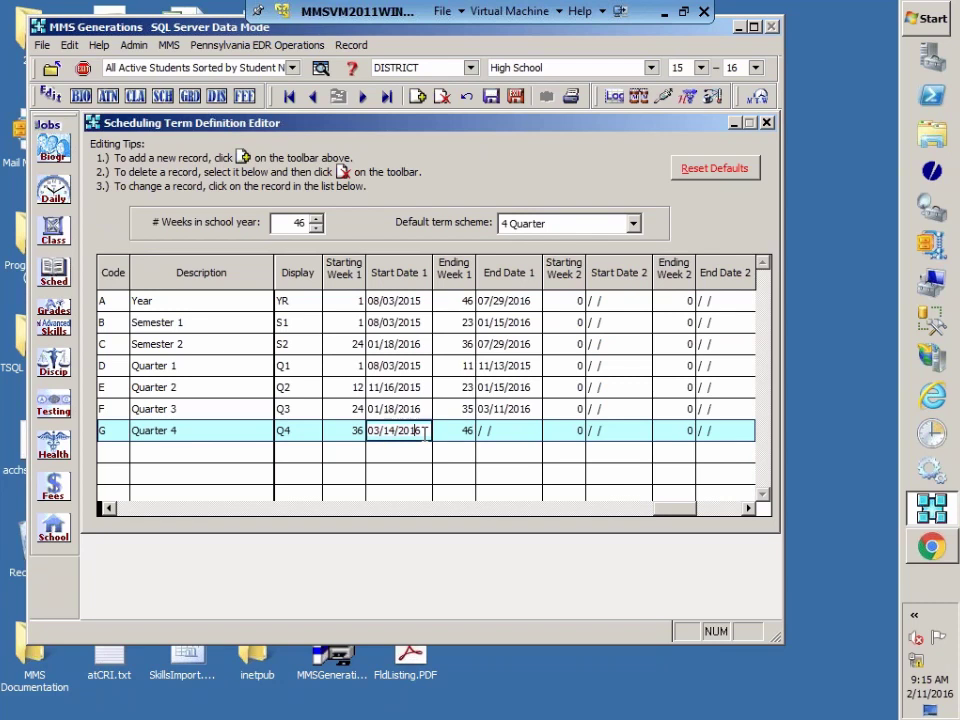
key("BackSpace")
key("BackSpace")
key("BackSpace")
key("BackSpace")
key("BackSpace")
key("BackSpace")
key("BackSpace")
key("BackSpace")
Step: Save and close the term definitions, then open Edit Staff Expanded and dismiss the SIF notice
left_click(518, 98)
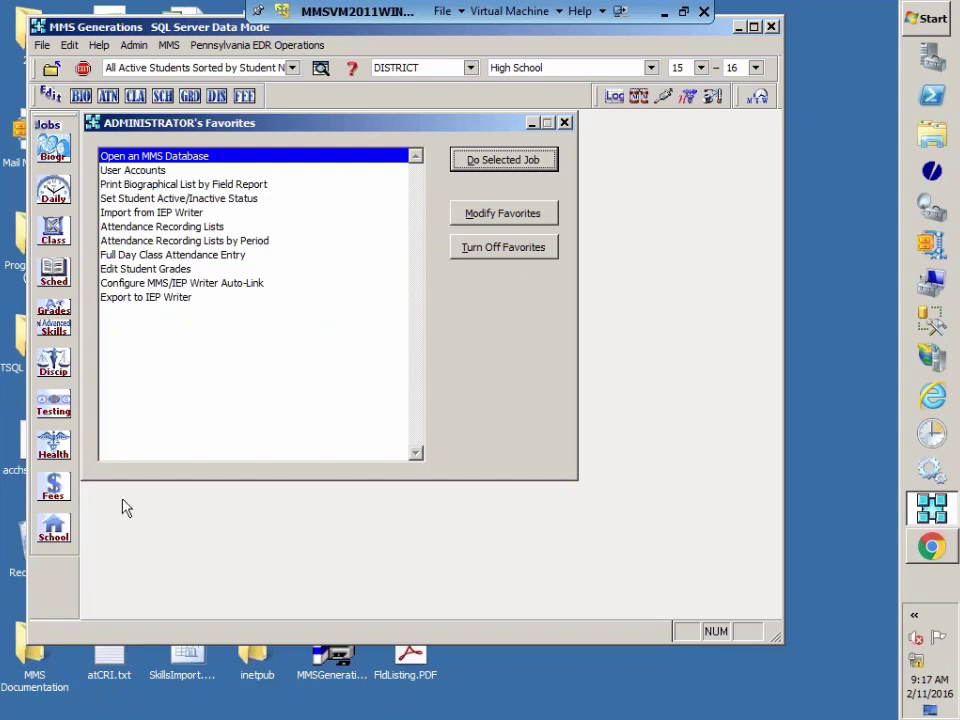
left_click(54, 528)
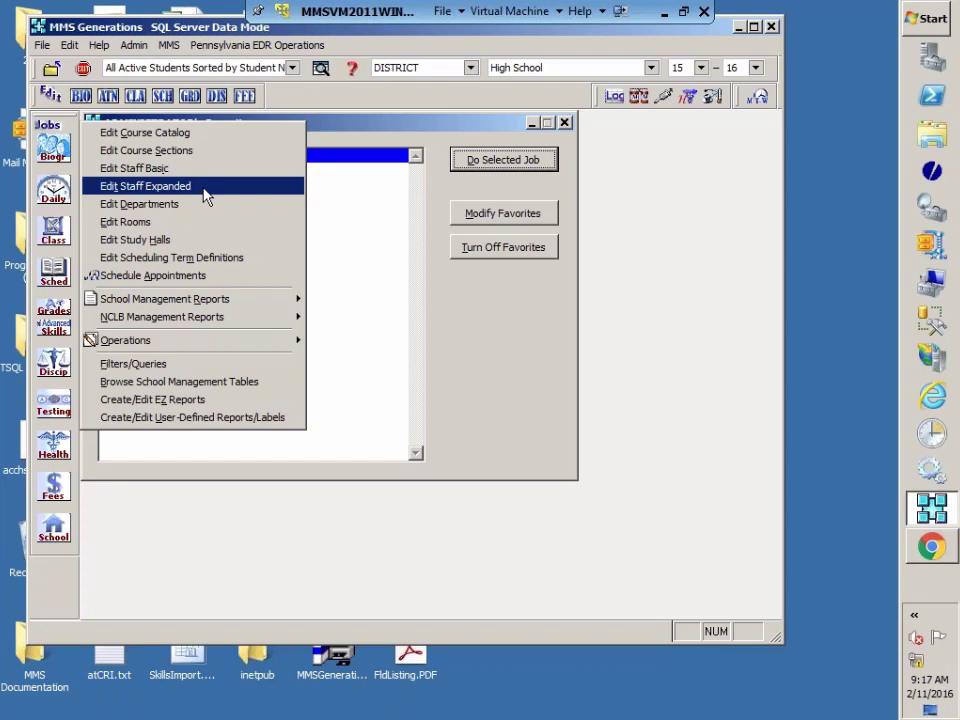
left_click(150, 186)
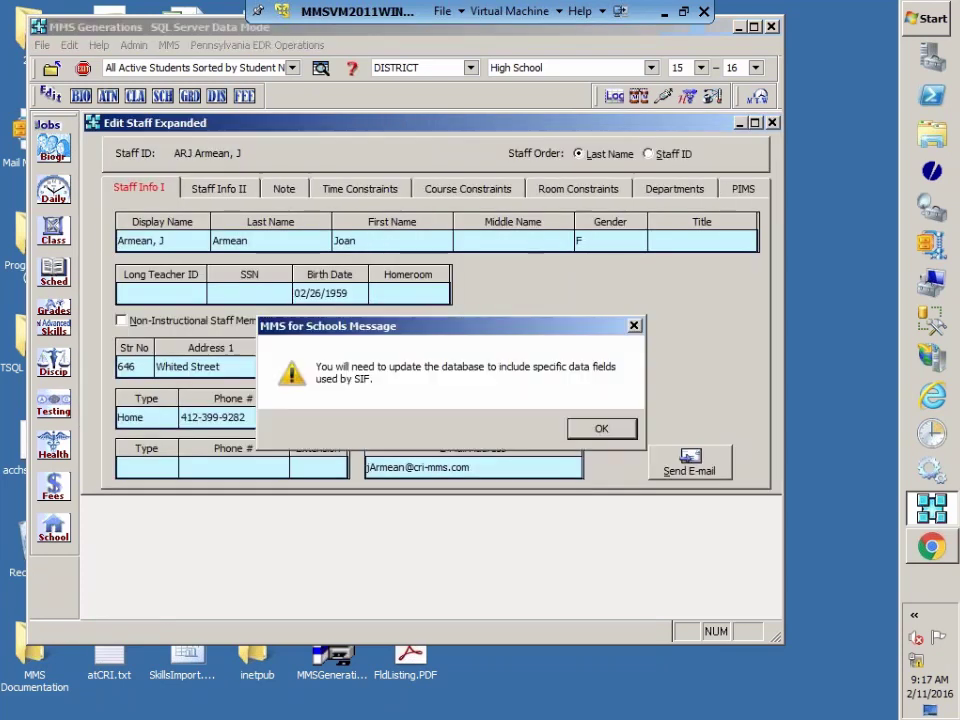
key("Return")
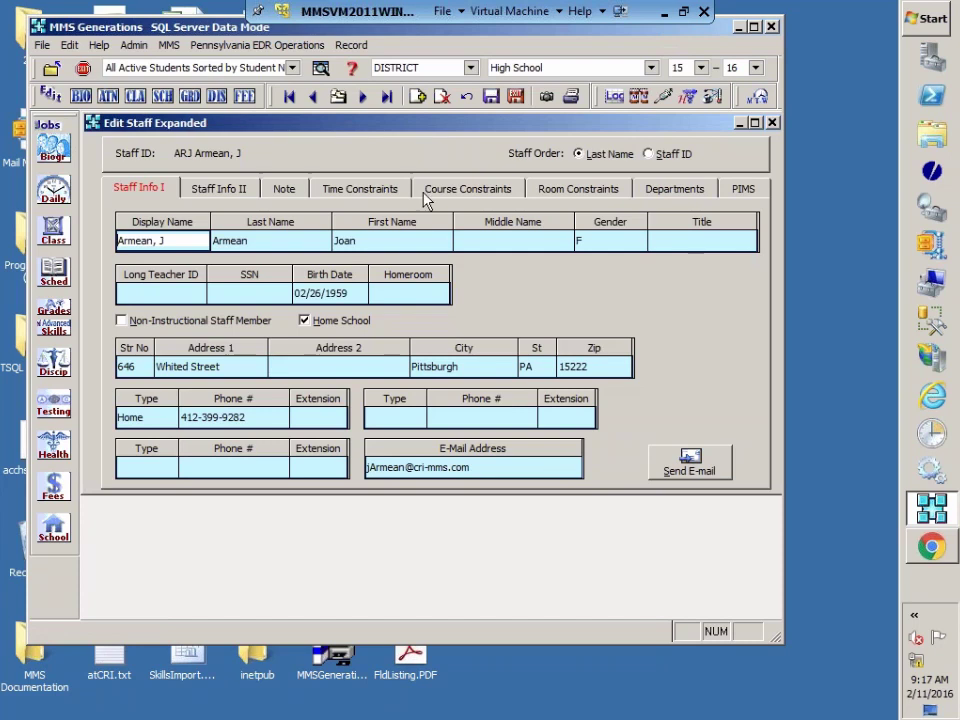
Step: Show the staff member's PIMS General Information 2 fields: local contract, exit date and termination code
left_click(745, 192)
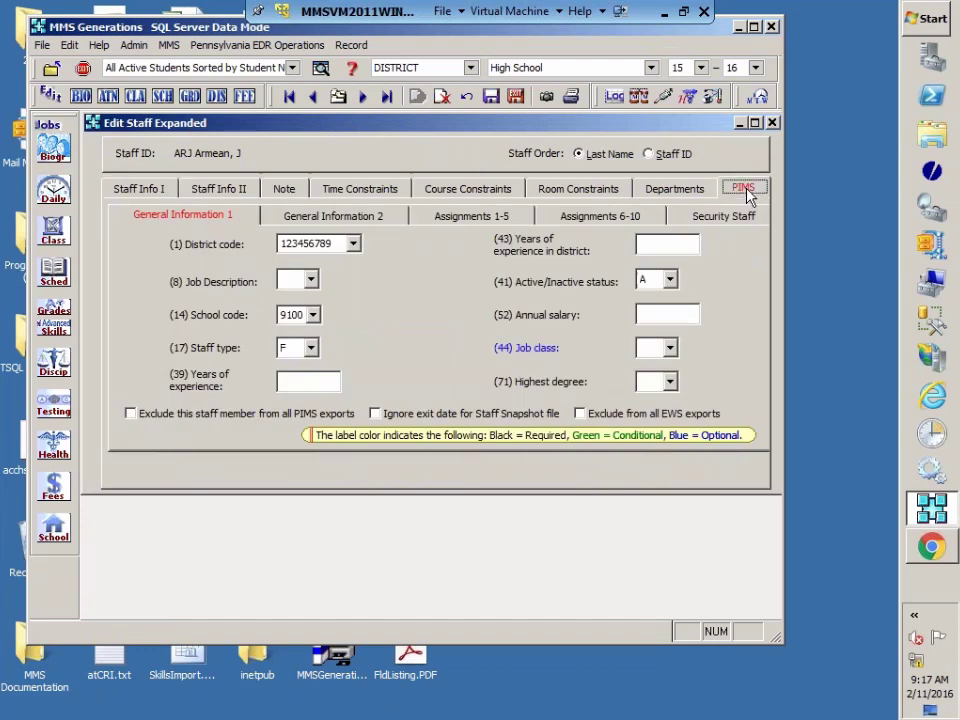
left_click(380, 222)
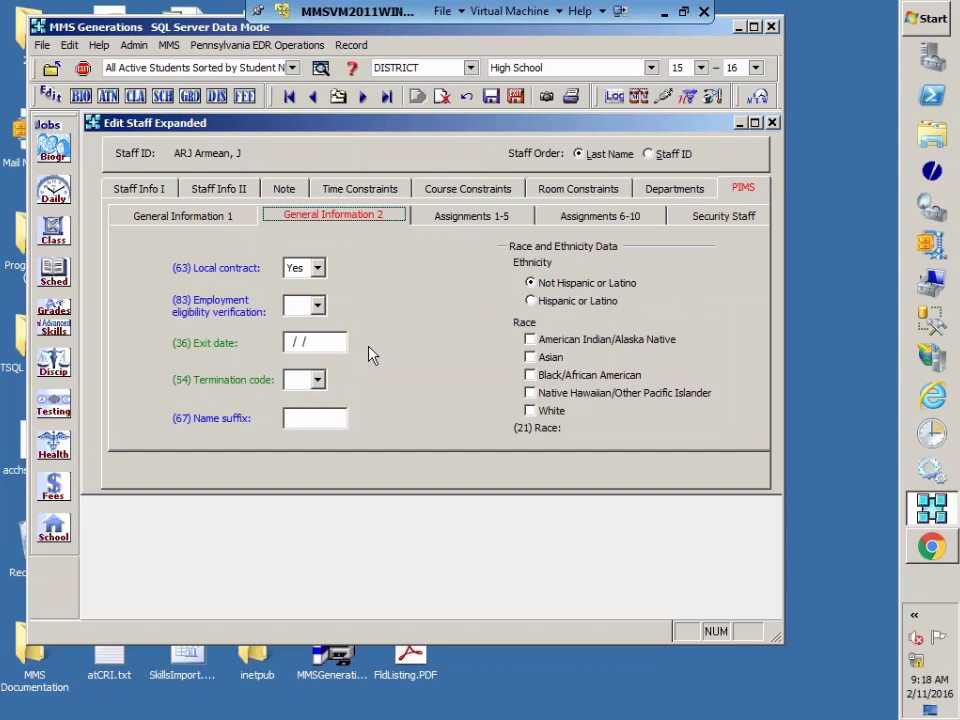
Step: Look through the termination code list and leave the code blank
left_click(318, 380)
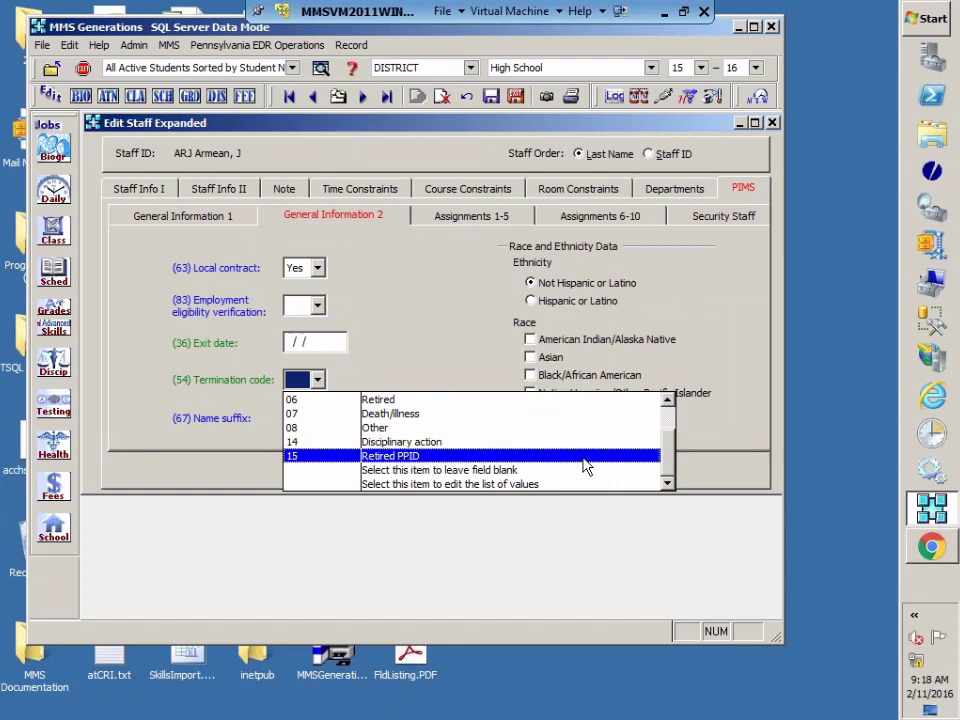
scroll(683, 427, "up", 2)
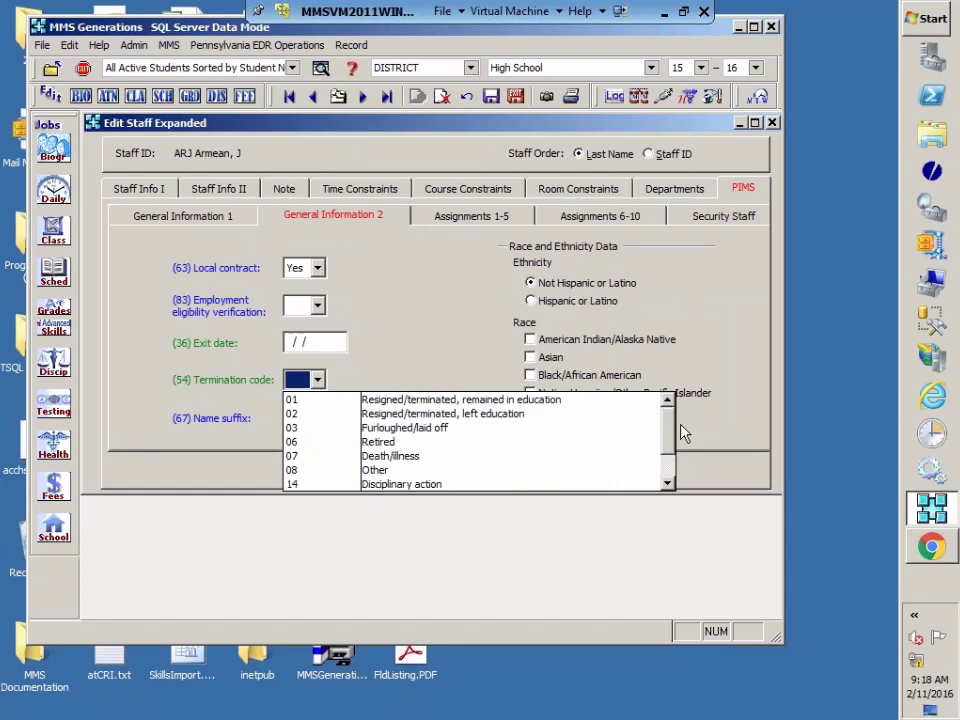
scroll(682, 445, "down", 2)
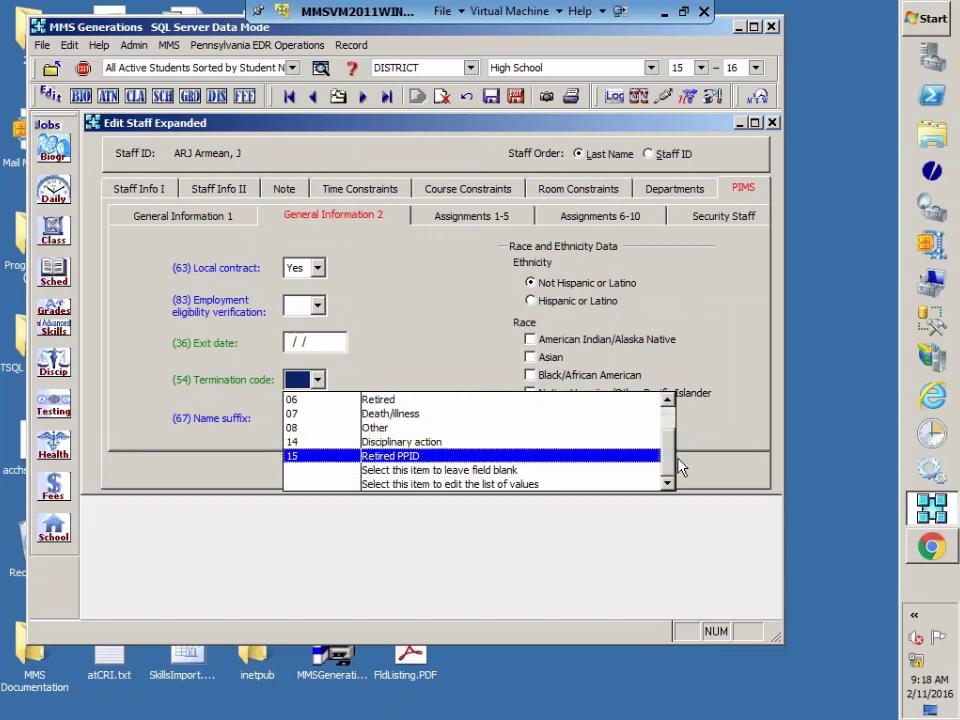
left_click(392, 371)
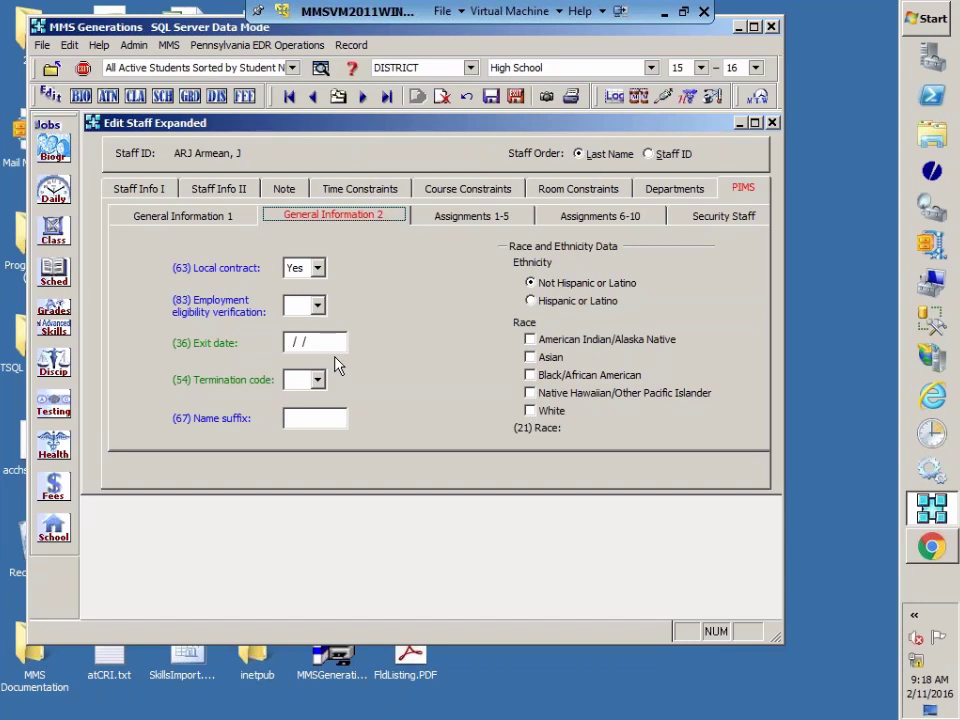
Step: Go back to the Staff Info I page and into the empty Long Teacher ID field
left_click(208, 222)
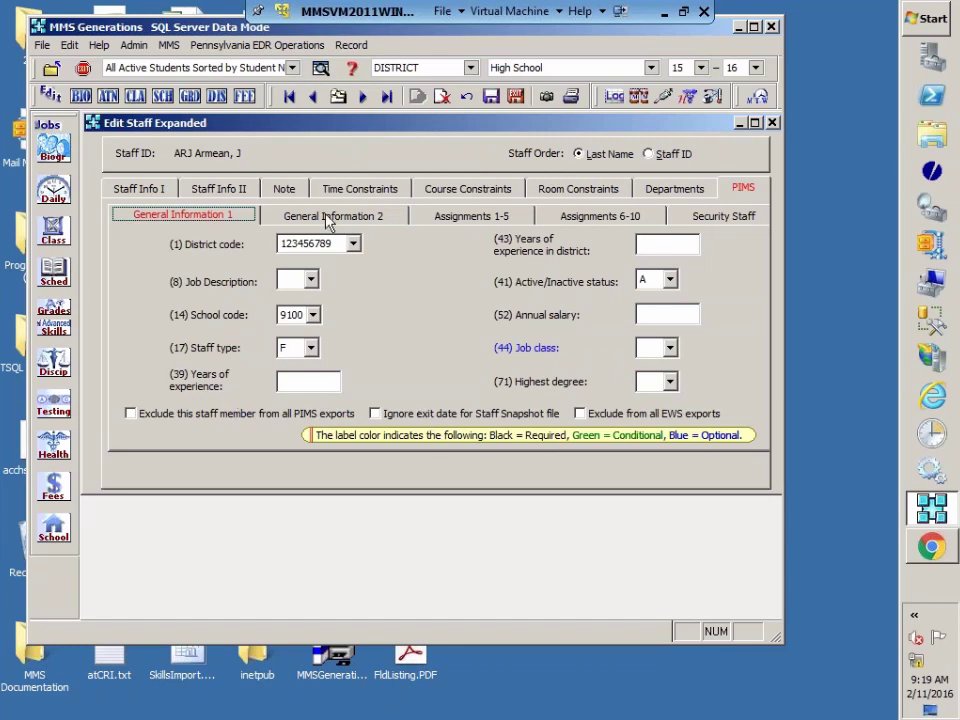
left_click(150, 189)
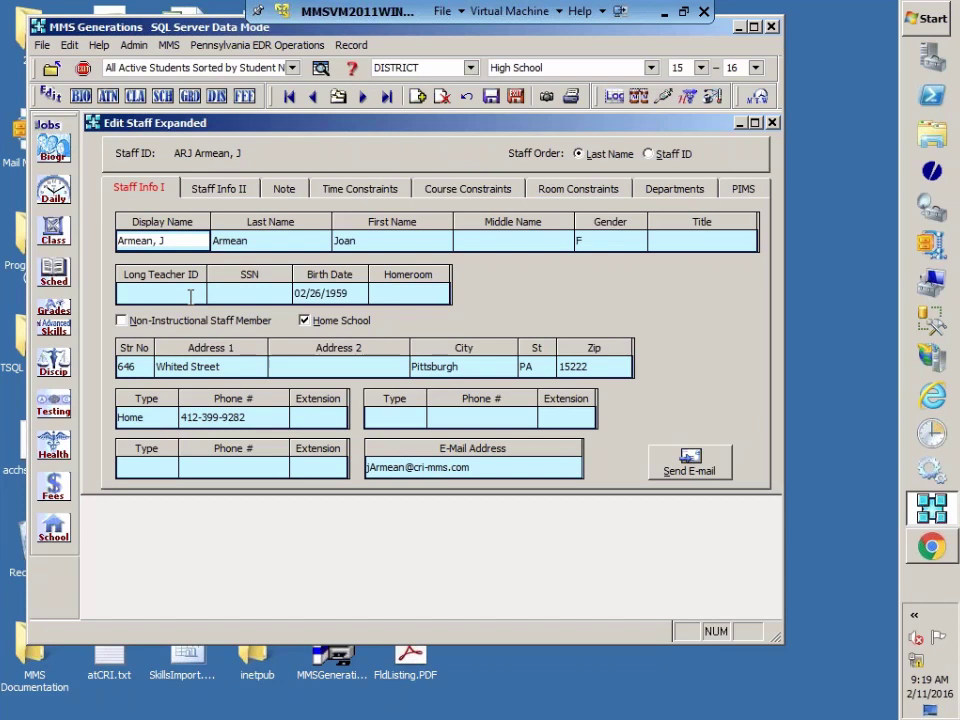
left_click(190, 295)
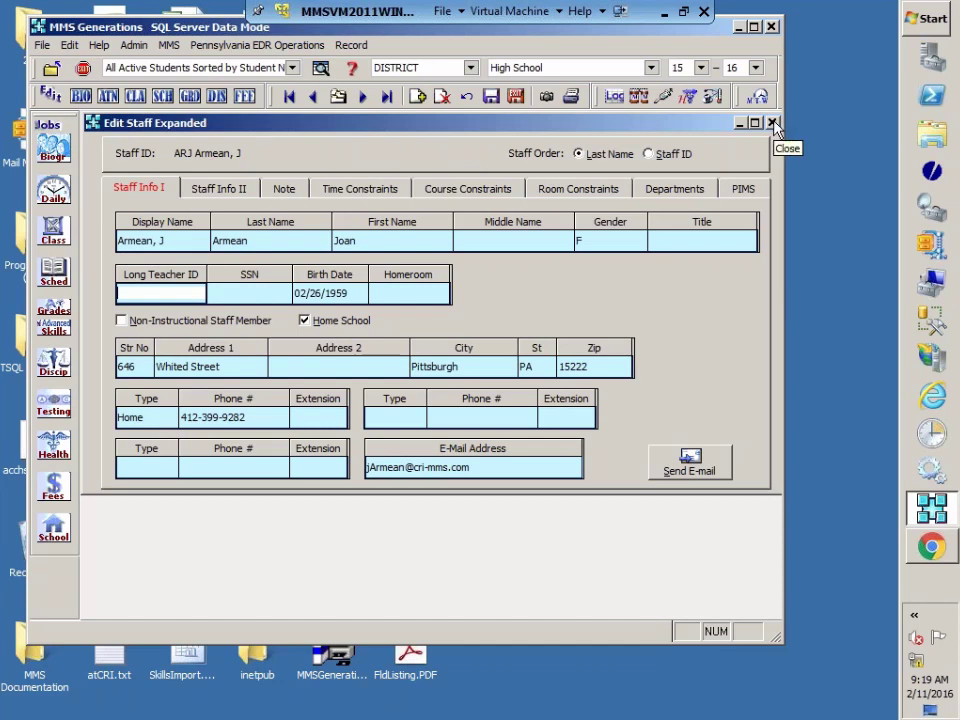
Step: Close the Edit Staff Expanded window, returning to the Administrator's Favorites list
left_click(518, 99)
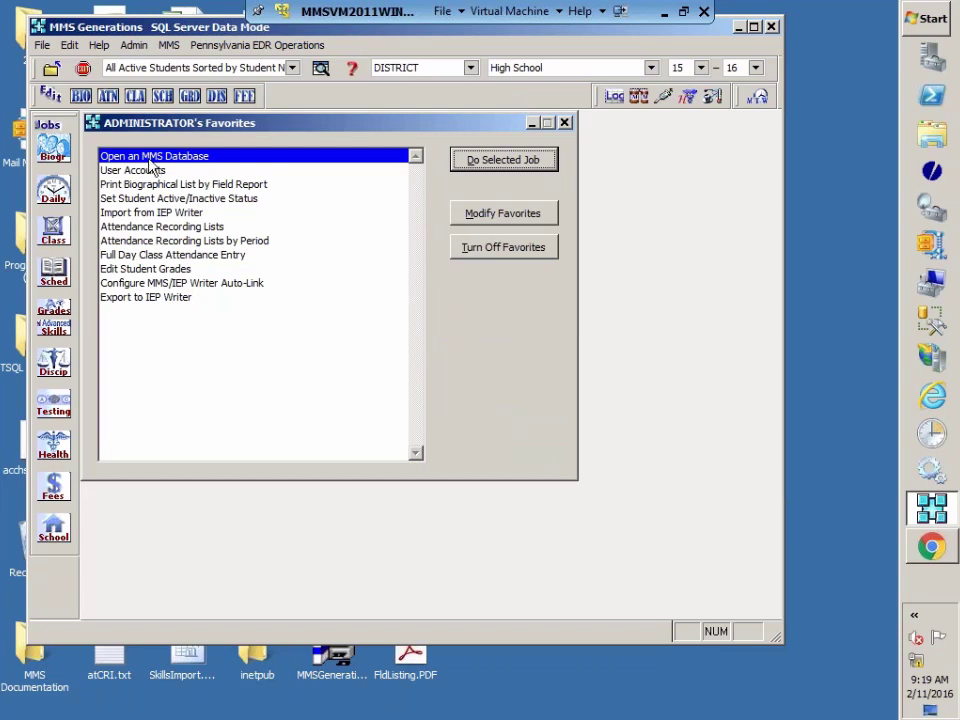
left_click(51, 523)
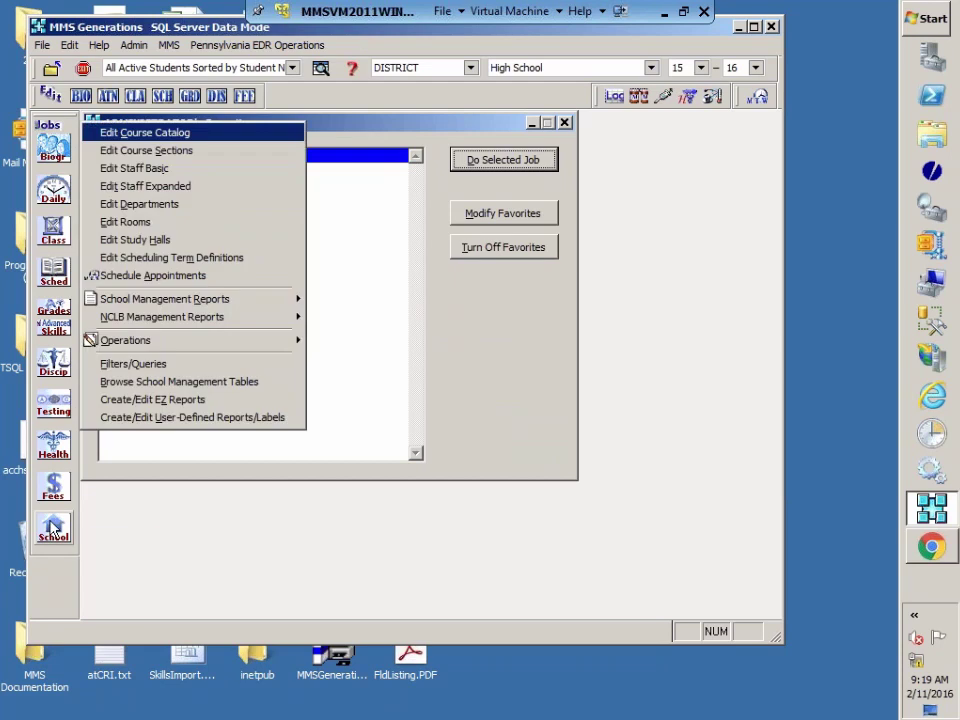
left_click(130, 137)
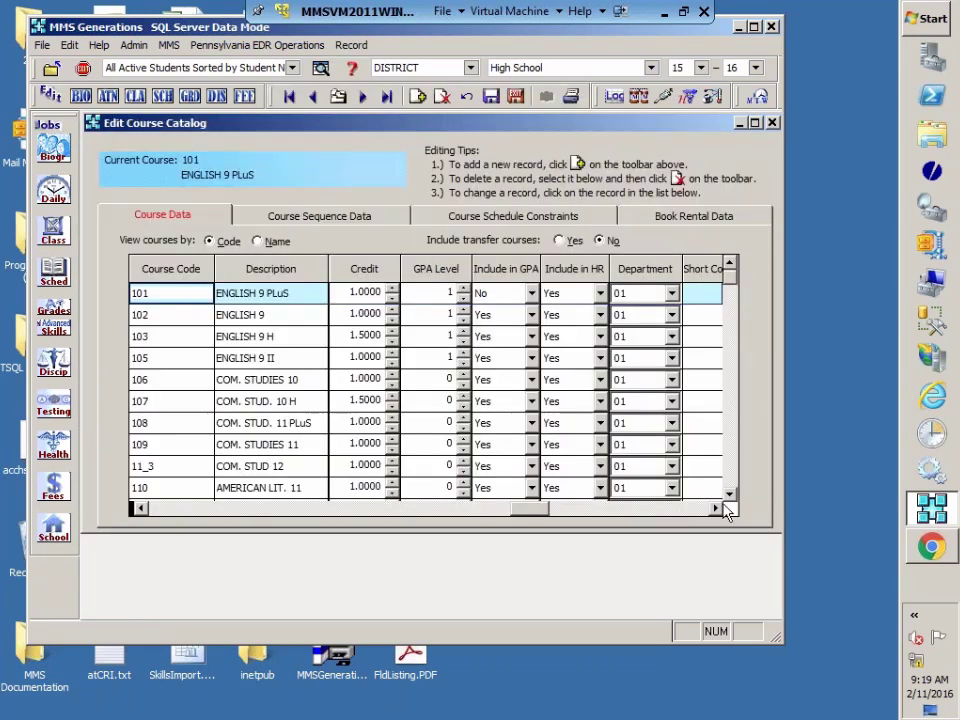
left_click(716, 509)
left_click(716, 509)
left_click(716, 509)
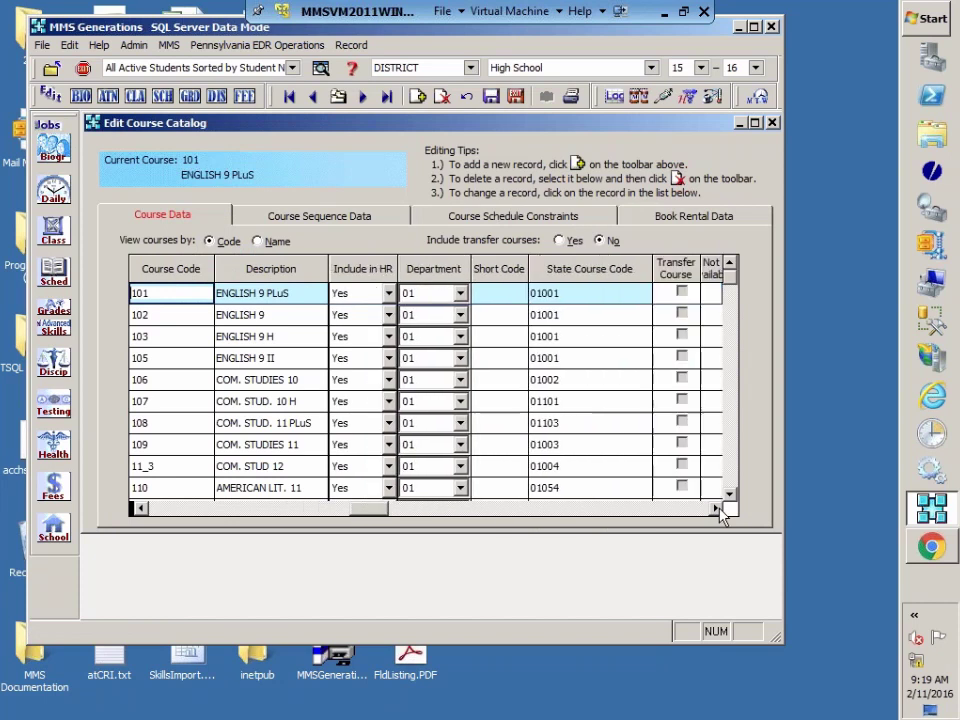
left_click(716, 509)
left_click(716, 509)
left_click(716, 509)
left_click(716, 509)
left_click(716, 509)
left_click(716, 509)
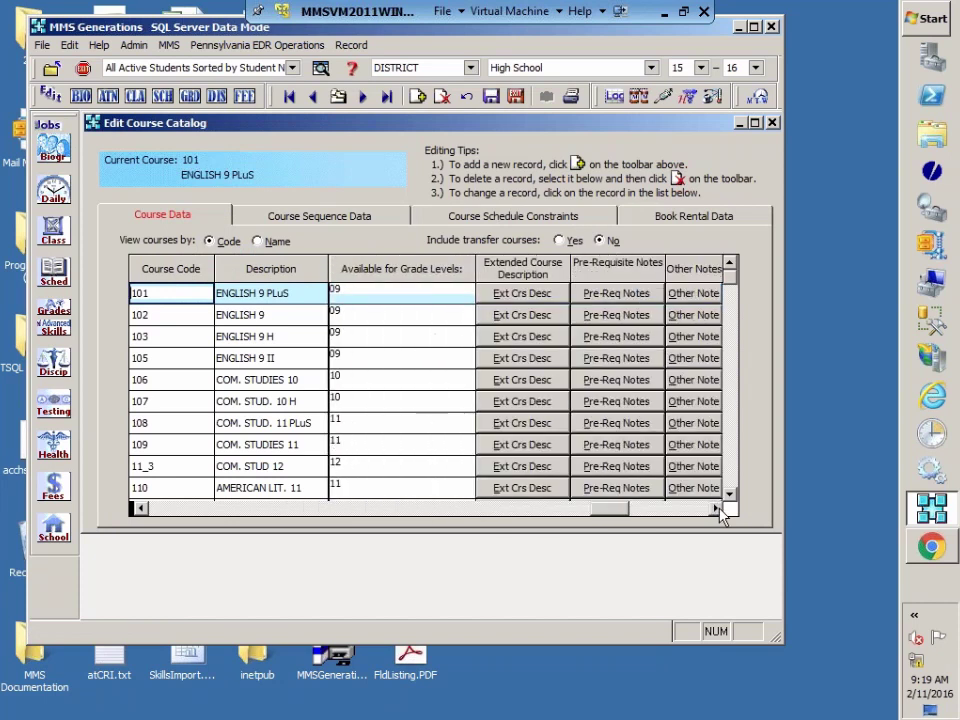
left_click(716, 509)
left_click(716, 509)
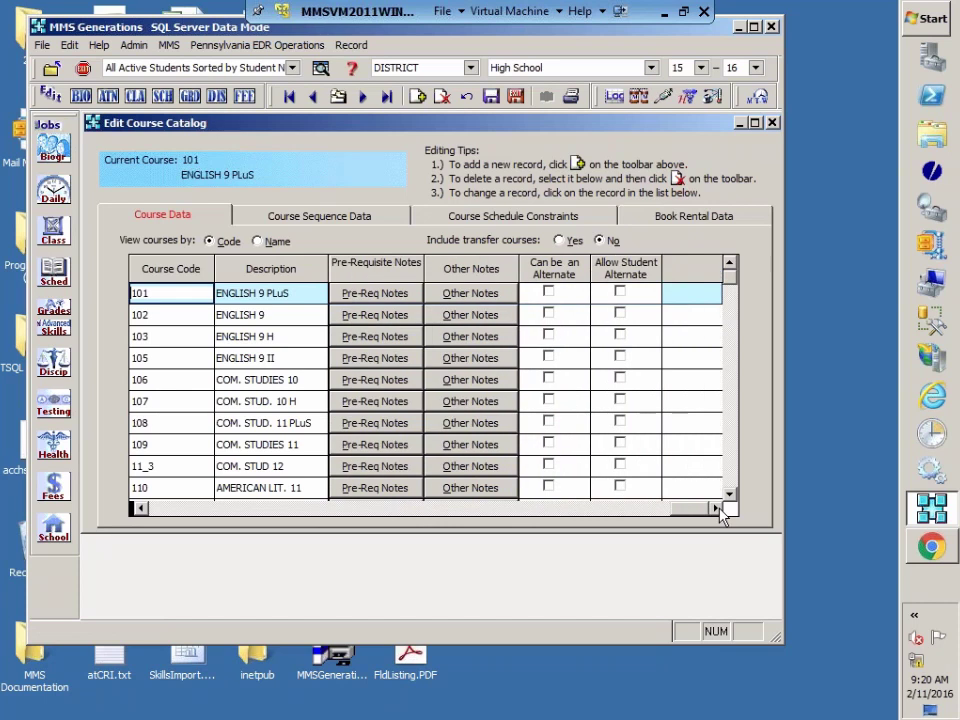
left_click_drag(643, 512, 377, 510)
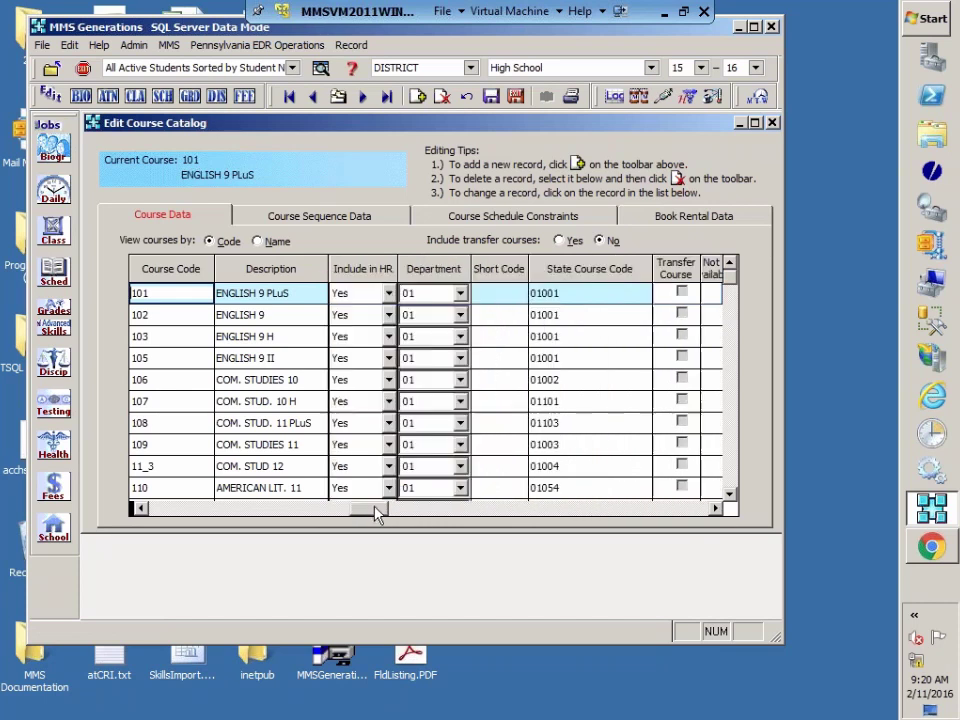
left_click(716, 509)
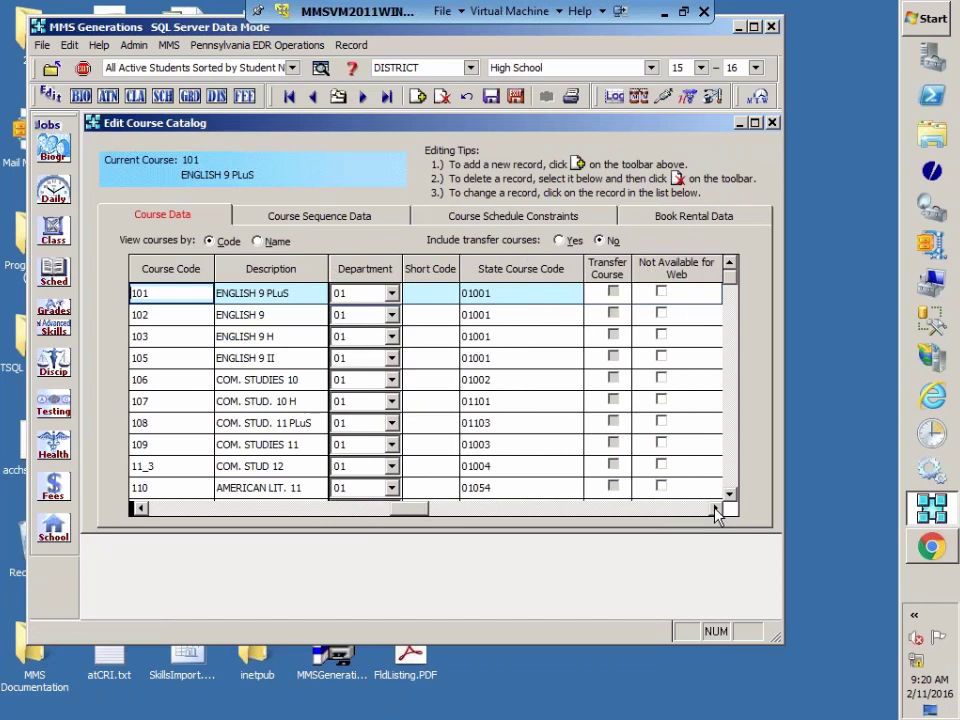
left_click(716, 509)
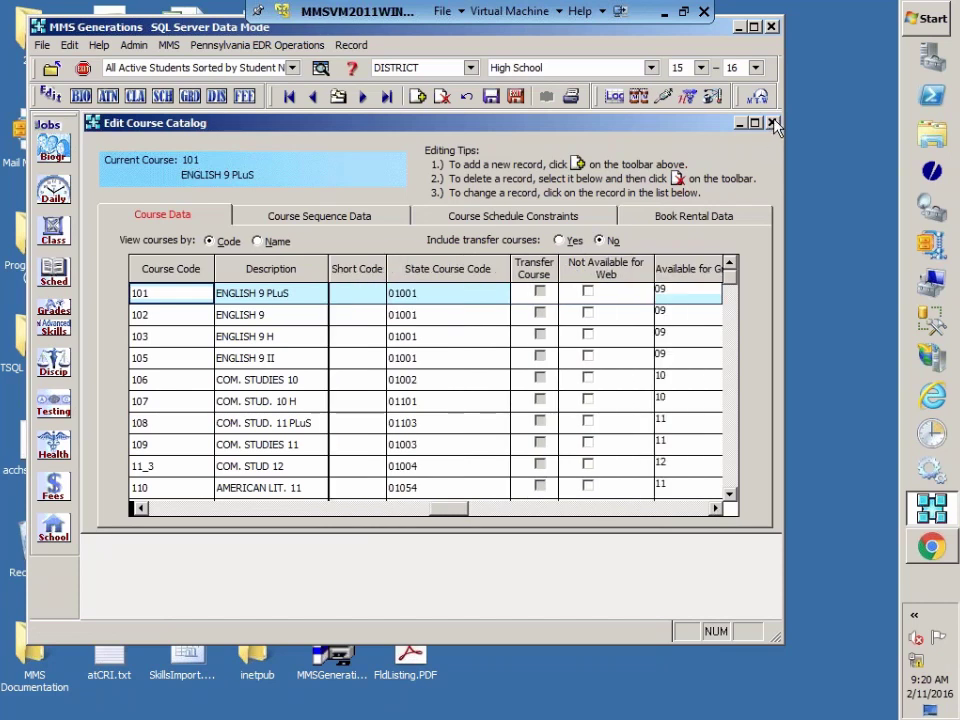
left_click(771, 122)
left_click(246, 46)
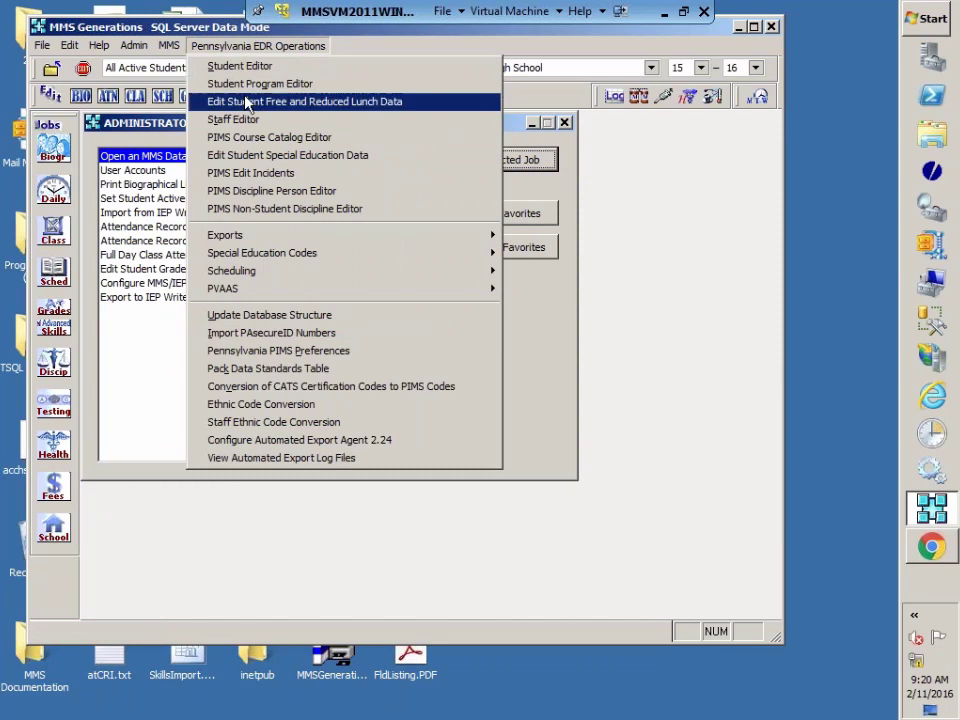
left_click(248, 145)
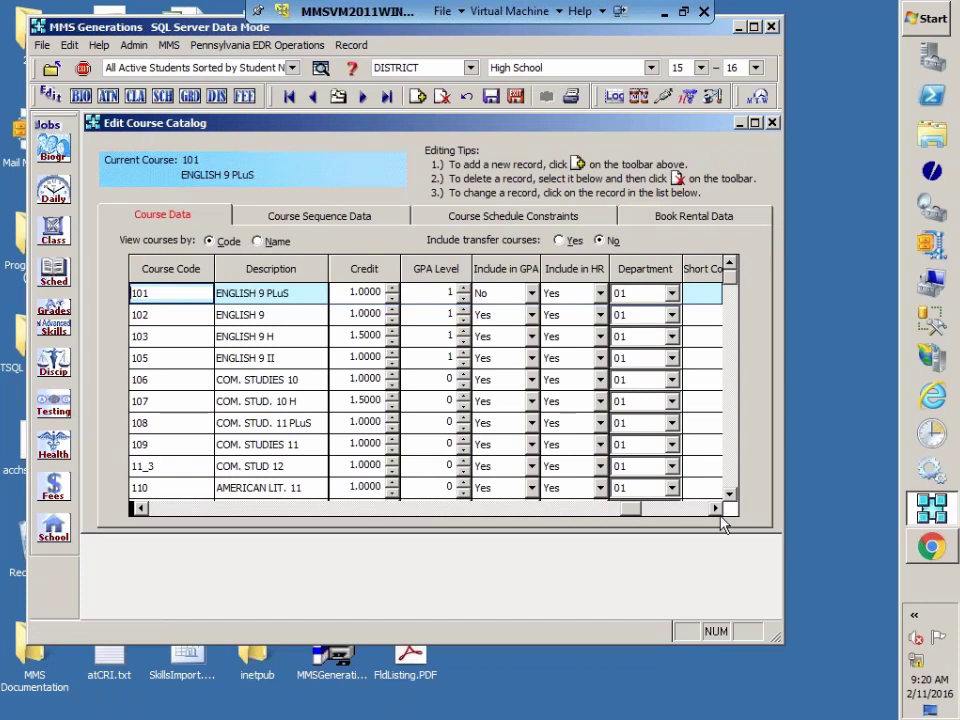
left_click(715, 508)
left_click(715, 508)
left_click(715, 508)
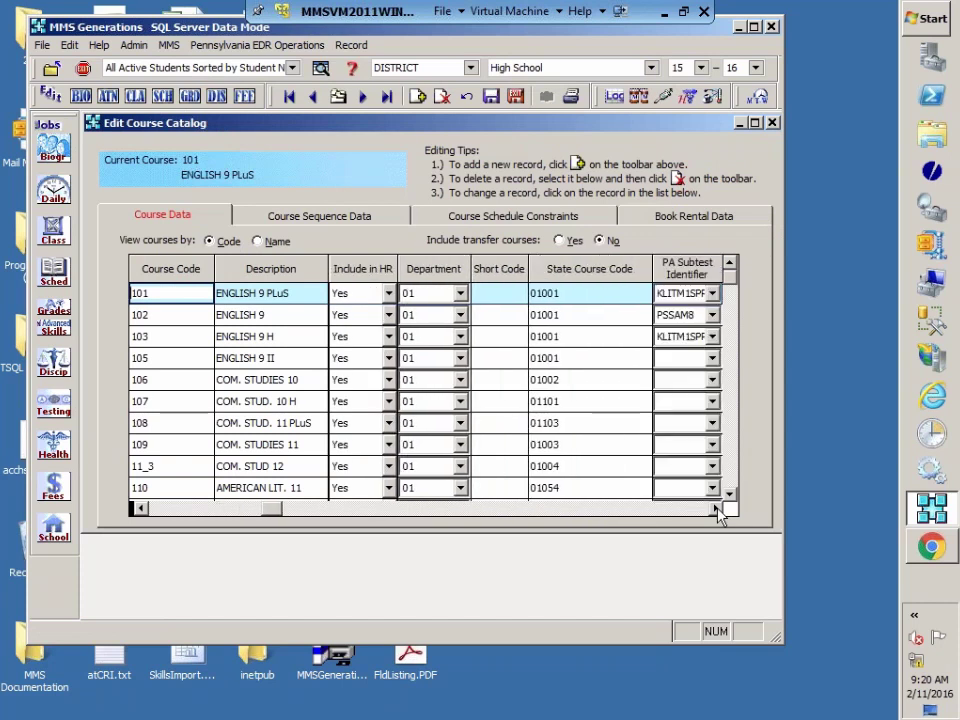
left_click(715, 508)
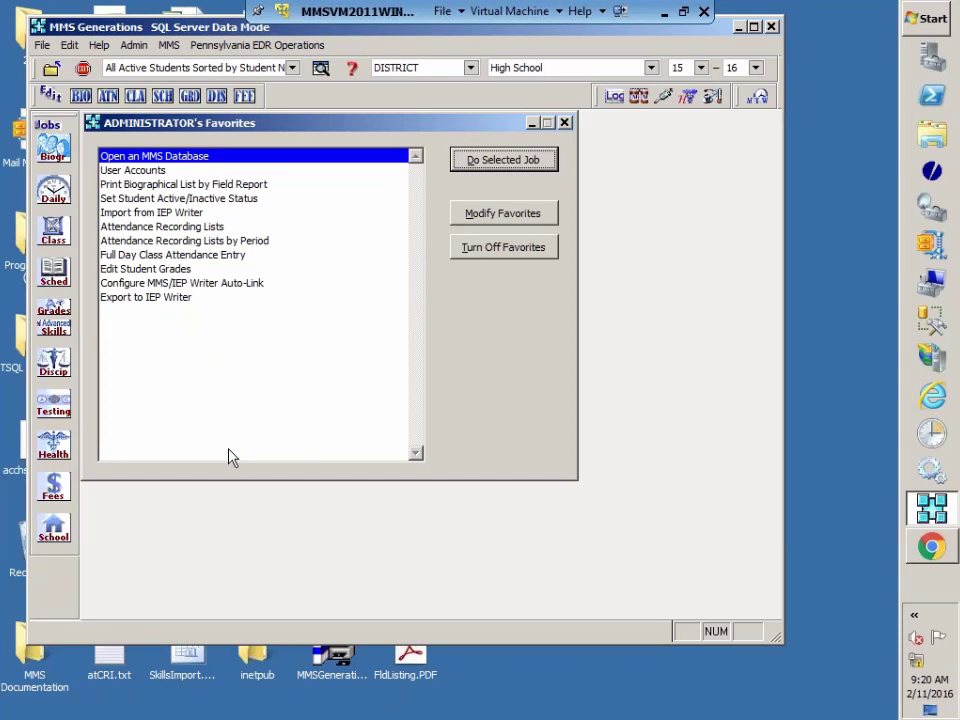
Step: Open Edit Course Sections from the School jobs list
left_click(54, 530)
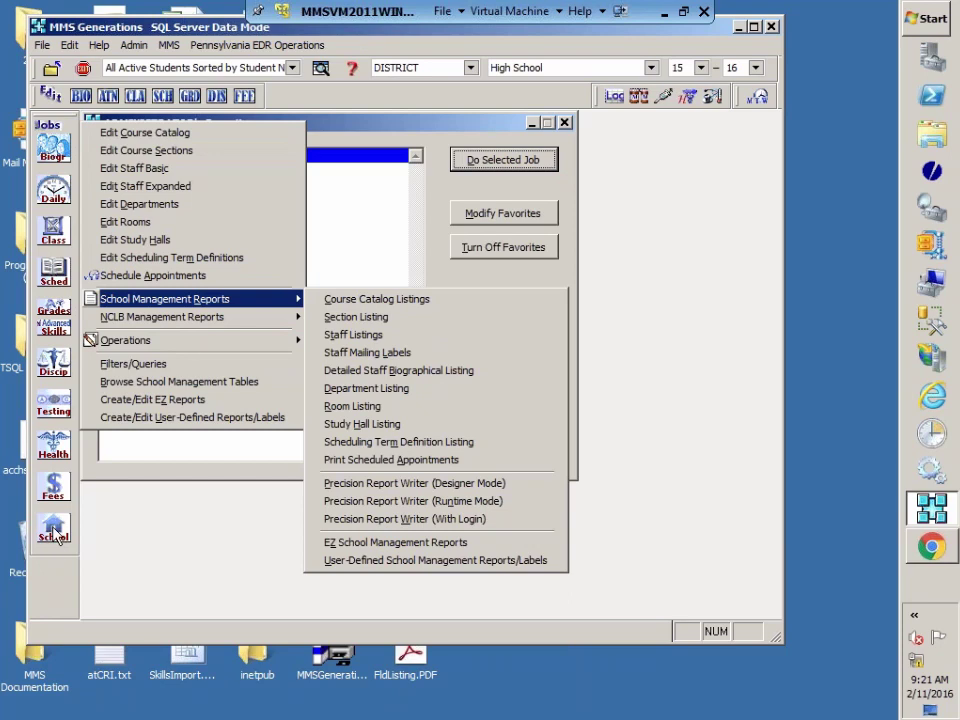
left_click(143, 157)
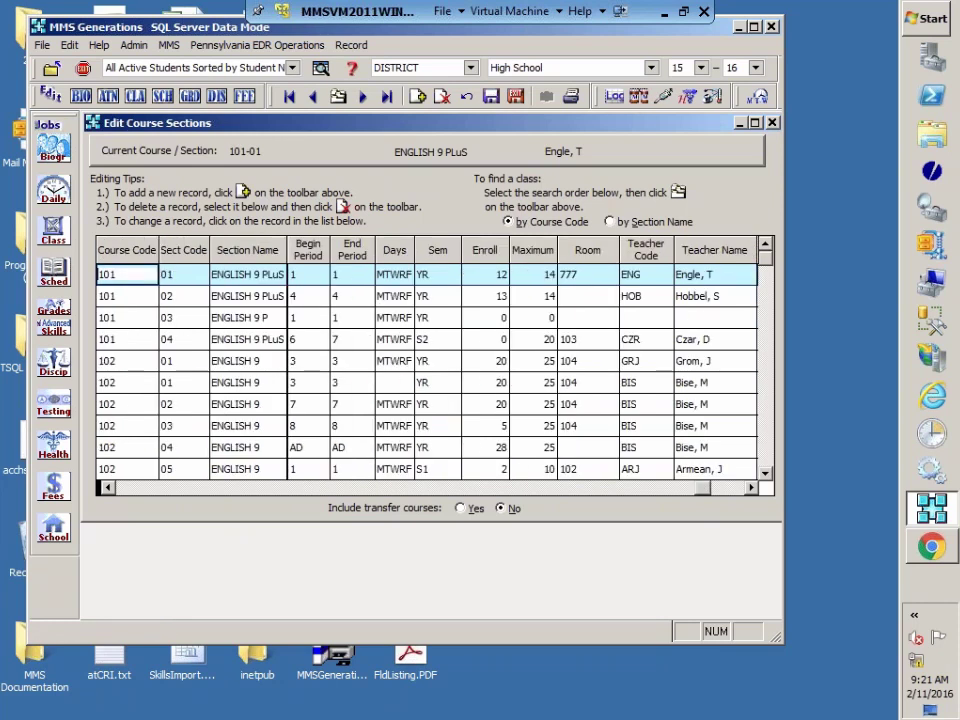
Step: Scroll the sections grid to PA Subtest Identifier and open its choices for section 101-02
left_click(752, 488)
left_click(752, 488)
left_click(752, 488)
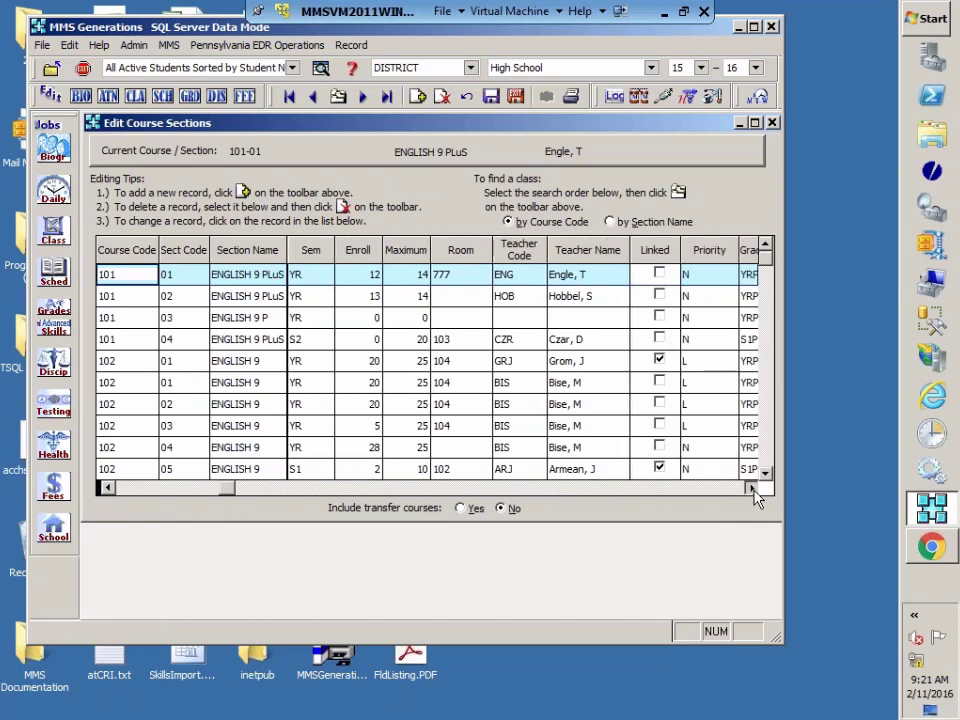
left_click(752, 488)
left_click(752, 488)
left_click(752, 488)
left_click(752, 488)
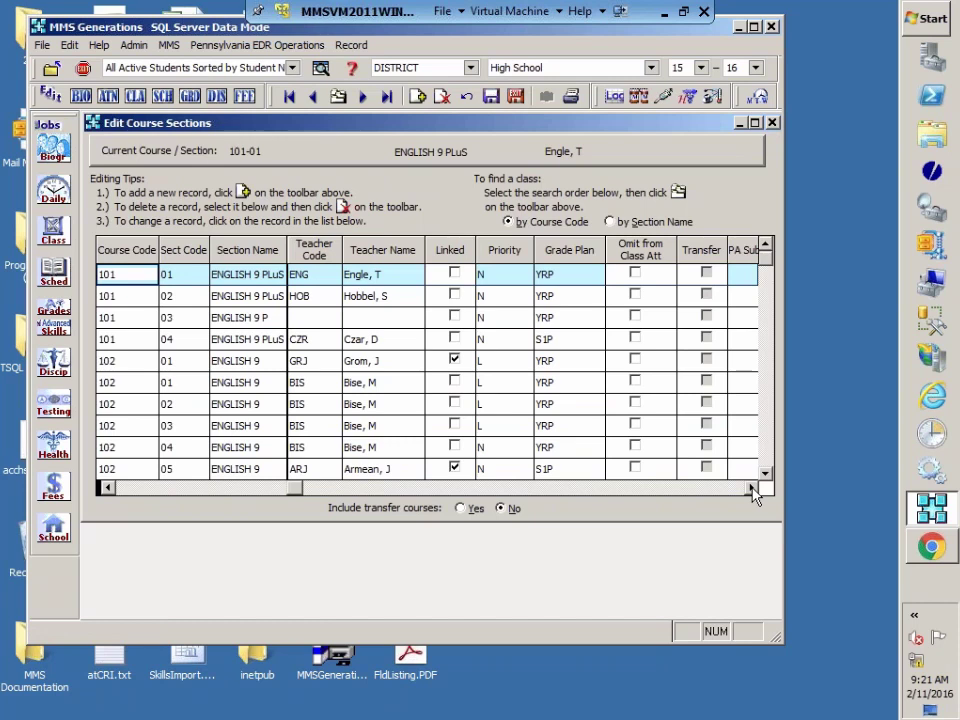
left_click(751, 488)
left_click(751, 488)
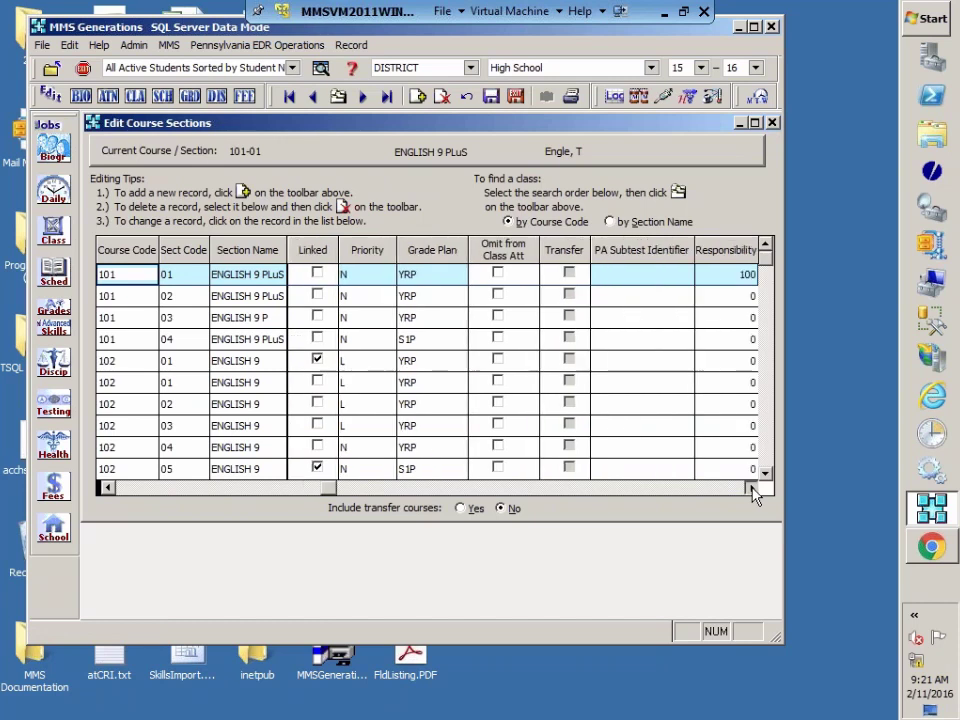
left_click(751, 488)
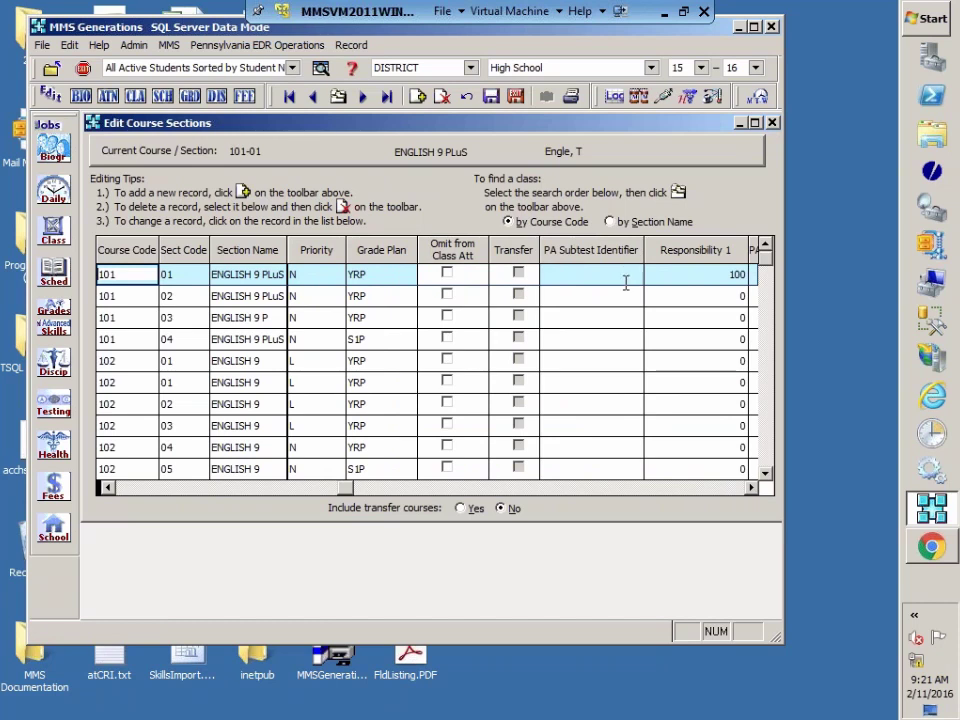
left_click(628, 297)
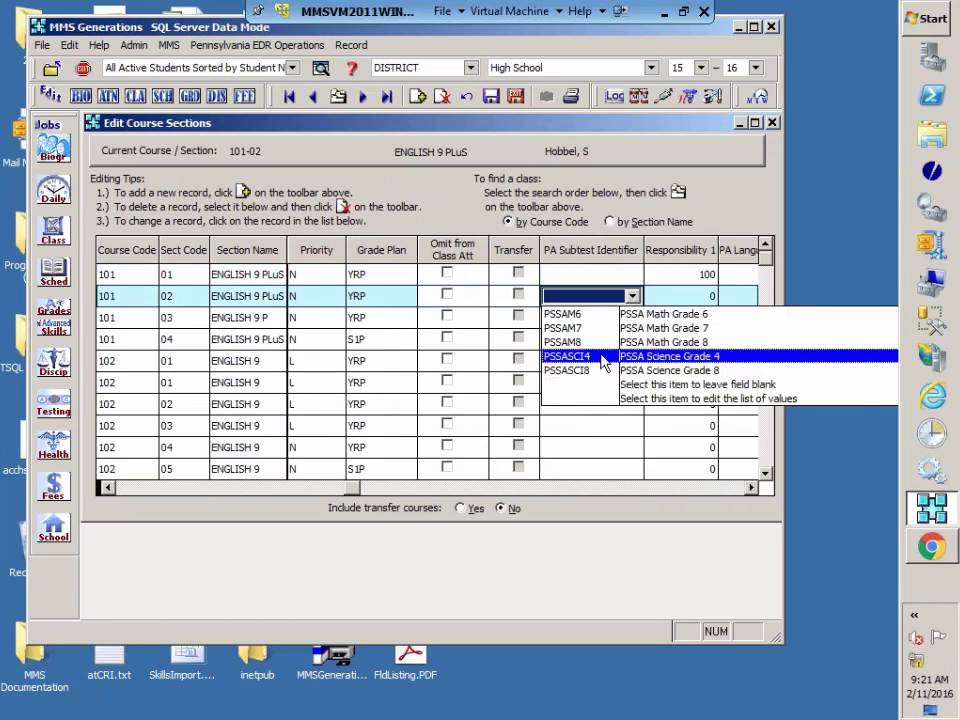
Step: Choose KLITM1SUM (Keystone Literature M1 Summer) as section 101-02's PA Subtest Identifier
left_click(751, 488)
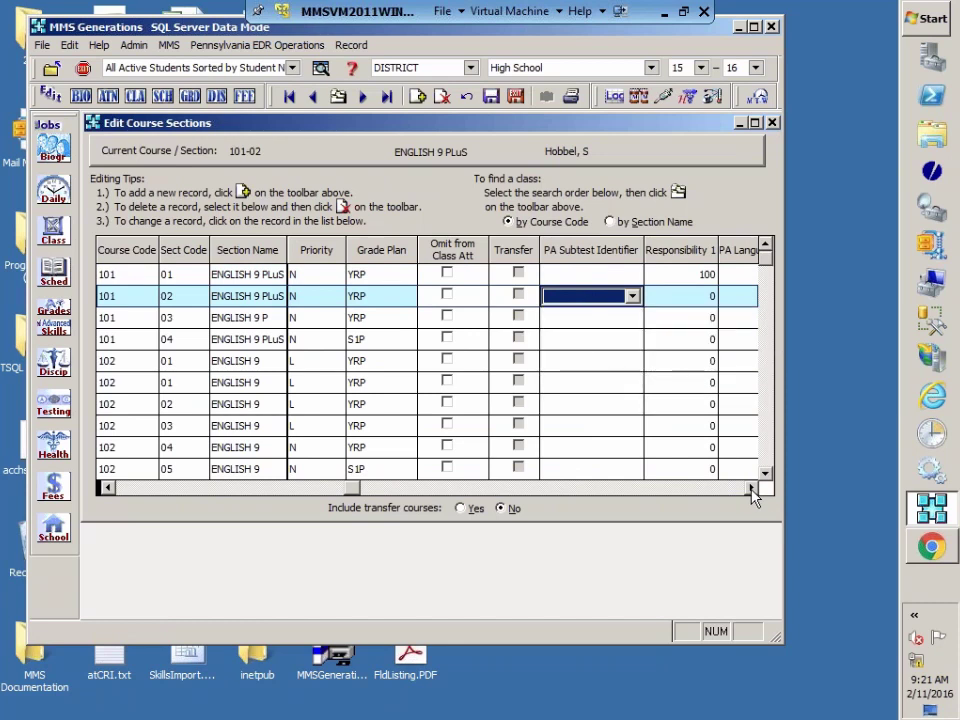
left_click(751, 488)
left_click(751, 488)
left_click(502, 296)
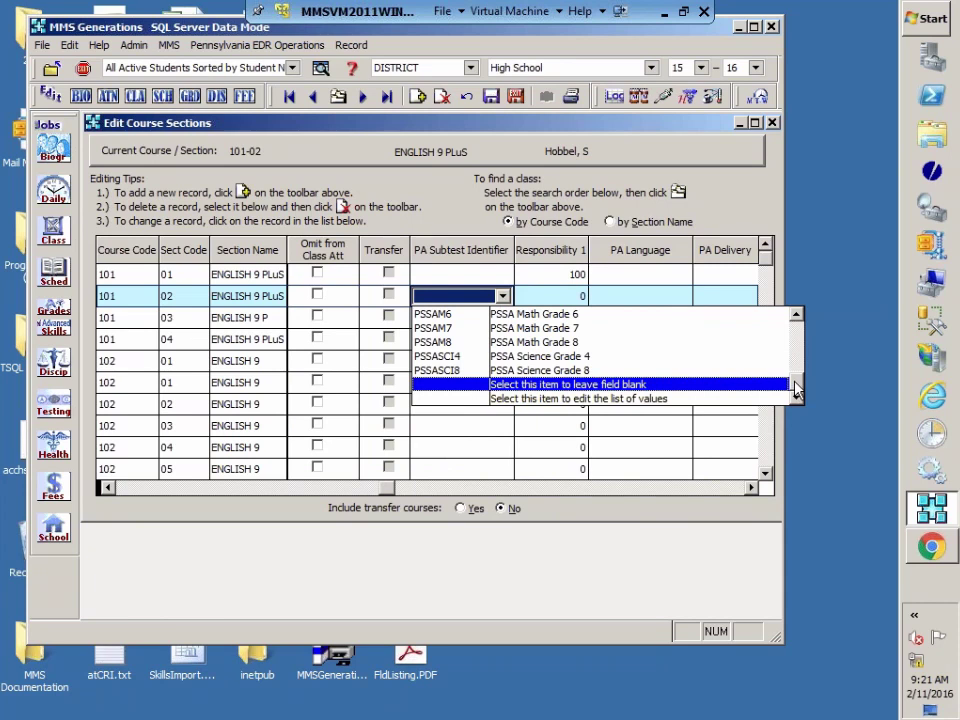
left_click_drag(797, 390, 799, 342)
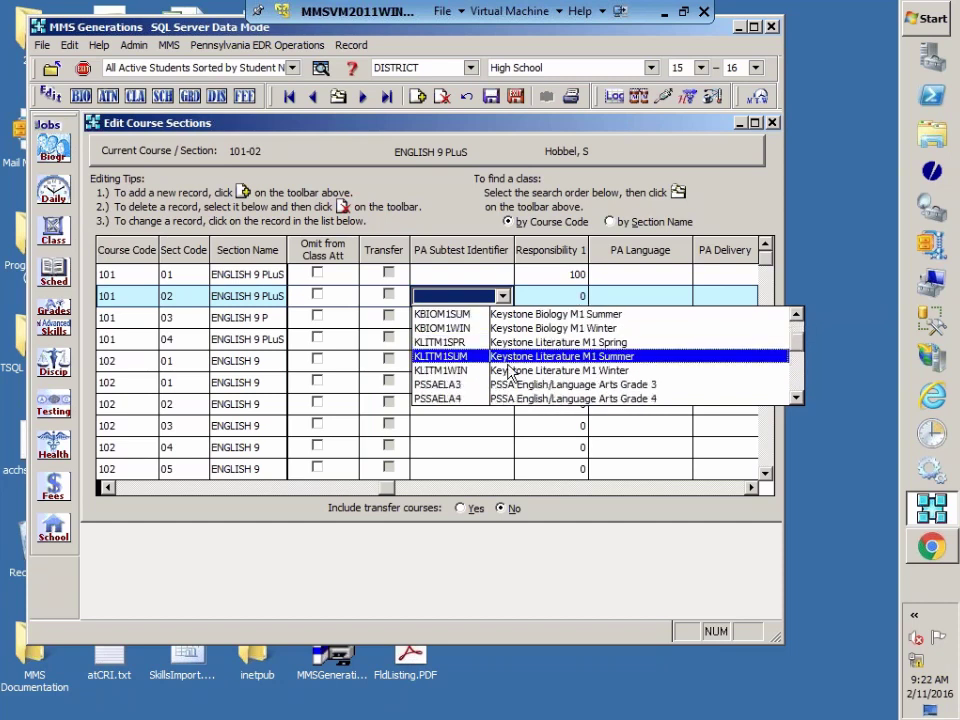
left_click(450, 358)
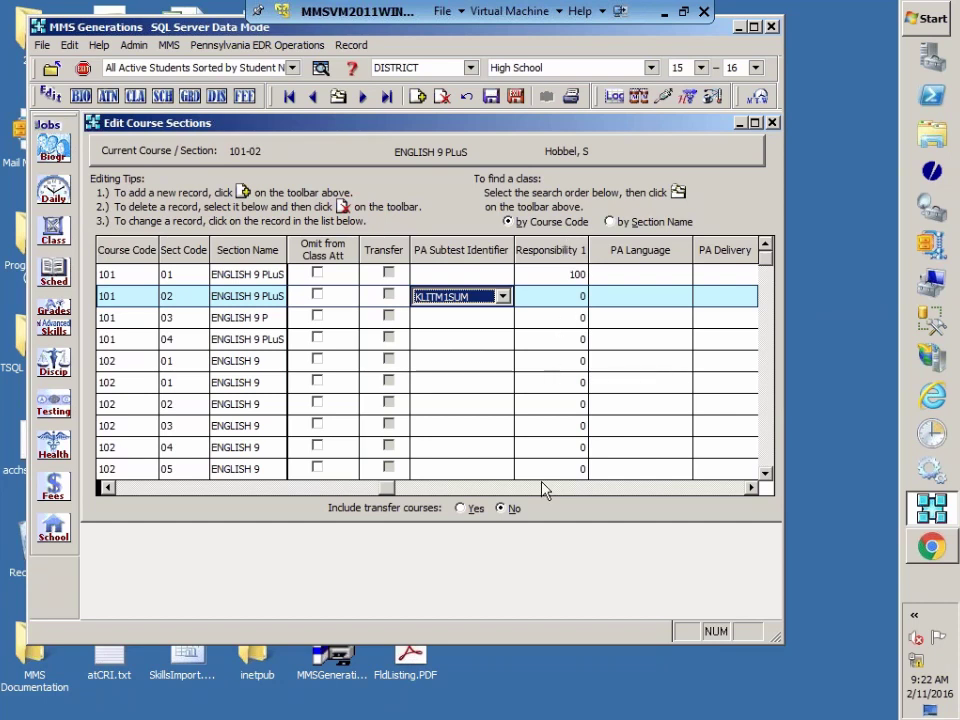
Step: Page right through the teacher and responsibility columns to PA Teacher of Record
left_click(751, 488)
left_click(751, 488)
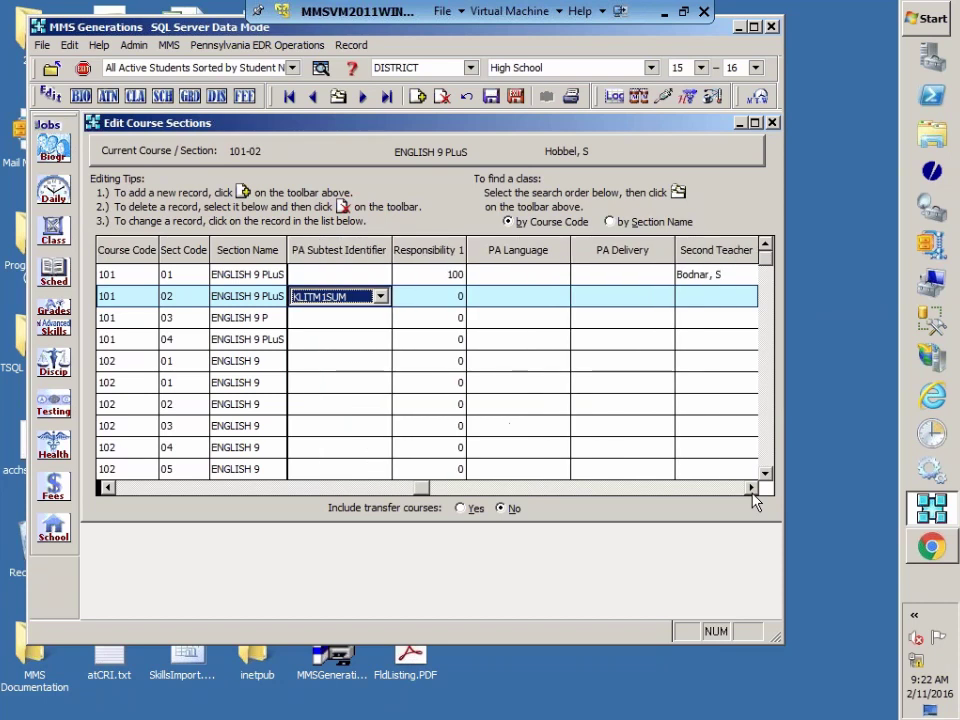
left_click(751, 488)
left_click(751, 488)
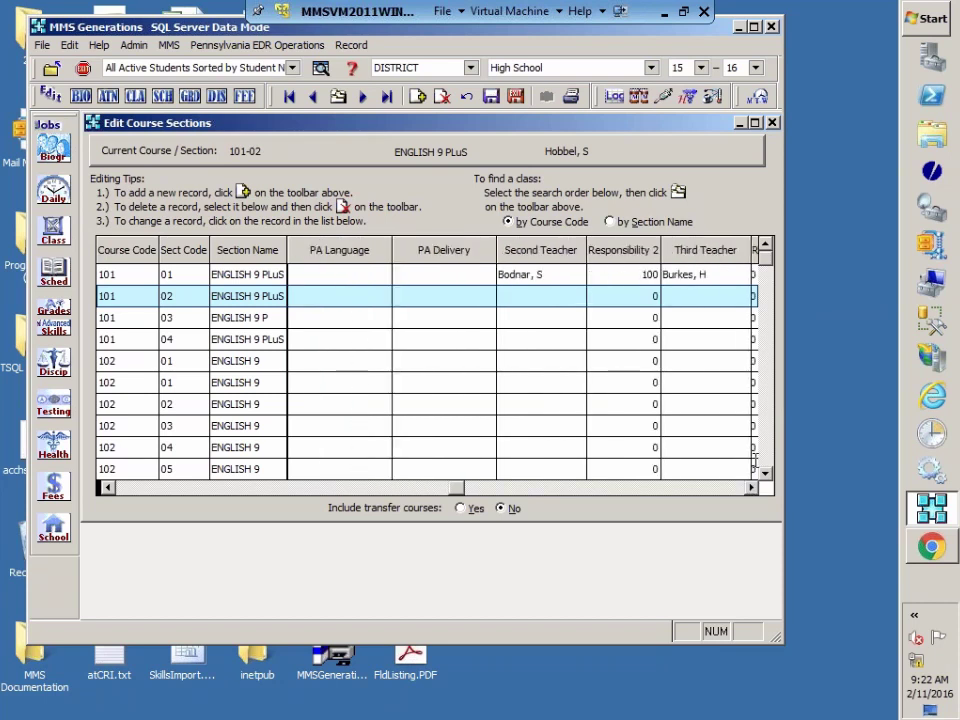
left_click(751, 488)
left_click(751, 488)
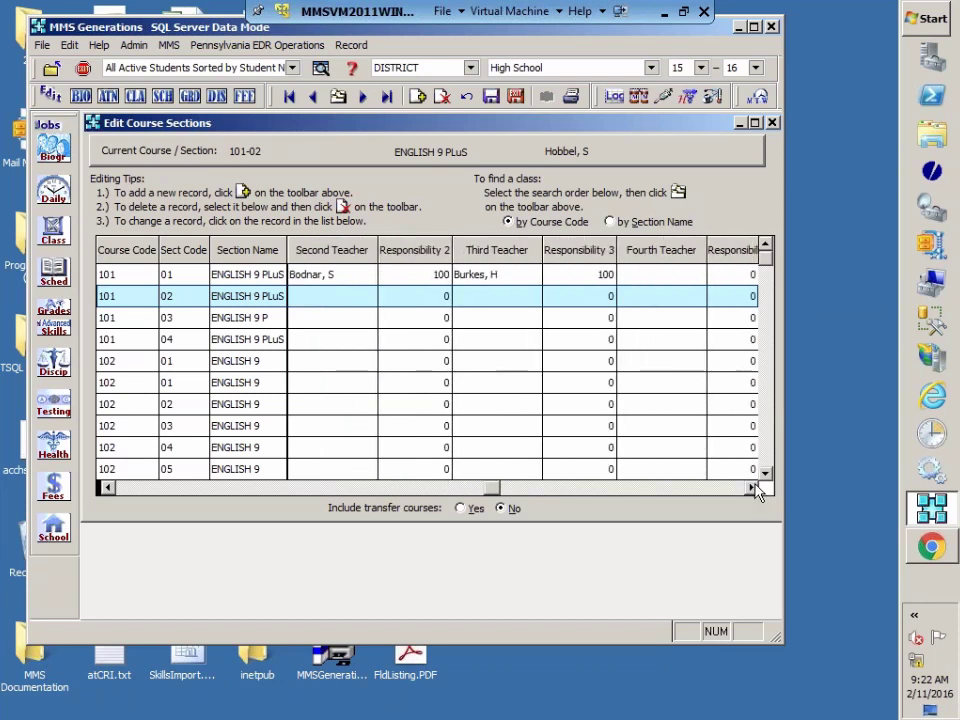
left_click(751, 488)
left_click(751, 488)
left_click(751, 488)
left_click(751, 488)
left_click(751, 488)
left_click(751, 488)
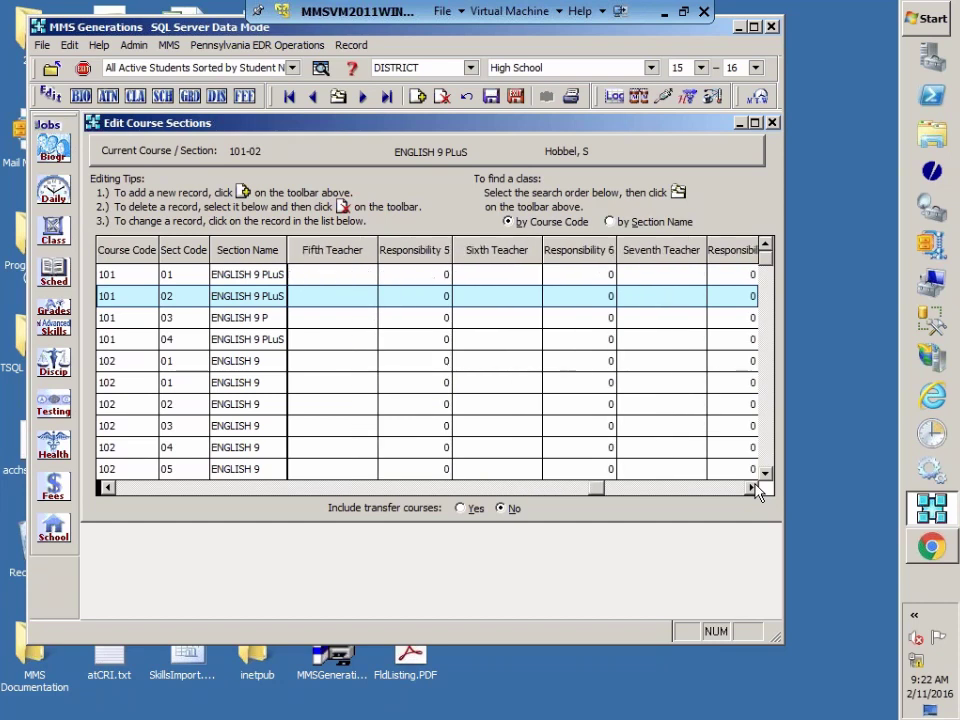
left_click(751, 488)
left_click(751, 488)
left_click(751, 488)
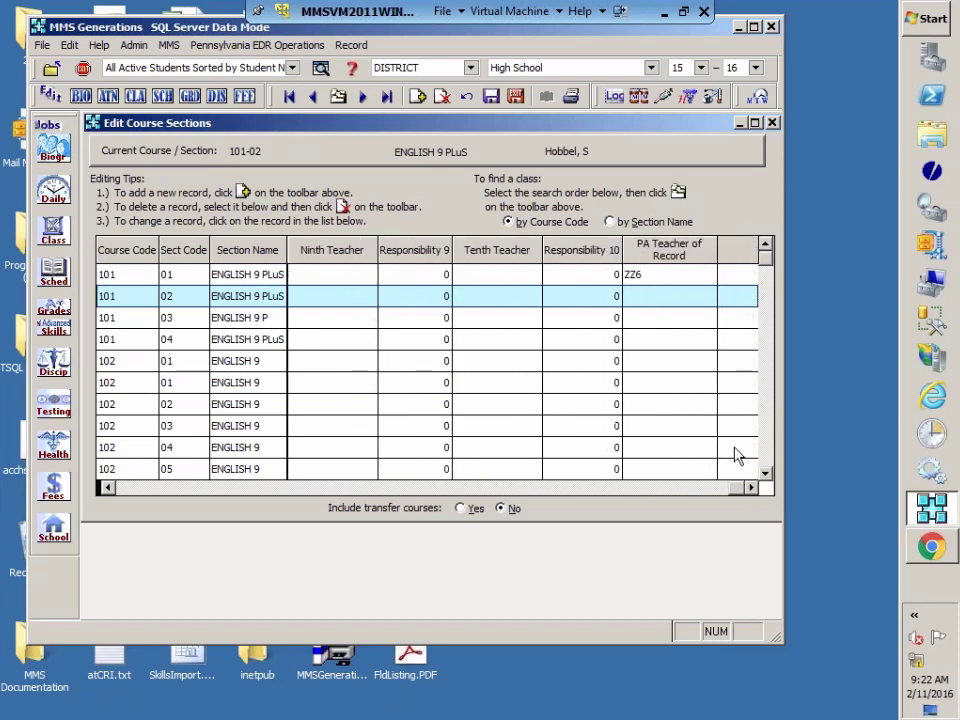
Step: Scroll back left and make ENGLISH 9 section 102-05 the current section
left_click(109, 488)
left_click(109, 488)
left_click(109, 488)
left_click(109, 488)
left_click(109, 488)
left_click(109, 488)
left_click(109, 488)
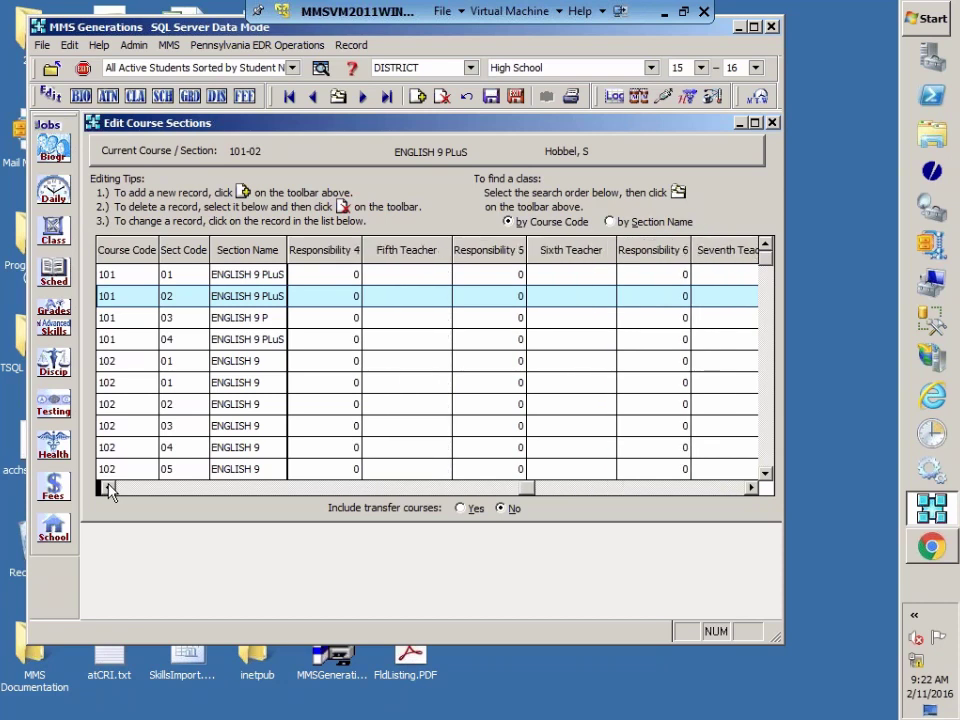
left_click(109, 488)
left_click(109, 488)
left_click(109, 488)
left_click(109, 488)
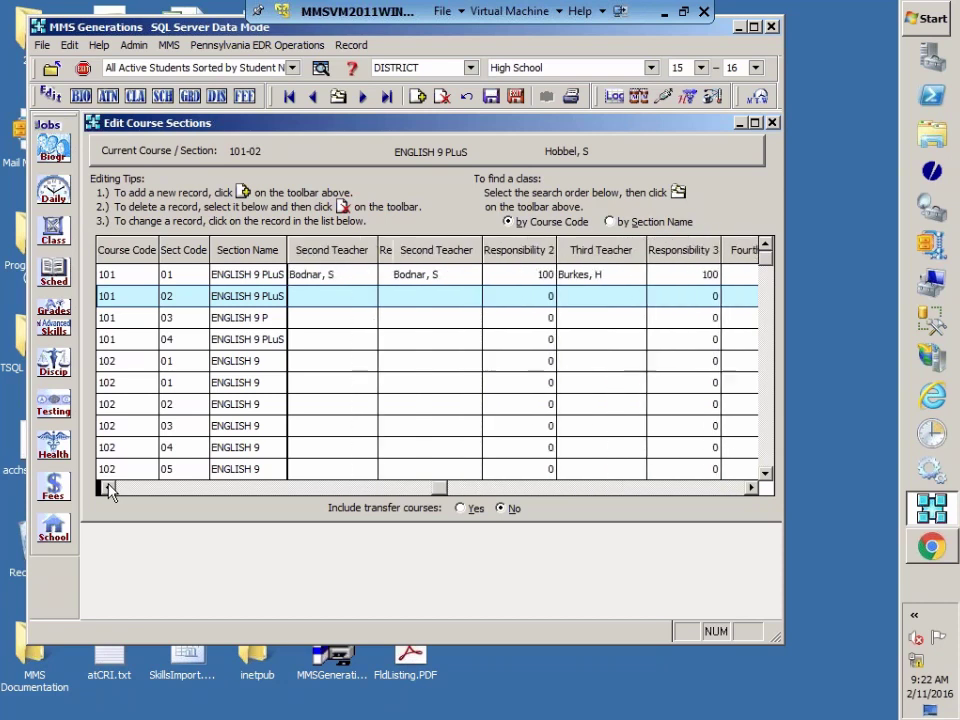
left_click(109, 488)
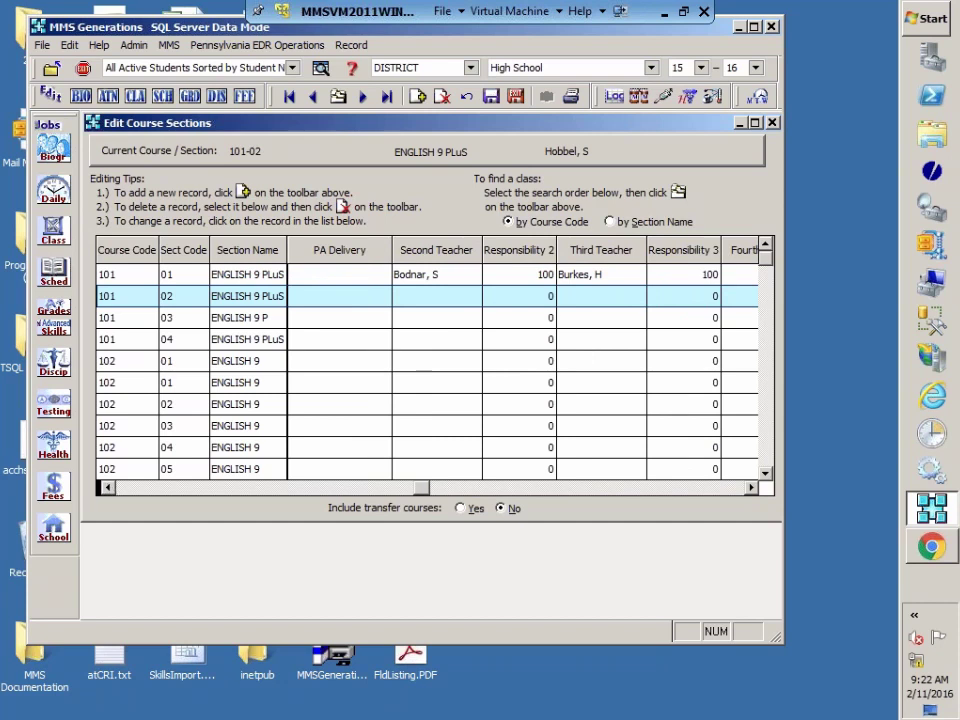
left_click(127, 469)
left_click(108, 489)
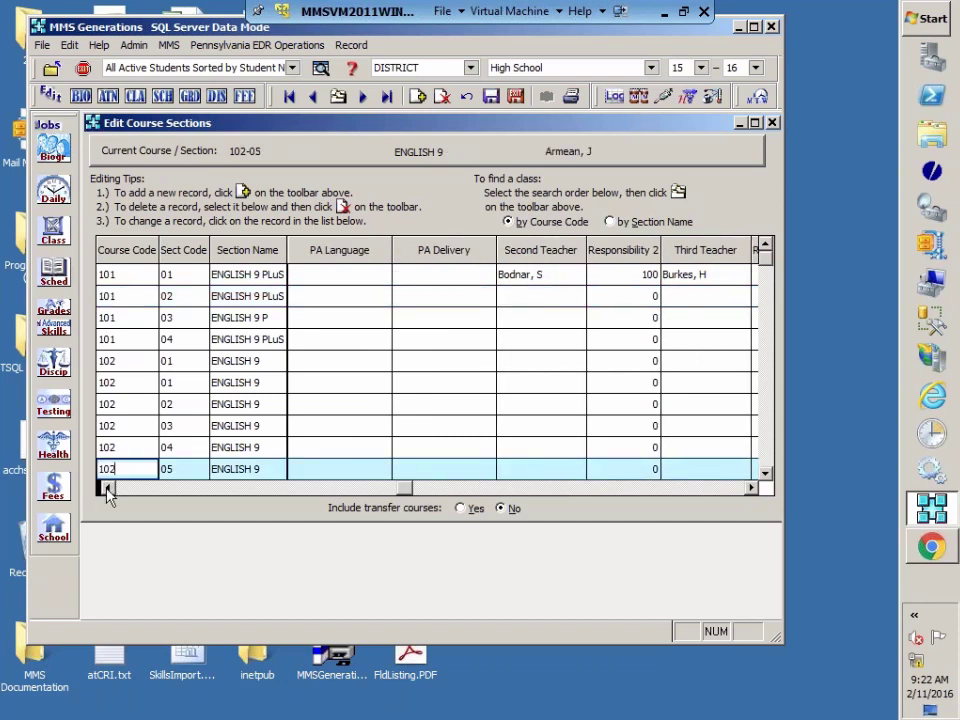
left_click(108, 489)
left_click(108, 489)
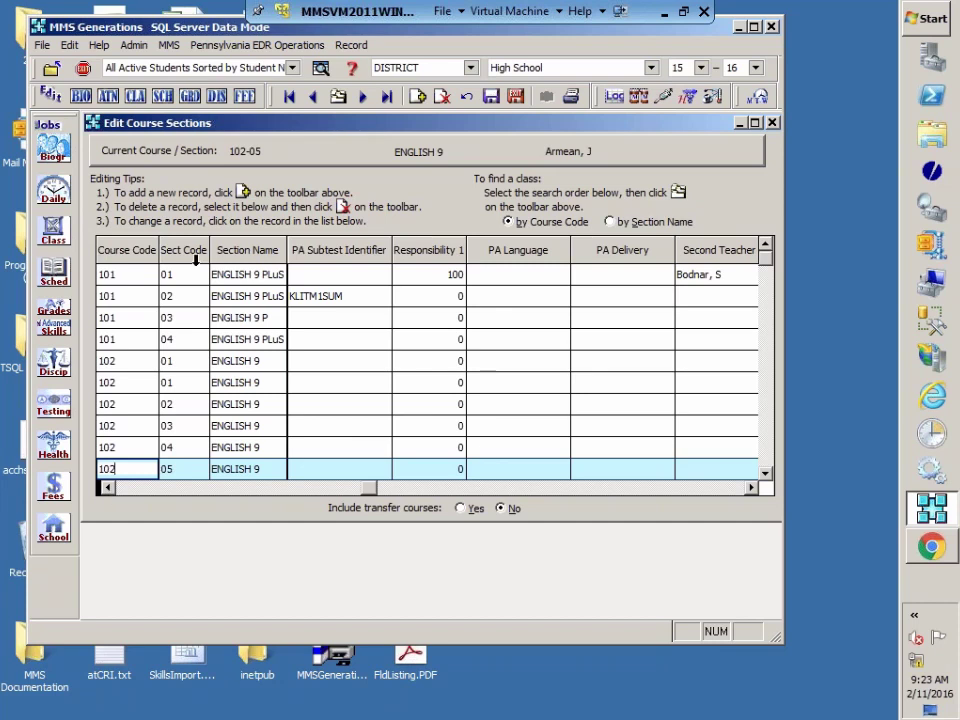
Step: Enter 999 in section 101-01's Responsibility 2
left_click(107, 487)
left_click(107, 487)
left_click(107, 487)
left_click(107, 487)
left_click(107, 487)
left_click(107, 487)
left_click(107, 487)
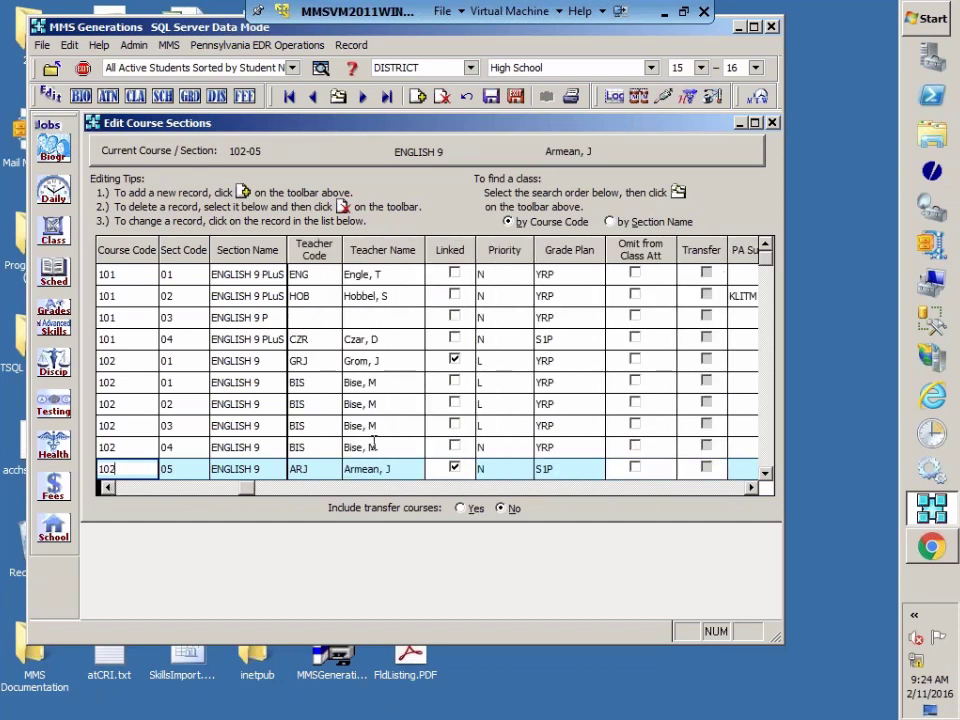
left_click(751, 489)
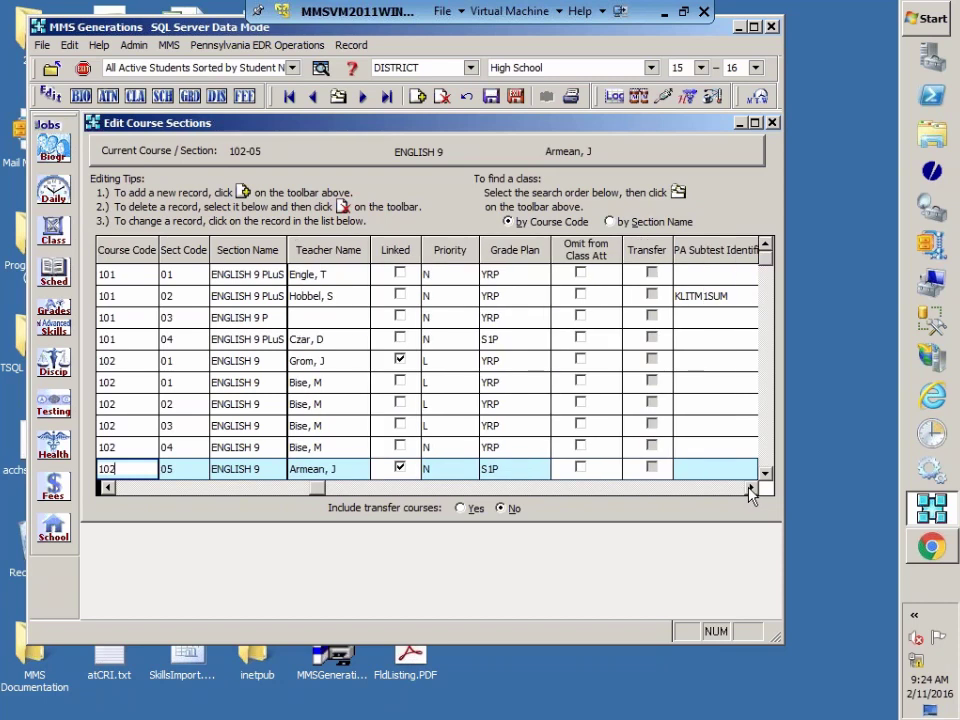
left_click(751, 489)
left_click(751, 489)
left_click(751, 489)
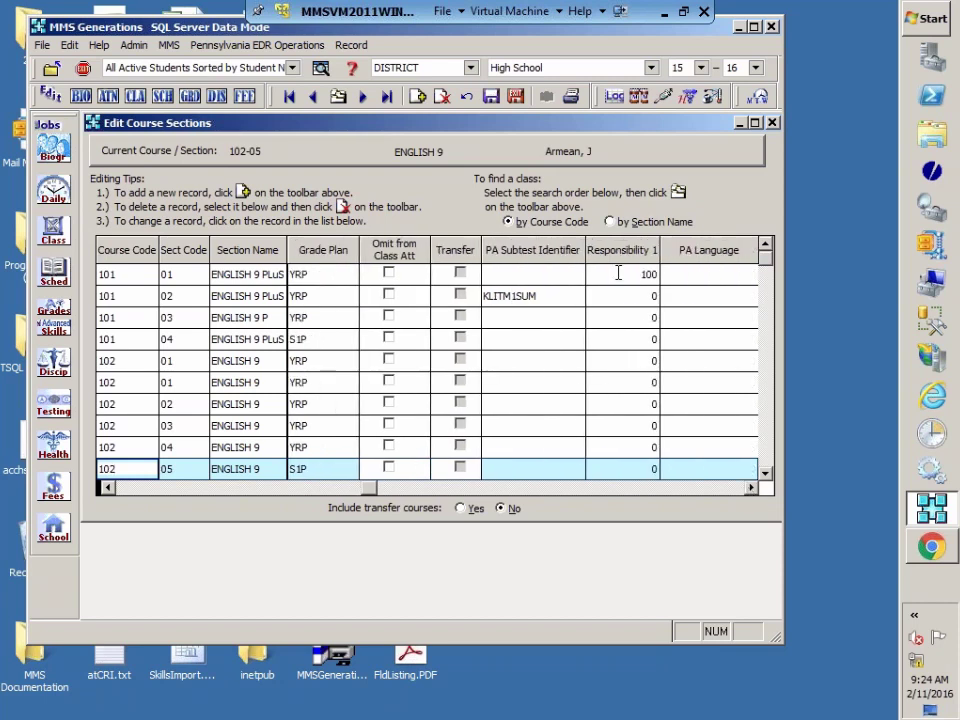
left_click(751, 489)
left_click(751, 489)
left_click(751, 489)
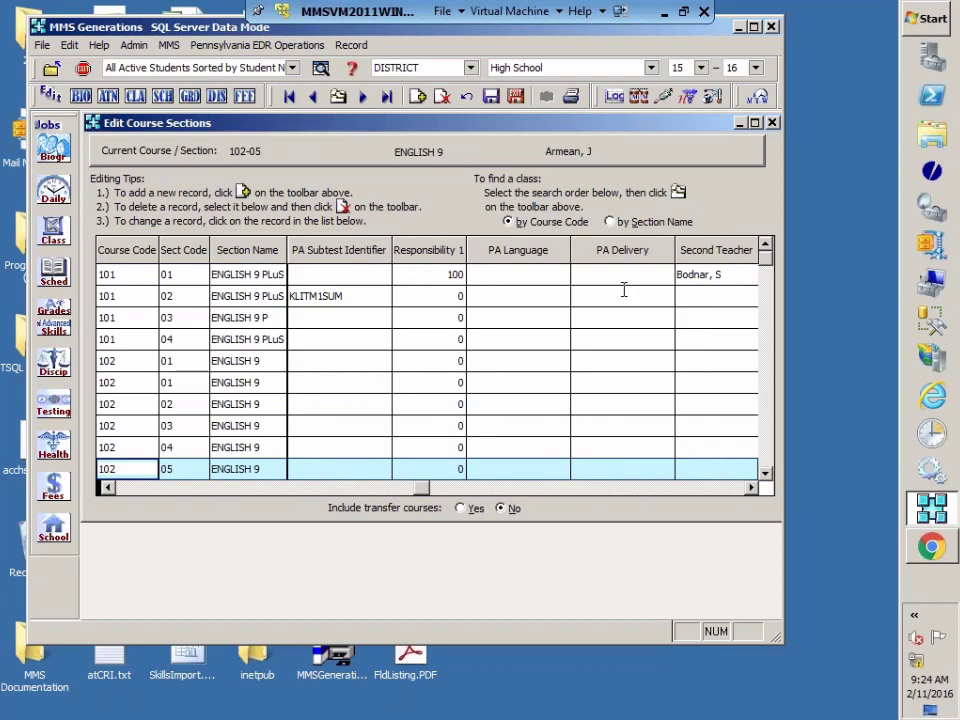
left_click(751, 489)
left_click(751, 489)
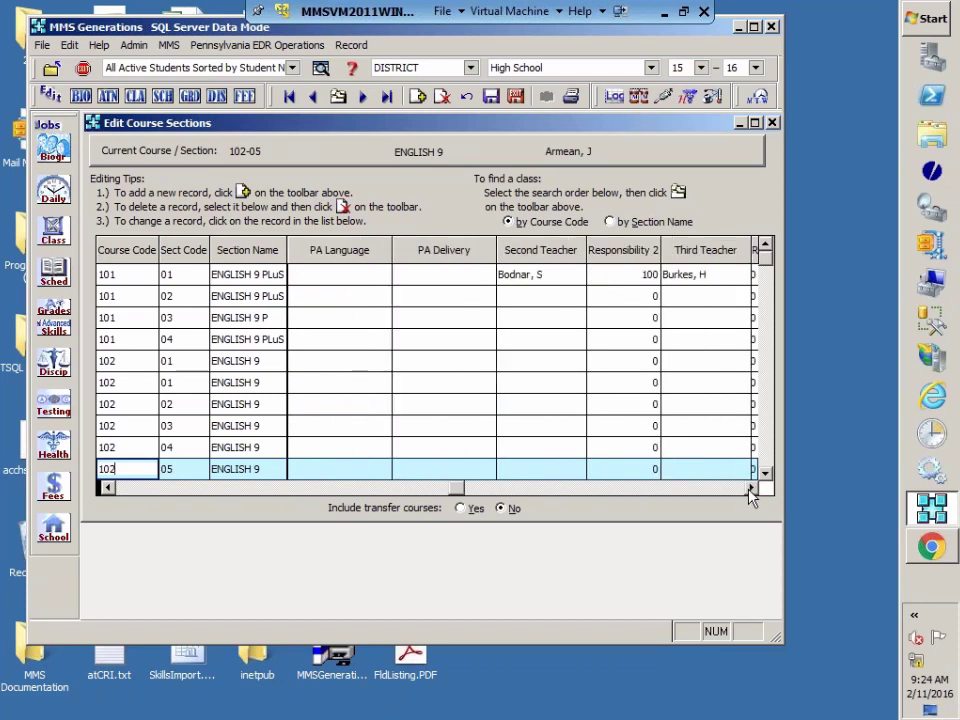
left_click(615, 270)
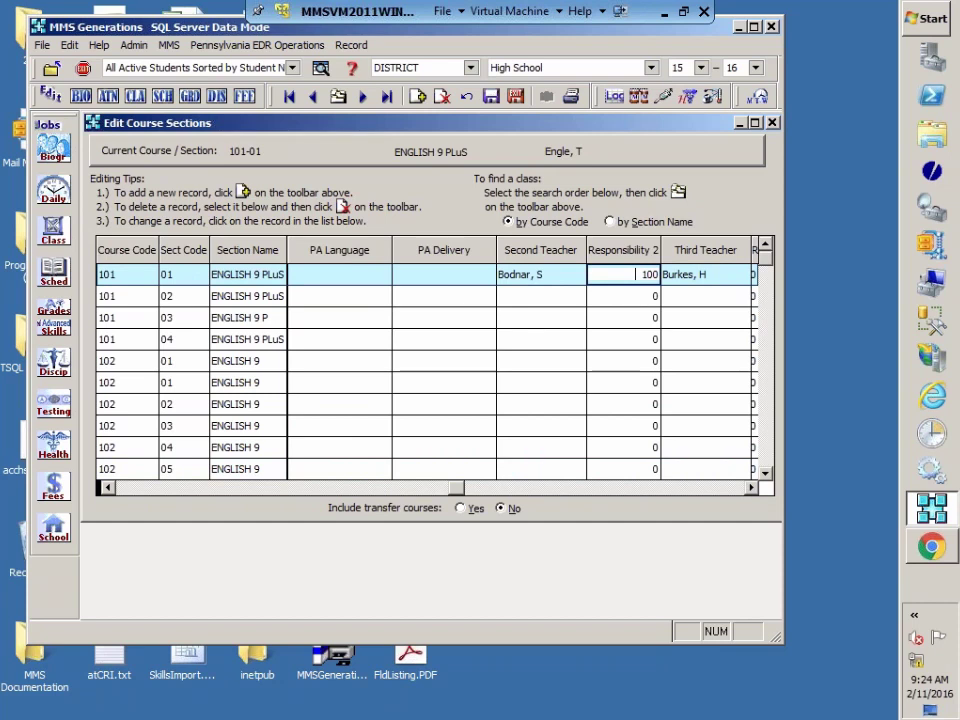
type("999")
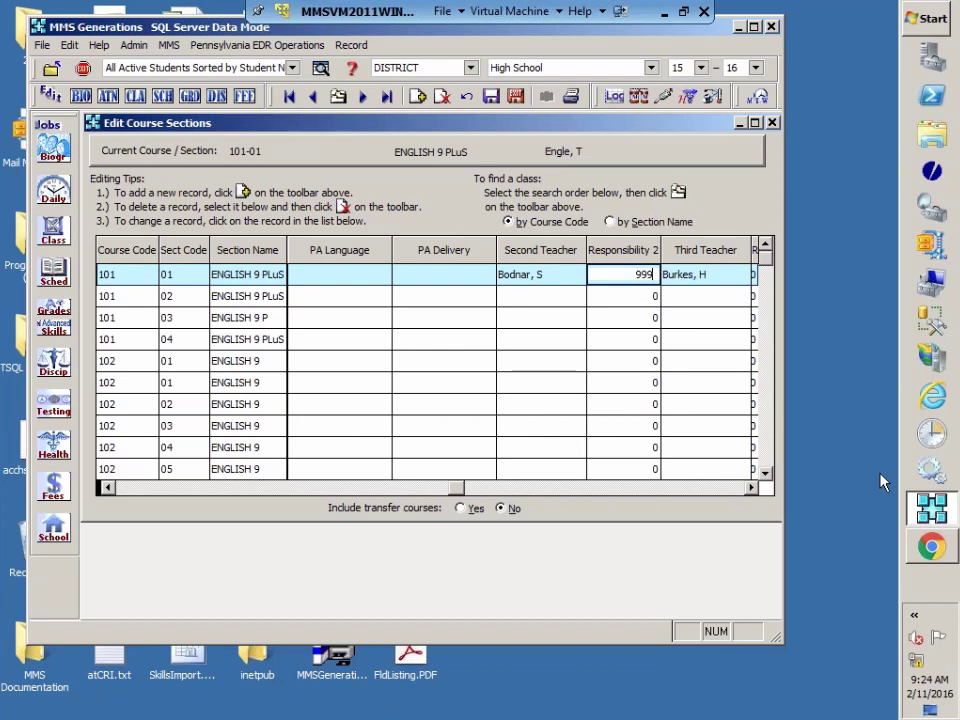
Step: Change section 101-01's Responsibility 3 from 100 to 50
left_click(751, 488)
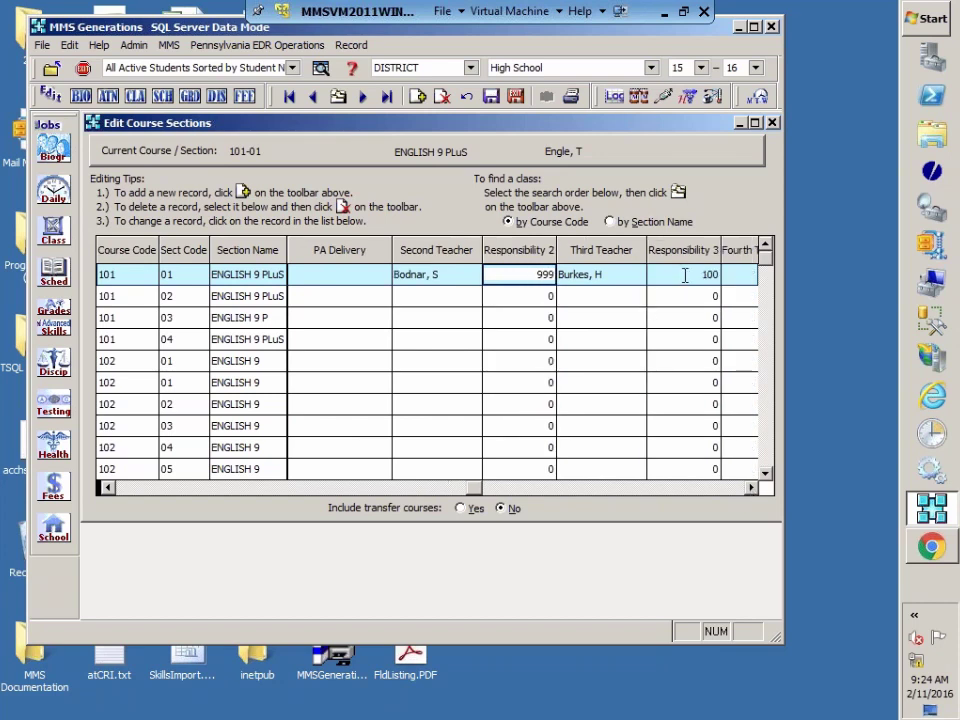
key("Left")
key("Left")
left_click(685, 274)
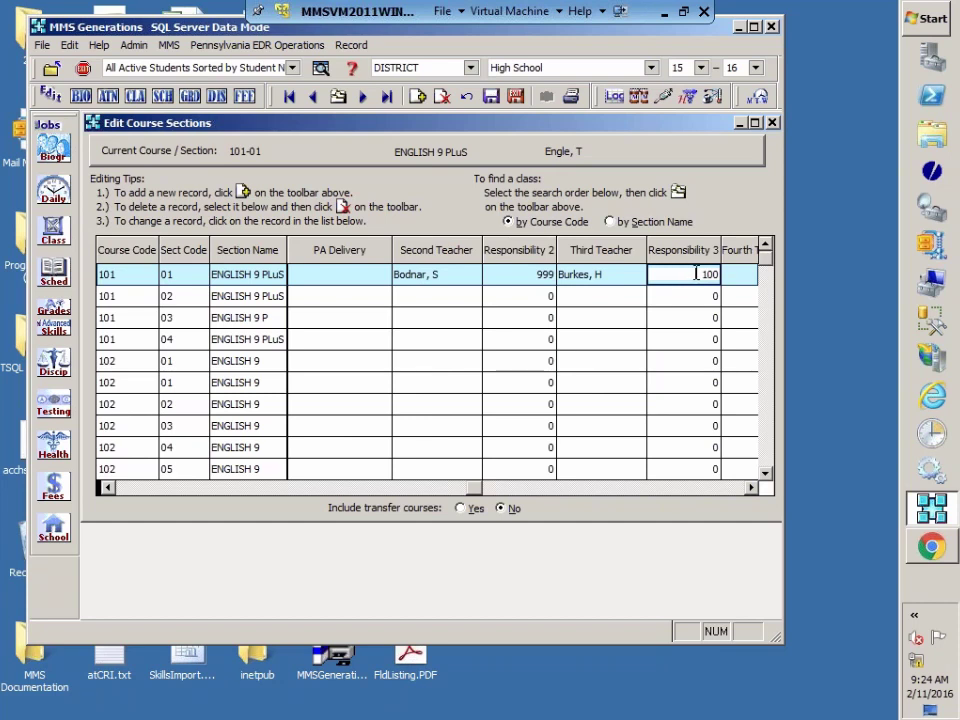
left_click(629, 275)
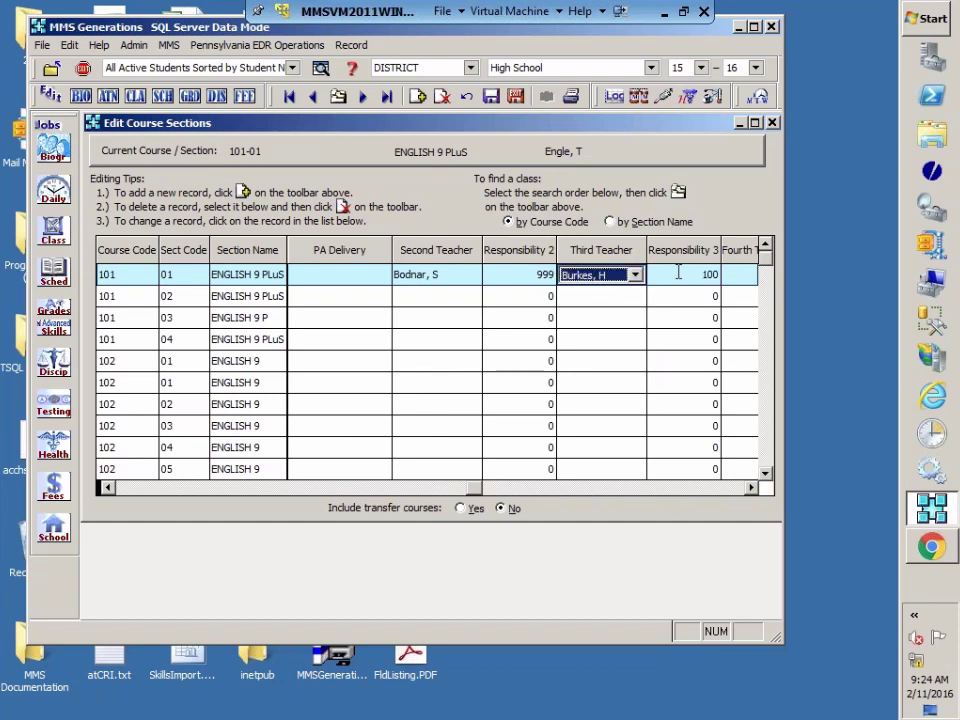
left_click(678, 273)
left_click(751, 488)
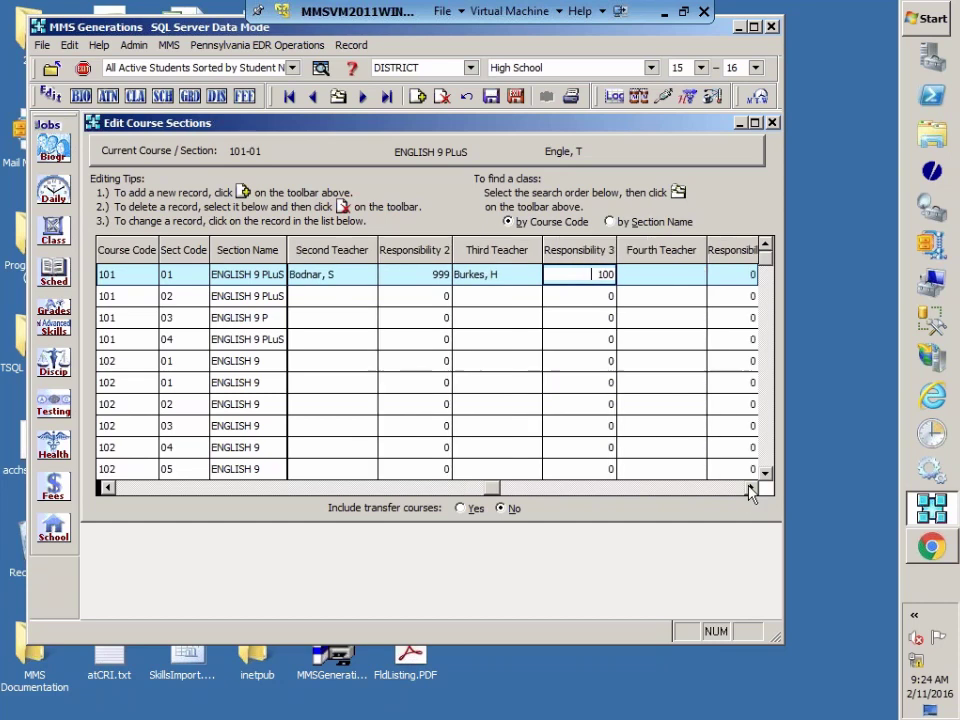
left_click(751, 488)
left_click(533, 279)
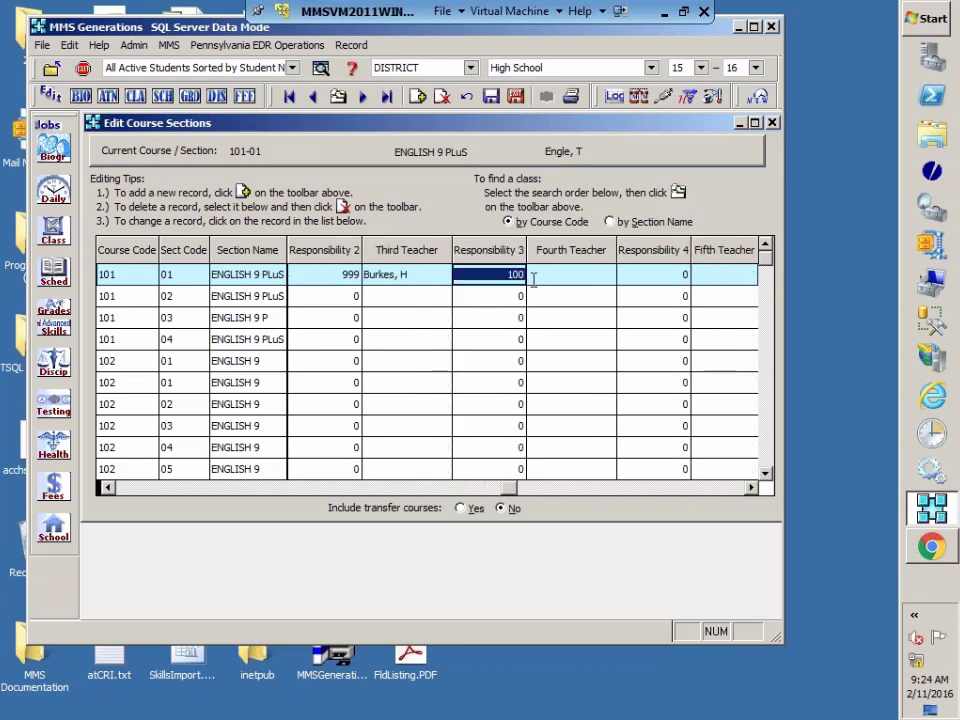
type("50")
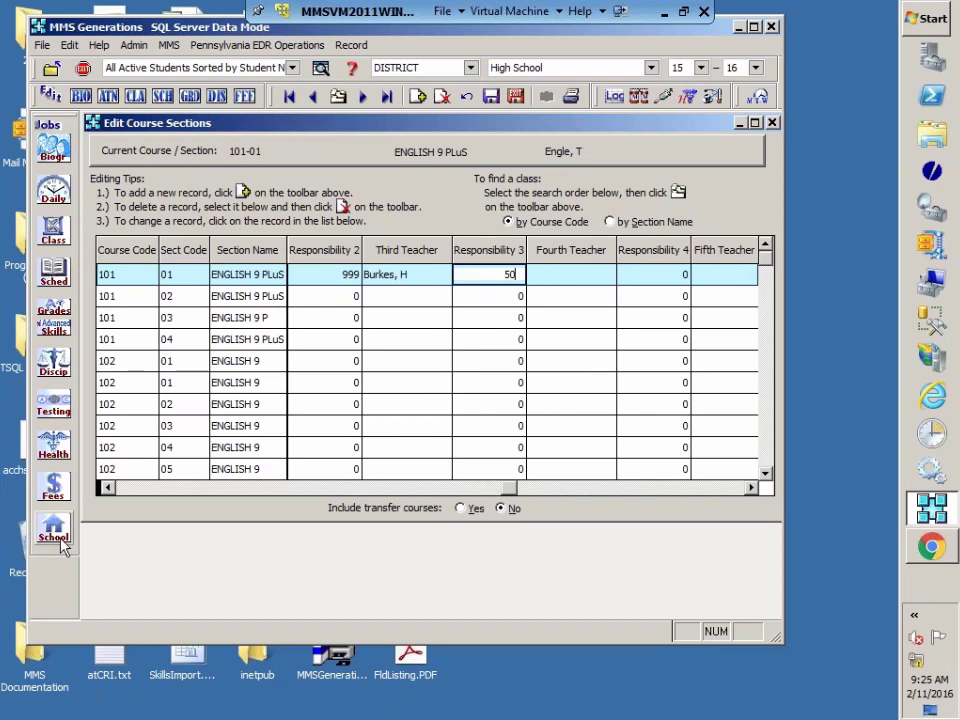
Step: Change section 101-01's Responsibility 1 from 100 to 50
left_click(104, 488)
left_click(104, 488)
left_click(104, 488)
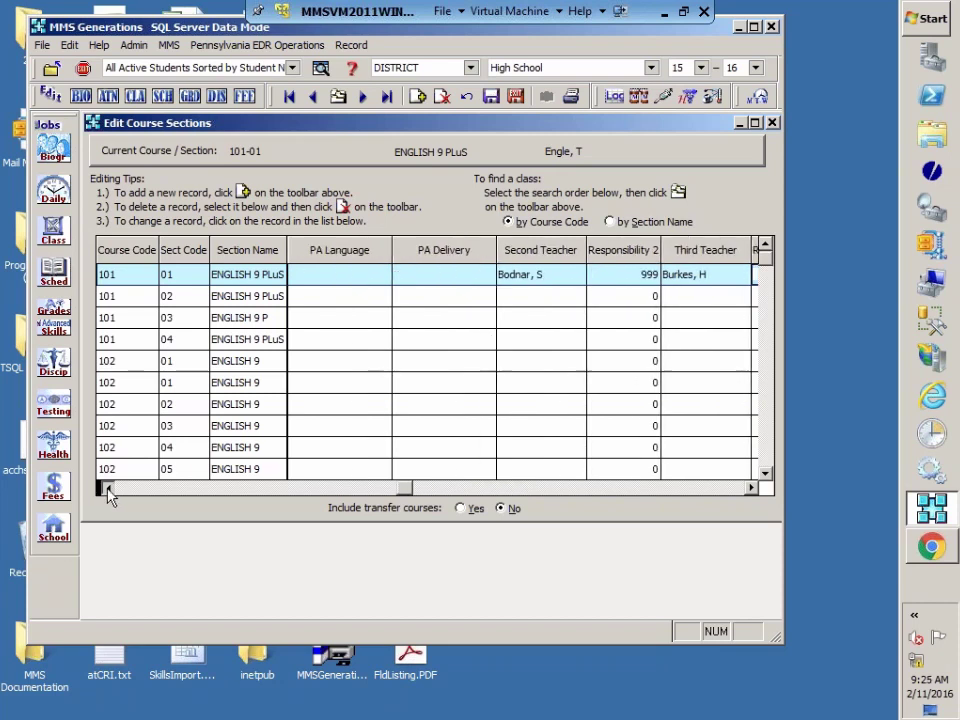
left_click(104, 488)
left_click(104, 488)
left_click(453, 272)
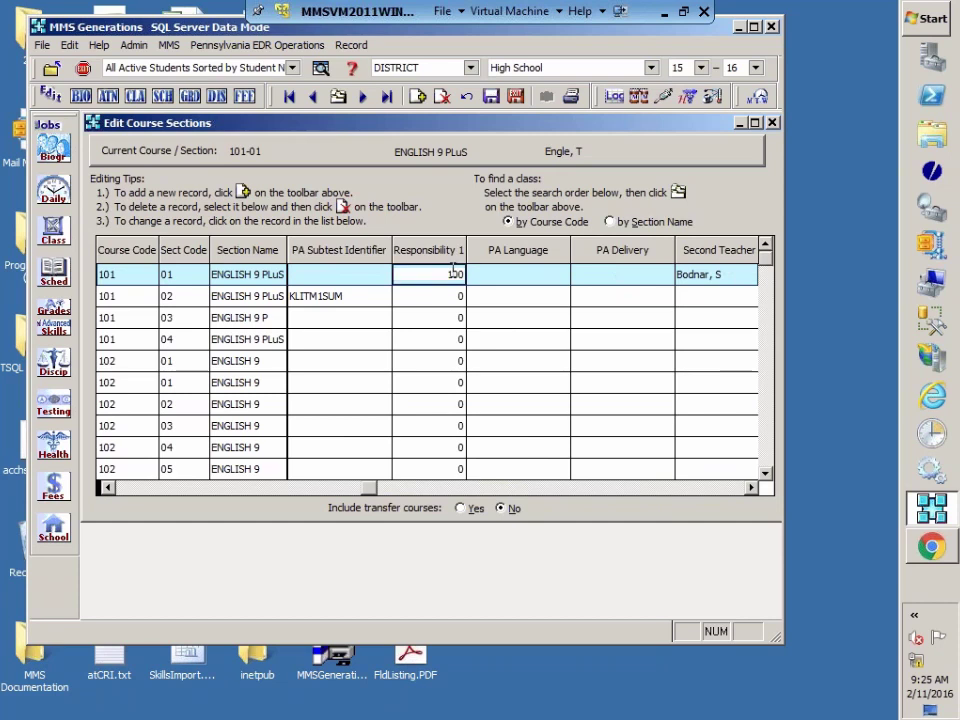
double_click(453, 272)
type("50")
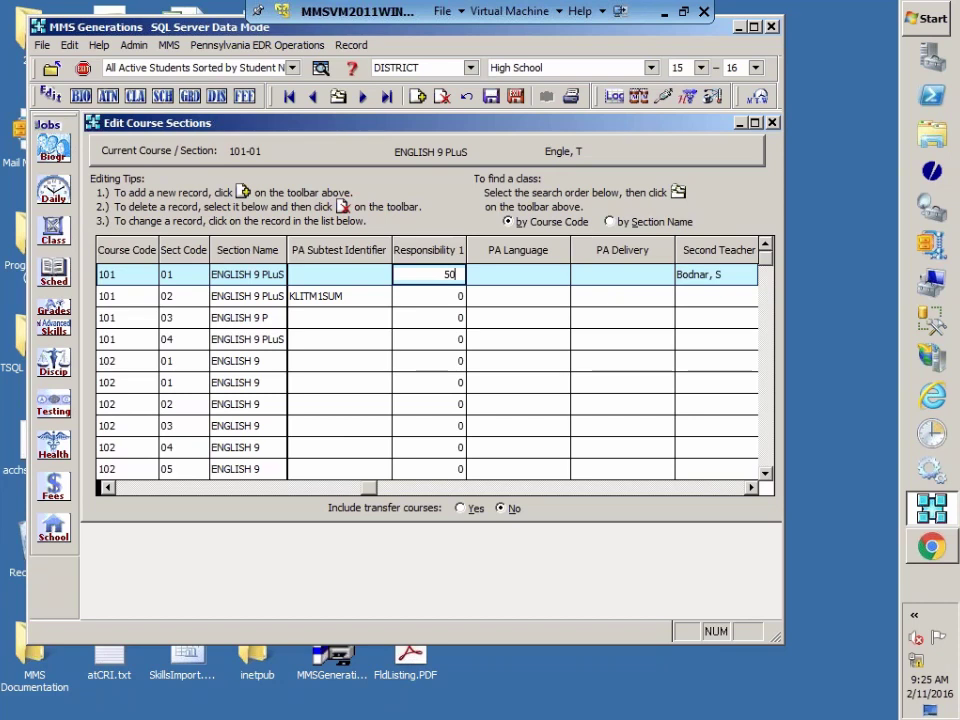
left_click(751, 487)
left_click(751, 487)
left_click(751, 487)
left_click(751, 487)
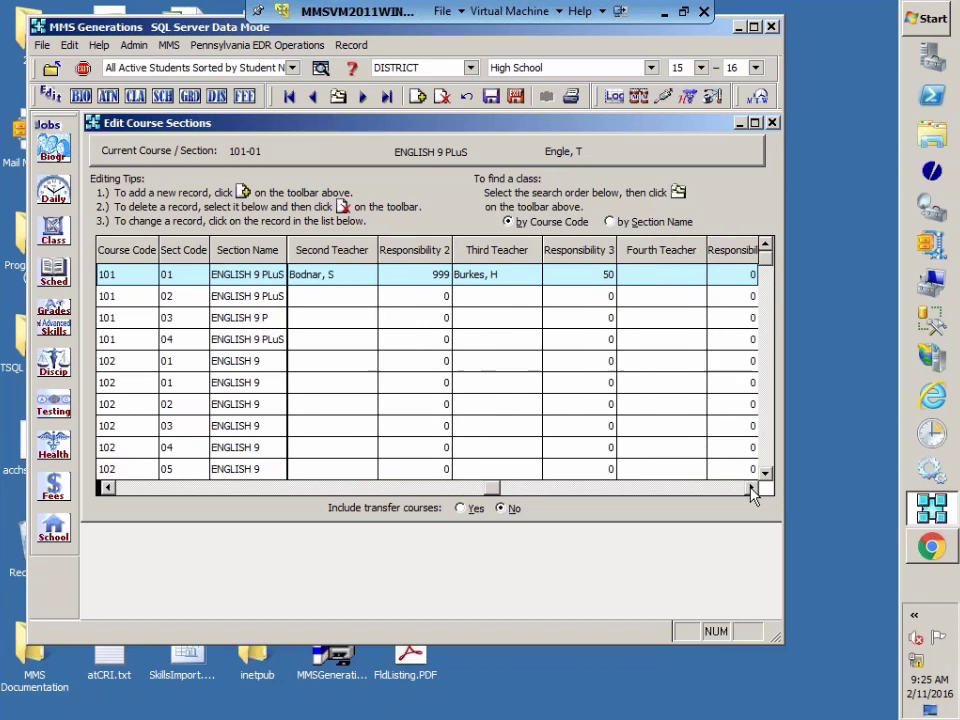
left_click(751, 487)
left_click(751, 487)
left_click(751, 487)
left_click(751, 487)
left_click(751, 487)
left_click(751, 487)
left_click(751, 487)
left_click(751, 487)
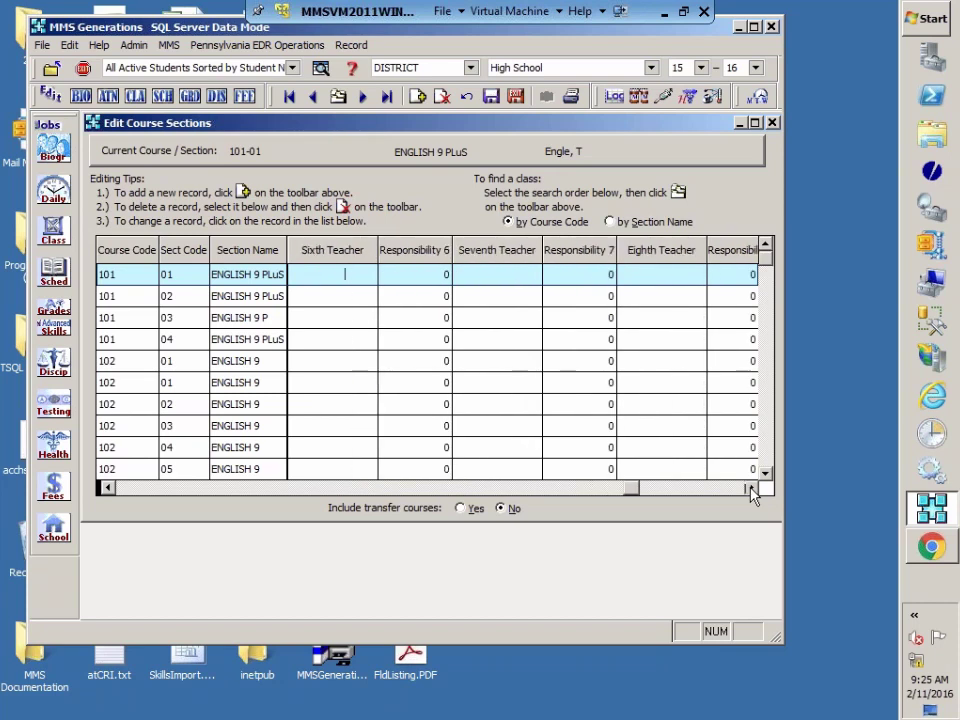
left_click(751, 487)
left_click(751, 487)
left_click(751, 487)
left_click(751, 487)
left_click(751, 487)
left_click(751, 487)
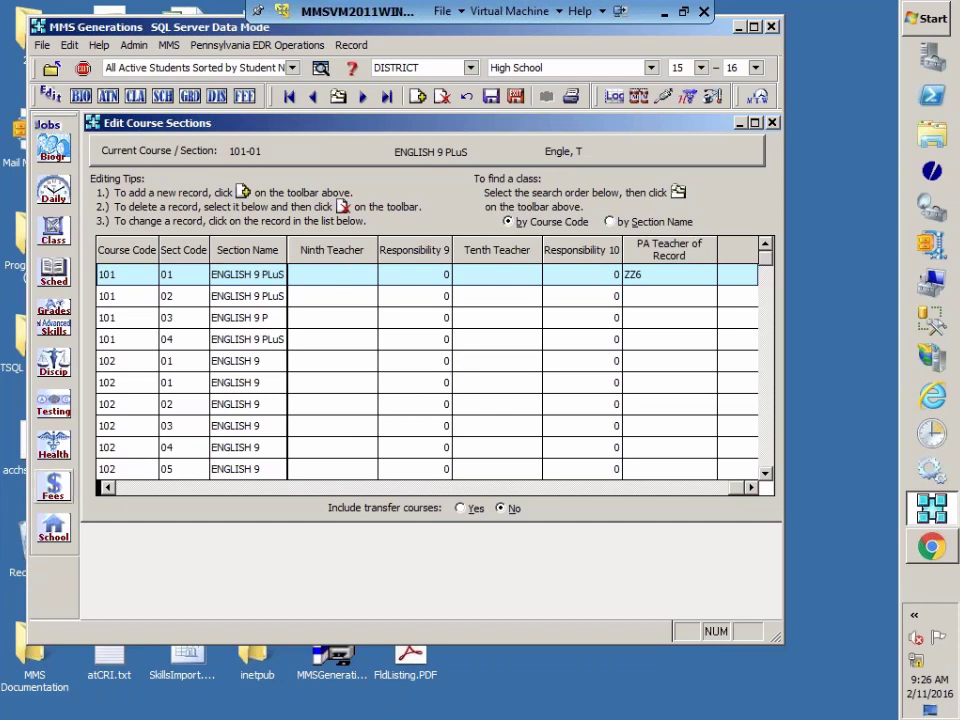
left_click(106, 487)
left_click(106, 487)
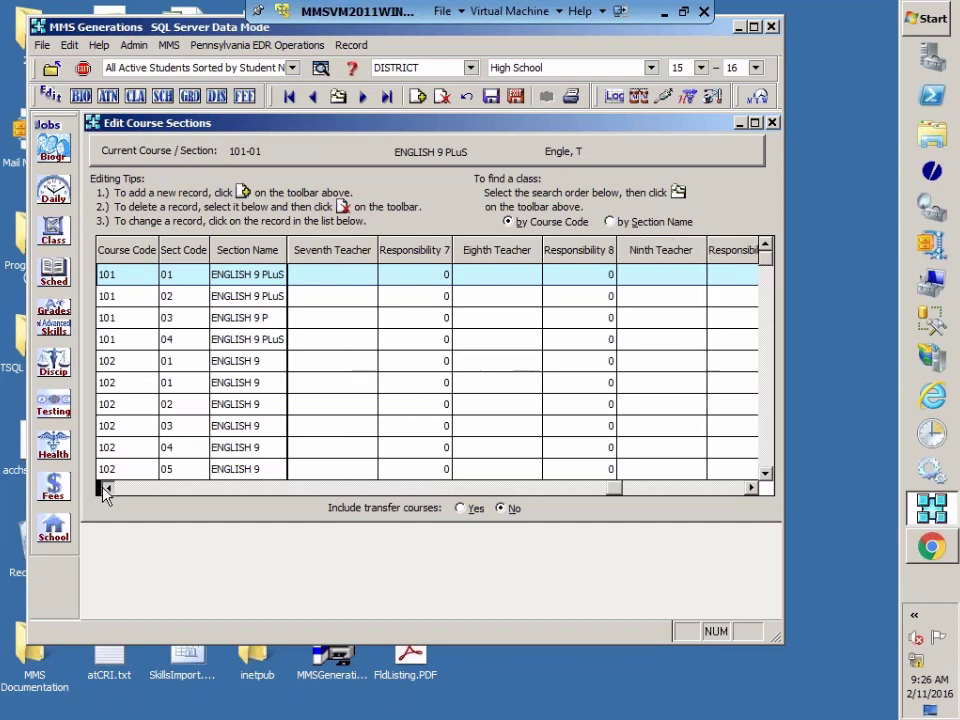
left_click(106, 487)
left_click(106, 487)
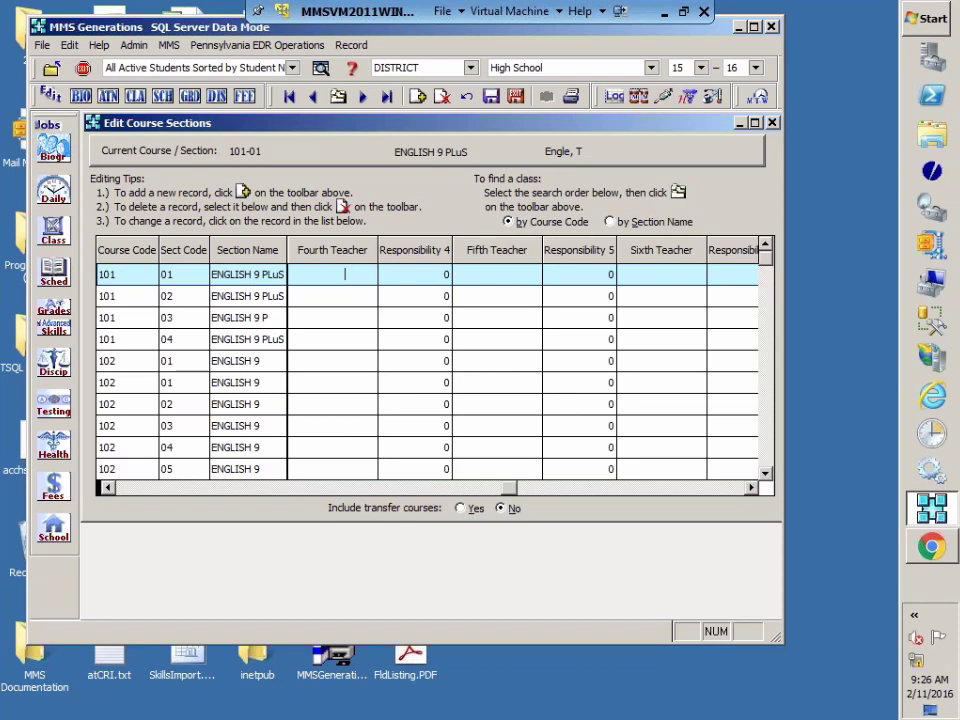
left_click(105, 487)
left_click(105, 487)
left_click(105, 487)
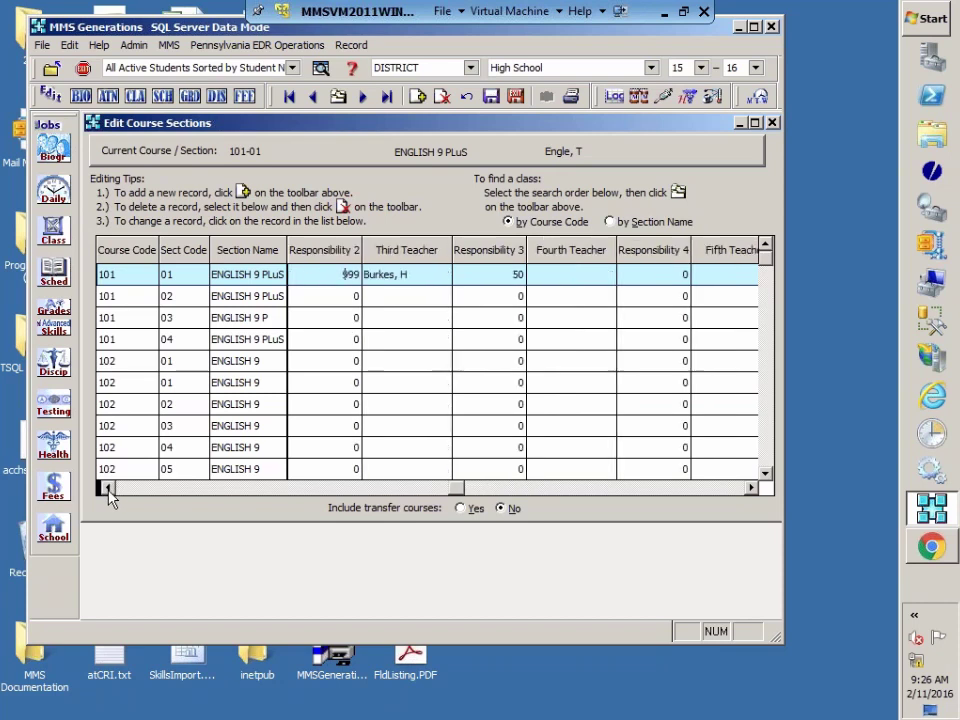
left_click(105, 487)
left_click(105, 487)
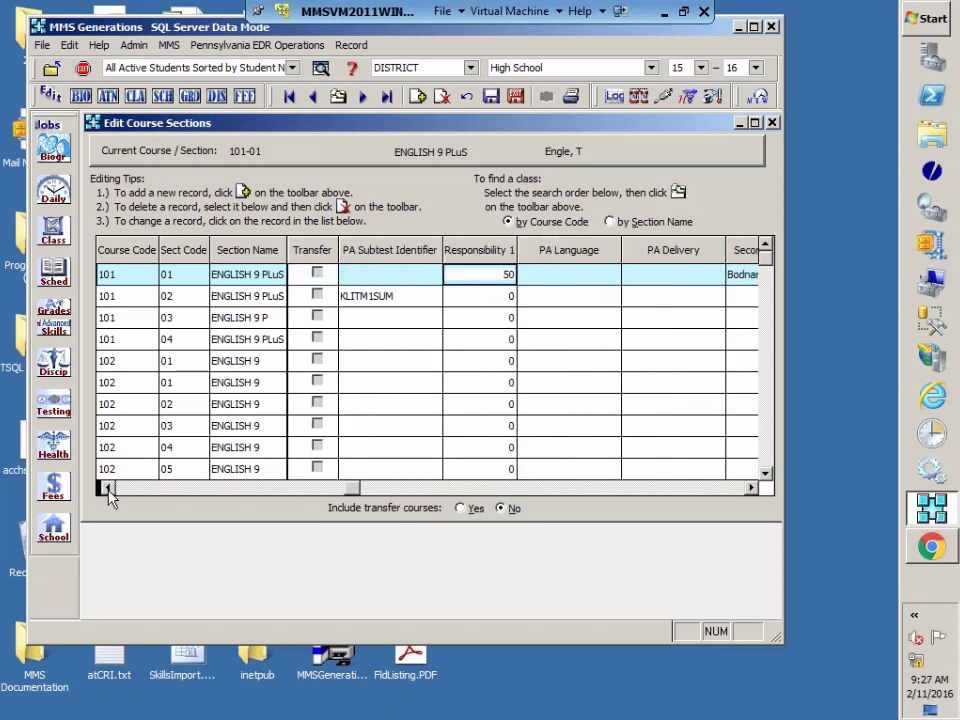
left_click(105, 487)
left_click(105, 487)
left_click(105, 487)
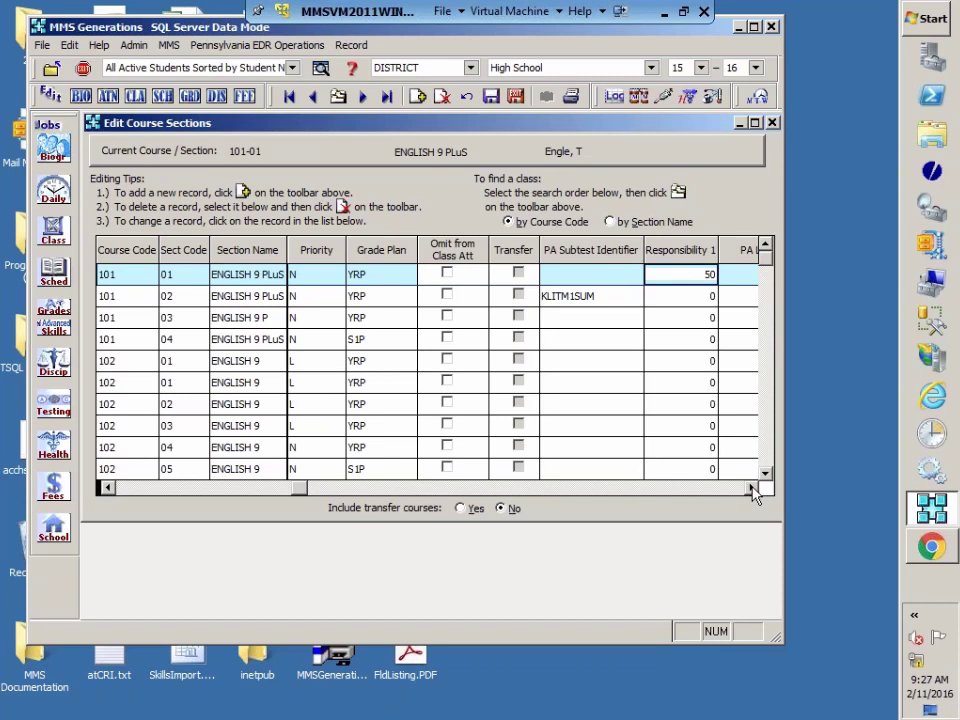
left_click(751, 488)
left_click(751, 488)
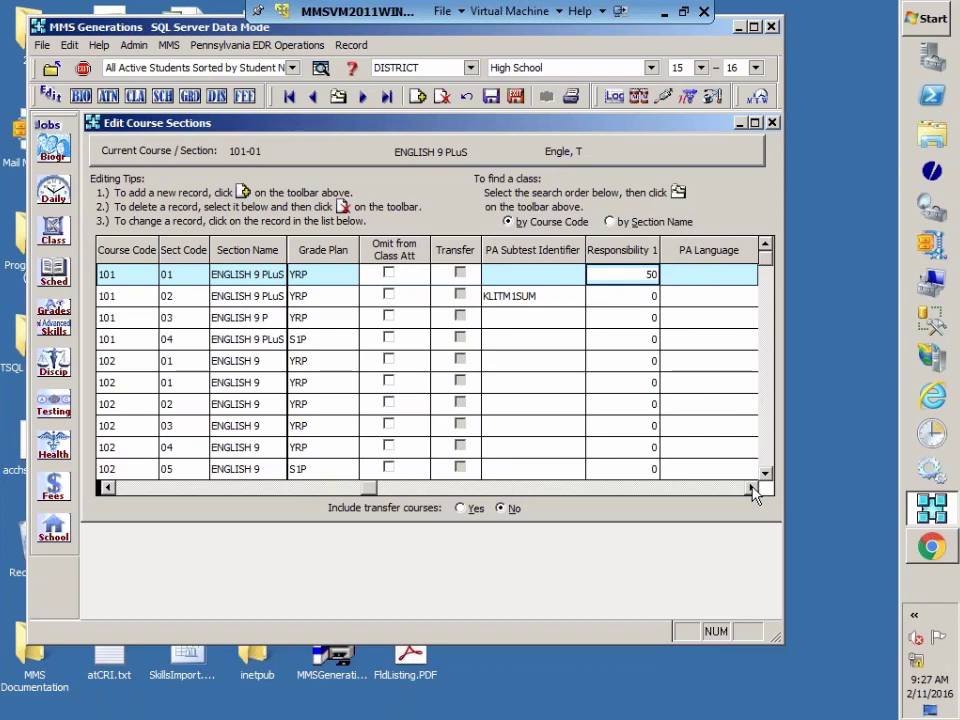
left_click(751, 488)
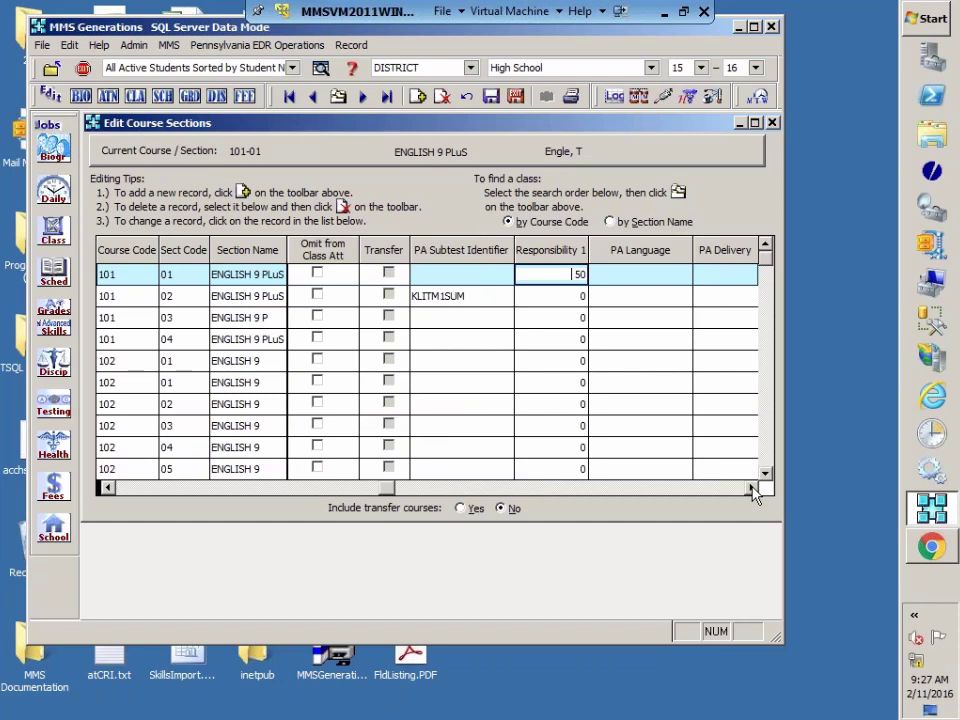
left_click(681, 274)
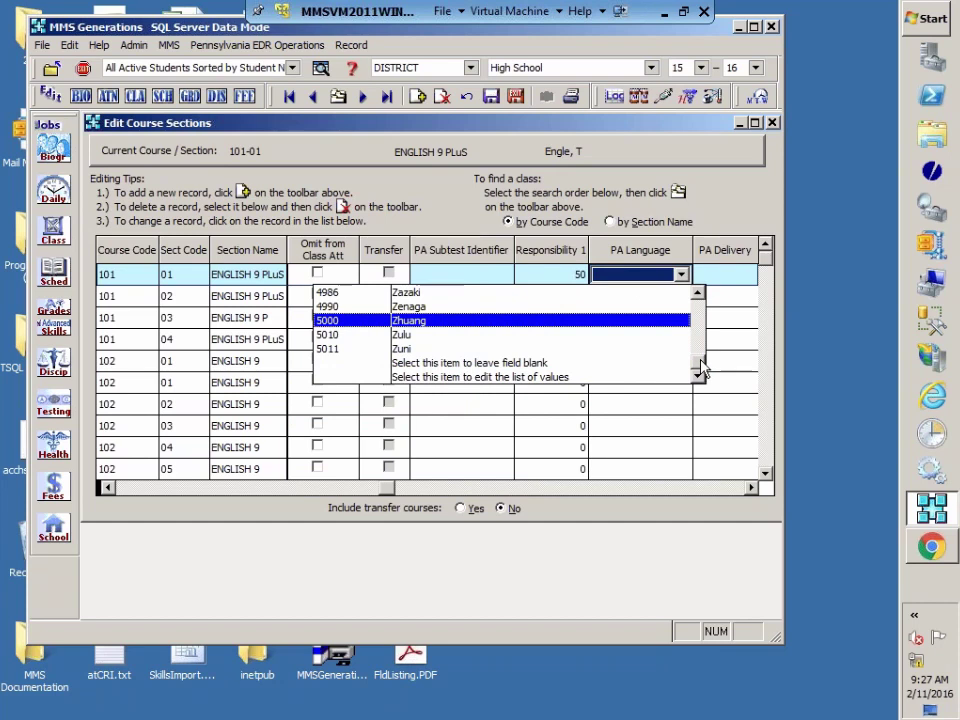
left_click_drag(700, 366, 696, 302)
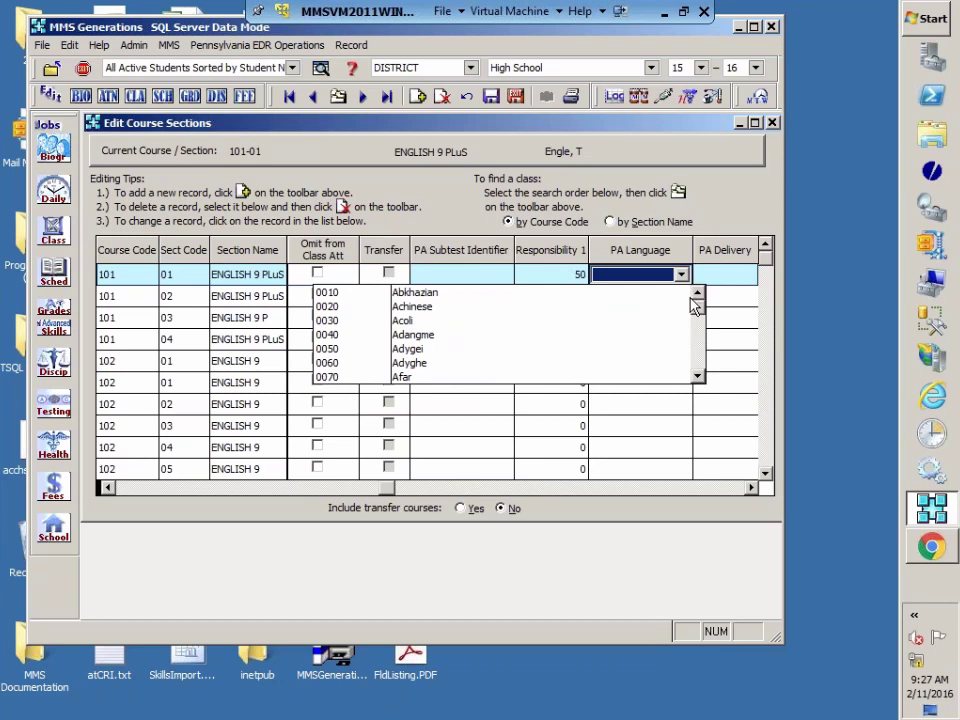
left_click_drag(696, 305, 698, 328)
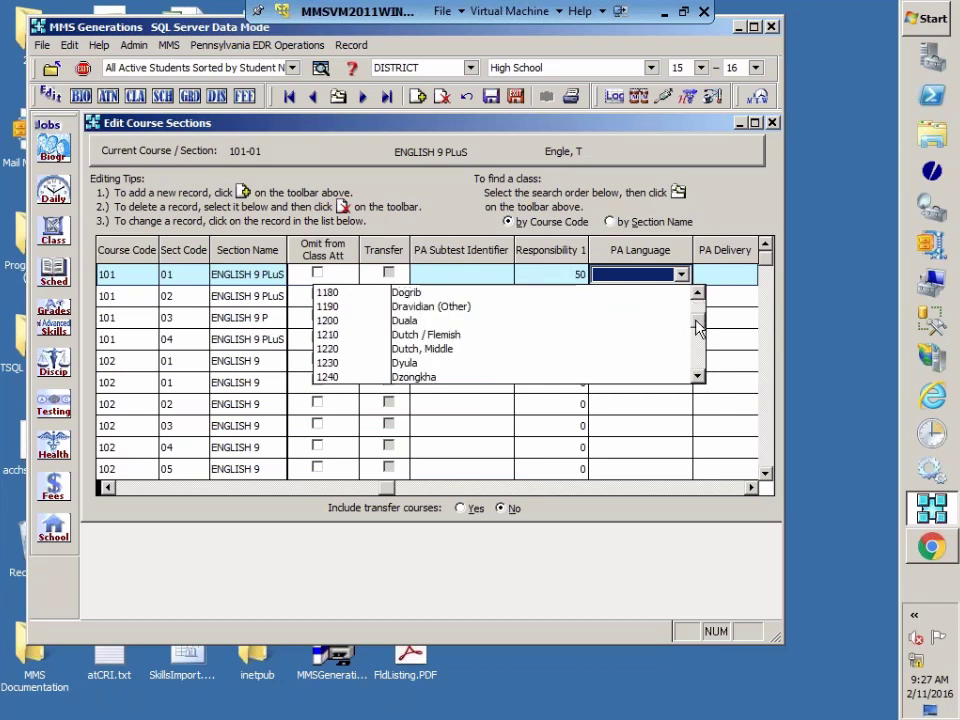
left_click(697, 326)
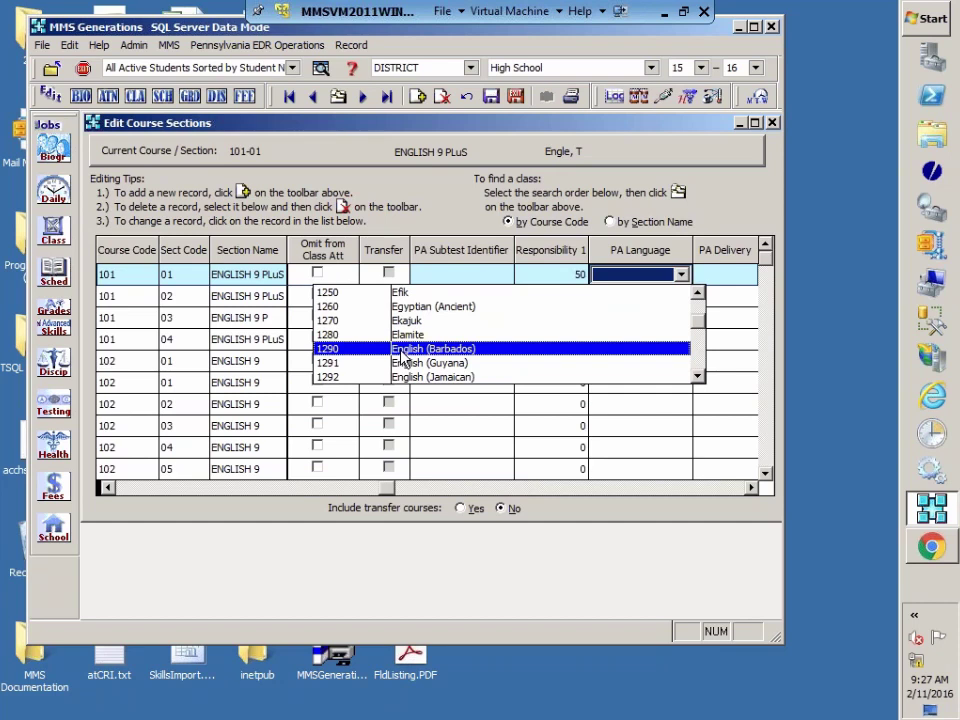
left_click(752, 341)
left_click(747, 339)
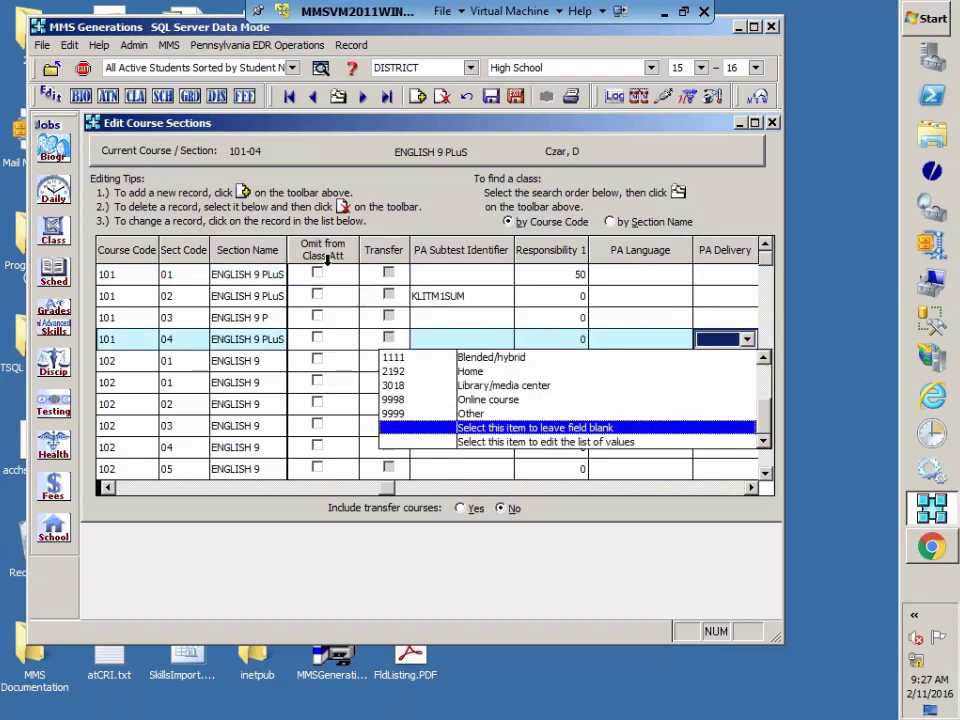
left_click(298, 277)
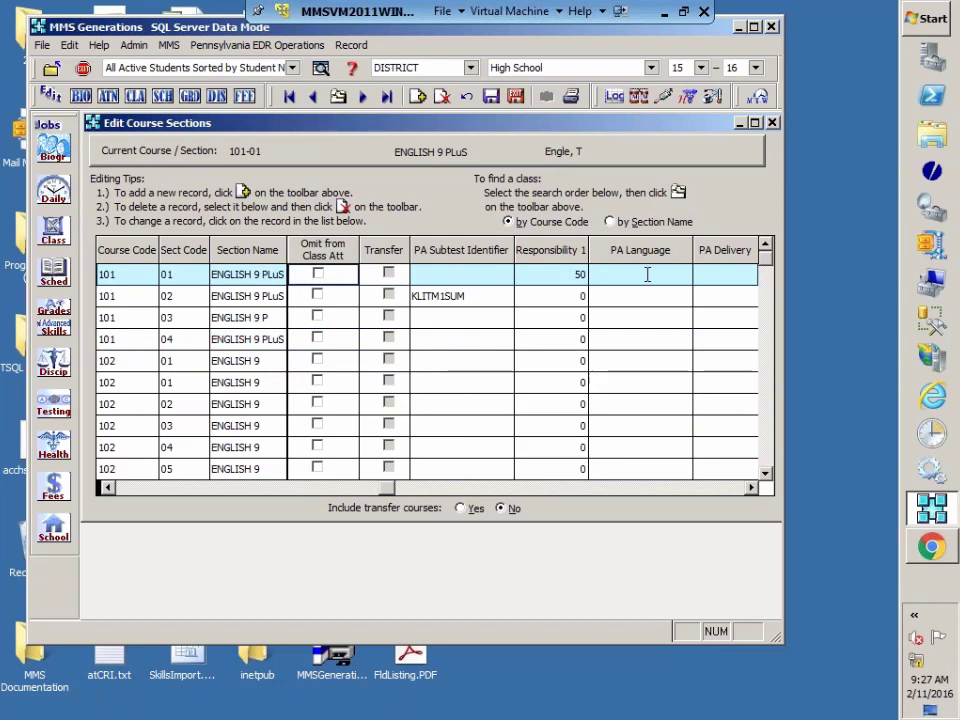
left_click(750, 488)
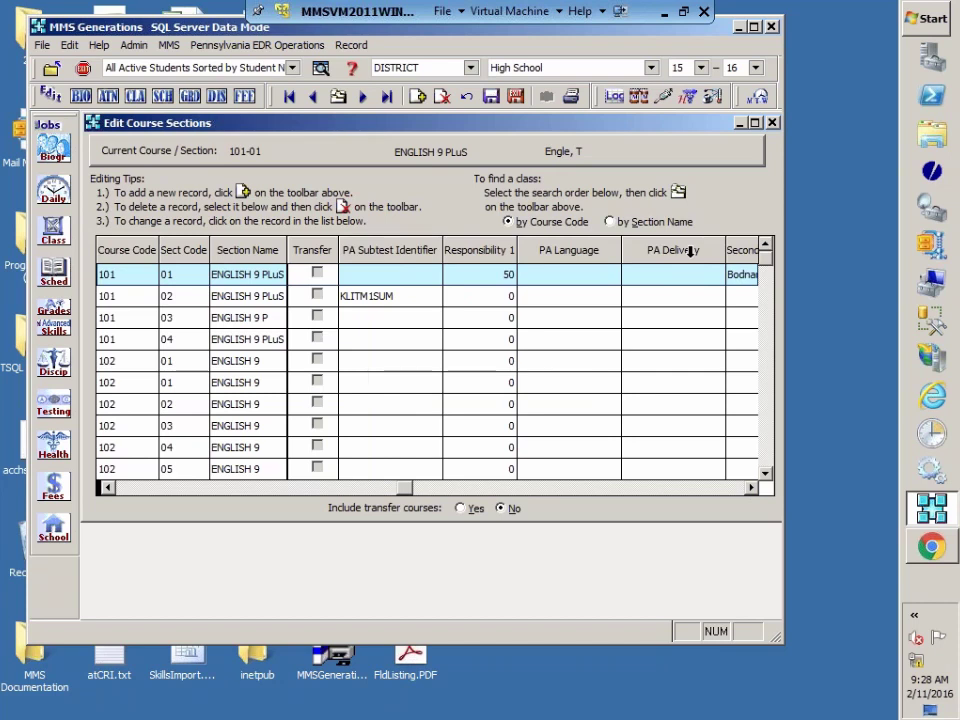
left_click(751, 488)
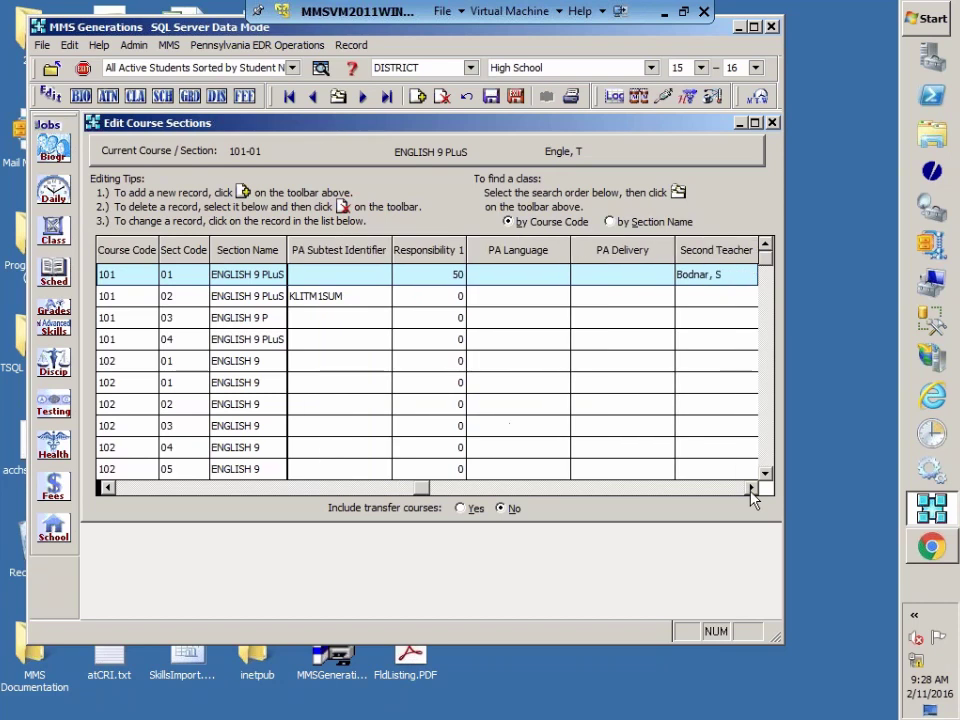
Step: Bring the Second and Third Teacher columns into view and save the course section edits
left_click(751, 488)
left_click(751, 488)
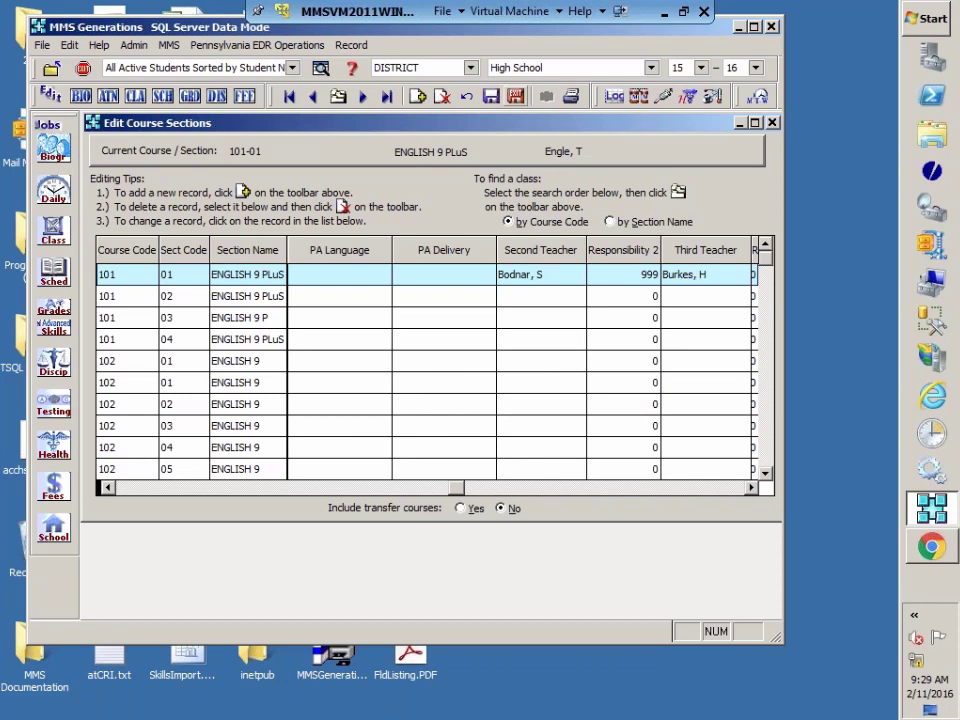
left_click(515, 96)
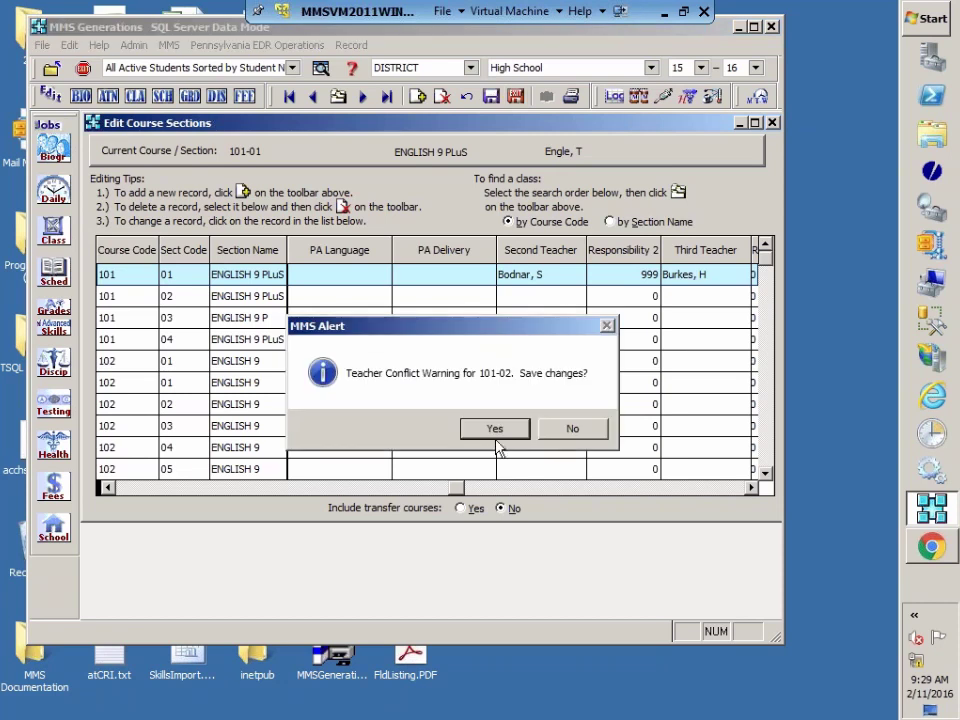
Step: Keep the section changes despite the teacher conflict and start the PIMS Course Export Option
left_click(499, 431)
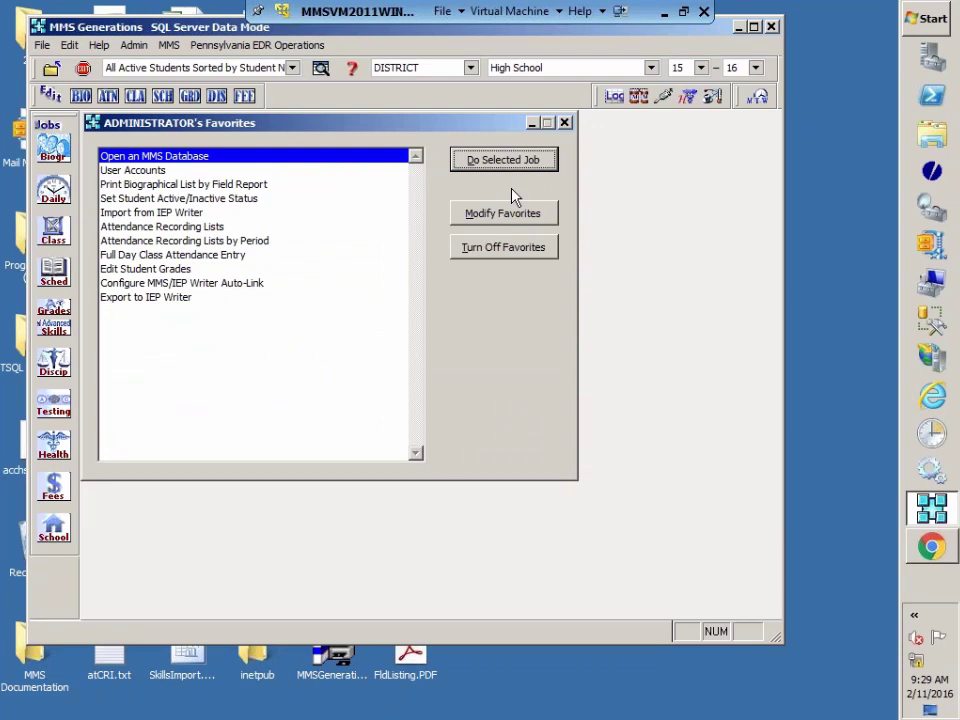
left_click(247, 46)
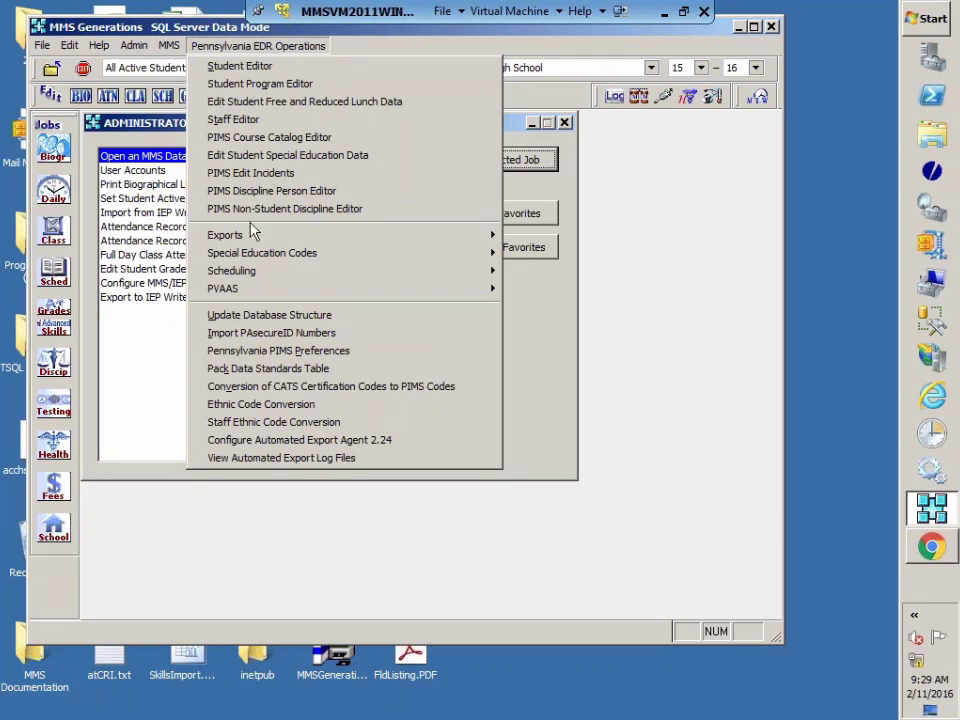
mouse_move(250, 238)
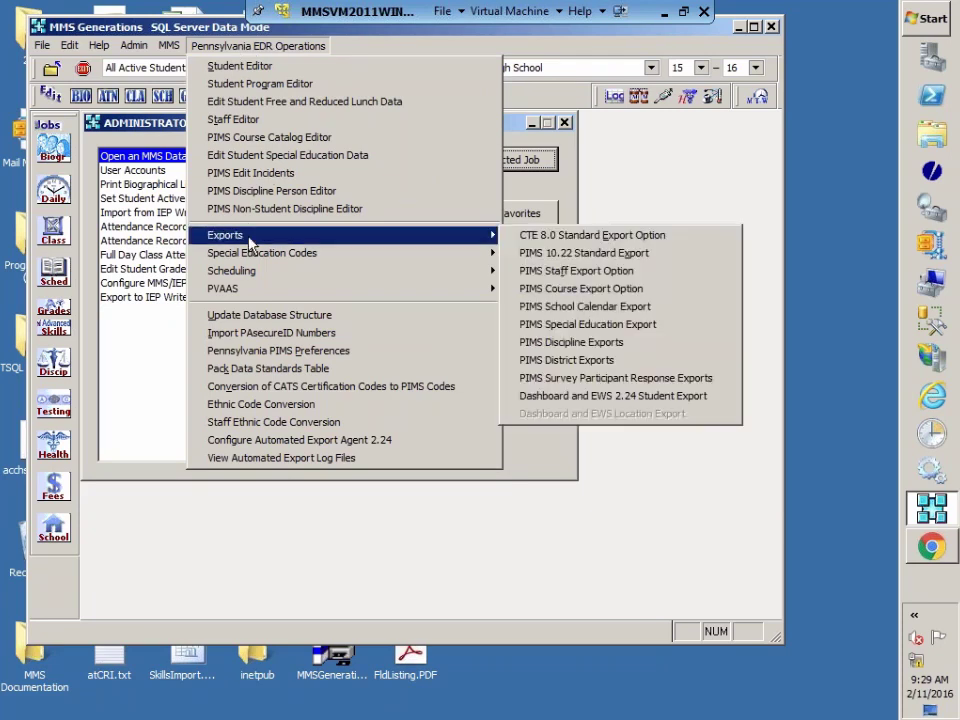
left_click(606, 292)
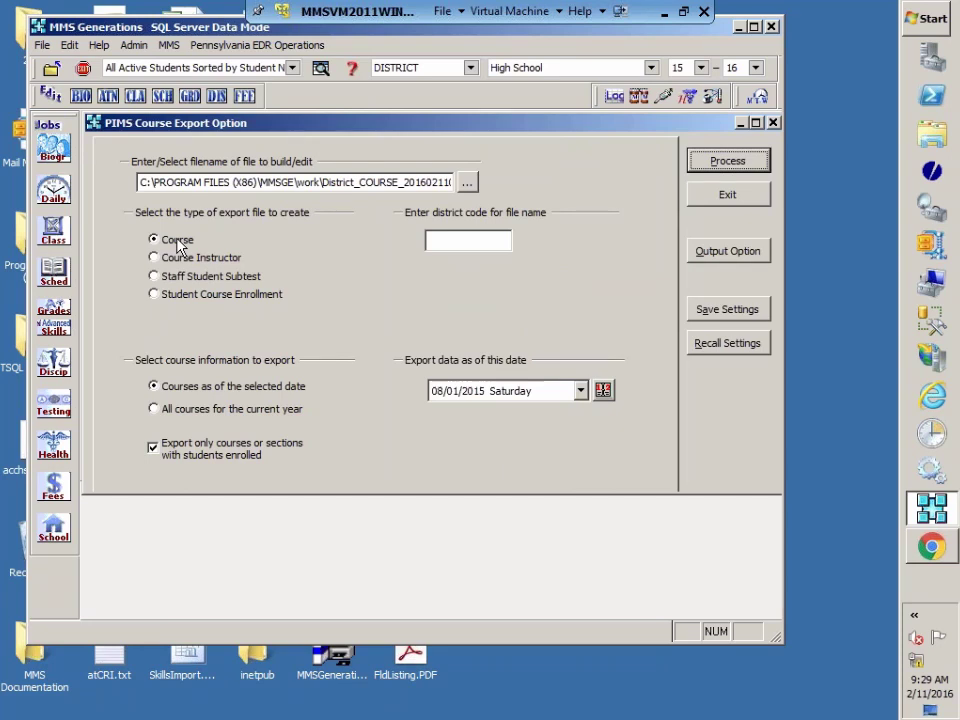
left_click(731, 196)
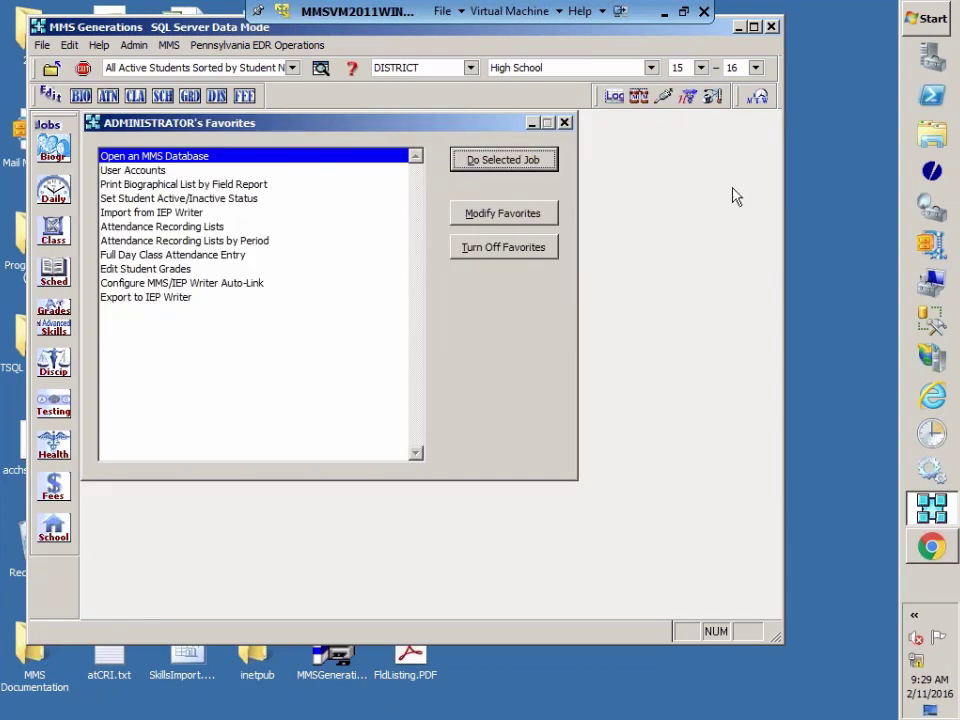
left_click(239, 46)
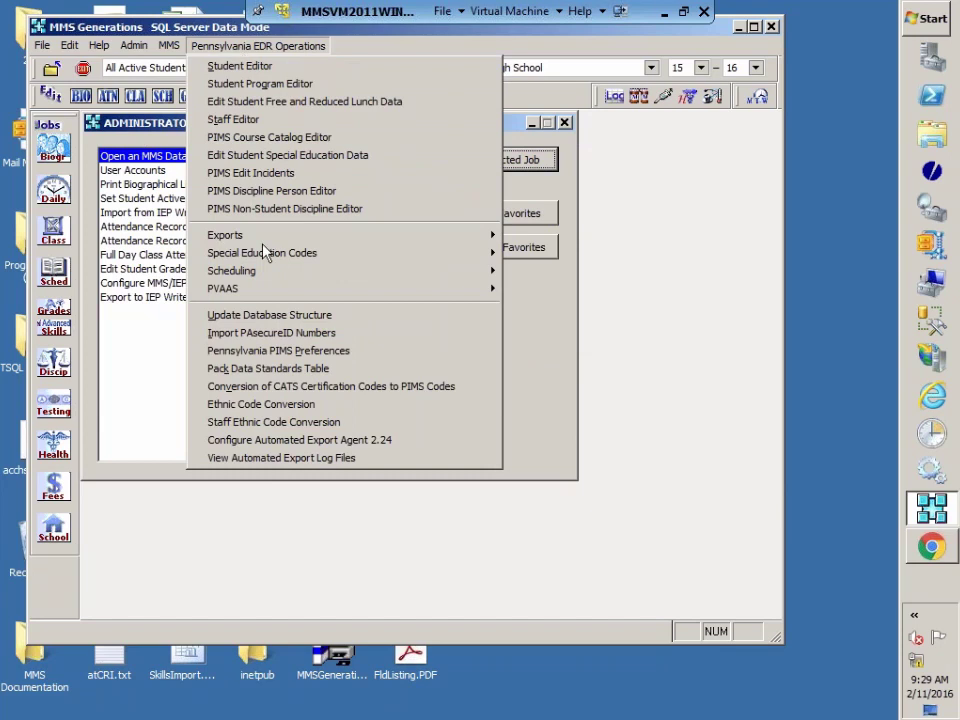
left_click(276, 354)
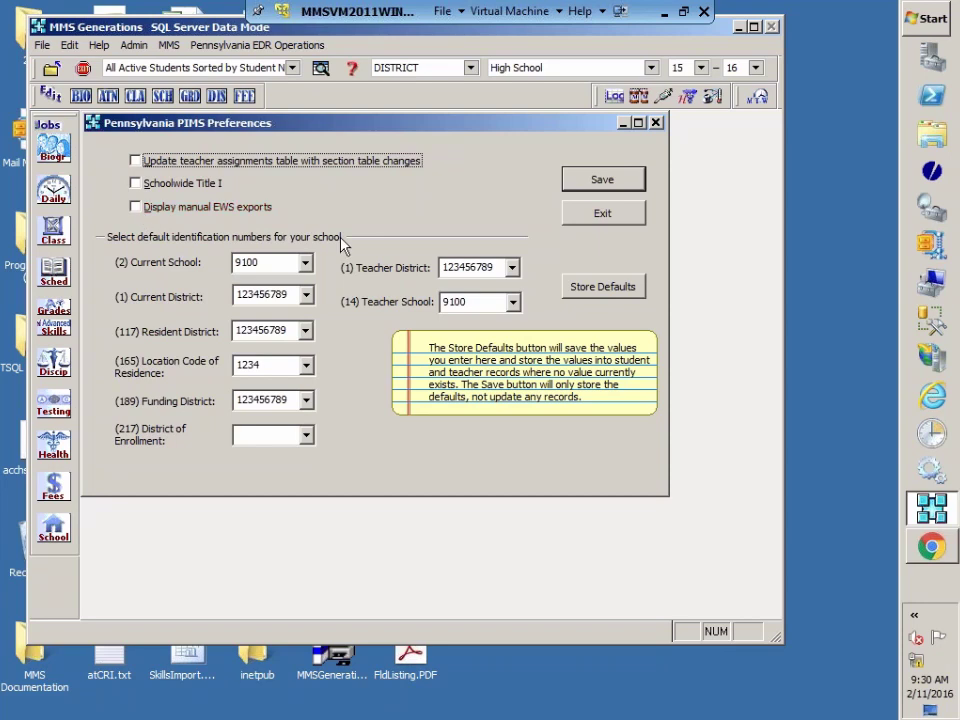
left_click(598, 221)
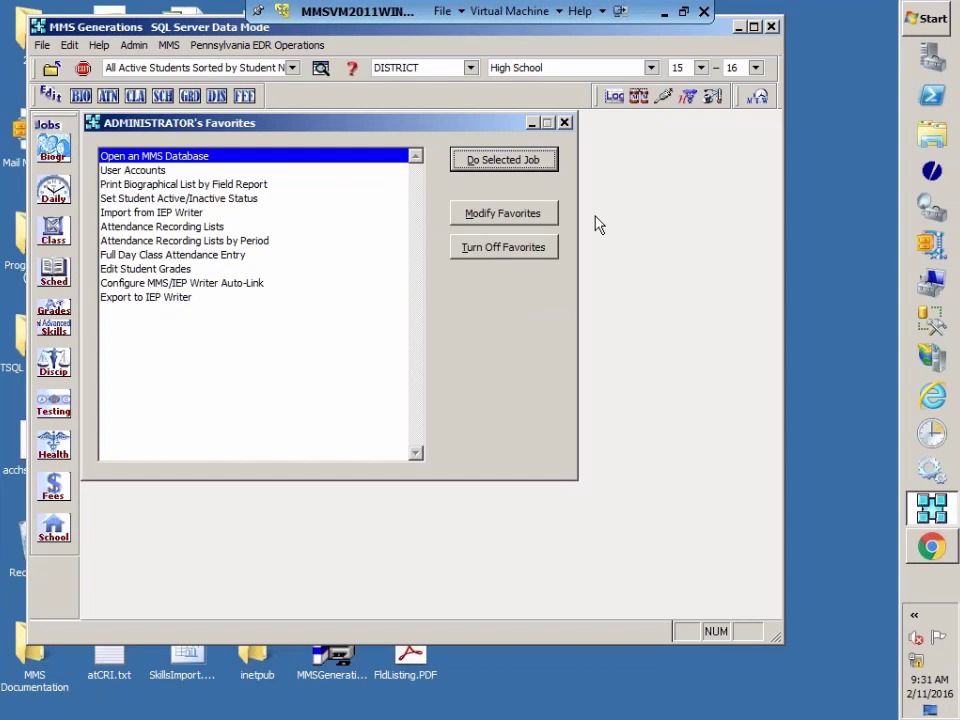
Step: Open the PIMS Course Export Option from Pennsylvania EDR Operations > Exports
left_click(200, 45)
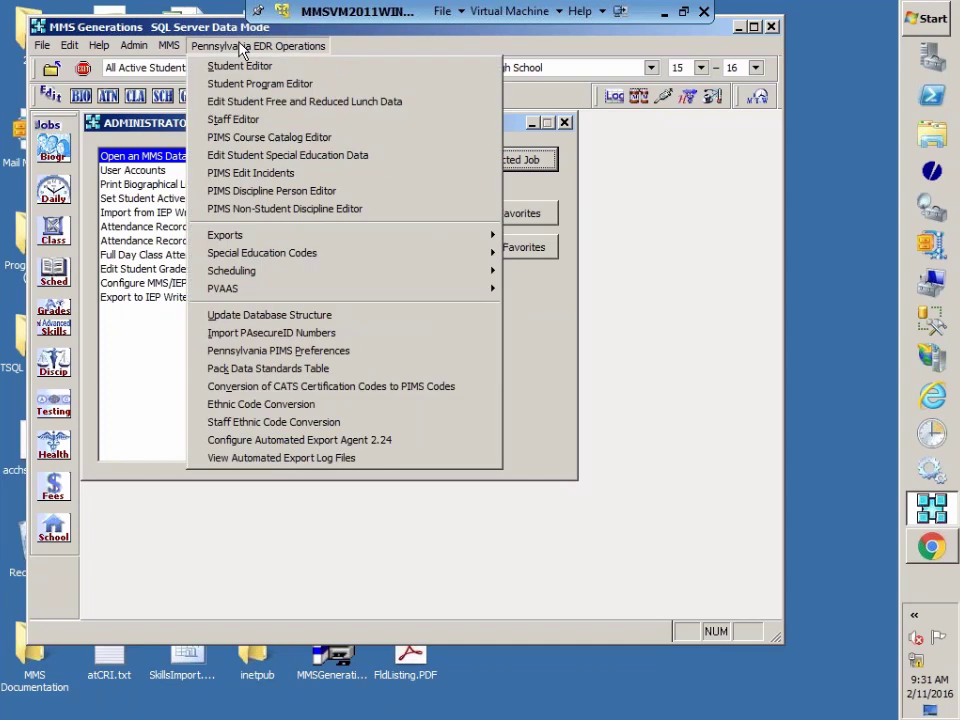
mouse_move(358, 240)
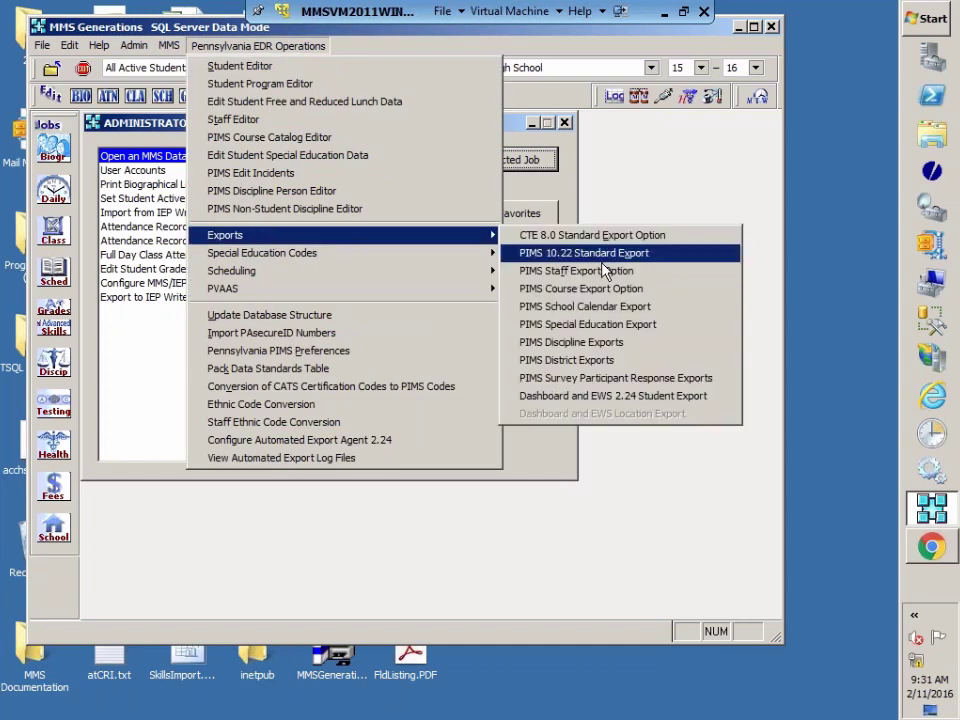
left_click(592, 290)
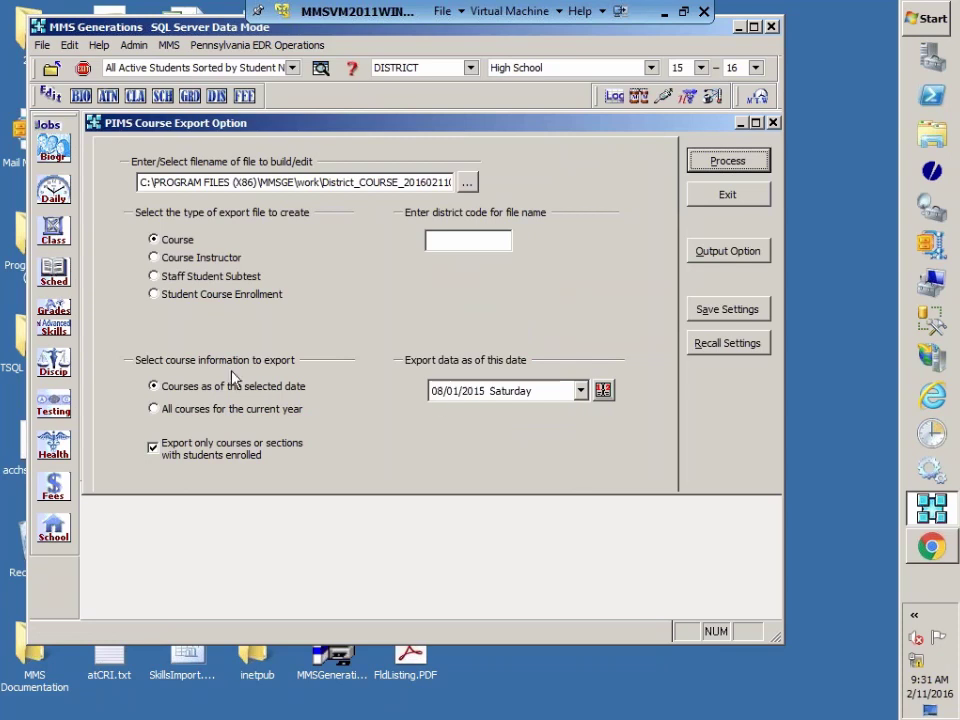
Step: Enter district code 123456789 so the export file name updates
left_click(458, 243)
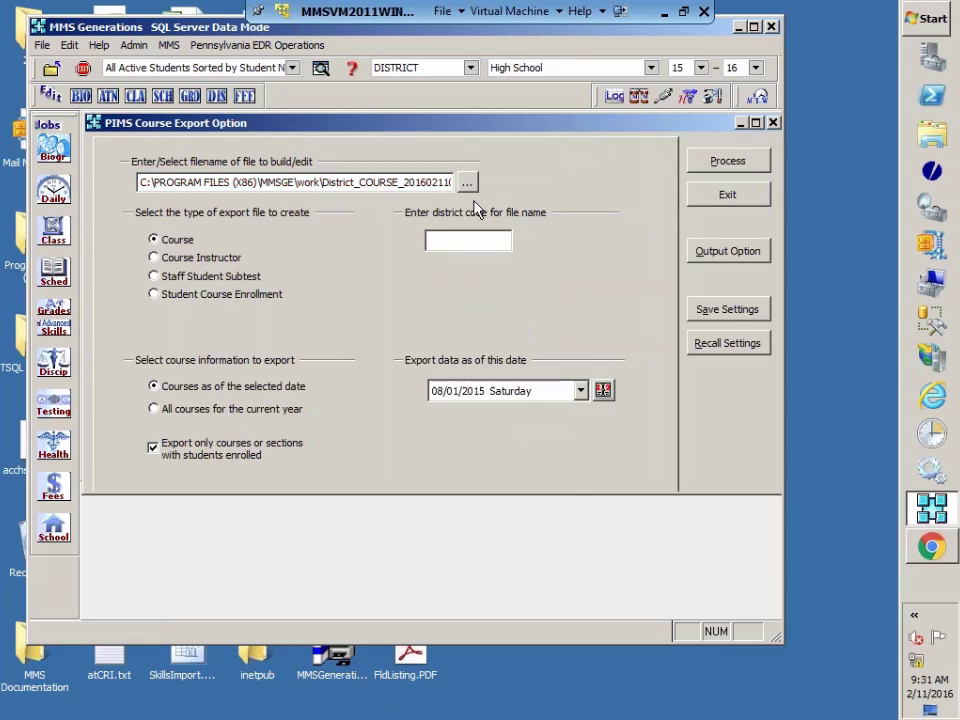
type("123456789")
key("Tab")
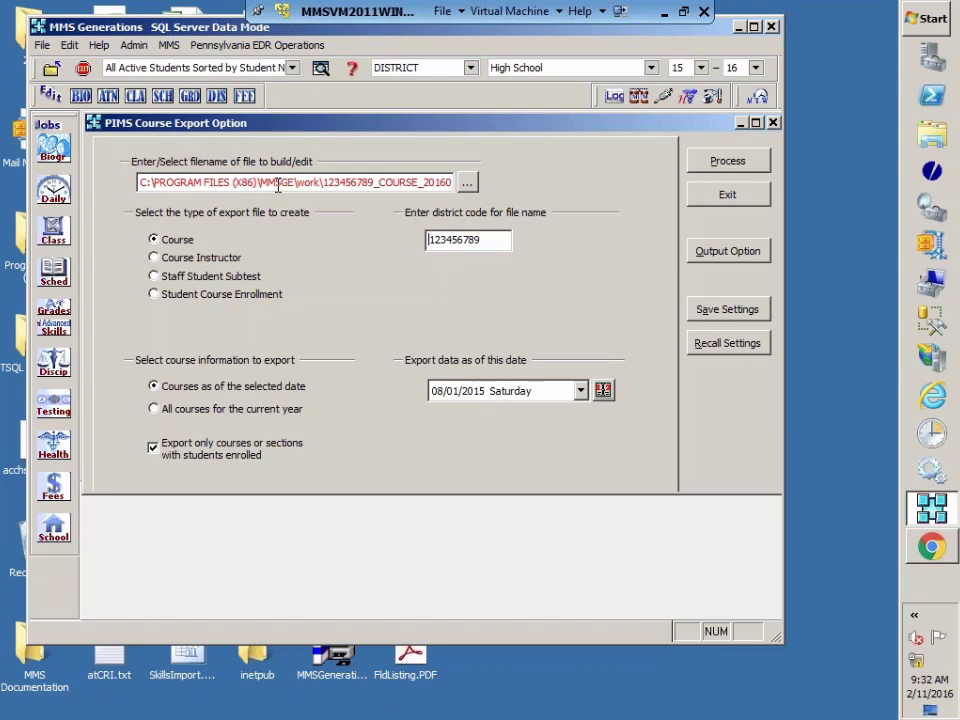
Step: Check the export file's name and location, closing the browser without choosing a file
left_click(473, 188)
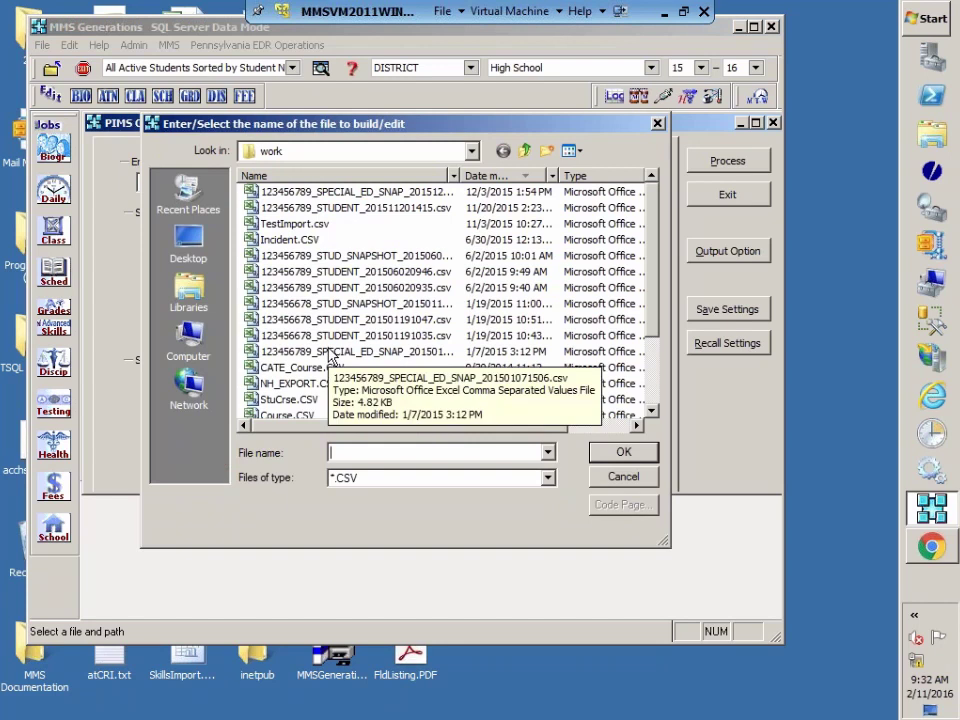
left_click(624, 477)
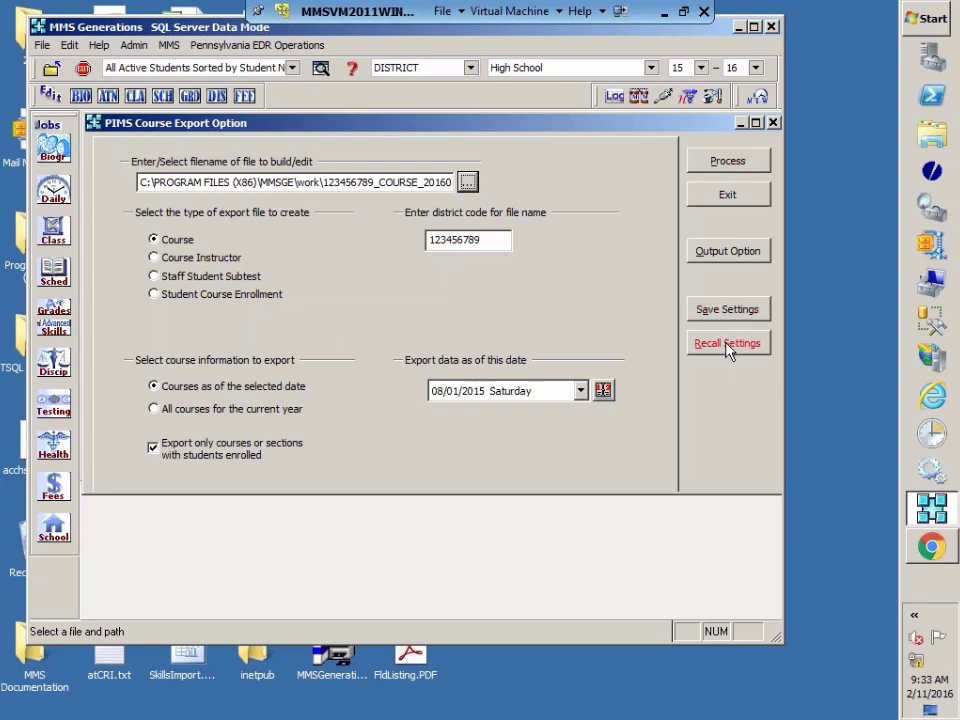
Step: Run the 08/01/2015 Course export, dismiss 'No course data found', then choose all current-year courses
left_click(746, 166)
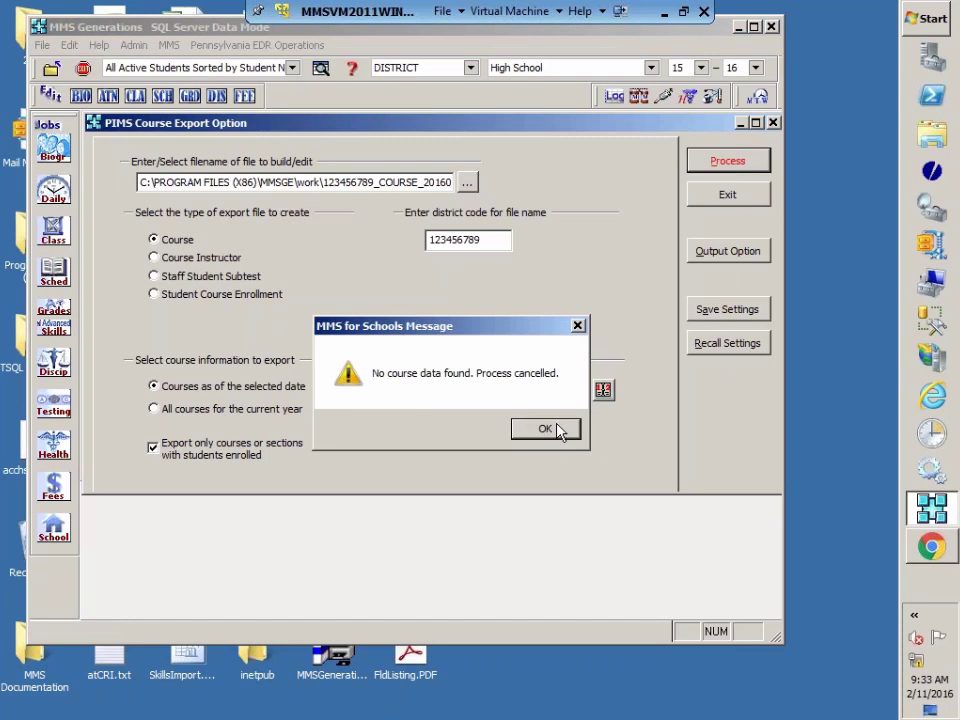
left_click(553, 429)
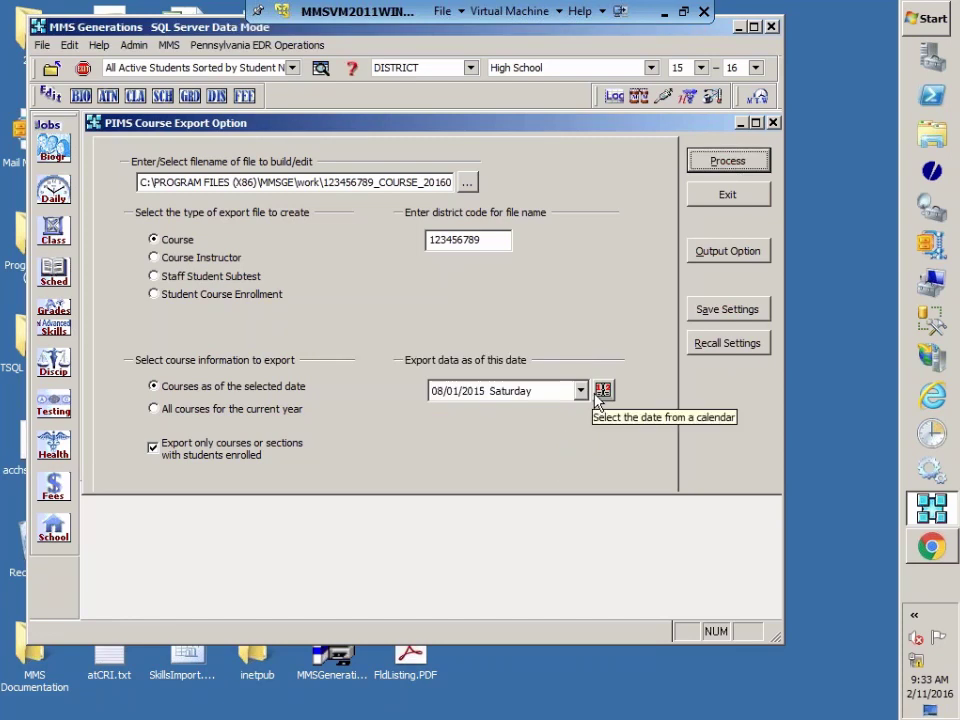
left_click(581, 396)
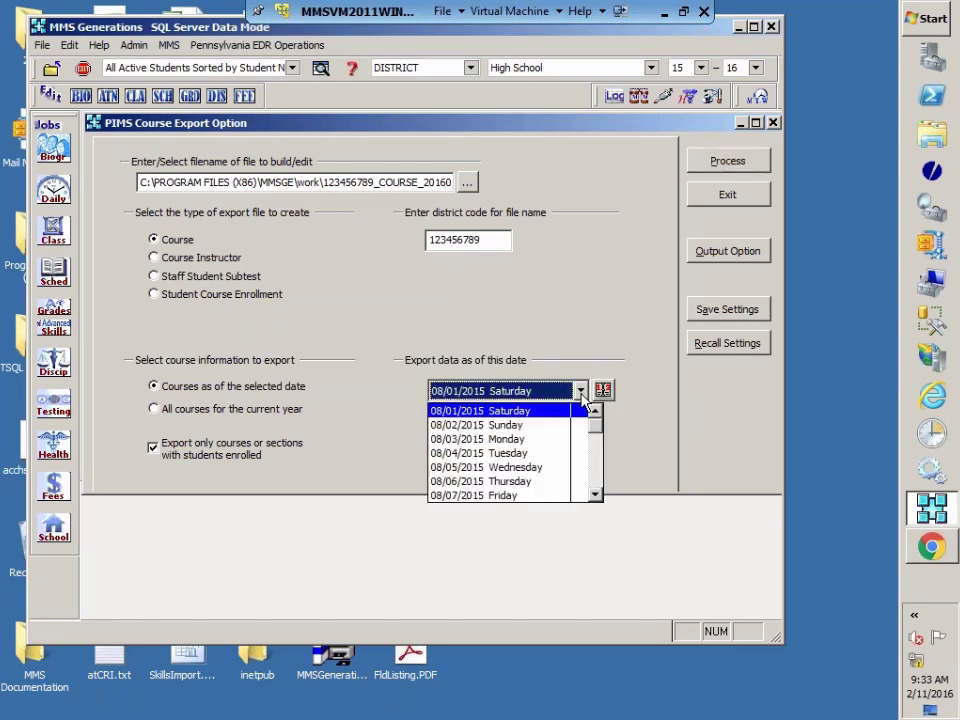
left_click_drag(598, 426, 600, 452)
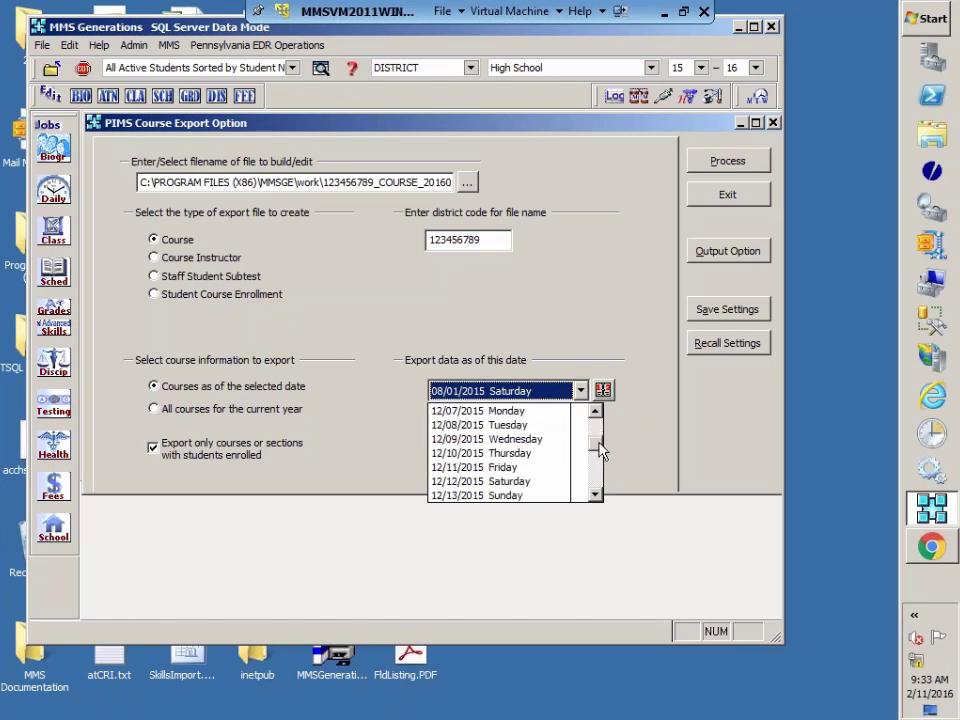
left_click(155, 414)
left_click(157, 411)
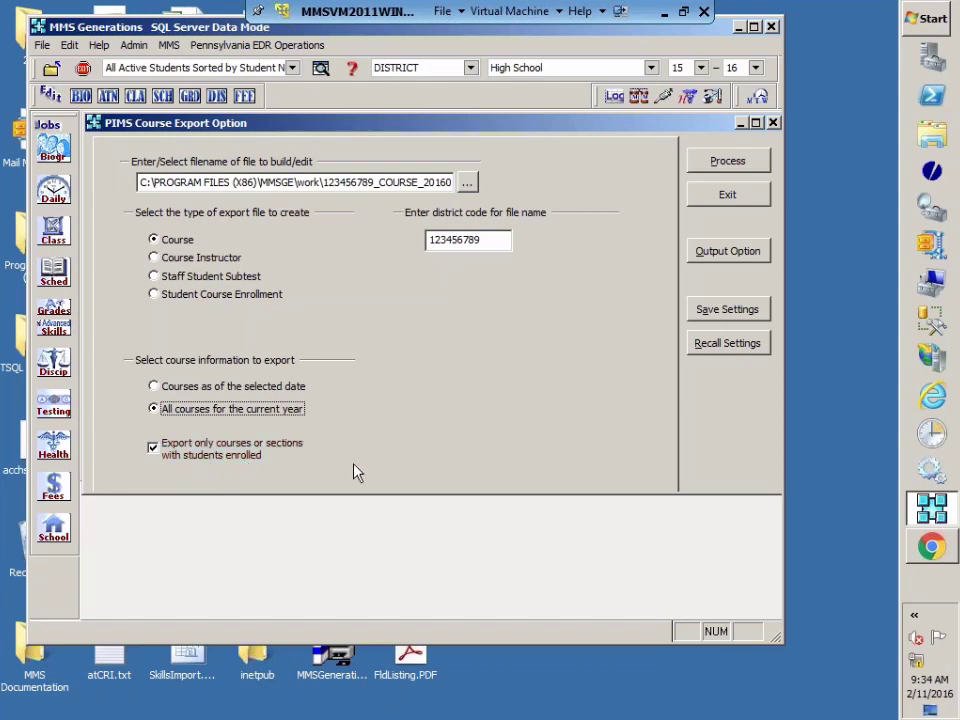
Step: Run the Course export and review its error log of courses with empty semesters
left_click(742, 163)
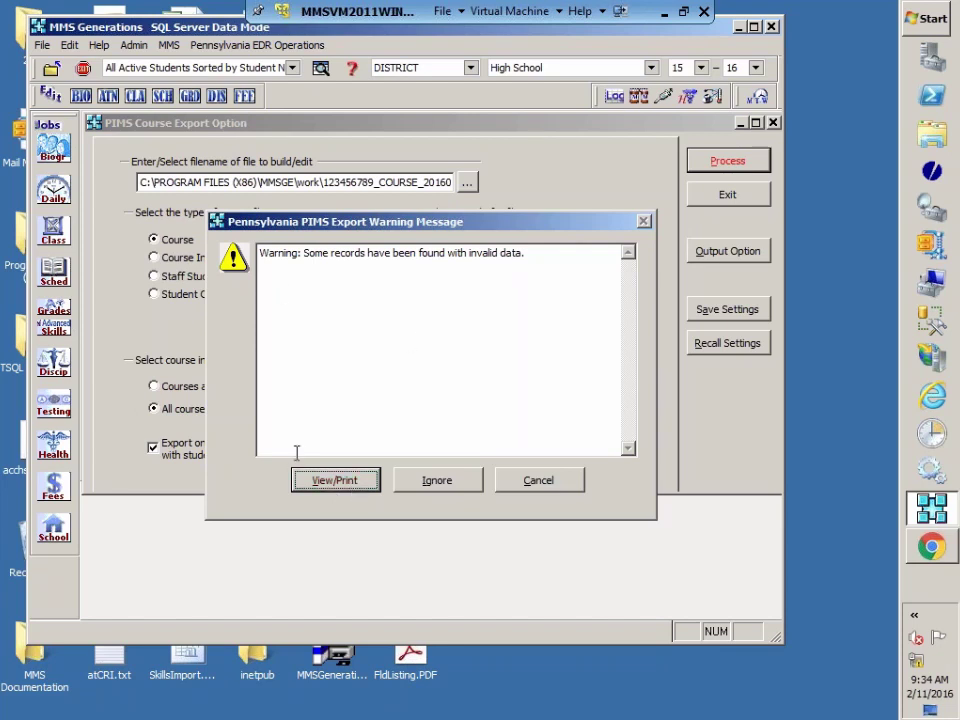
left_click(366, 483)
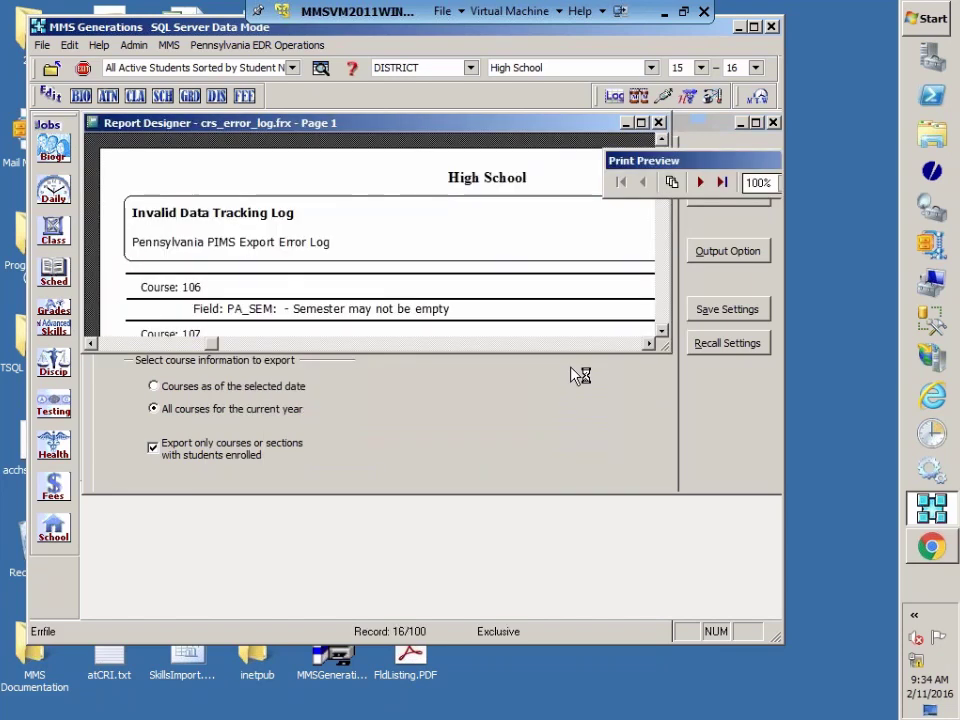
left_click(642, 123)
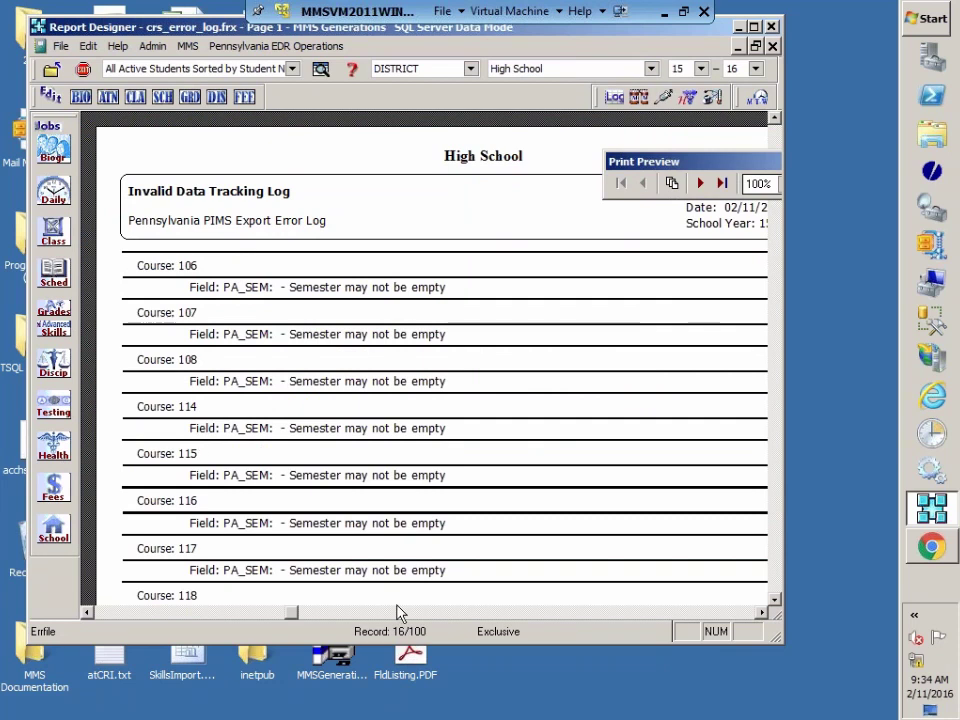
scroll(510, 425, "down", 5)
scroll(519, 408, "down", 3)
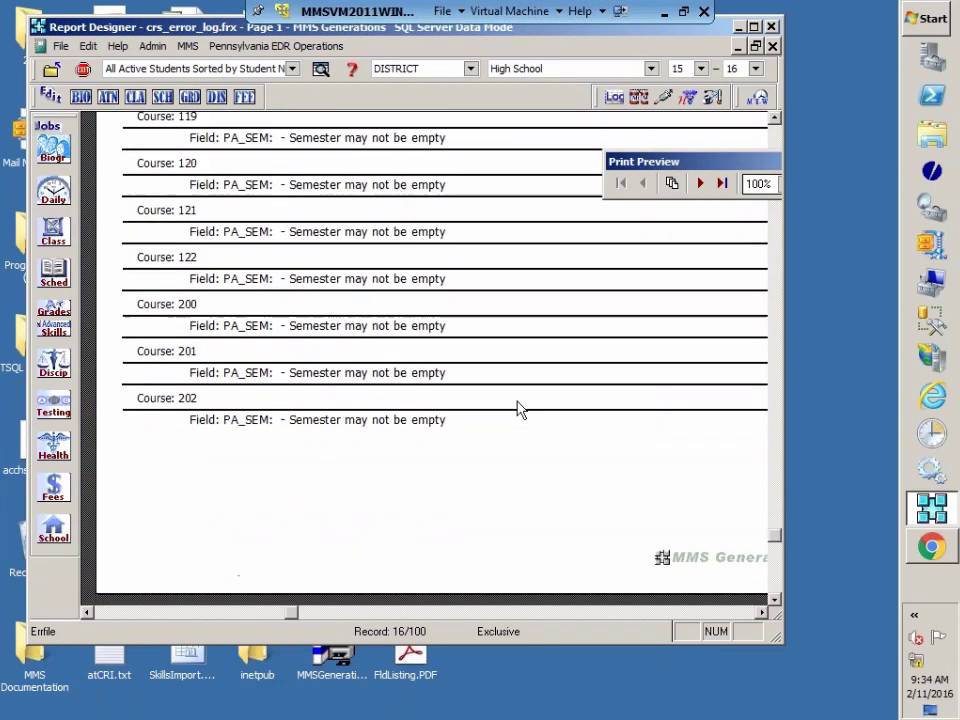
scroll(519, 408, "up", 10)
scroll(519, 408, "up", 2)
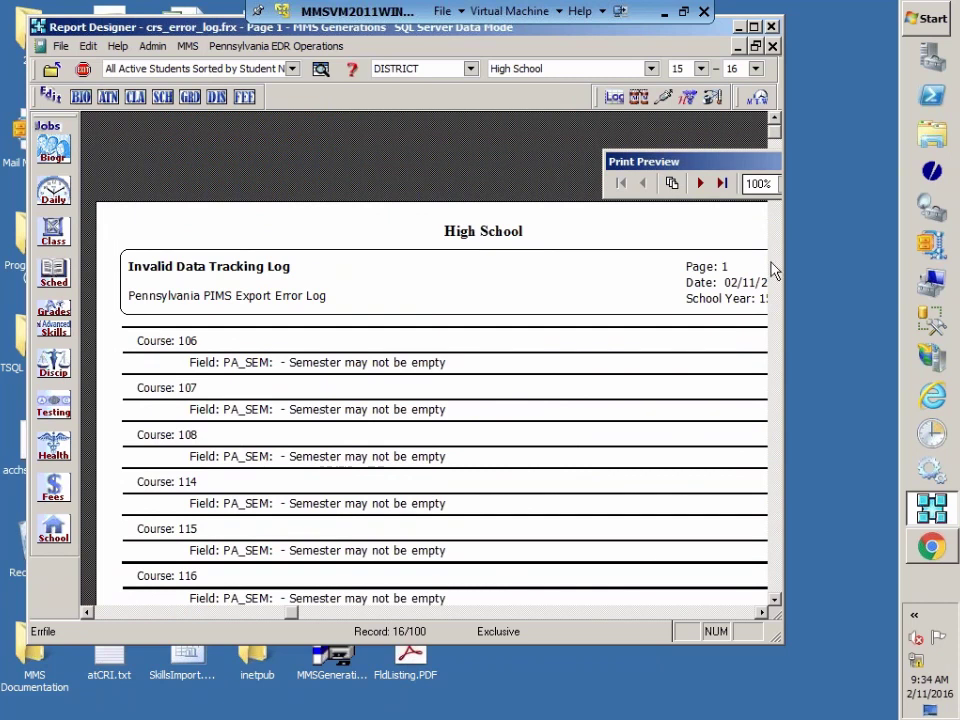
left_click_drag(743, 155, 654, 160)
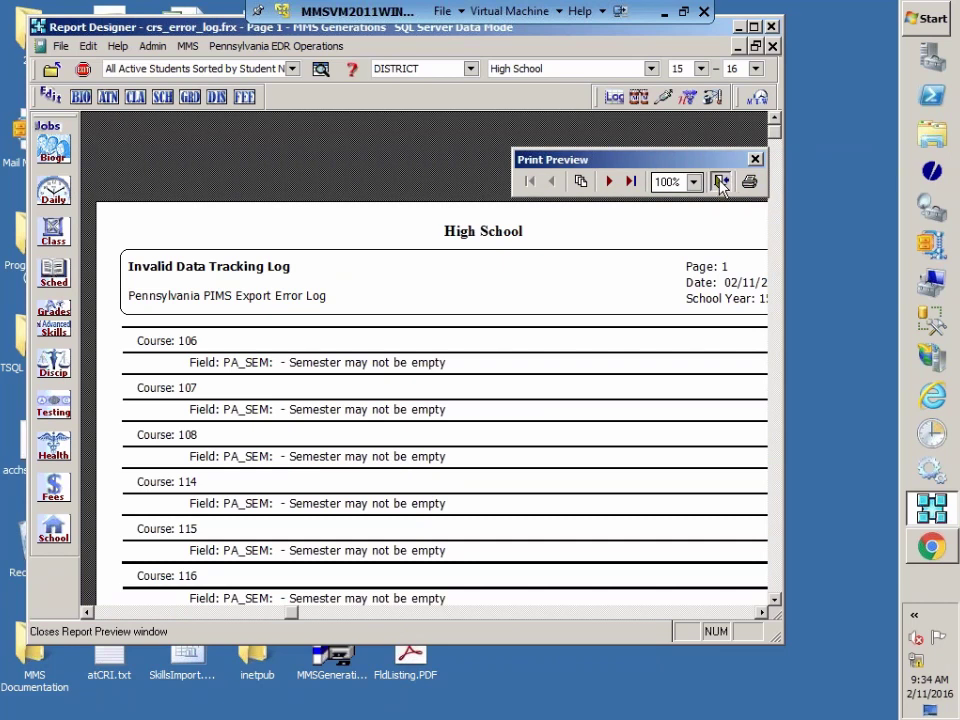
left_click(720, 181)
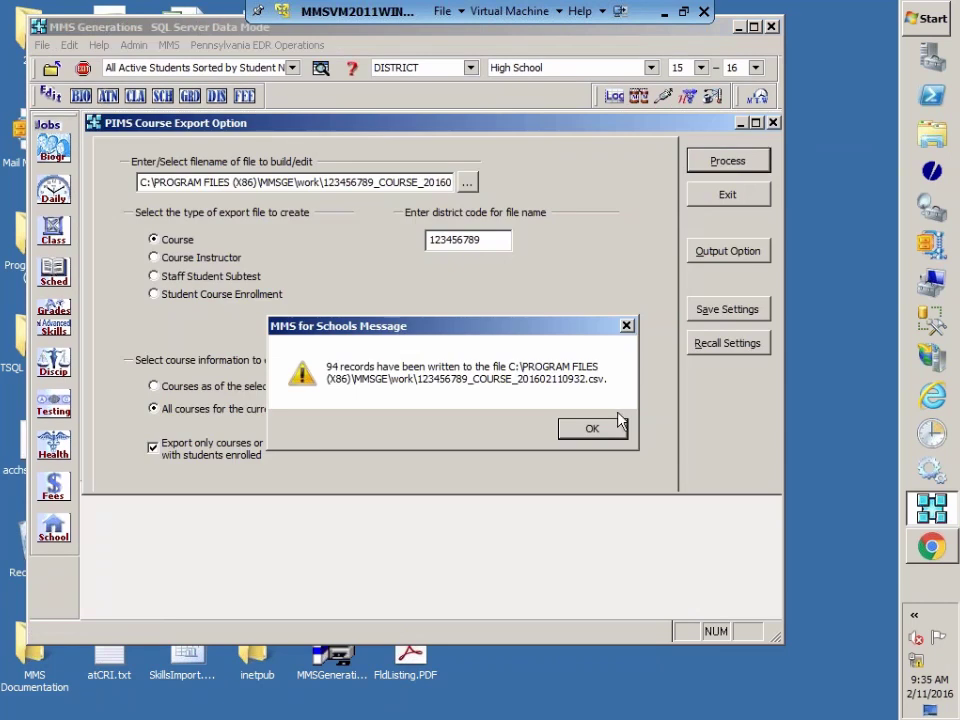
Step: Acknowledge the 94 records written and run the Course Instructor export
left_click(596, 433)
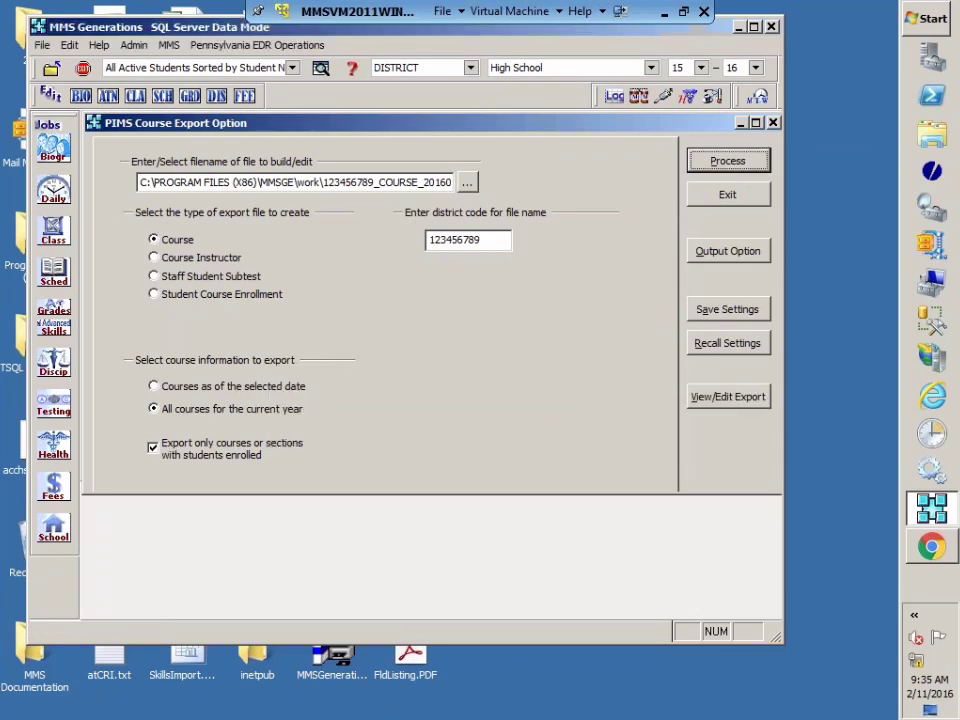
left_click(161, 259)
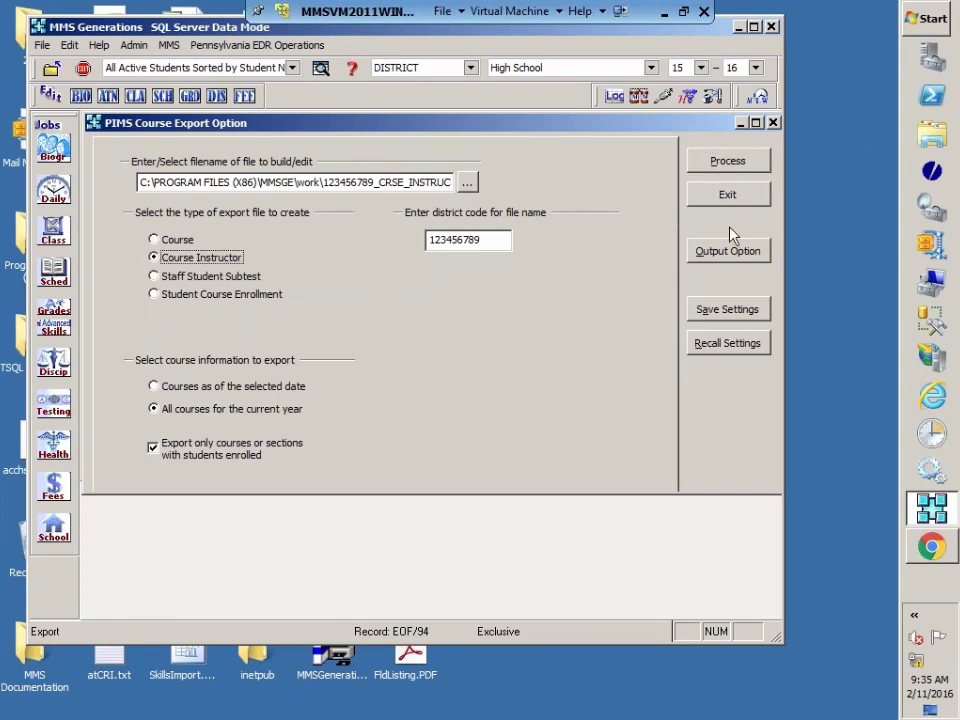
left_click(730, 162)
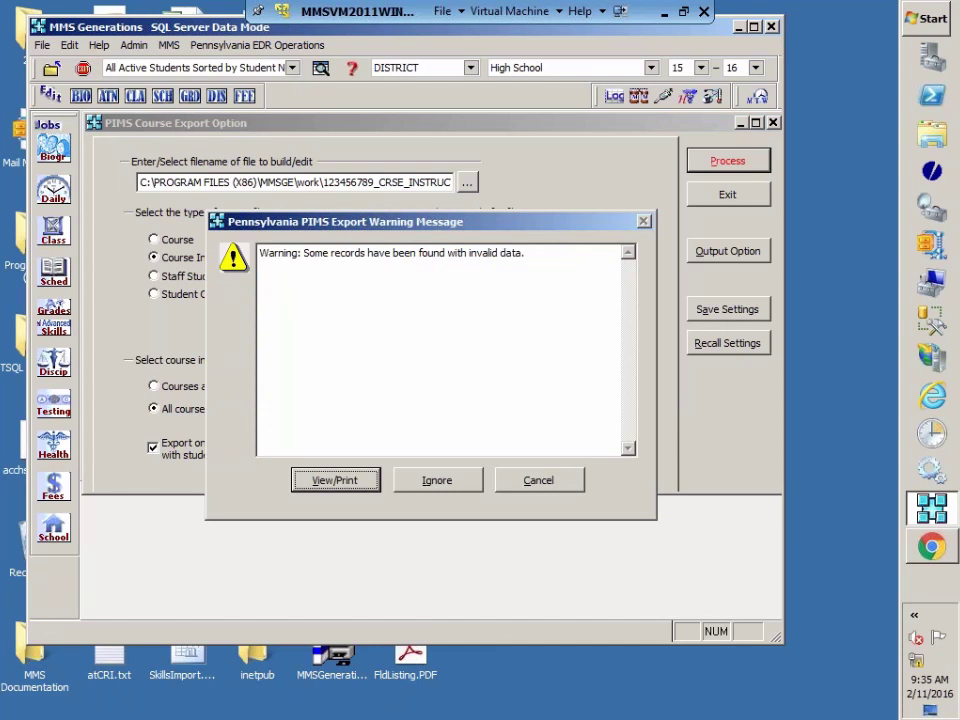
Step: Review the missing primary instructor ID error log and acknowledge the 192 records written
left_click(336, 481)
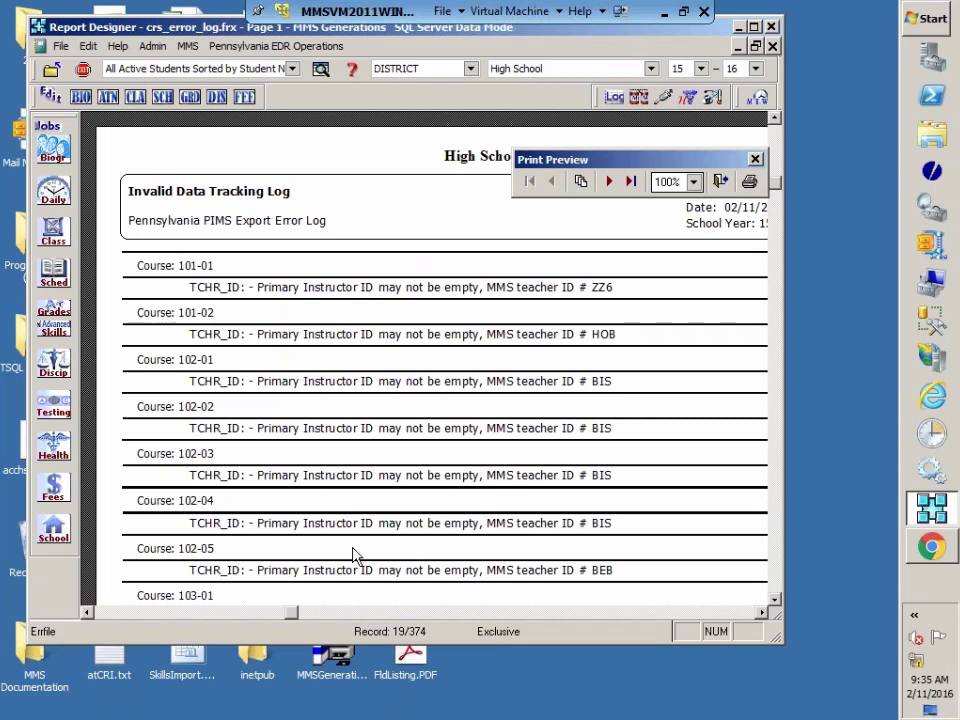
scroll(356, 556, "down", 1)
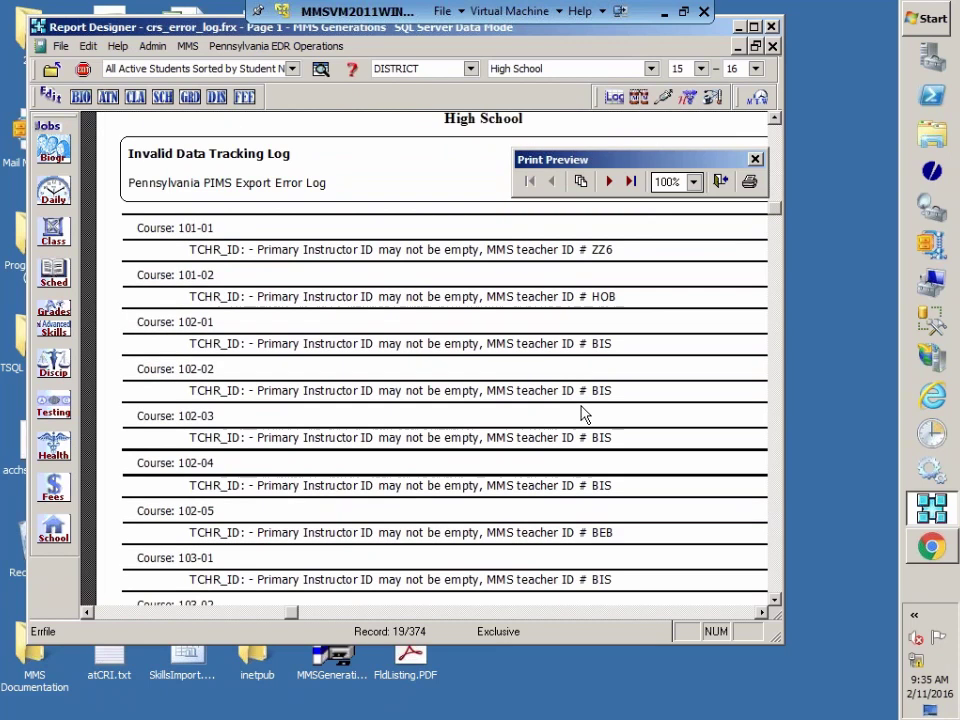
scroll(583, 413, "up", 1)
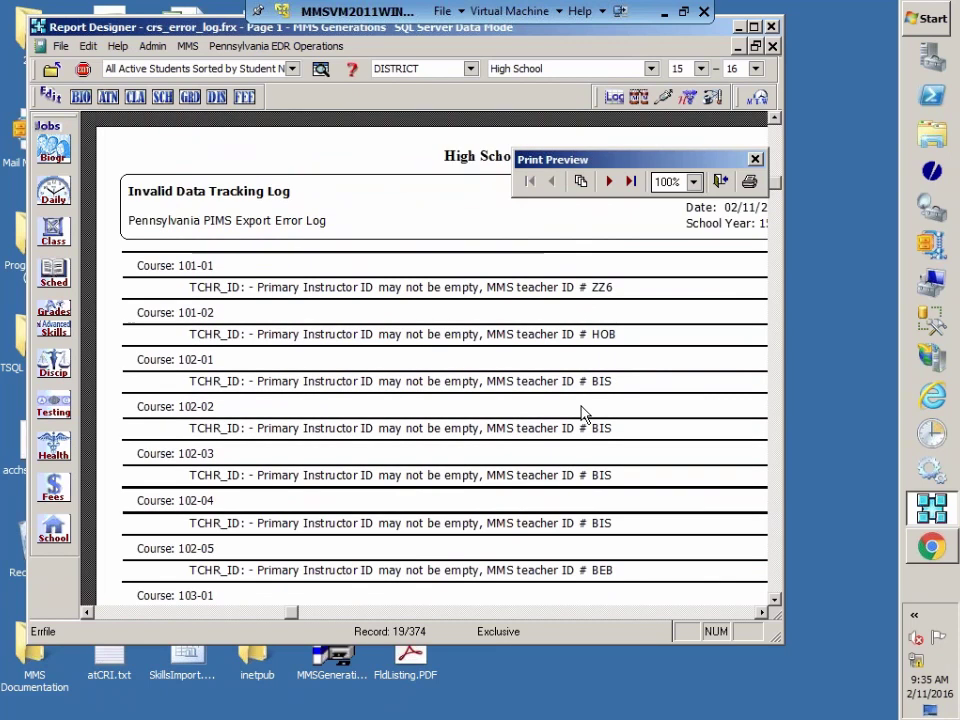
left_click(720, 182)
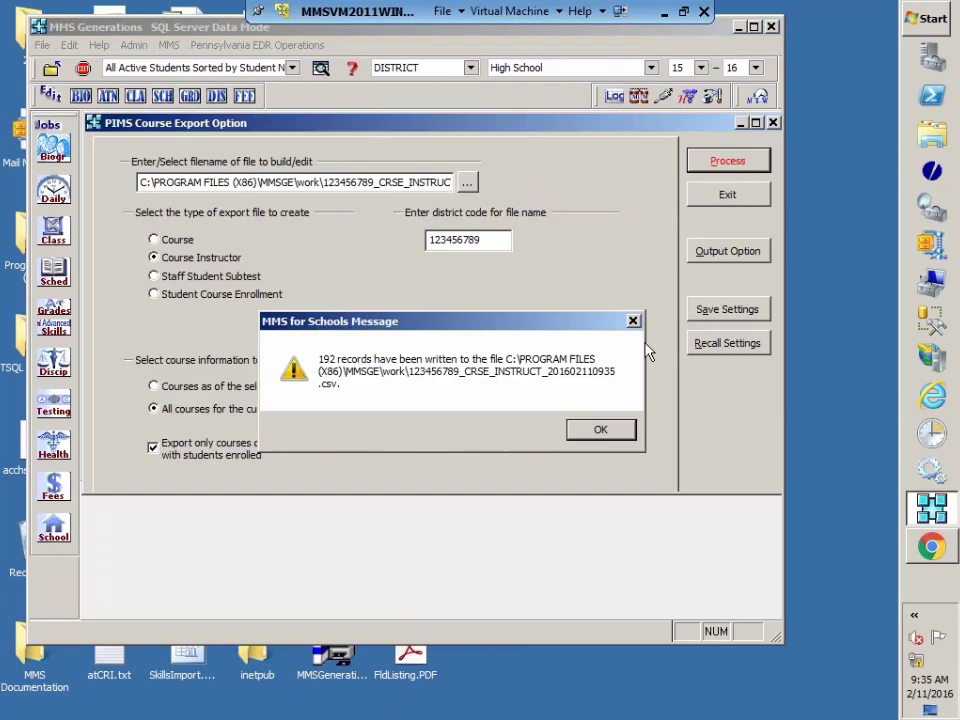
left_click(608, 432)
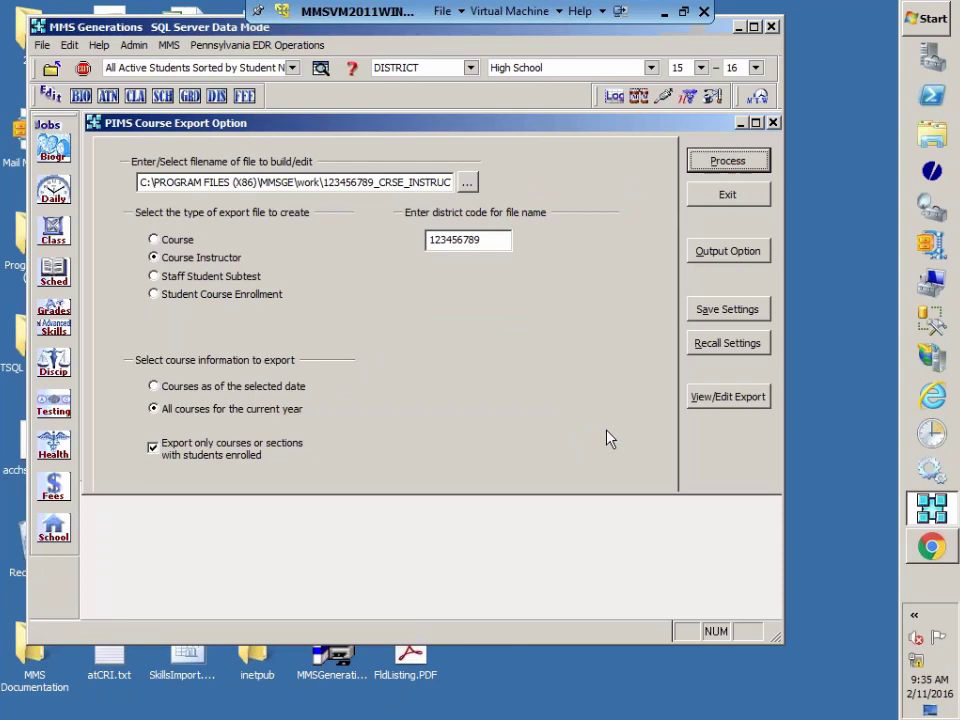
left_click(153, 276)
Step: Build the 161-record Staff Student Subtest export, then switch the type back to Course Instructor
left_click(728, 161)
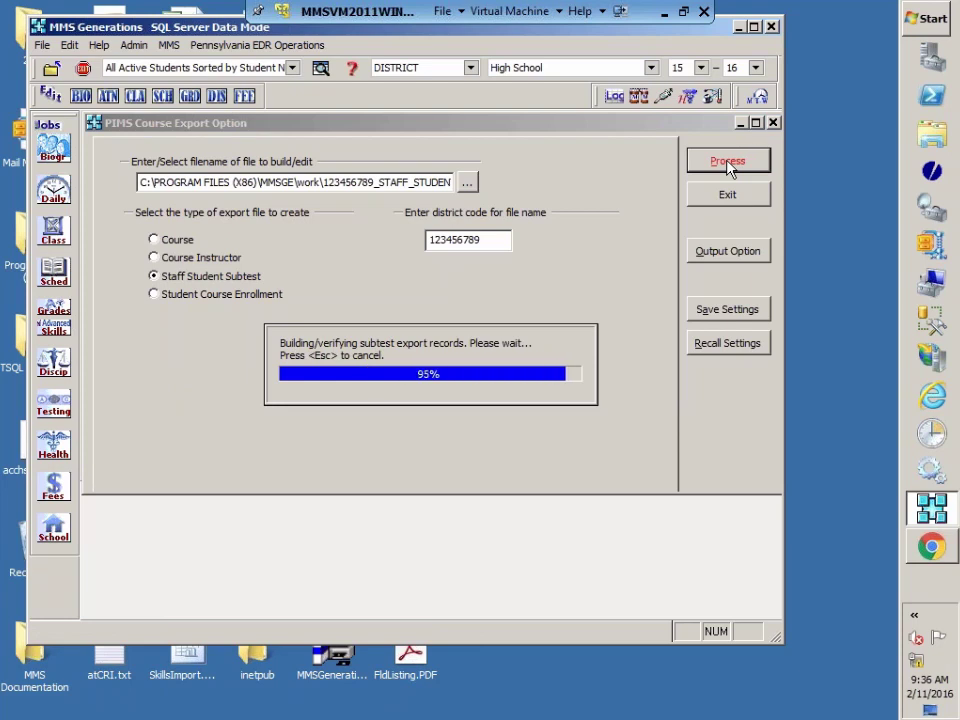
left_click(610, 428)
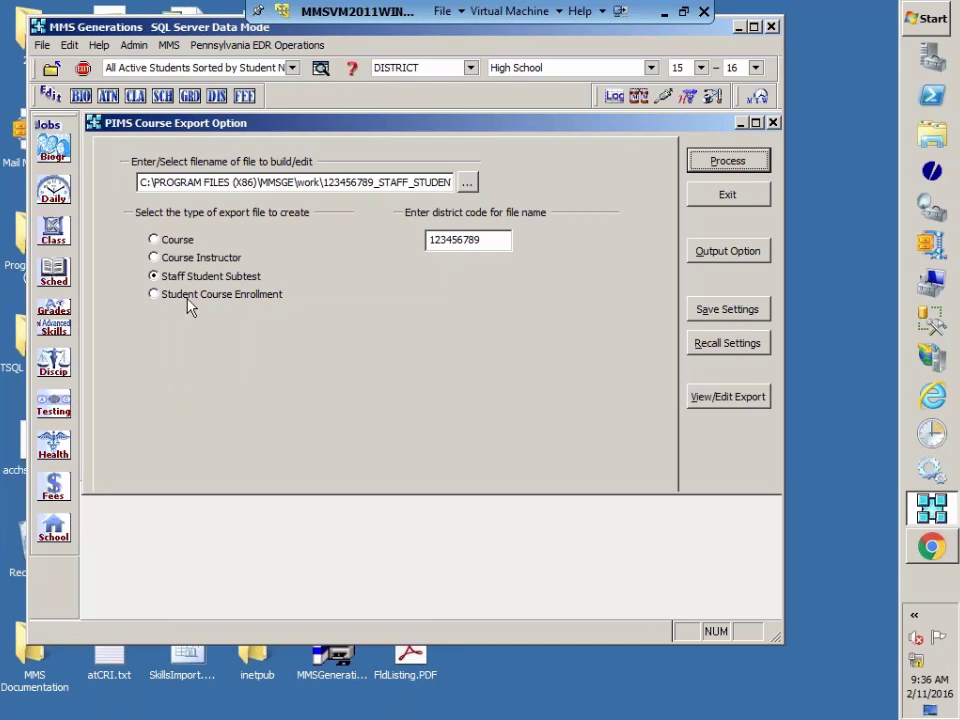
left_click(187, 261)
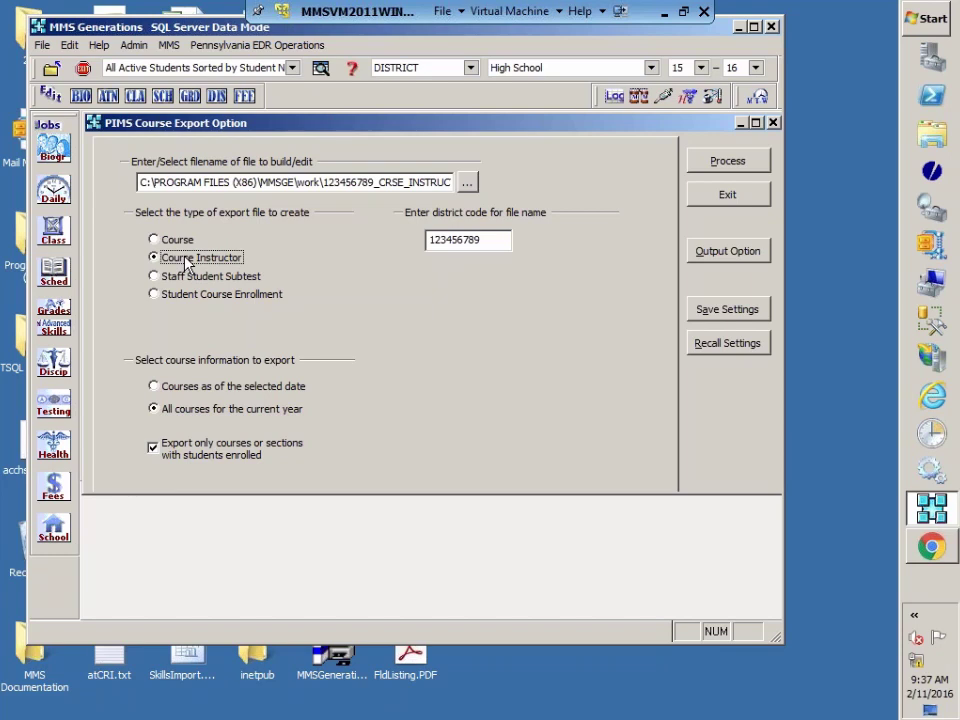
Step: Exit the PIMS Course Export options to return to the Administrator's Favorites list
left_click(727, 194)
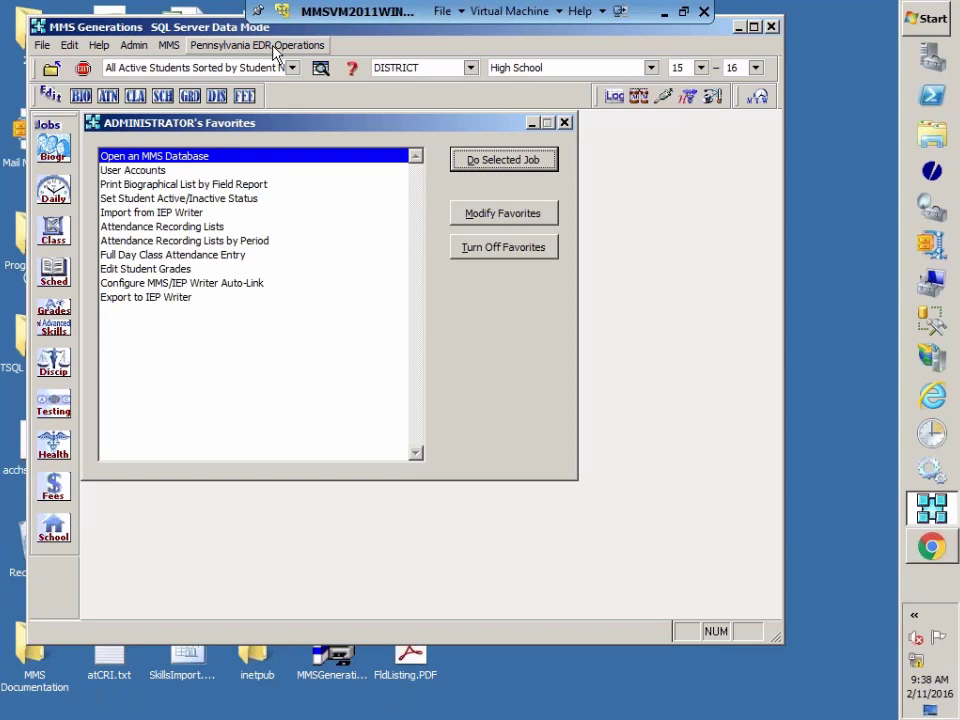
Step: Open Manage PVAAS Data under Pennsylvania EDR Operations > PVAAS and start Create/Update Teacher Assignments
left_click(262, 45)
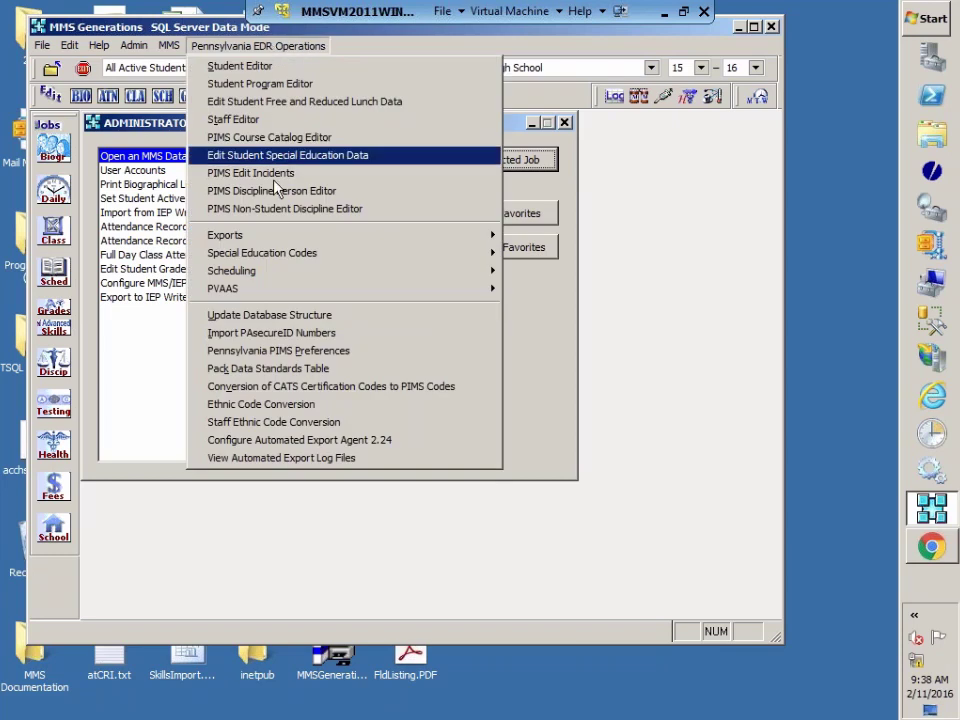
mouse_move(247, 293)
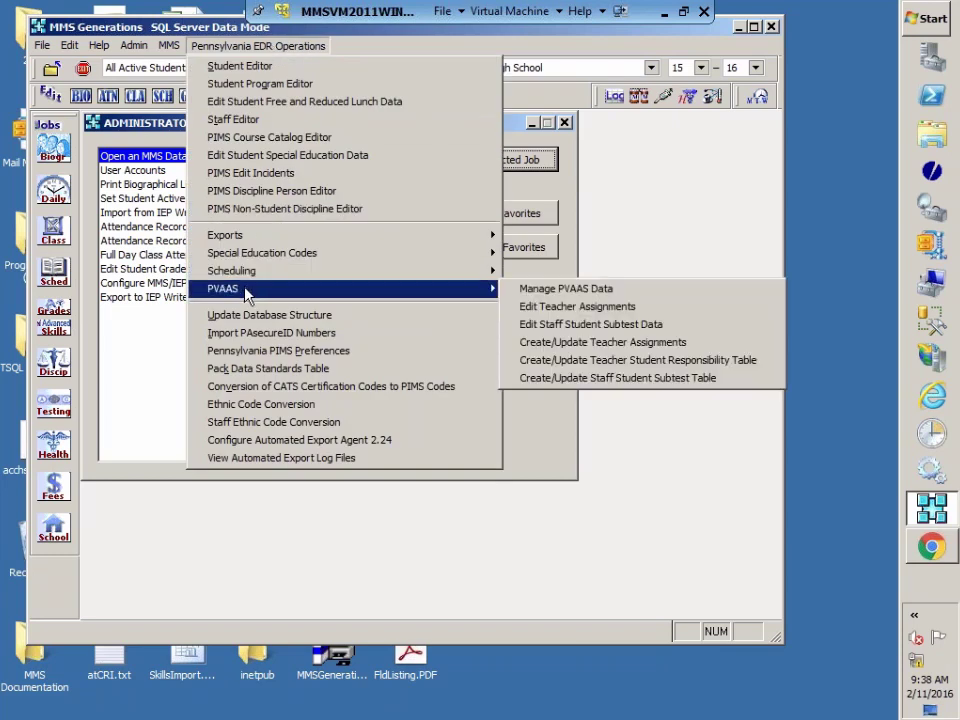
left_click(598, 291)
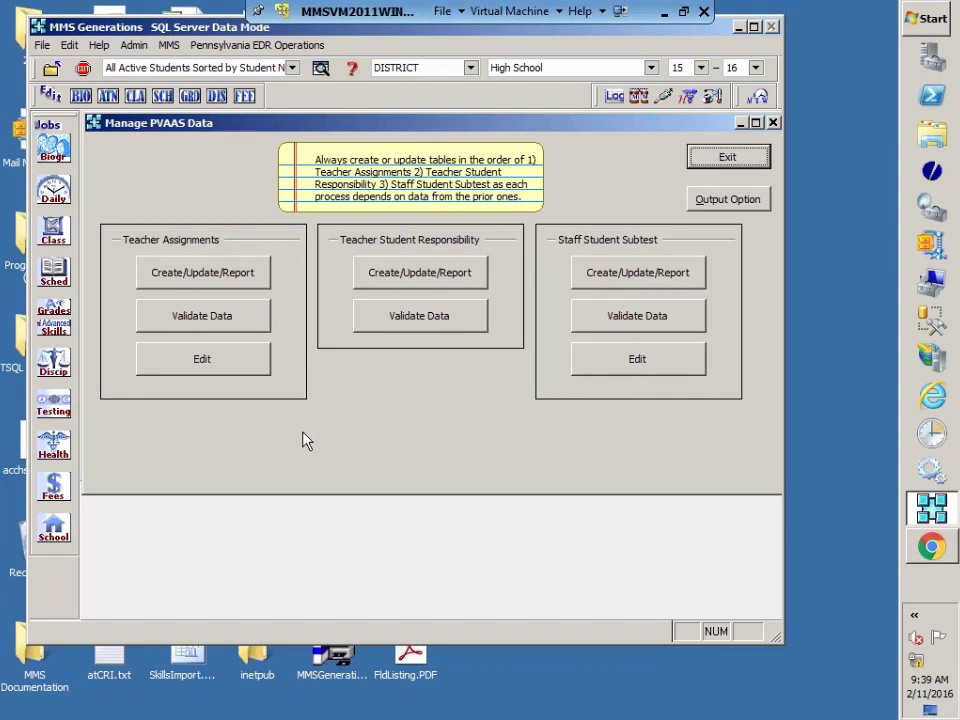
left_click(205, 276)
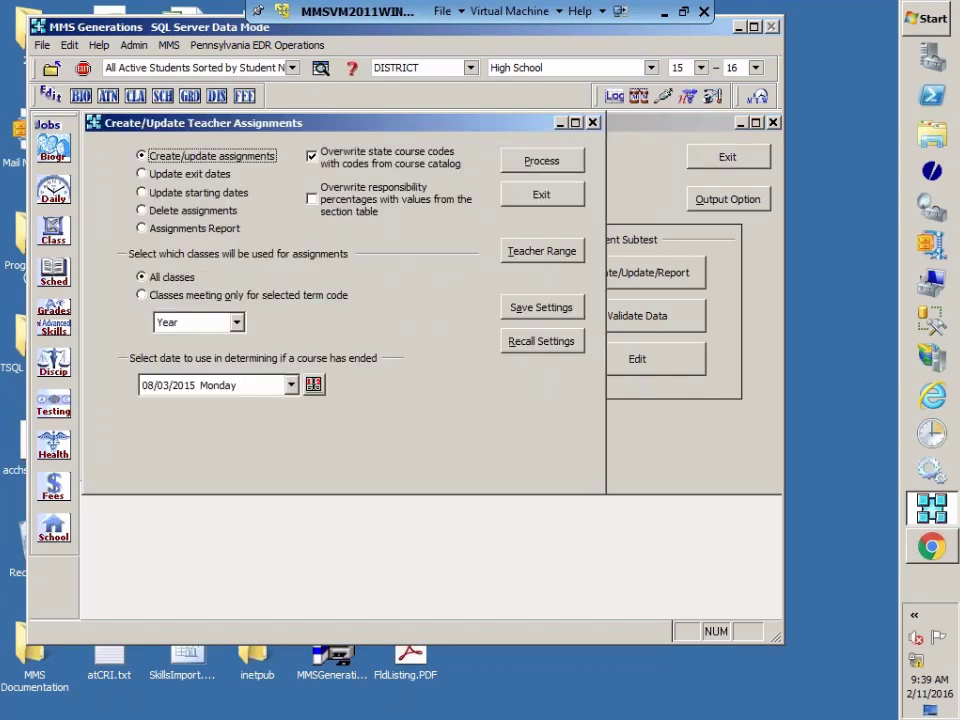
Step: Process teacher assignments without overwriting state course codes, using 06/16/2016 as the course-end date
left_click_drag(349, 125, 465, 135)
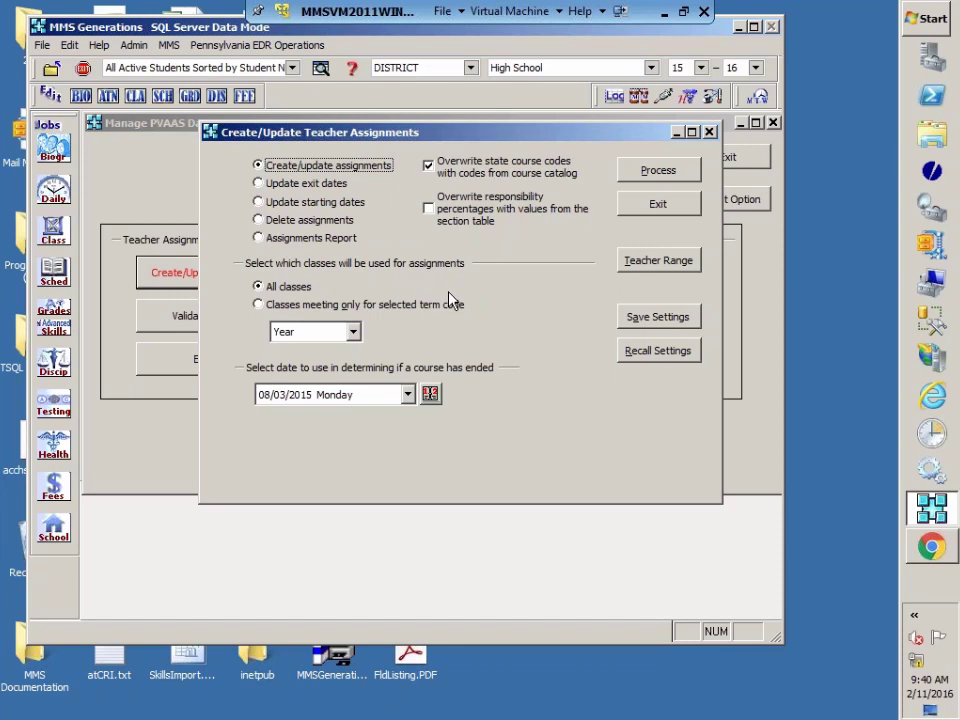
left_click(430, 167)
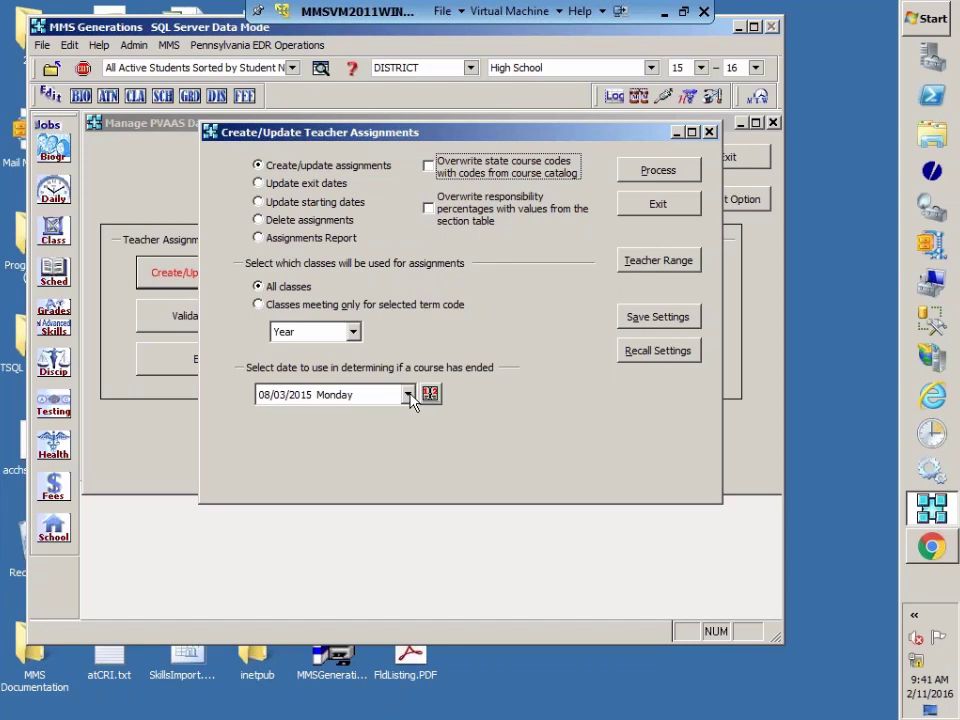
left_click(408, 396)
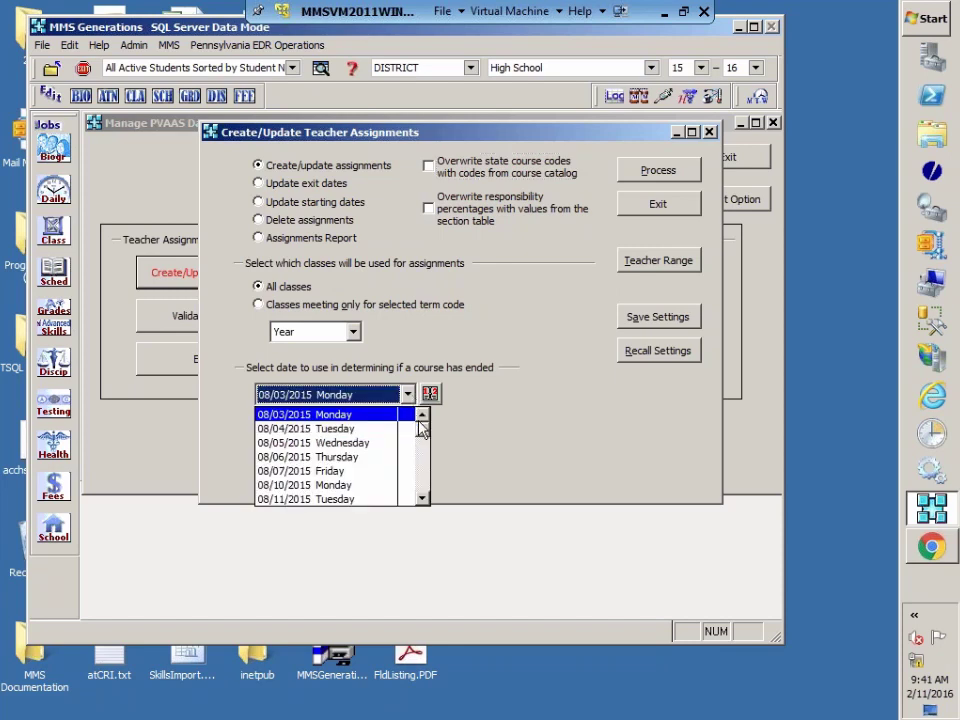
left_click_drag(422, 432, 429, 486)
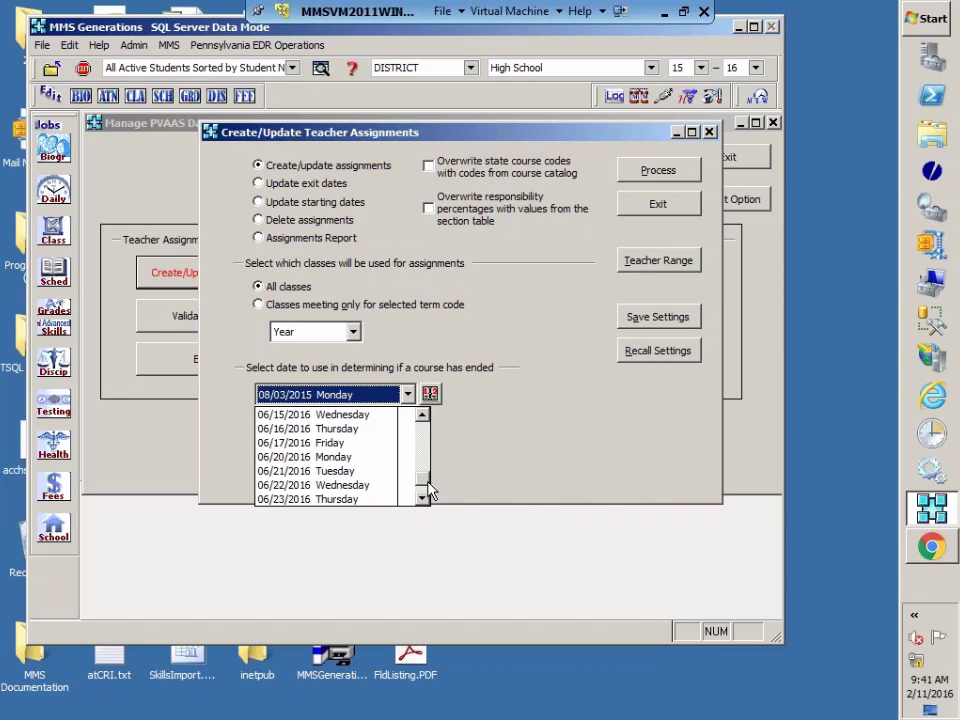
left_click(289, 428)
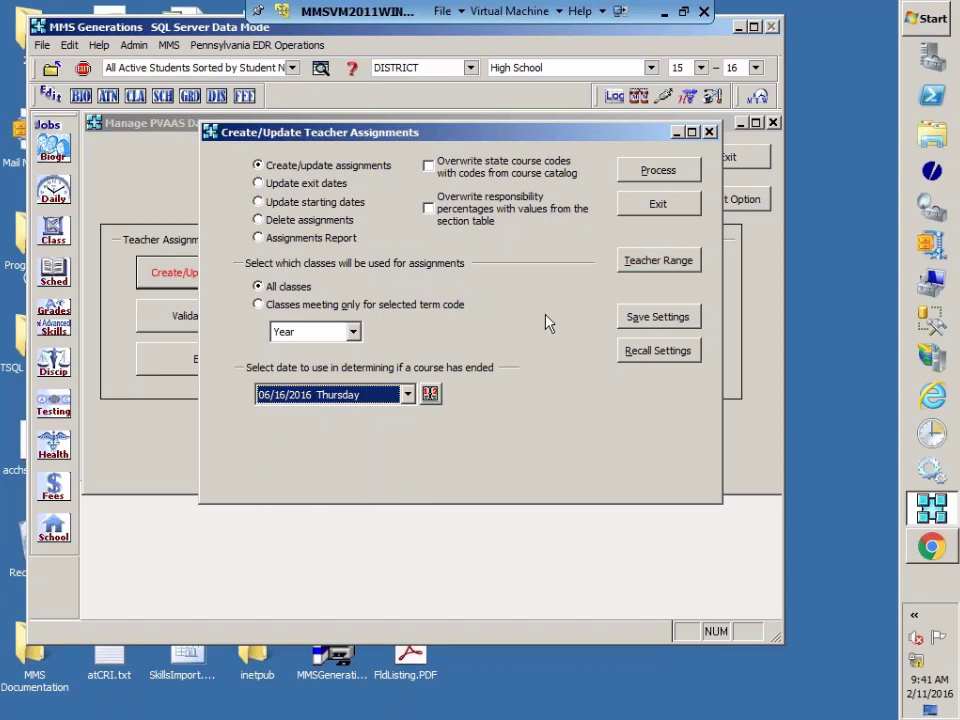
left_click(674, 182)
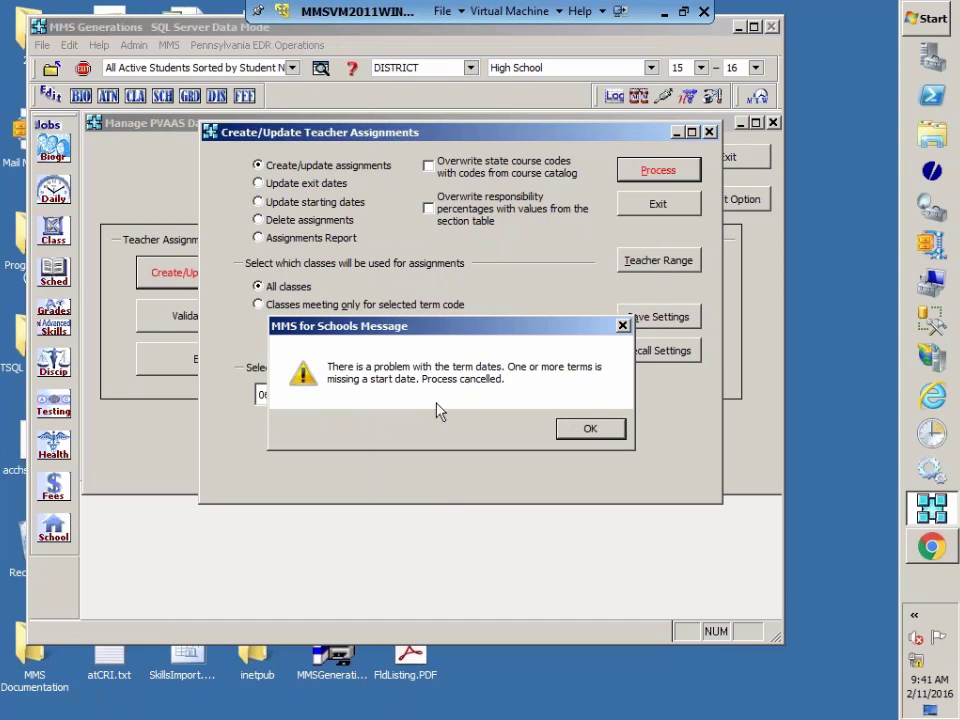
Step: Dismiss the missing term start date error and exit the teacher assignment and Manage PVAAS Data windows
left_click(591, 430)
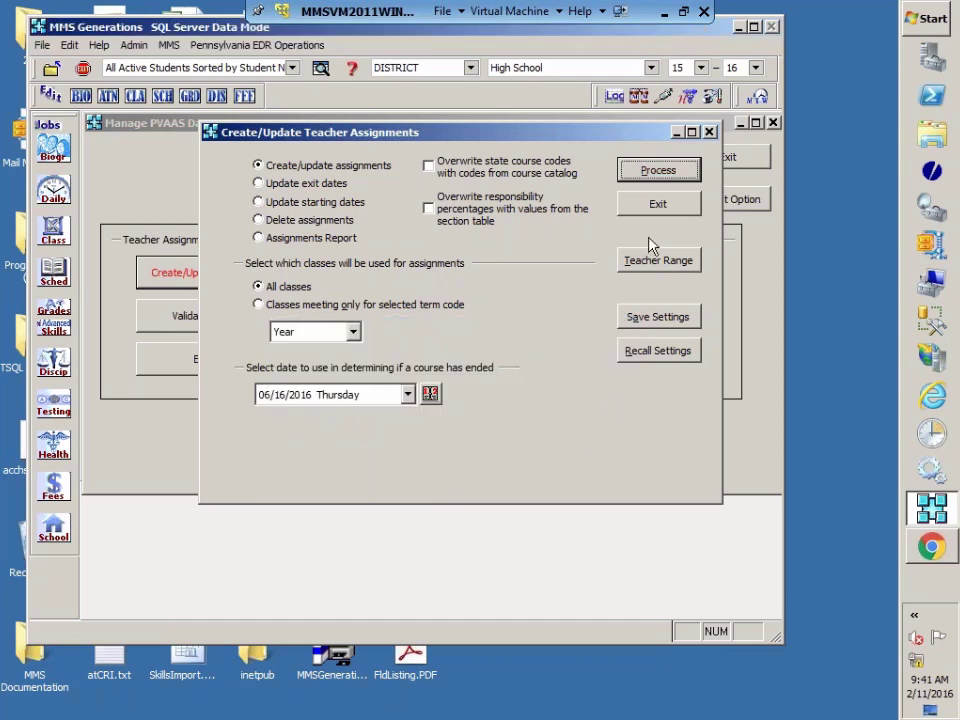
left_click(658, 205)
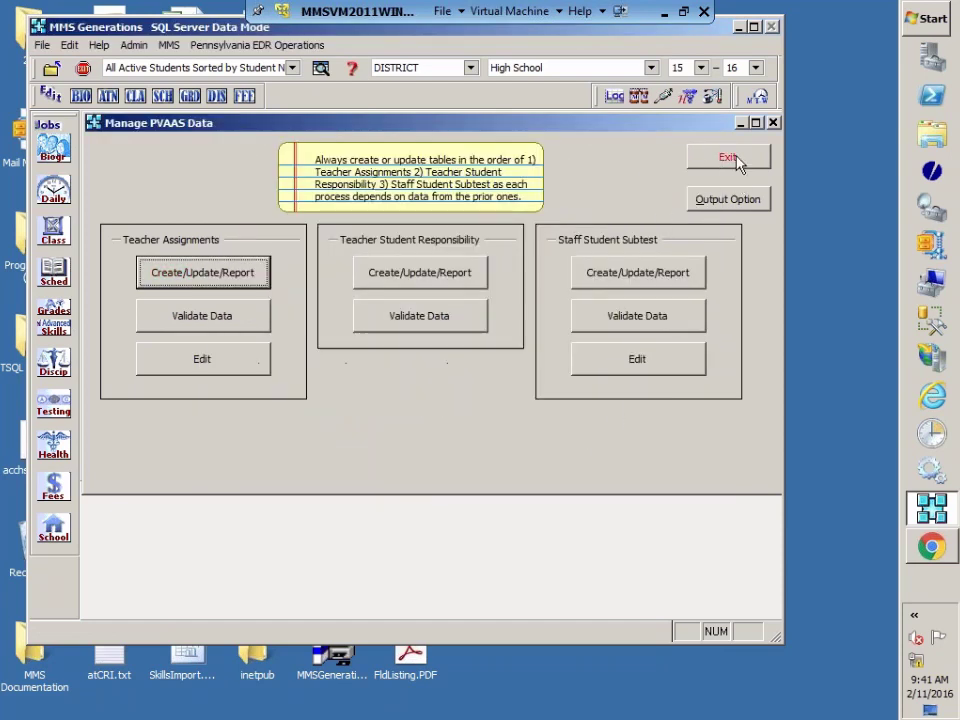
left_click(728, 158)
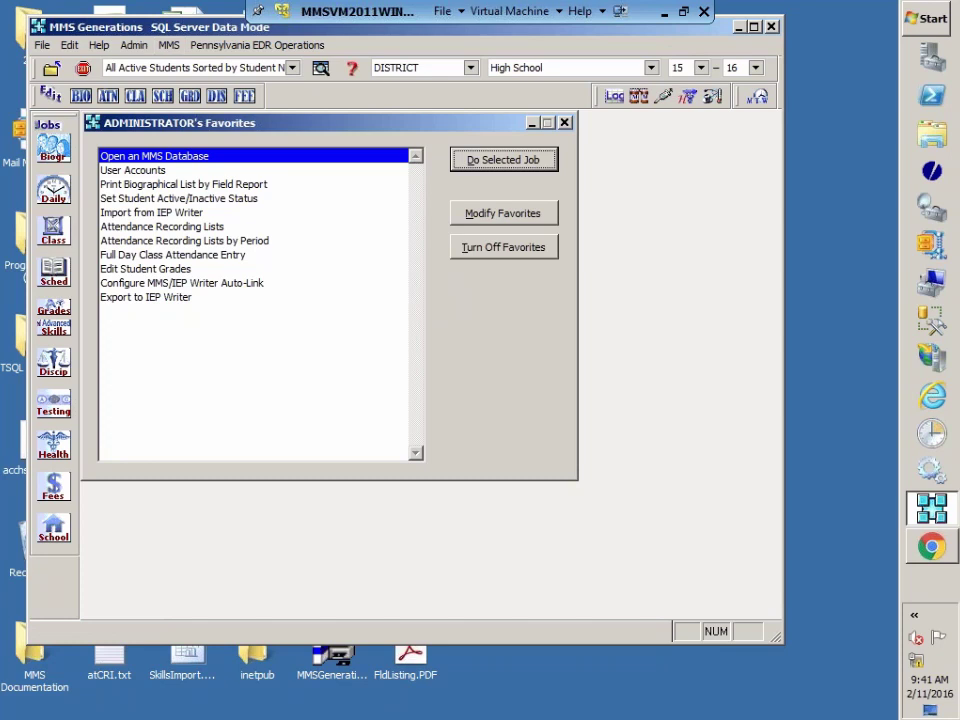
Step: In Scheduling Term Definitions, set Quarter 4 to run 03/14/2016 to 07/29/2016 and save
left_click(53, 527)
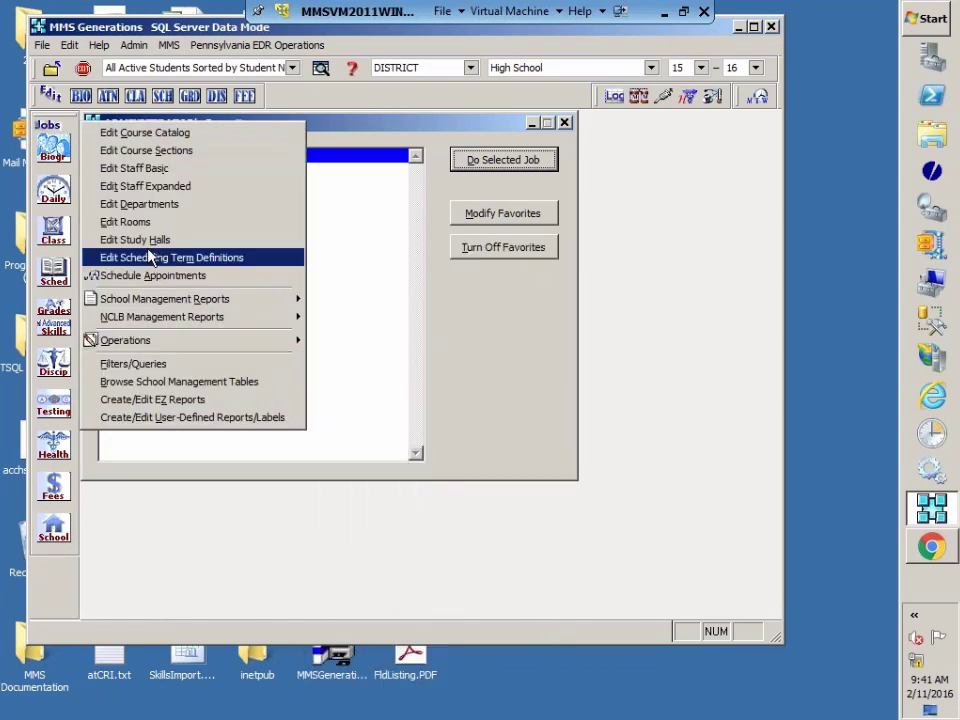
left_click(150, 257)
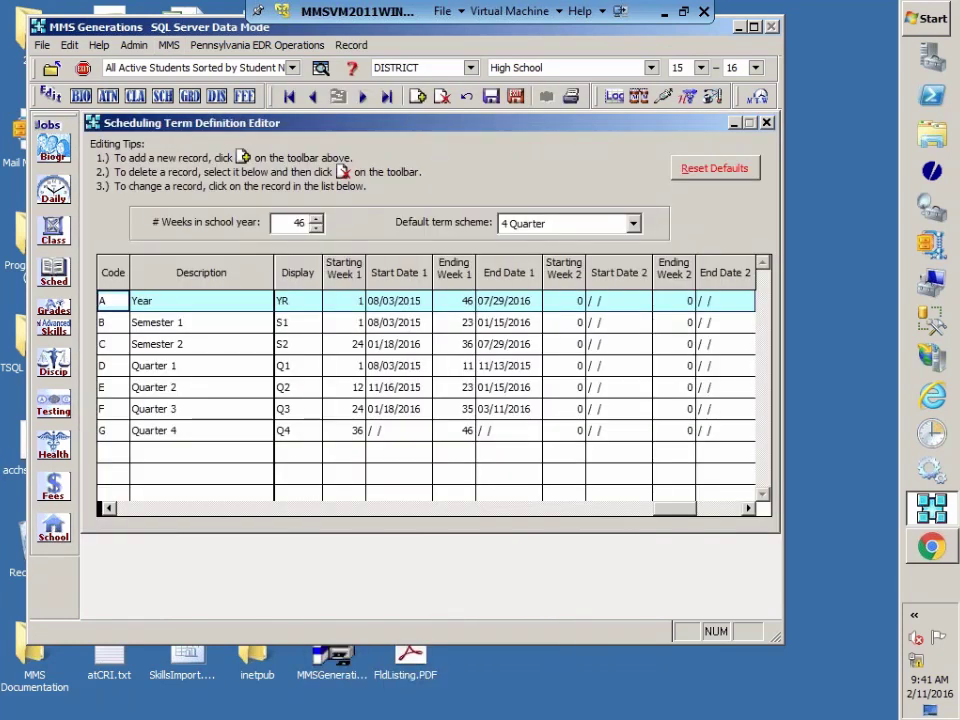
left_click(343, 435)
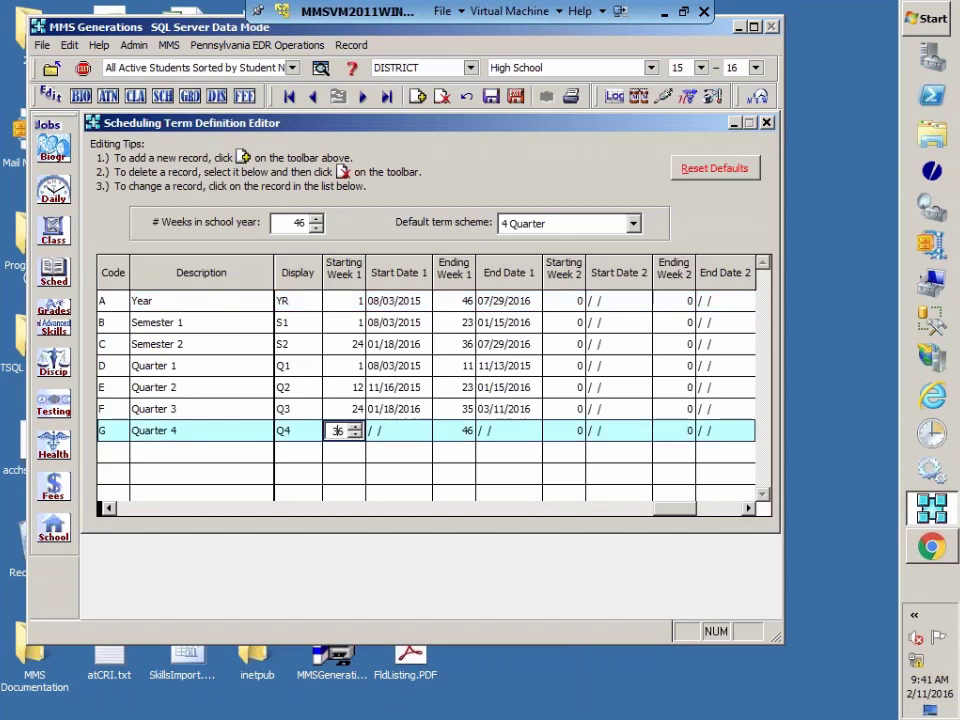
left_click(298, 432)
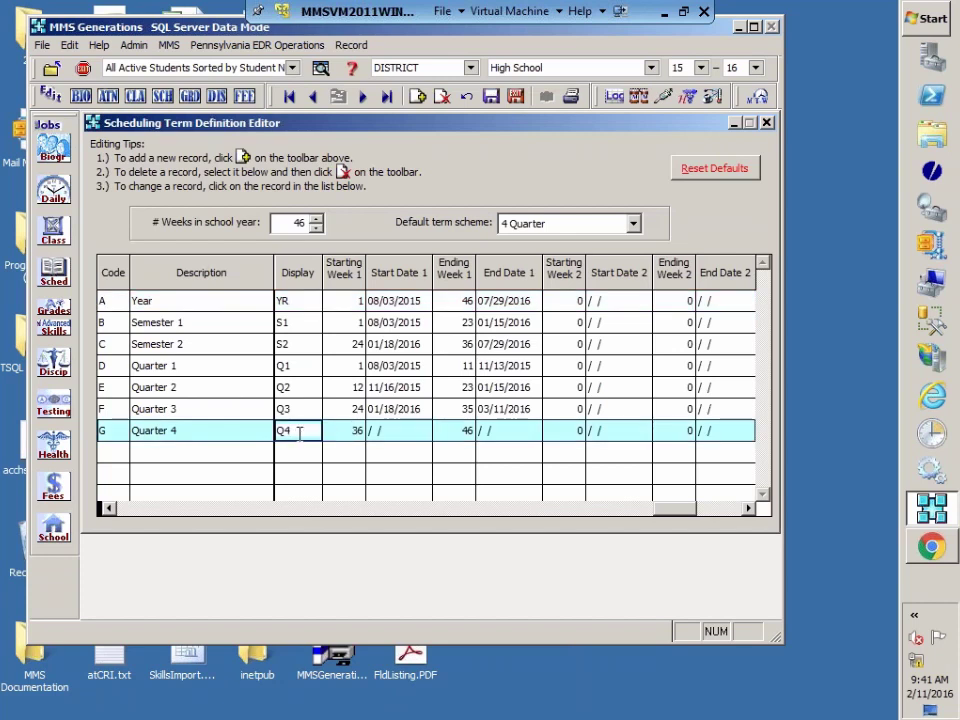
left_click(376, 431)
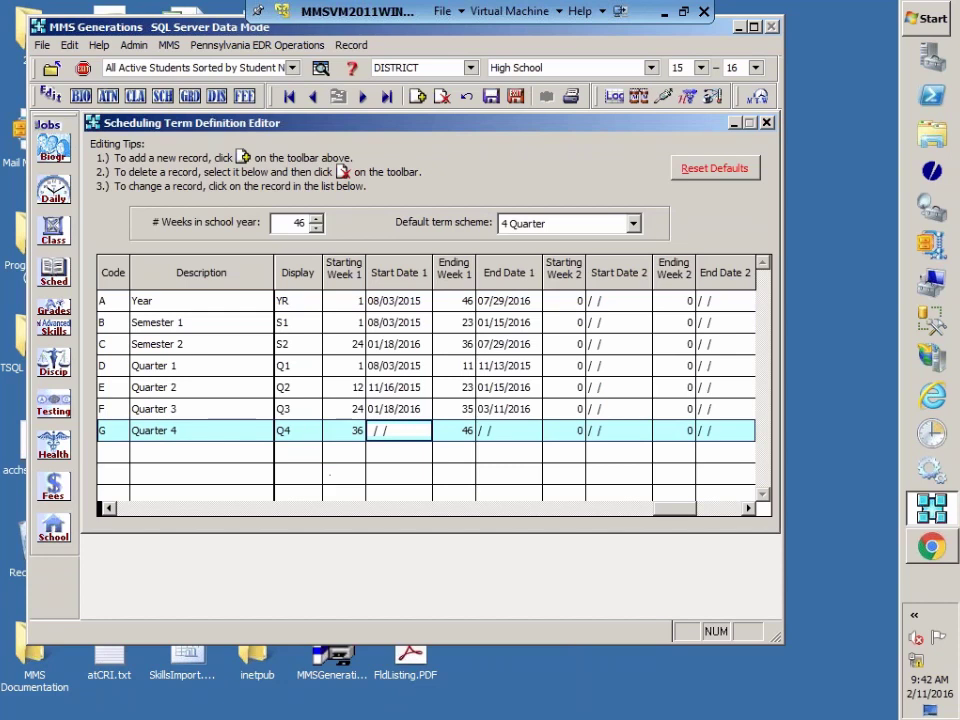
left_click(254, 431)
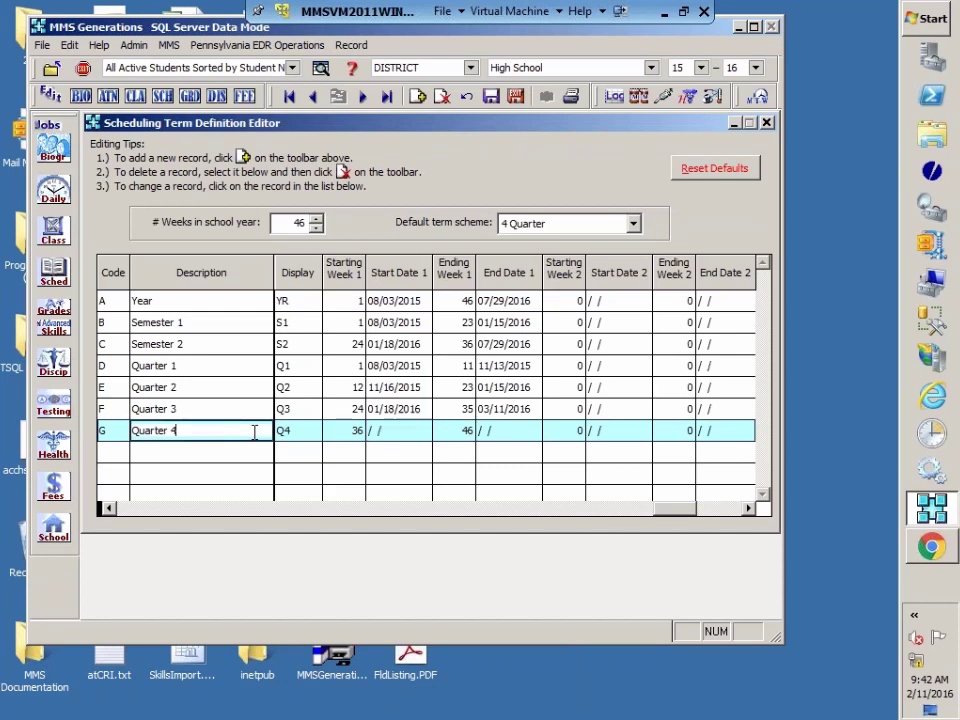
key("Tab")
key("Tab")
key("Tab")
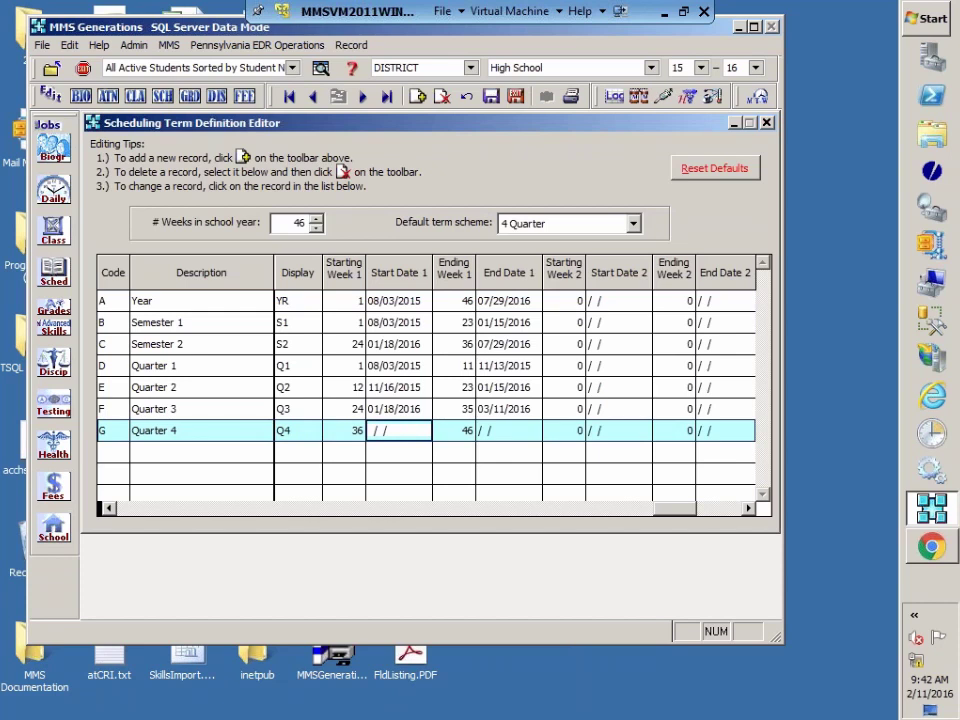
type("03/14/2016")
key("Tab")
key("Tab")
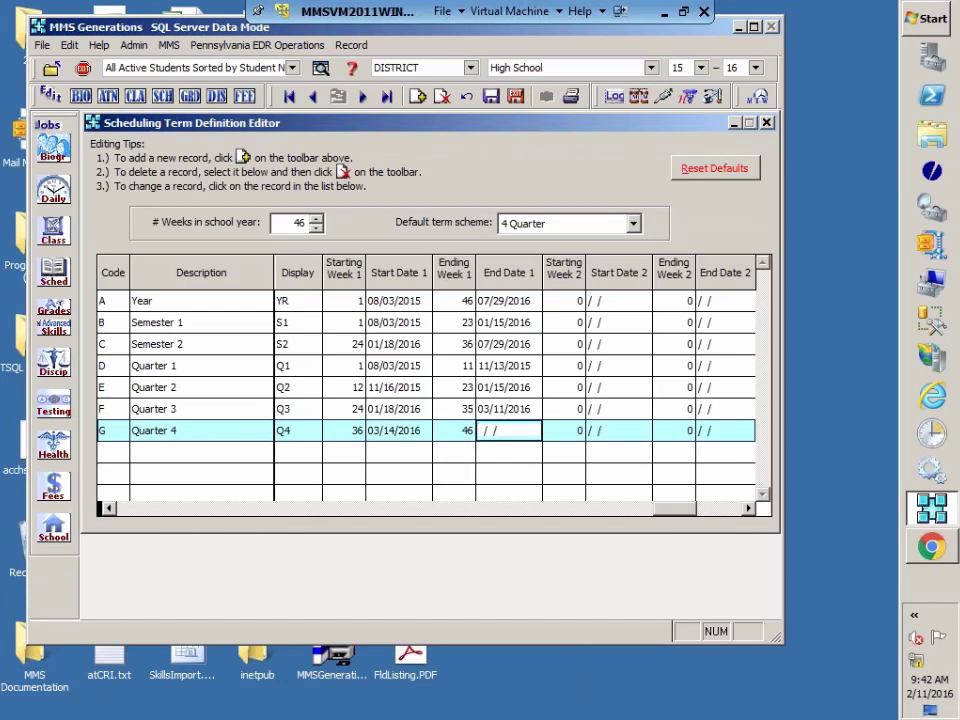
type("07/29/2016")
key("Tab")
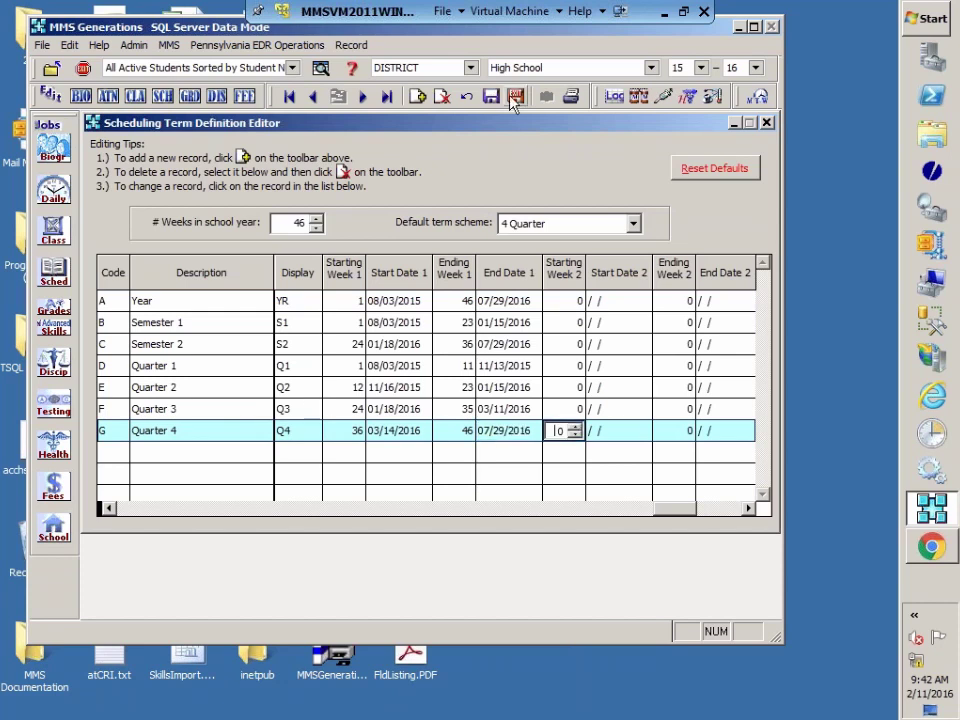
left_click(517, 97)
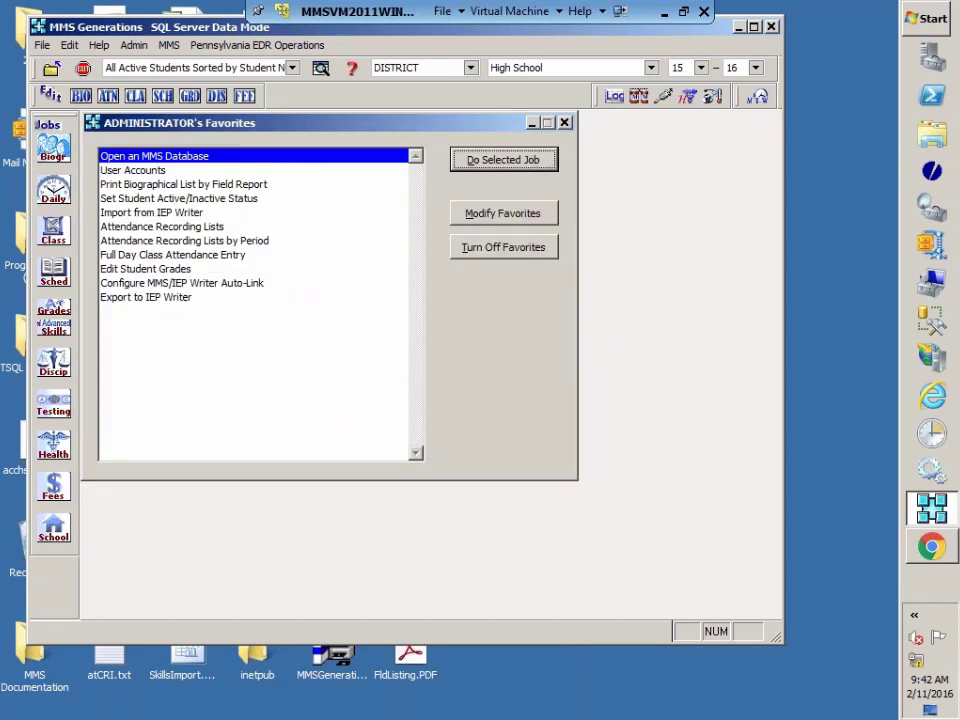
Step: Rerun Create/Update Teacher Assignments for all classes without overwriting course codes and view the log
left_click(204, 46)
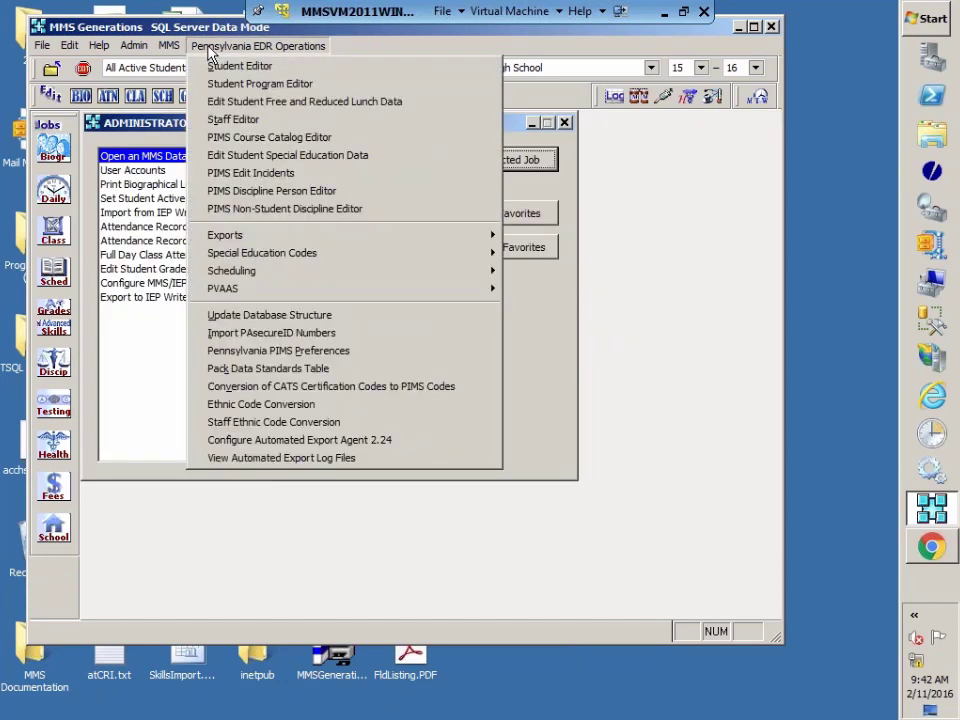
mouse_move(225, 295)
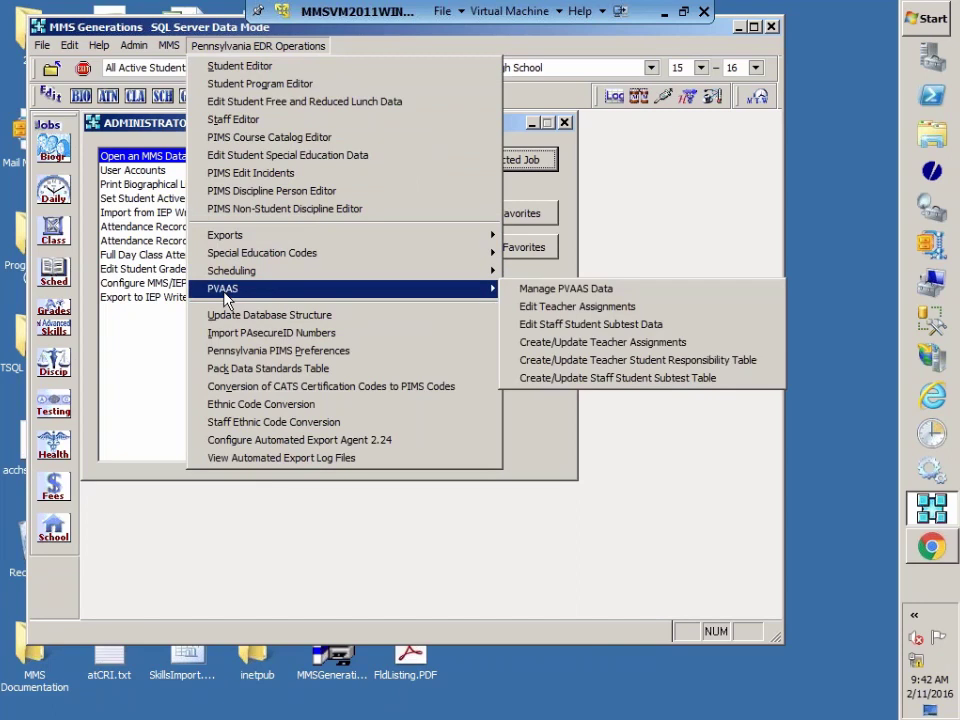
left_click(573, 291)
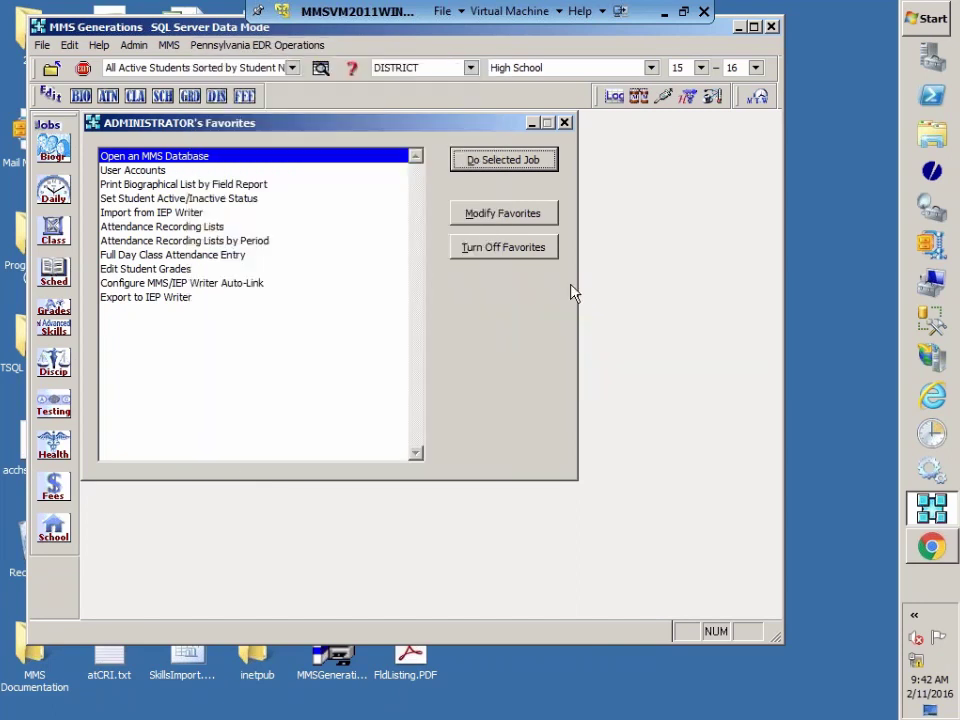
left_click(203, 276)
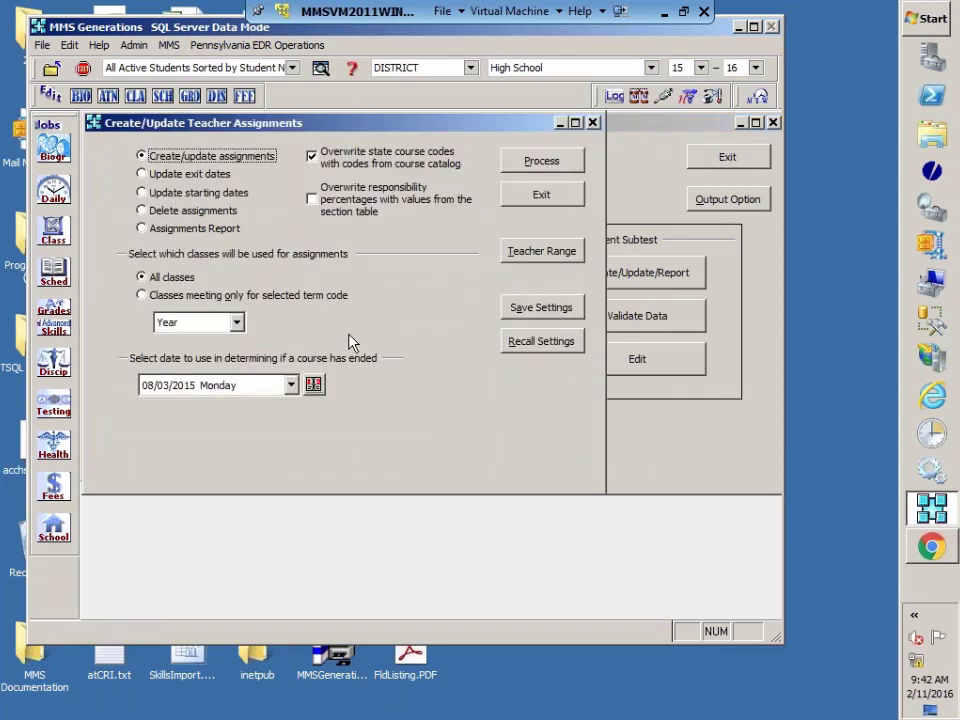
left_click(326, 160)
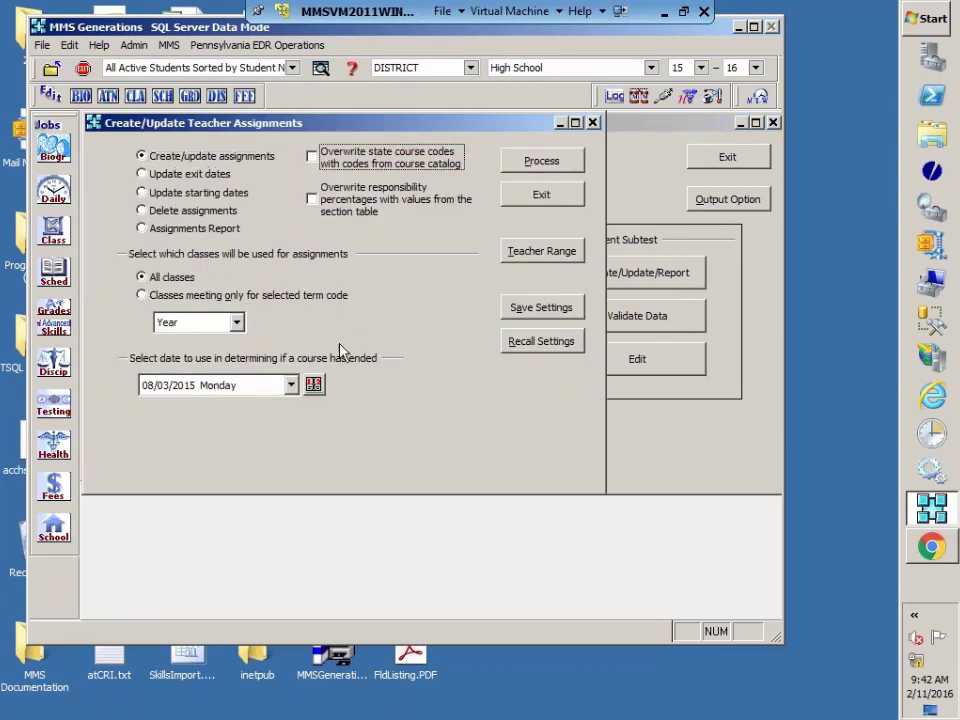
left_click(552, 166)
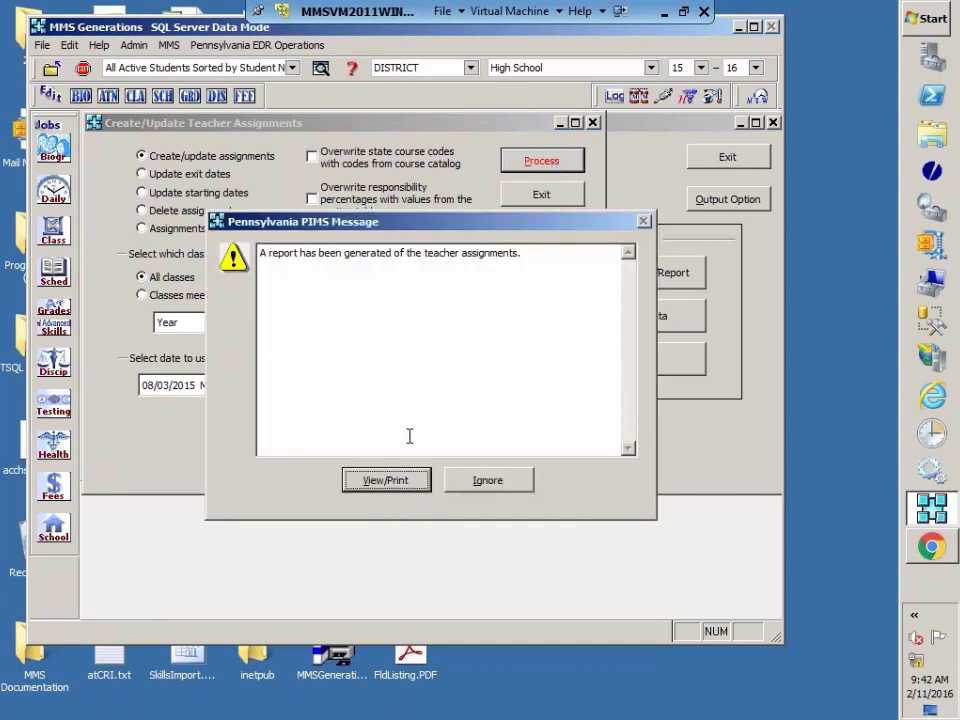
left_click(403, 485)
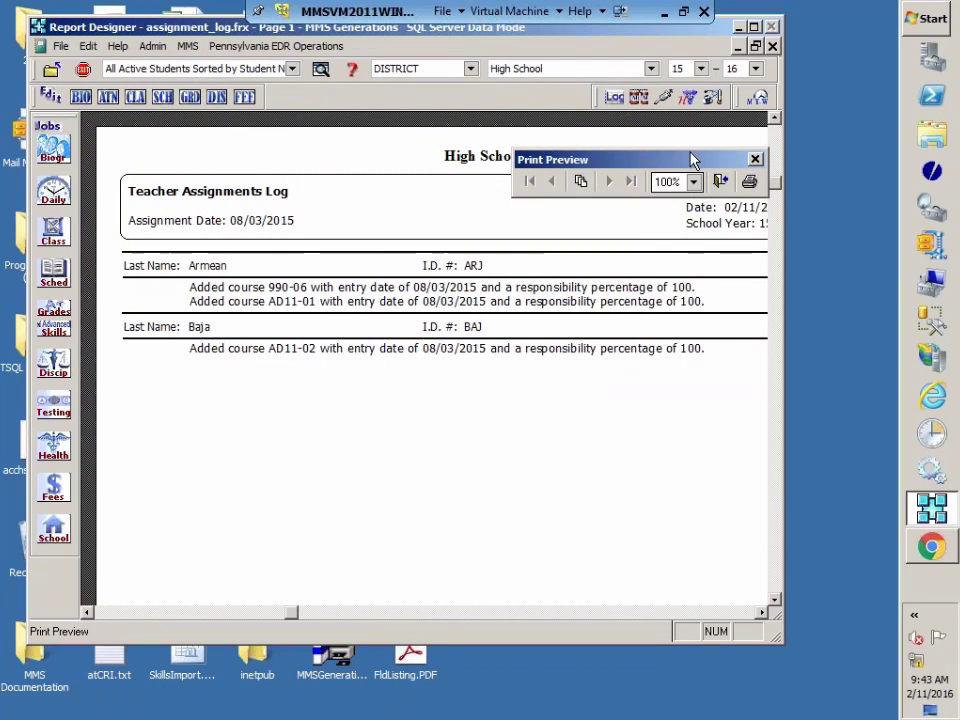
Step: Scroll through the Teacher Assignments Log of added courses at 100% responsibility, then close the preview
left_click_drag(690, 158, 356, 429)
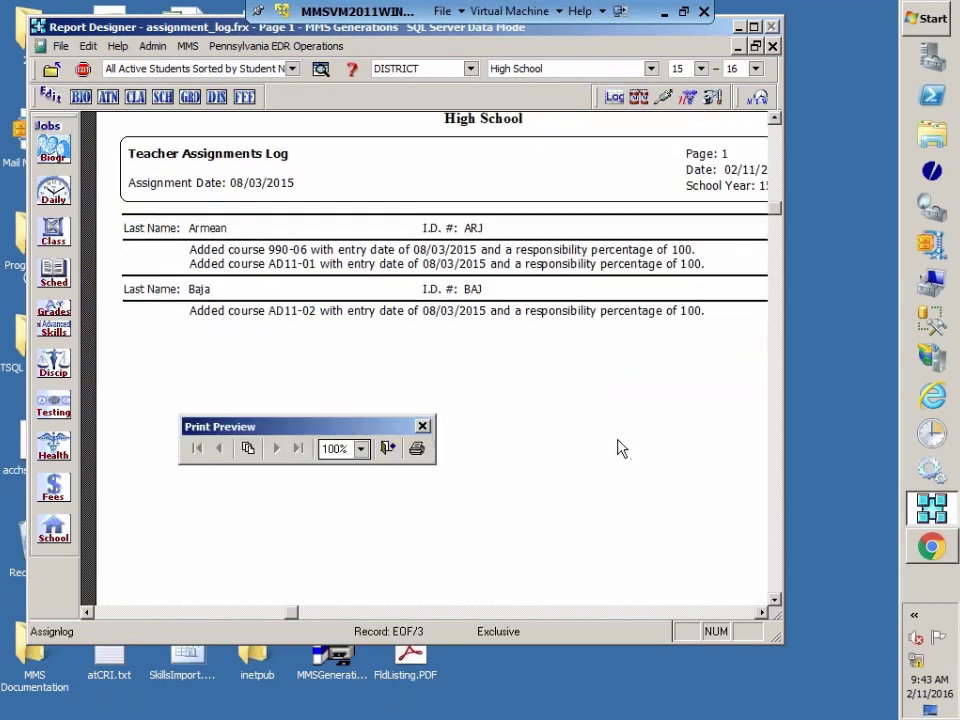
scroll(620, 450, "down", 5)
scroll(620, 448, "up", 4)
scroll(618, 448, "up", 2)
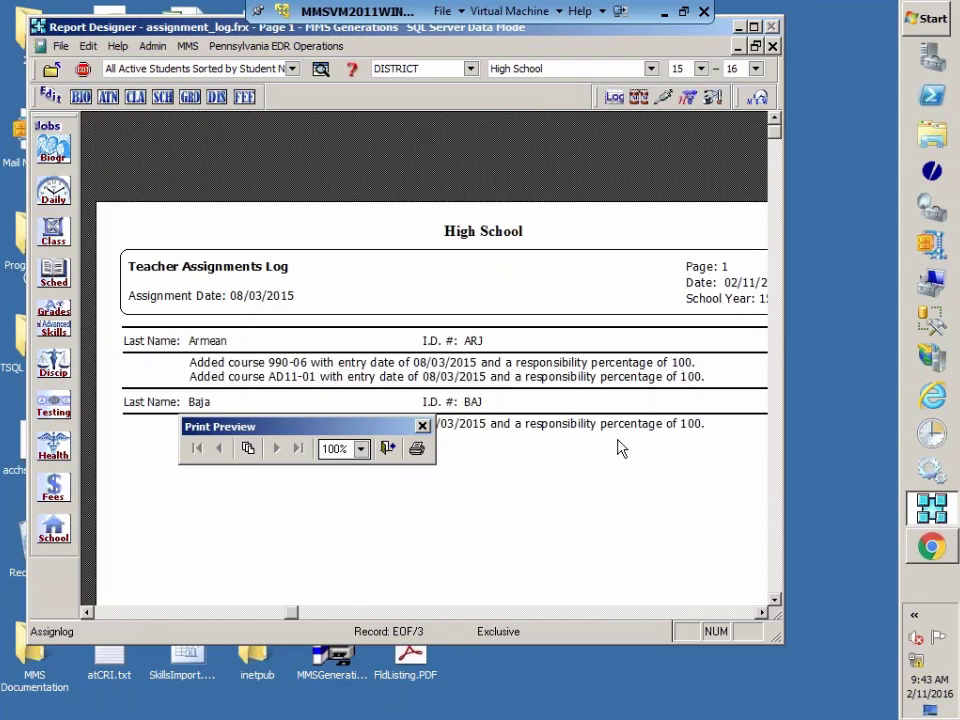
scroll(475, 488, "down", 3)
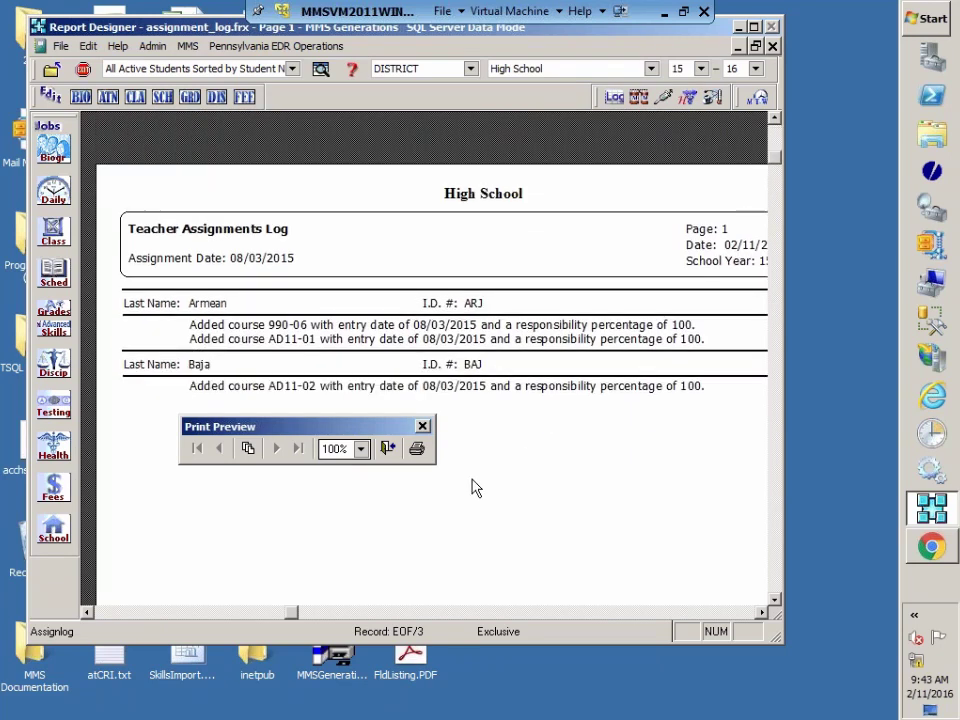
scroll(475, 488, "up", 2)
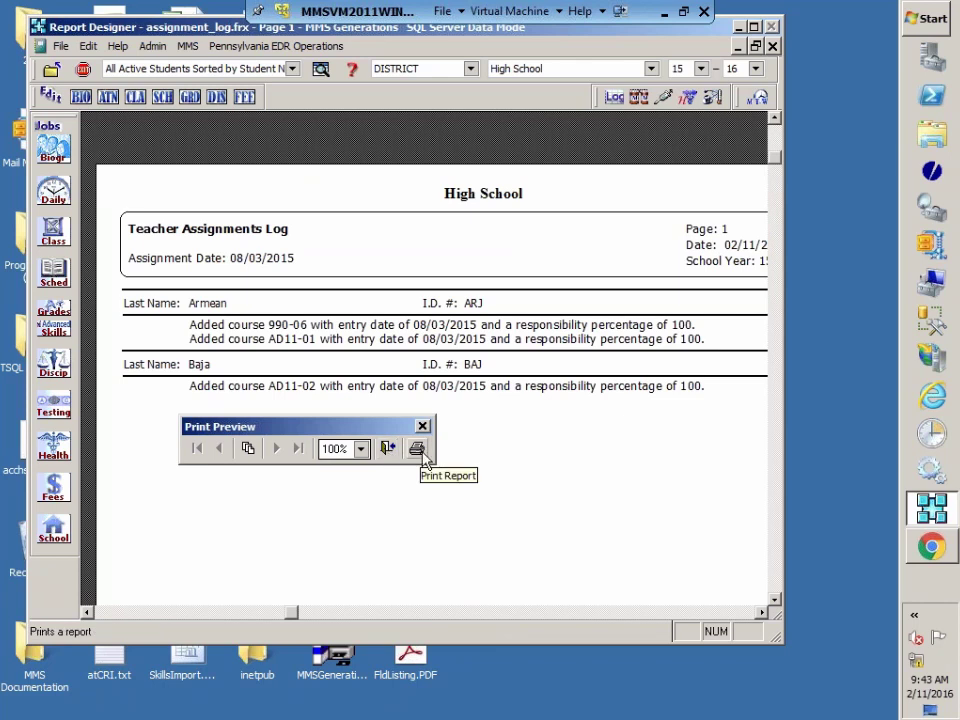
left_click(388, 449)
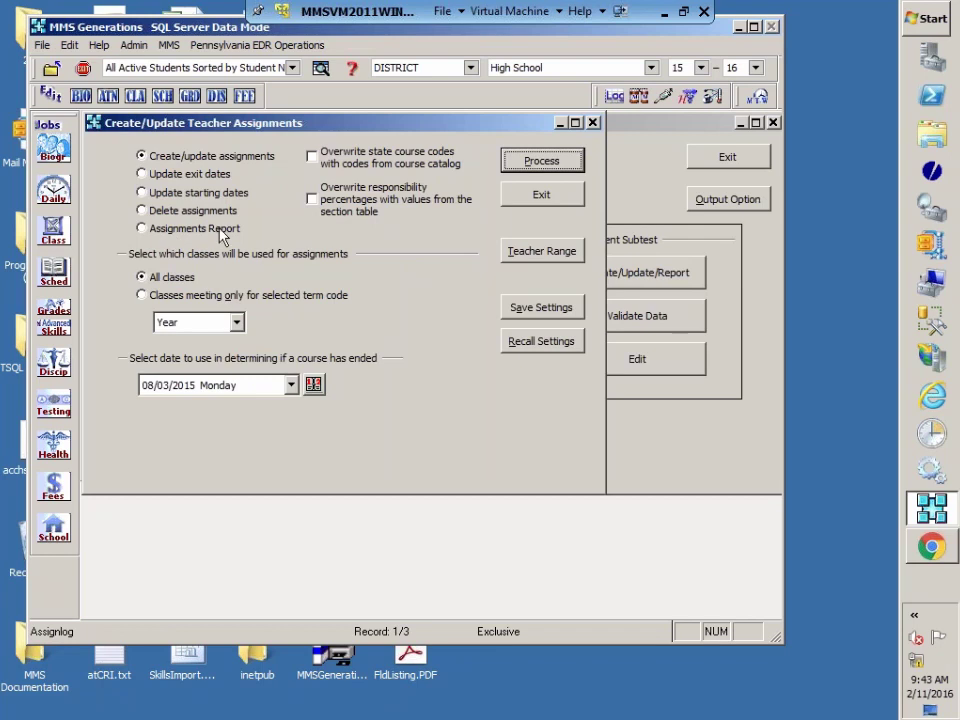
Step: Choose Assignments Report and process it to preview the High School Teacher Assignments Listing
left_click(143, 229)
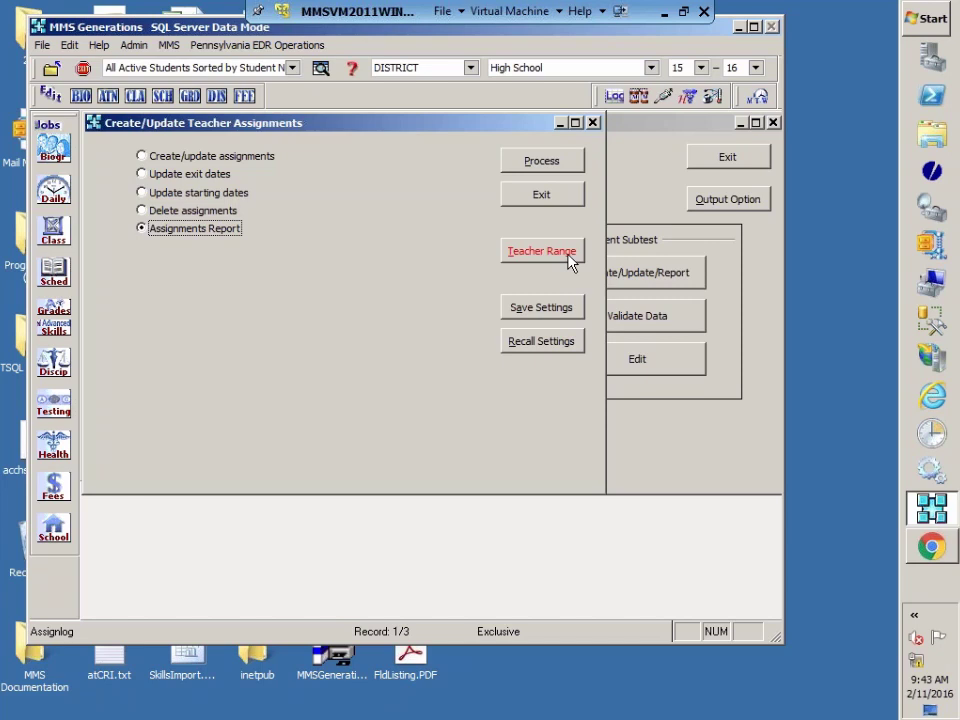
left_click(560, 161)
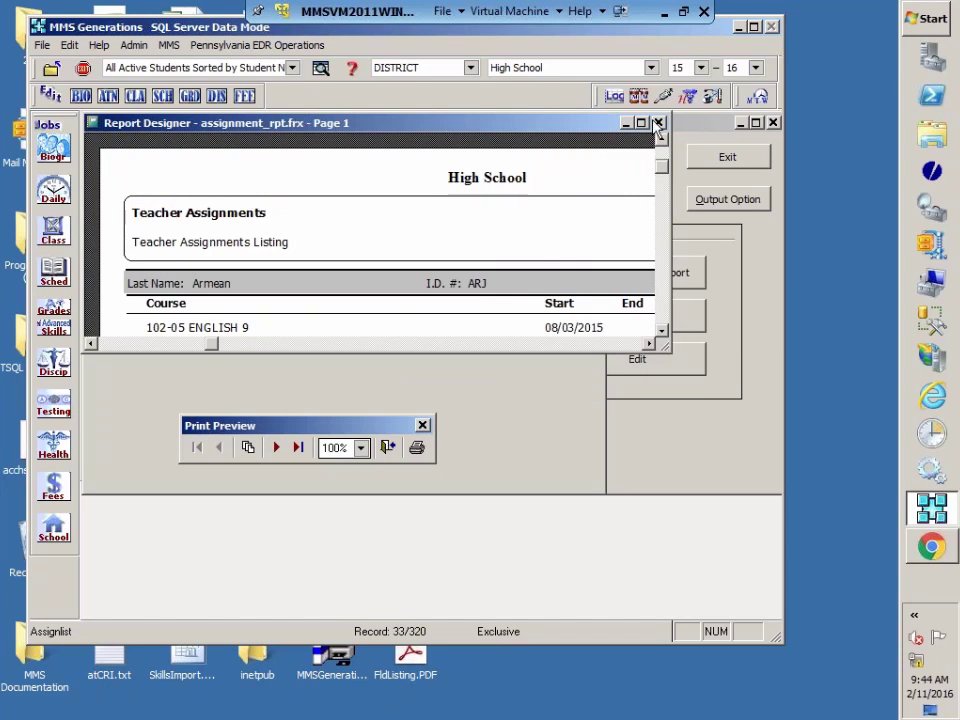
Step: Maximize and scroll the Teacher Assignments Listing of teachers' courses and start dates, then close it
left_click(642, 122)
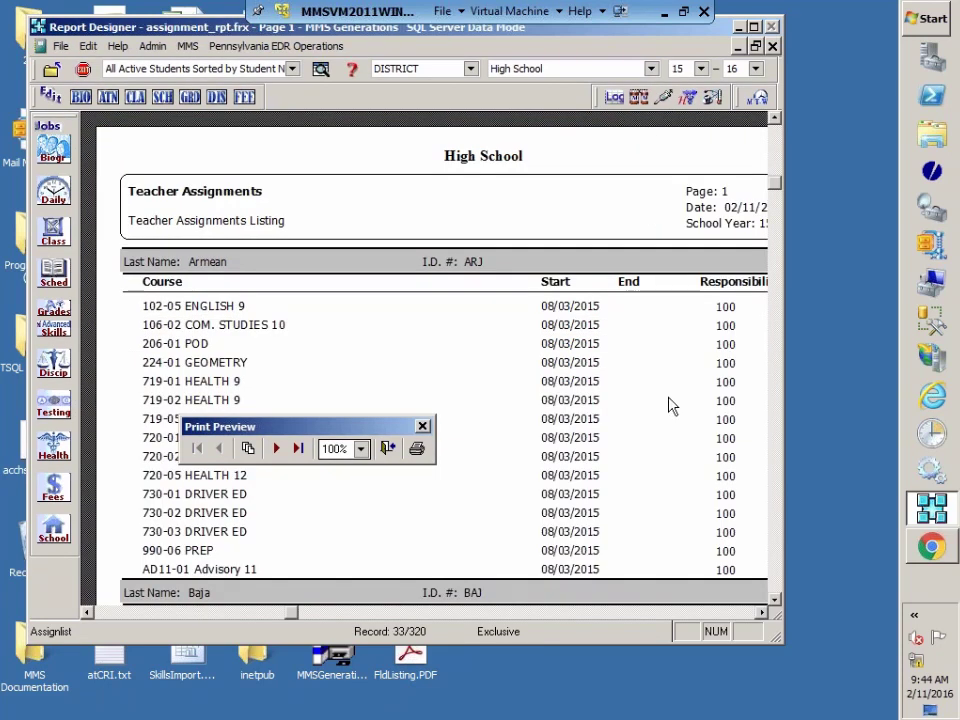
scroll(670, 405, "down", 8)
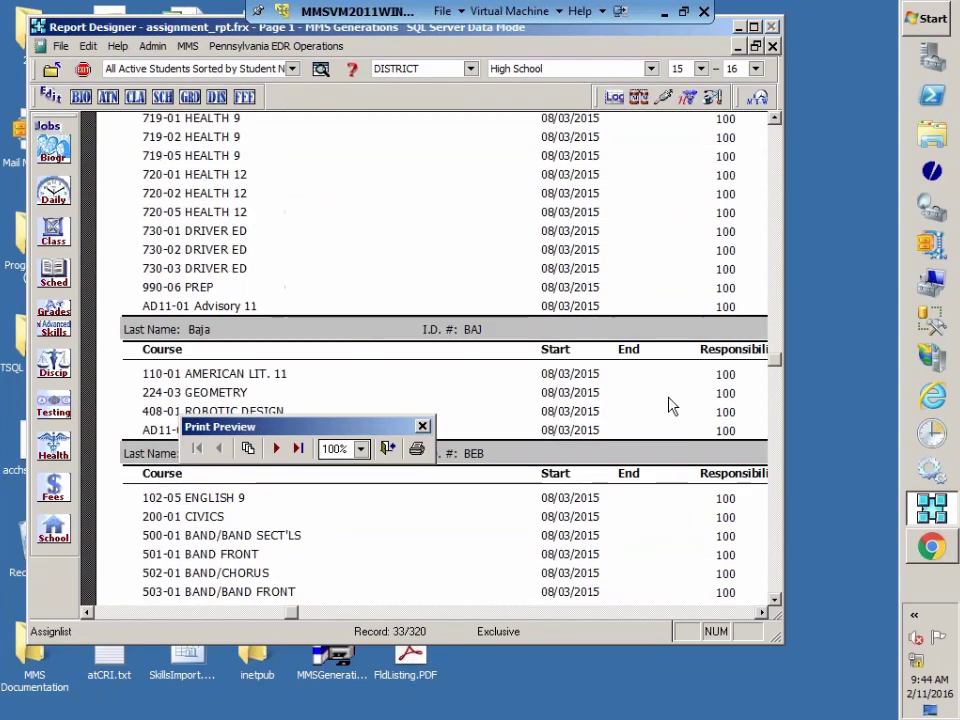
scroll(670, 405, "down", 3)
scroll(656, 405, "up", 6)
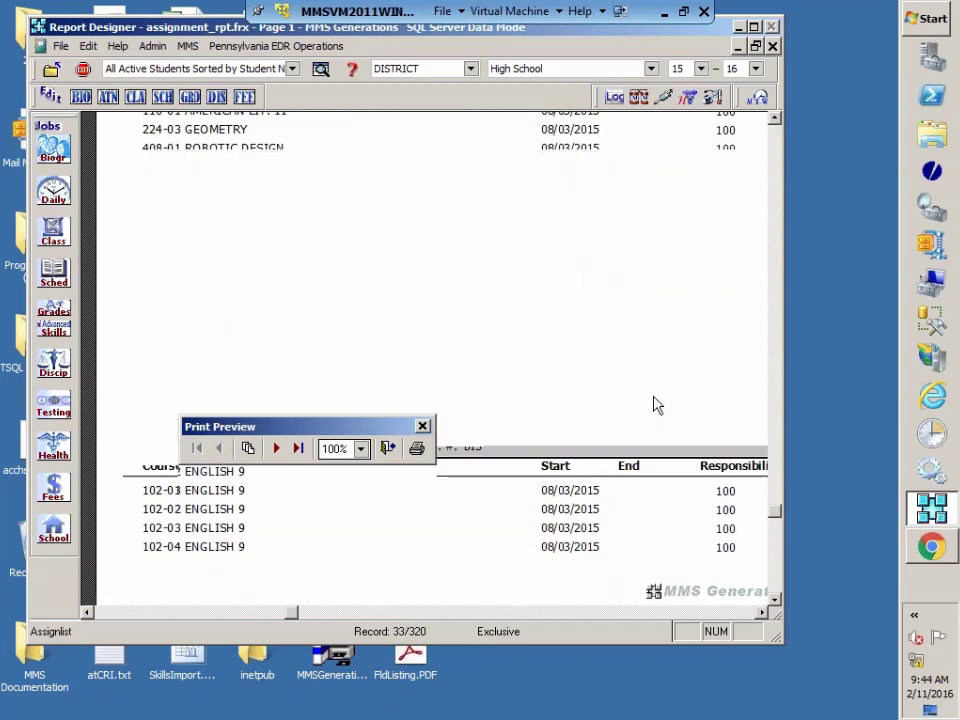
scroll(656, 405, "up", 7)
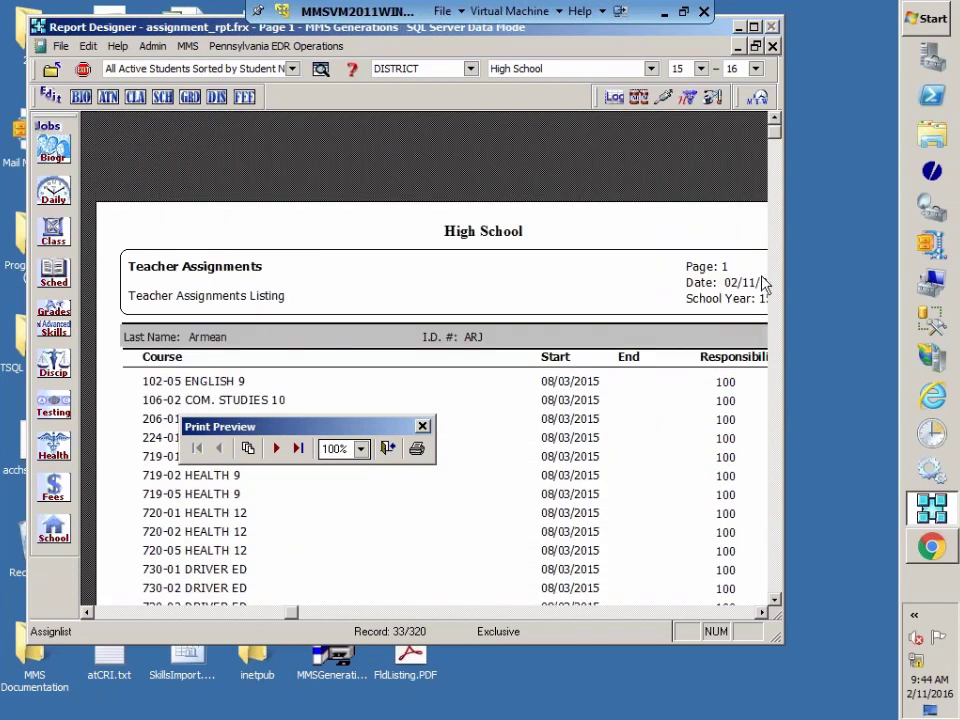
left_click(387, 448)
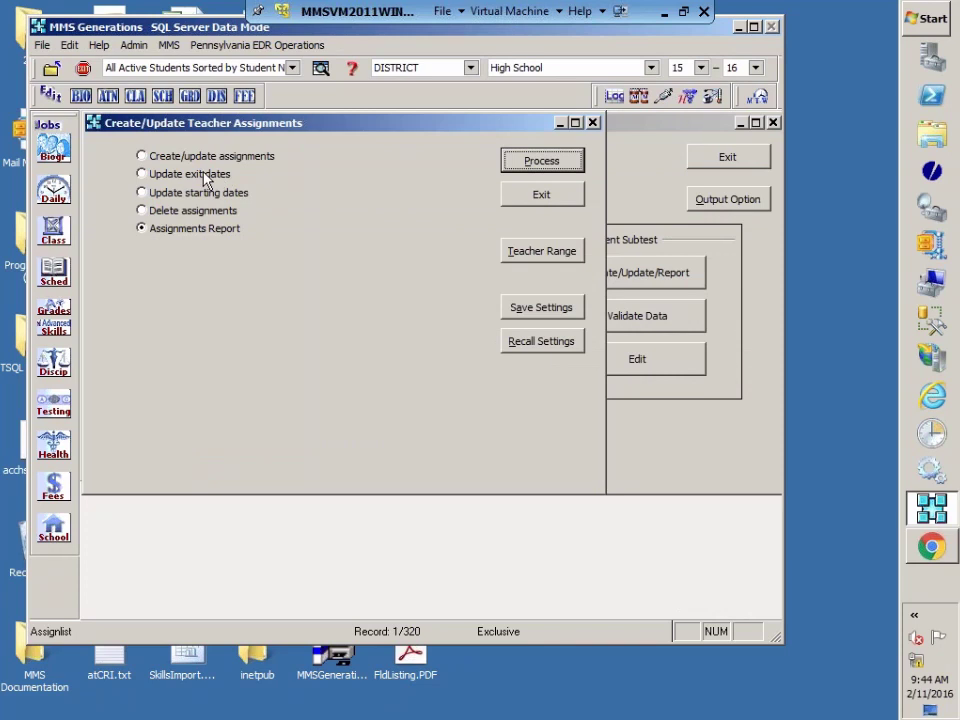
Step: Step through the Update exit dates, Update starting dates and Delete assignments options, then reselect Create/update assignments
left_click(160, 176)
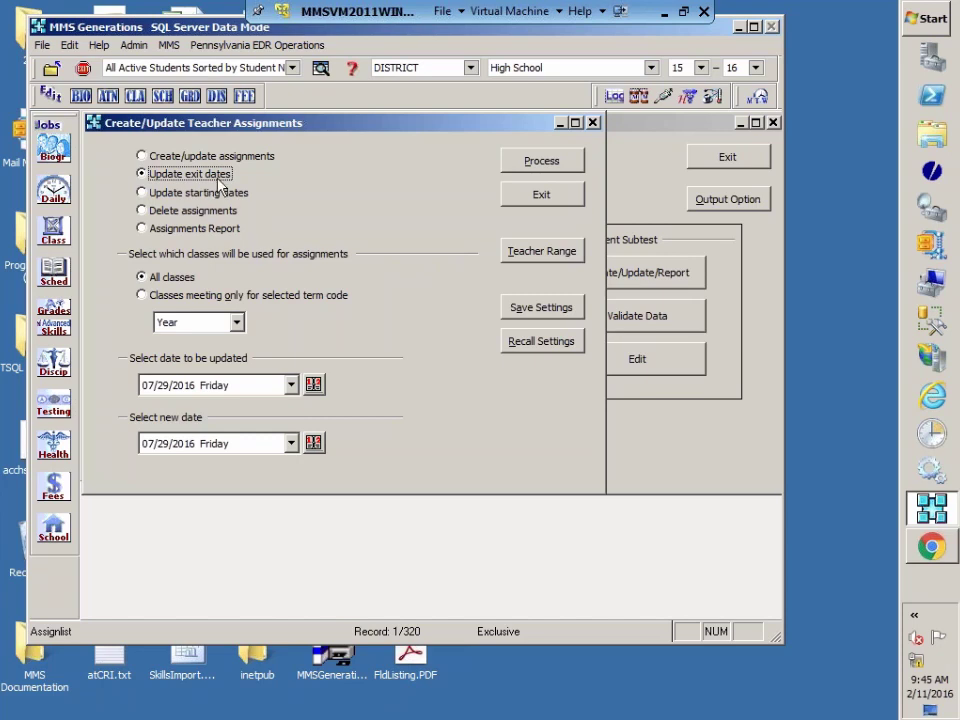
left_click(214, 192)
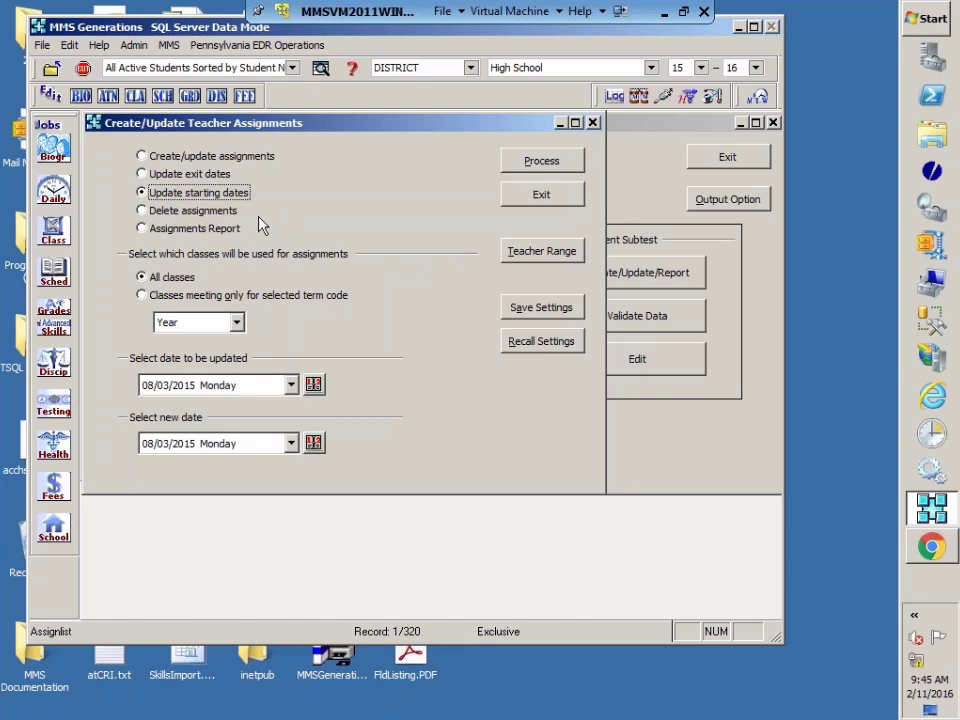
left_click(185, 210)
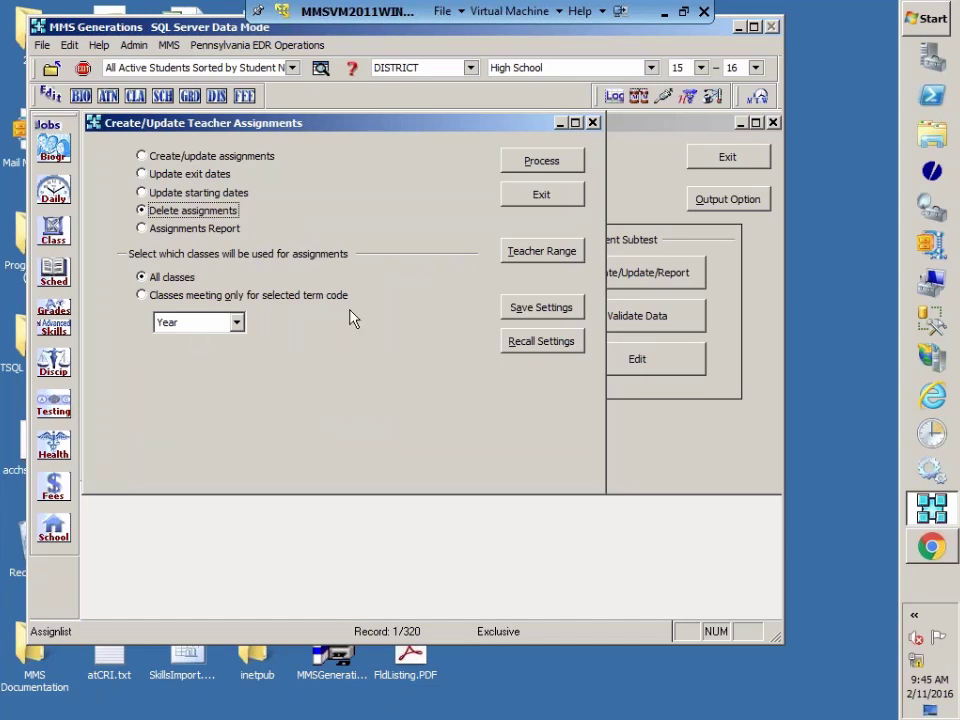
left_click(150, 157)
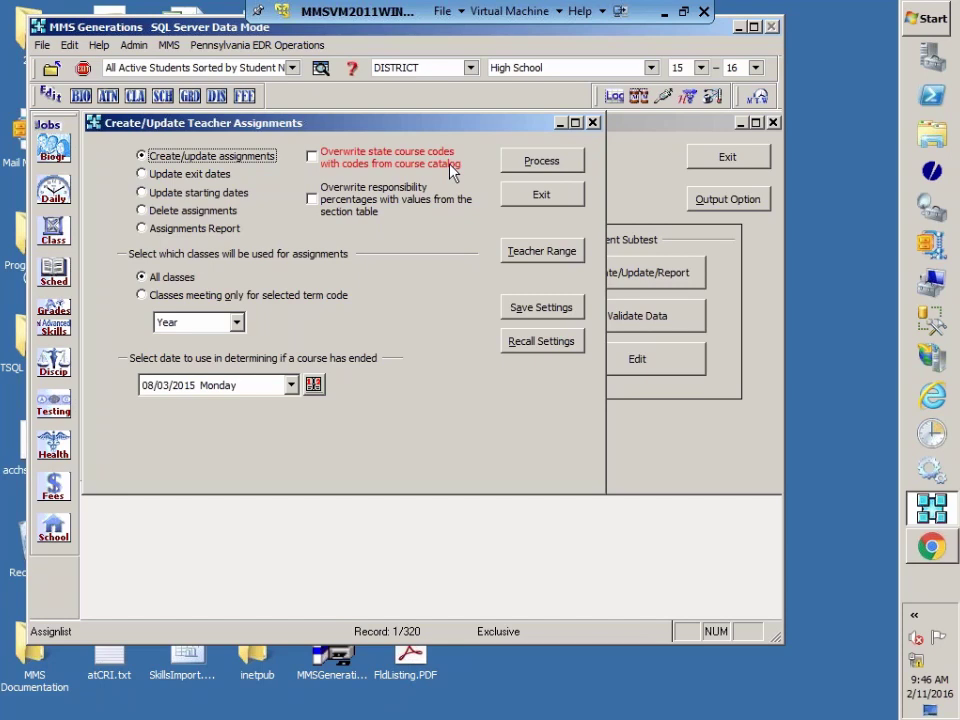
Step: Enable overwriting responsibility percentages with section table values, then exit the teacher assignments dialog
left_click(316, 201)
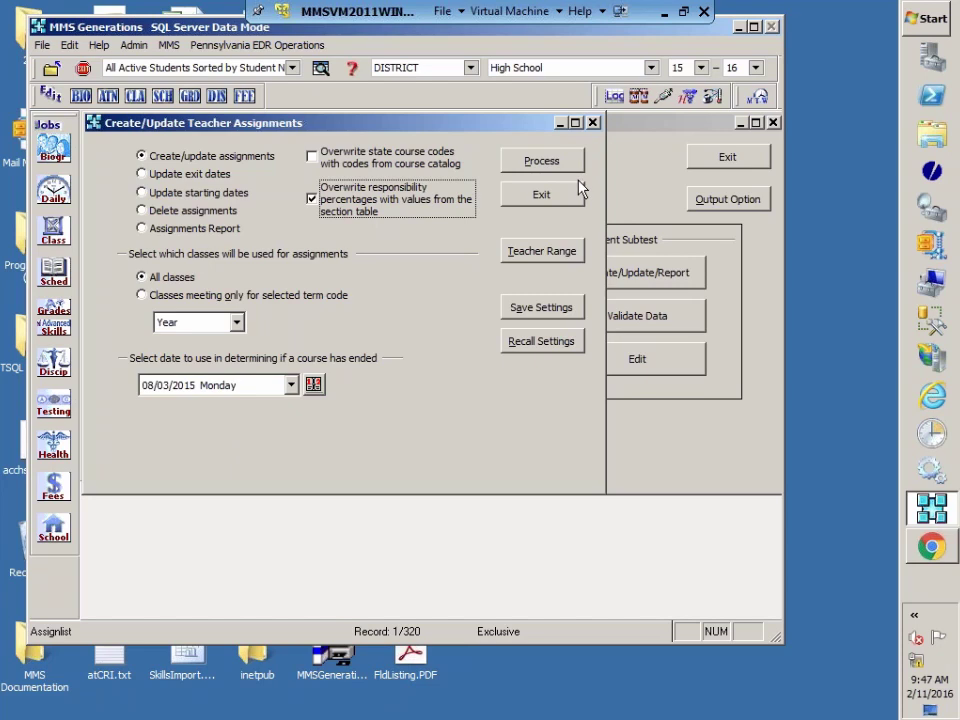
left_click(559, 197)
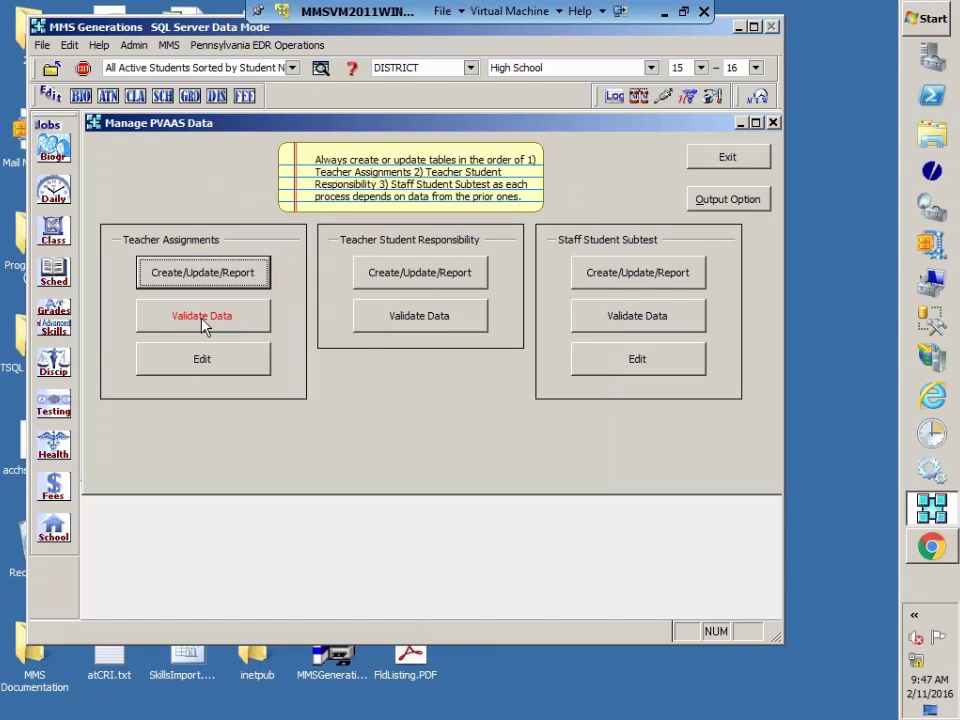
Step: Validate the Teacher Assignments data and bring up the Teacher Assignment Editor for the first teacher
left_click(203, 325)
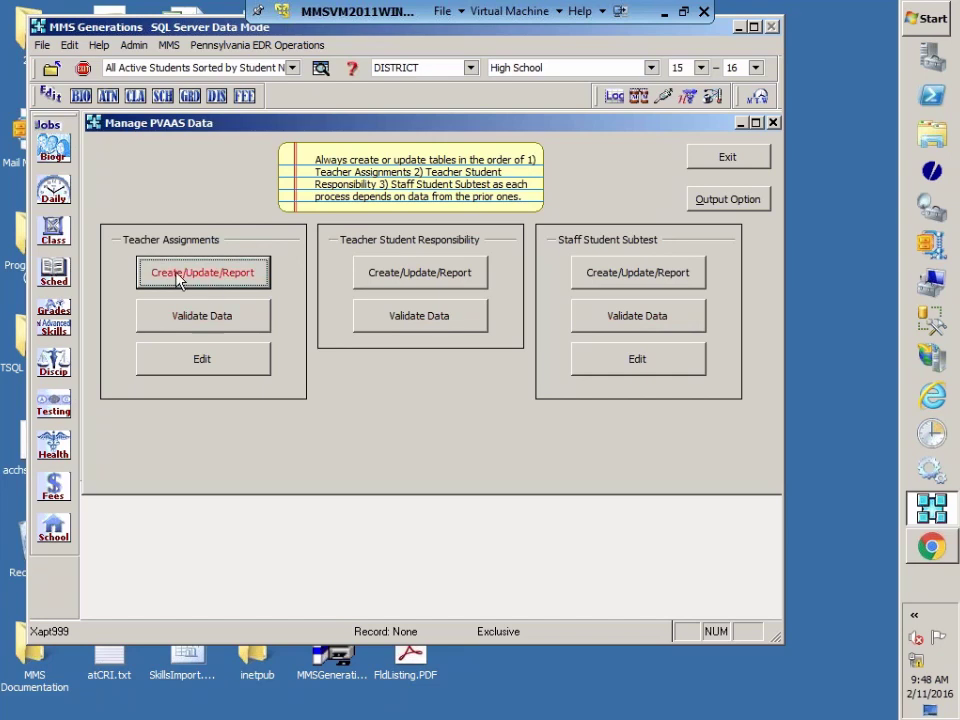
left_click(203, 376)
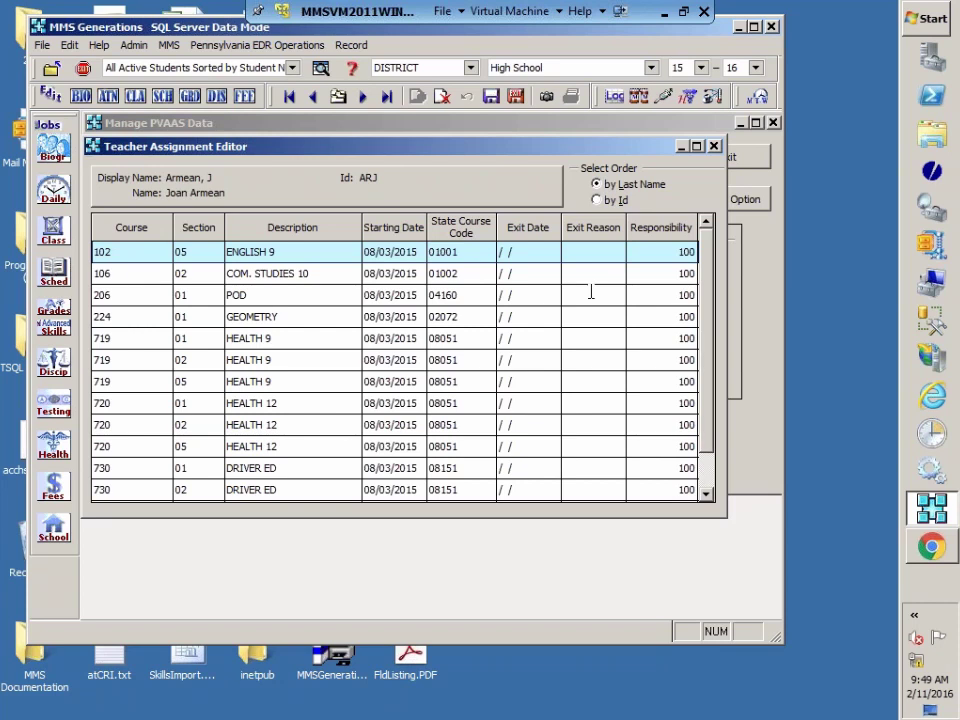
Step: Delete the 990 PREP and AD11 Advisory 11 assignments from the teacher's course list
left_click_drag(707, 321, 710, 410)
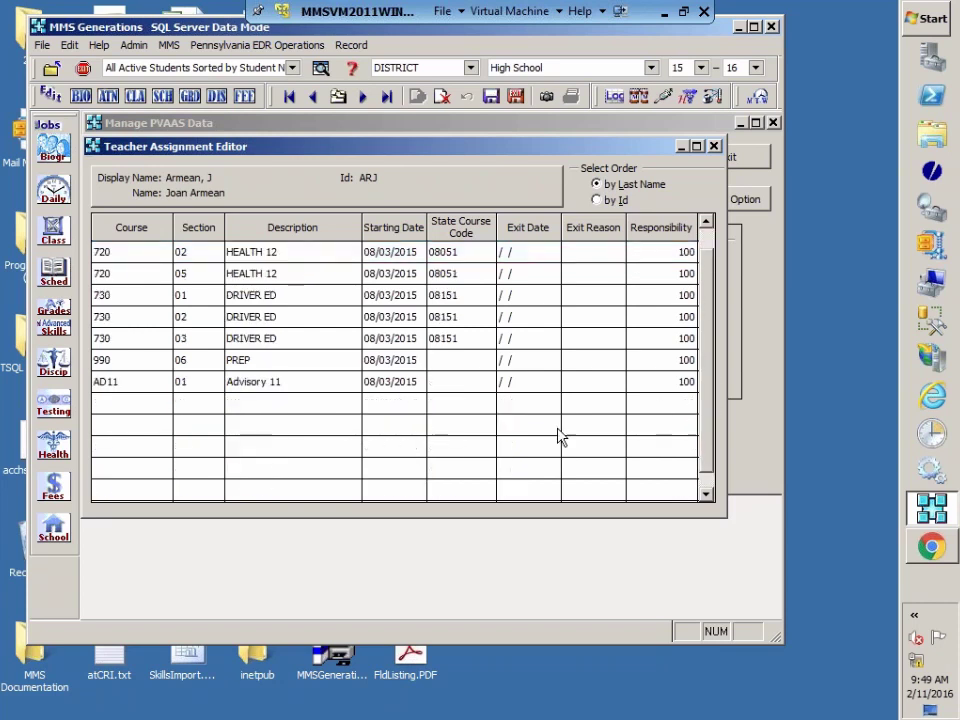
scroll(208, 332, "up", 3)
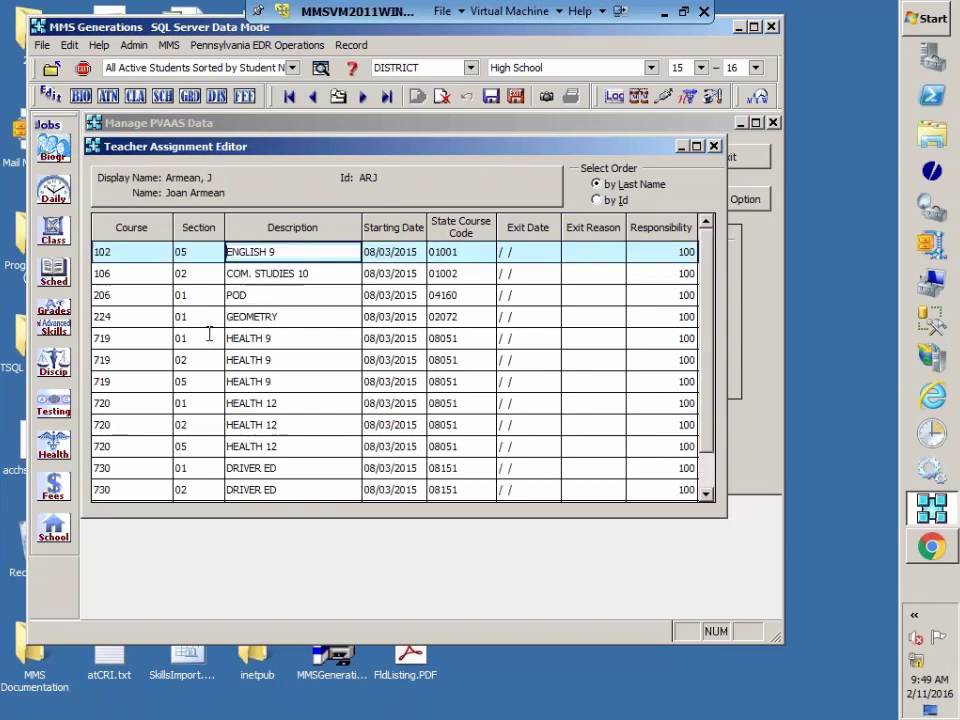
scroll(196, 336, "down", 3)
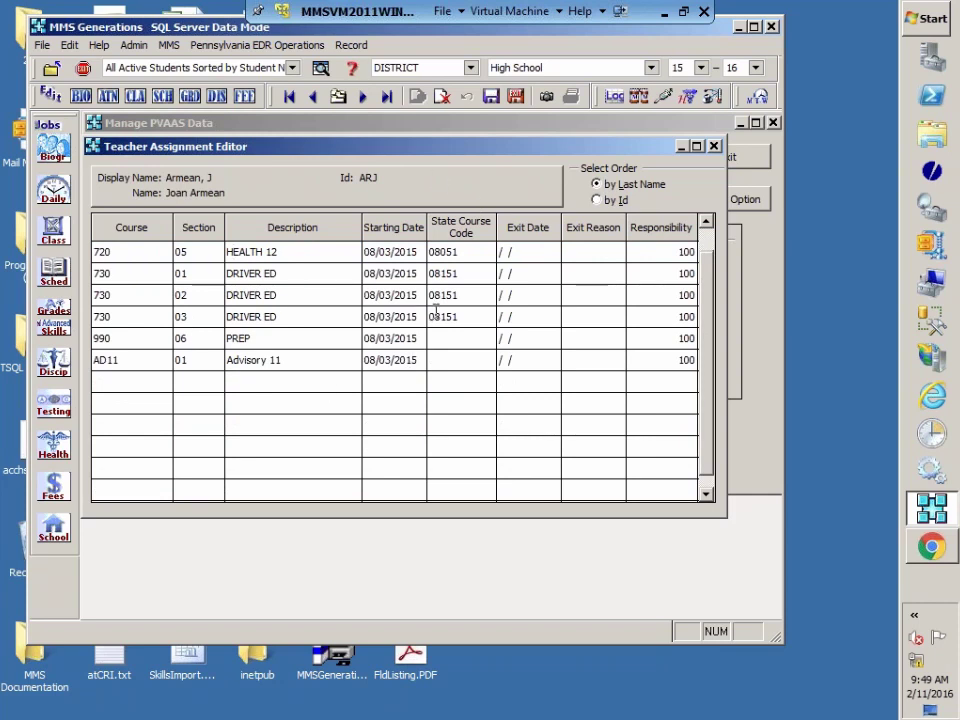
left_click(137, 338)
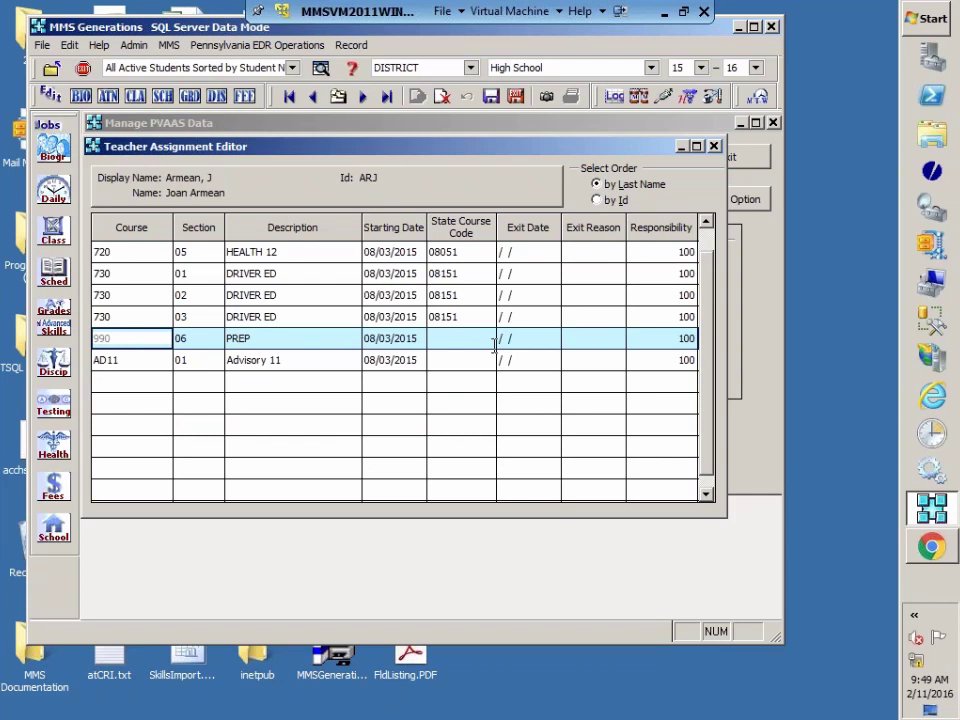
left_click(441, 96)
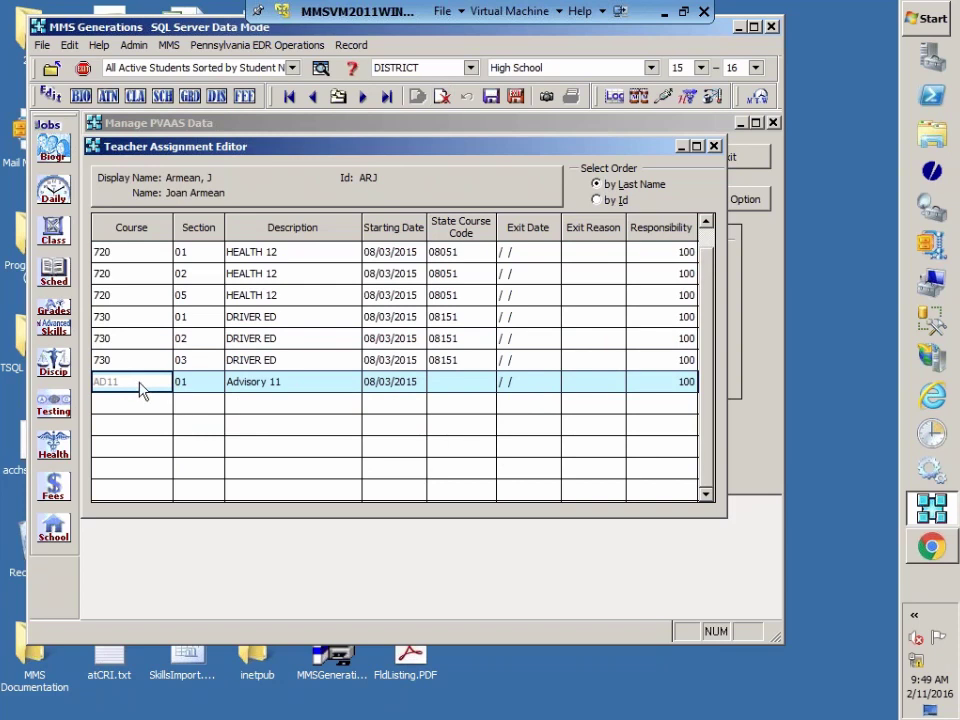
left_click(450, 95)
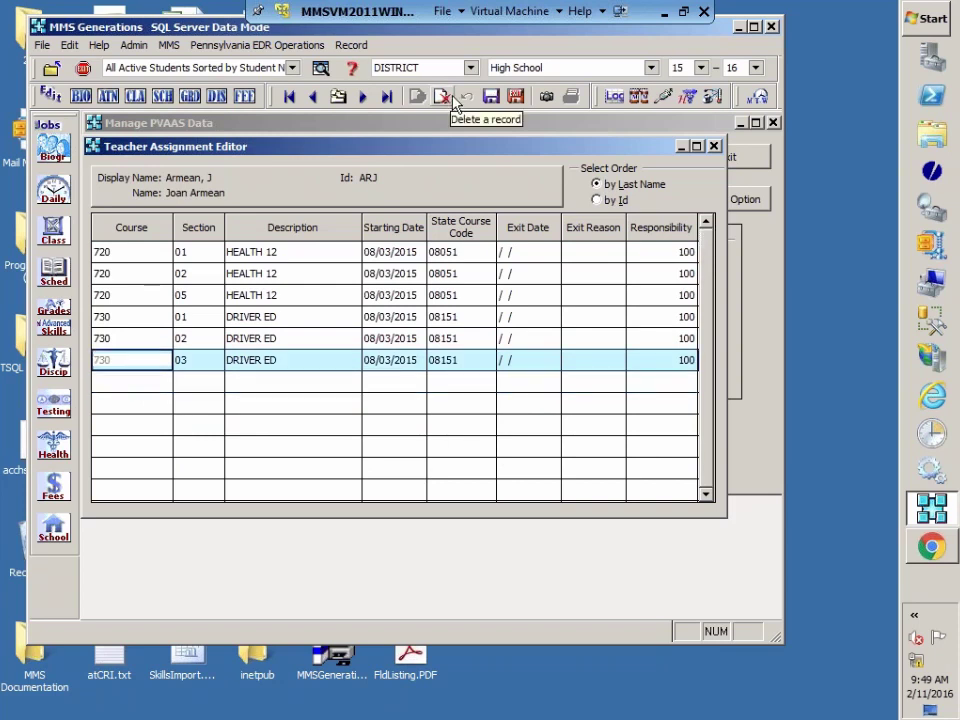
Step: Advance to the next teacher's record (courses 224, 408, AD11) and bring up the staff member list
scroll(590, 472, "up", 3)
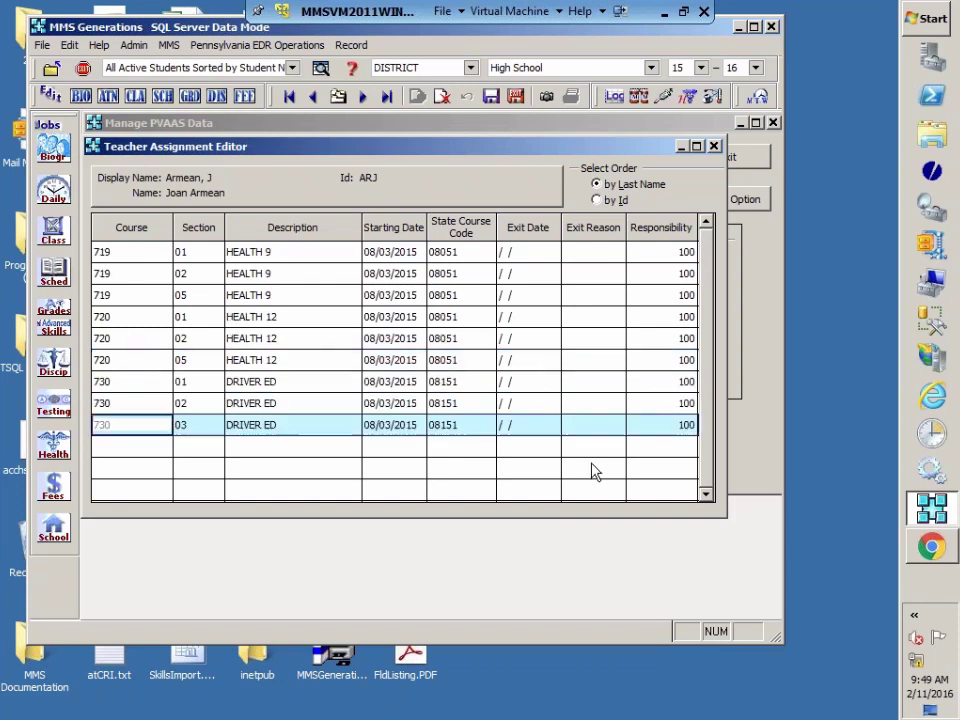
left_click(363, 96)
left_click(338, 96)
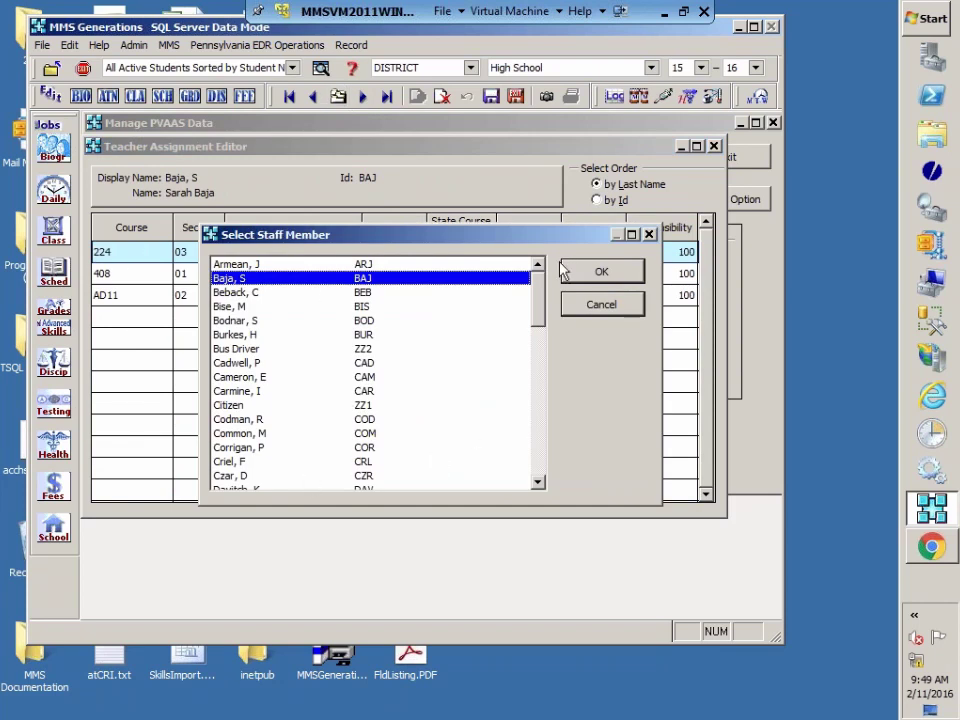
Step: Confirm the selected staff member to load their four assignments, then close the Teacher Assignment Editor
left_click(617, 270)
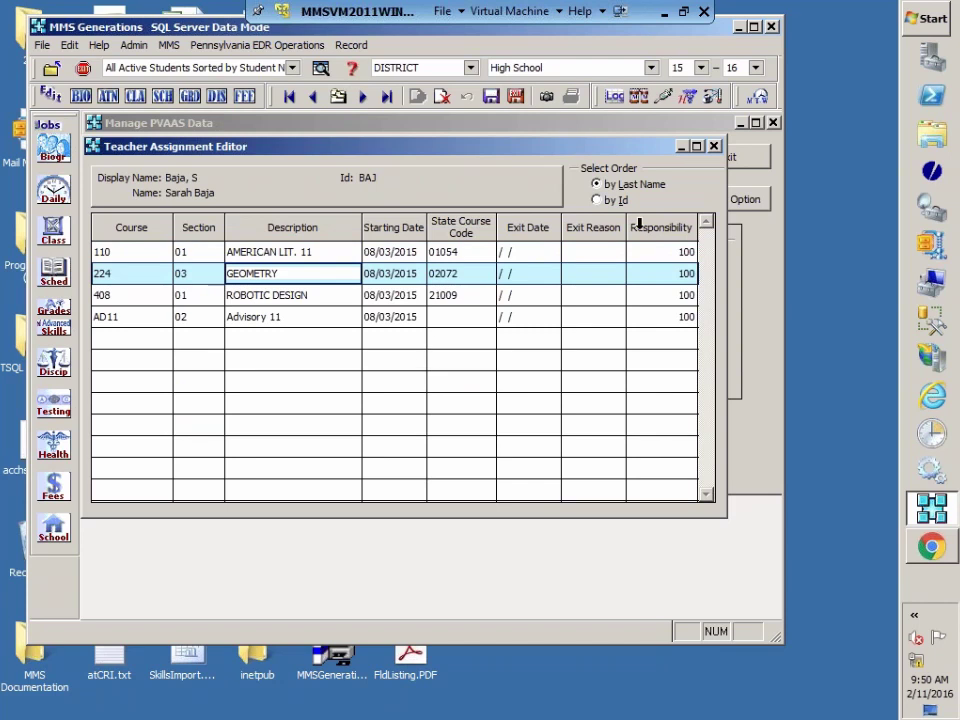
left_click(713, 146)
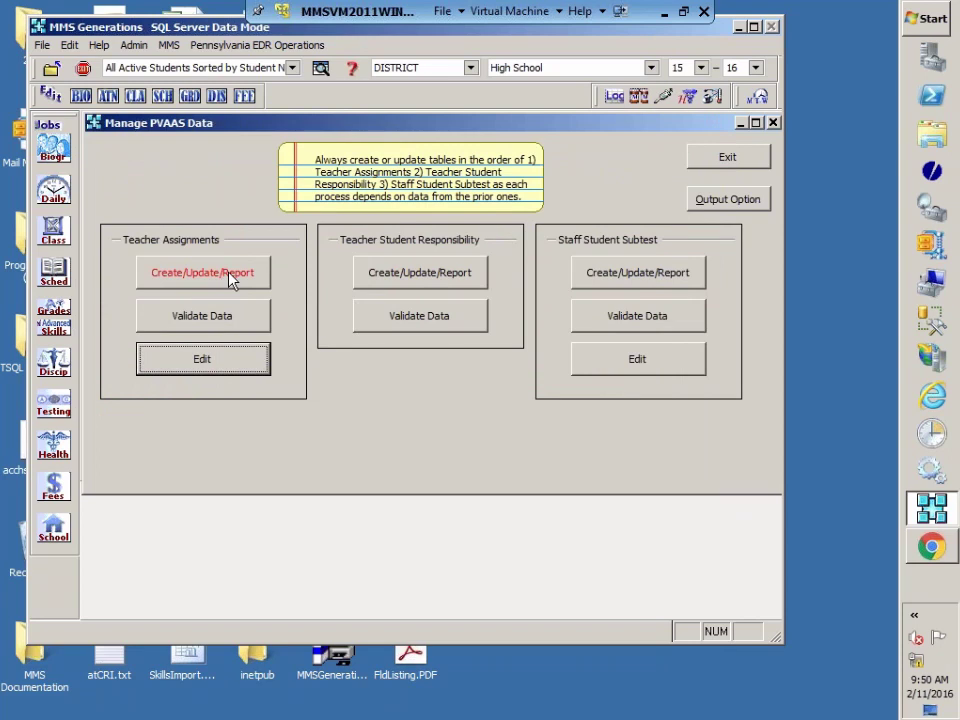
Step: Review the Teacher Assignments Create/Update/Report options and exit without changes
left_click(208, 278)
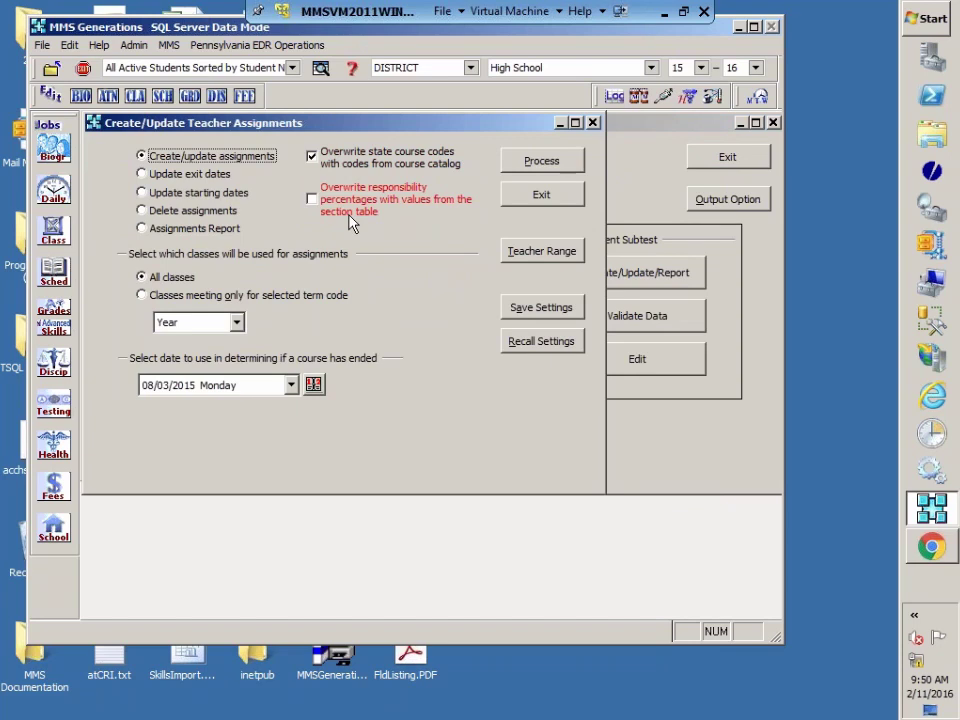
left_click(537, 195)
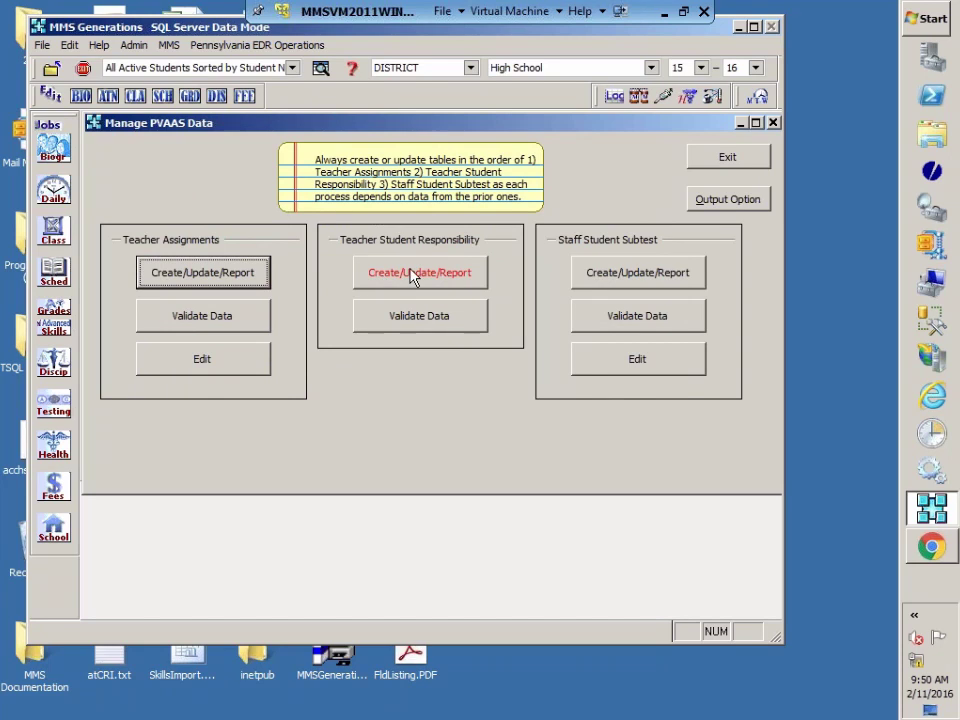
left_click(430, 277)
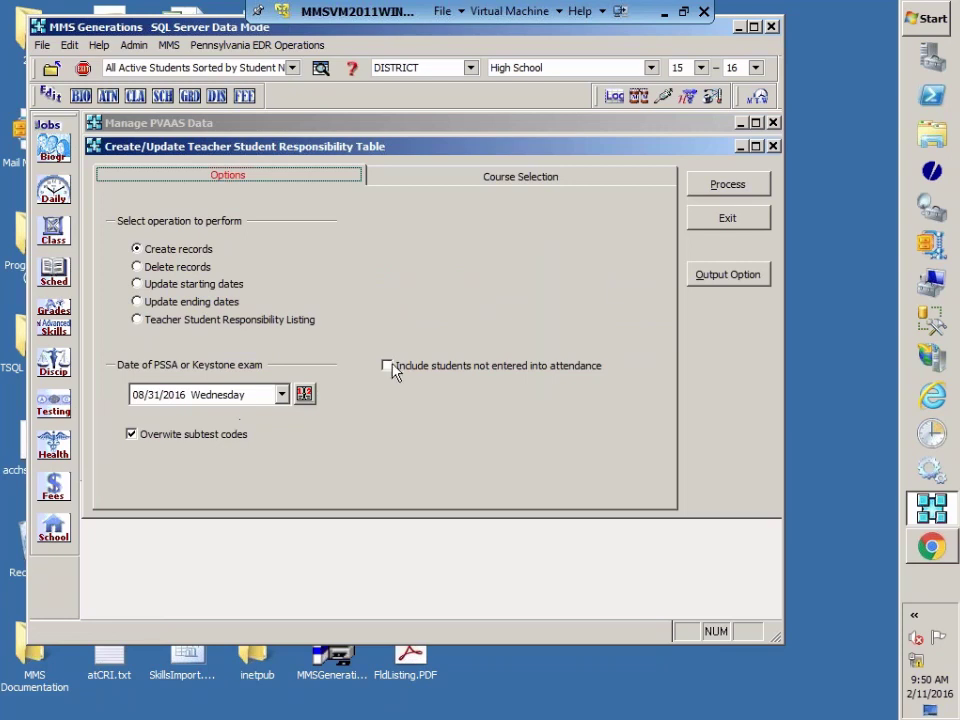
left_click(727, 218)
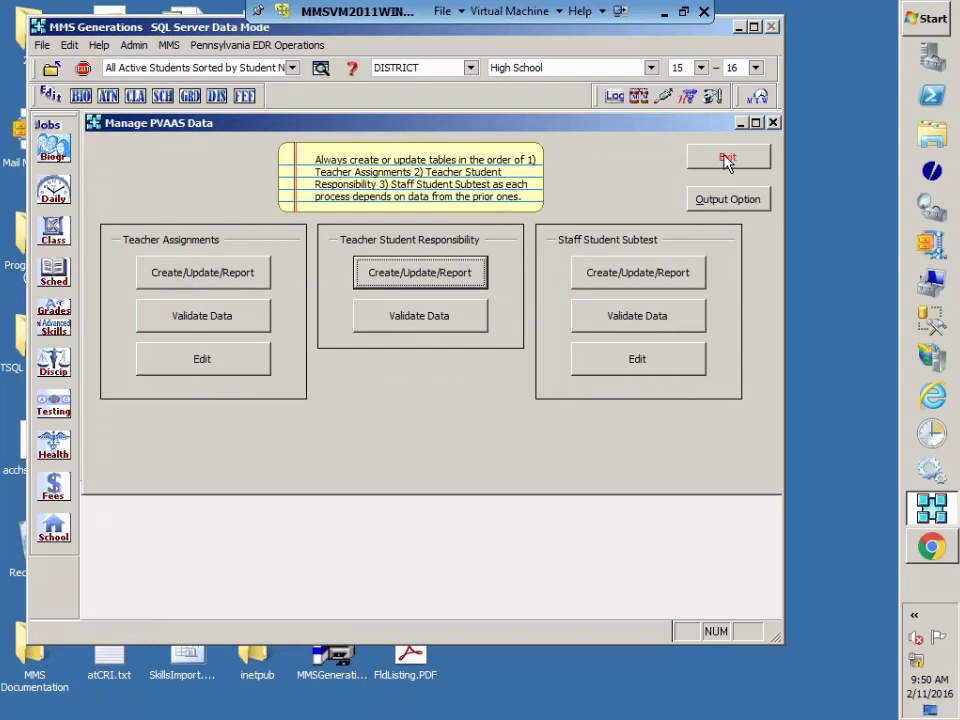
Step: Exit the Manage PVAAS Data window
left_click(726, 158)
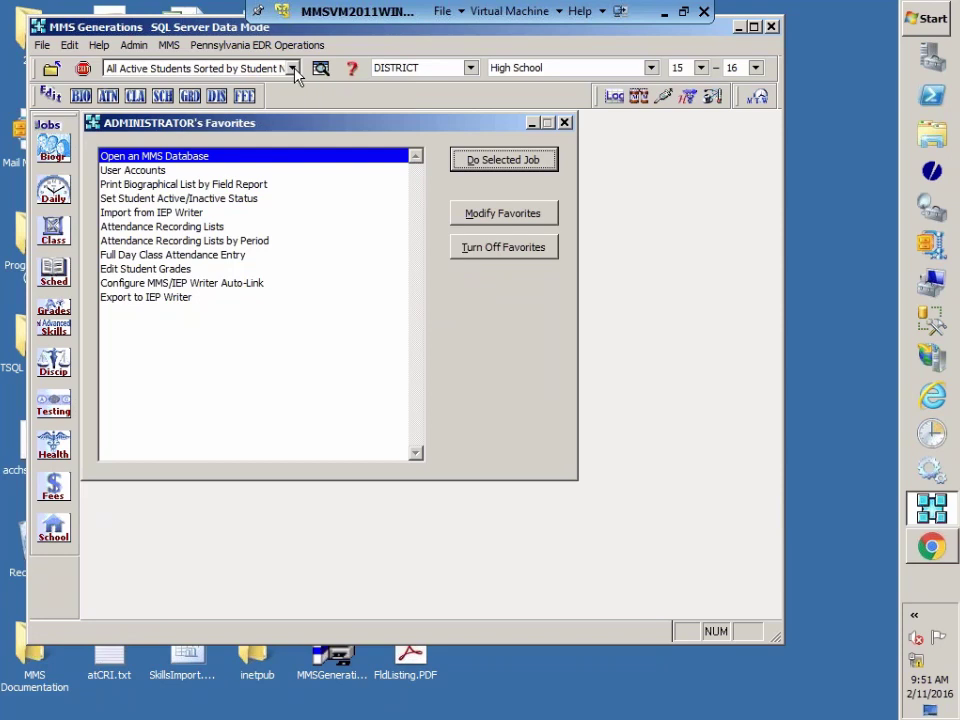
Step: Set the toolbar student filter to All Students-Sorted by Student Name (506 students)
left_click(292, 69)
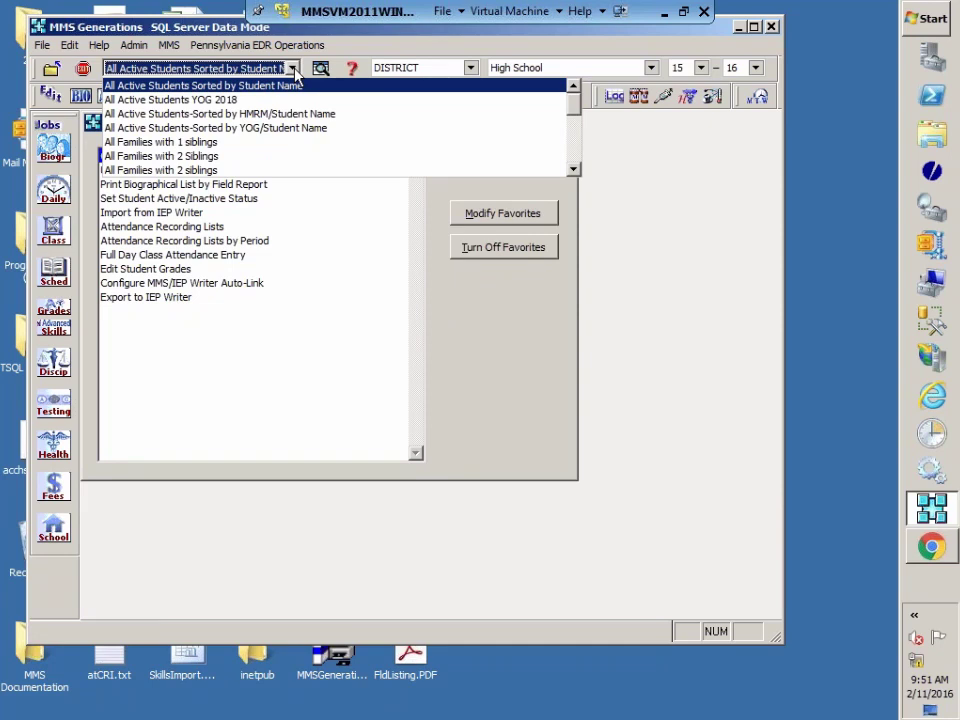
left_click(573, 169)
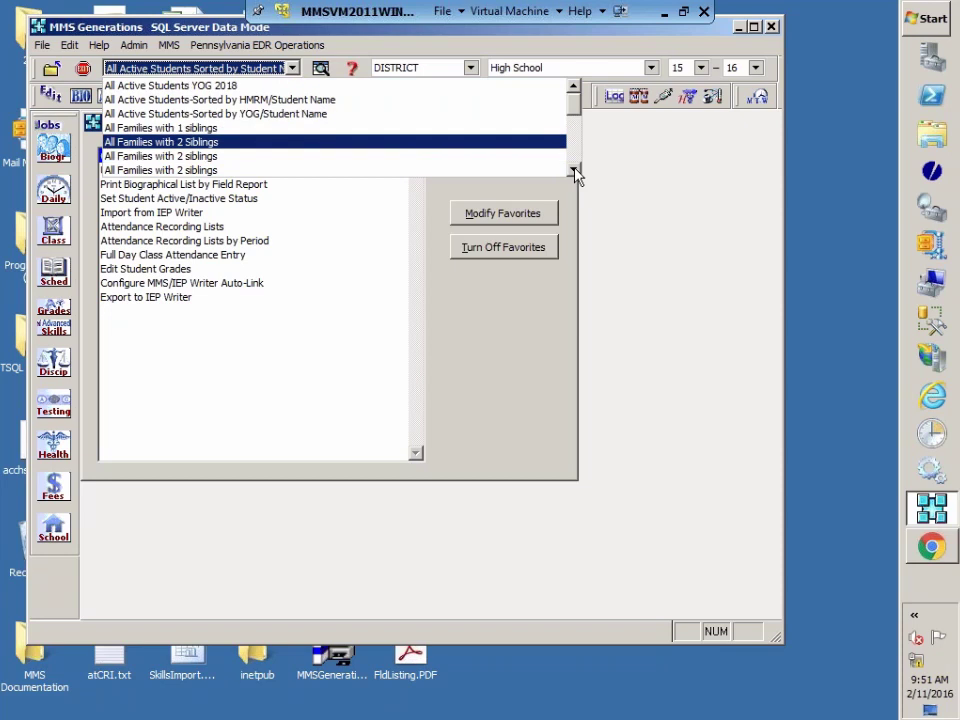
left_click(573, 169)
left_click_drag(573, 170, 573, 170)
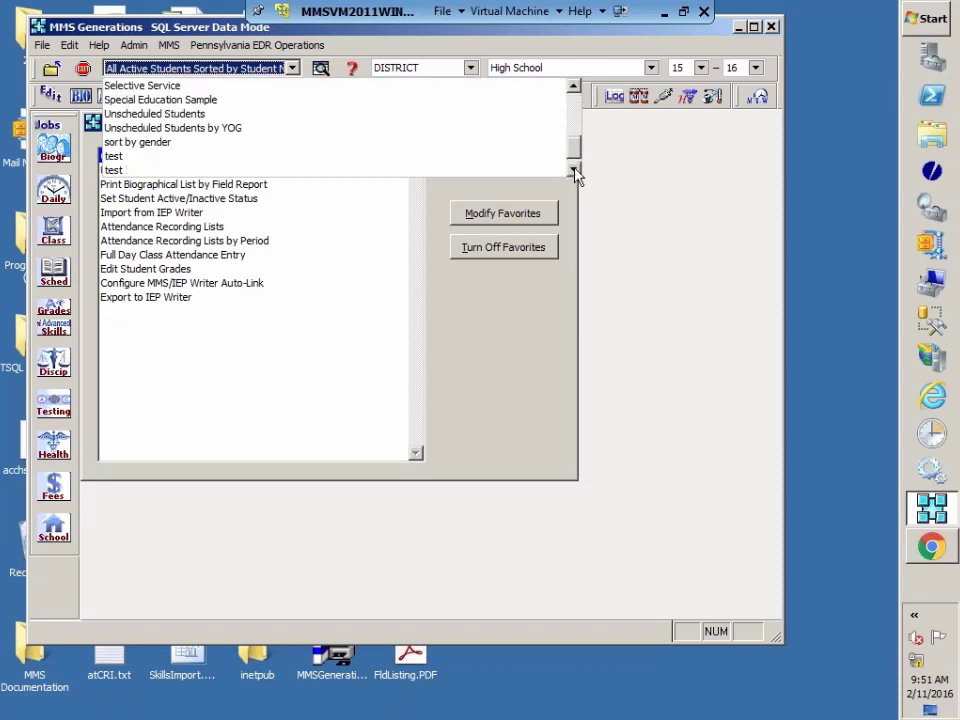
left_click(574, 88)
left_click_drag(574, 88, 574, 88)
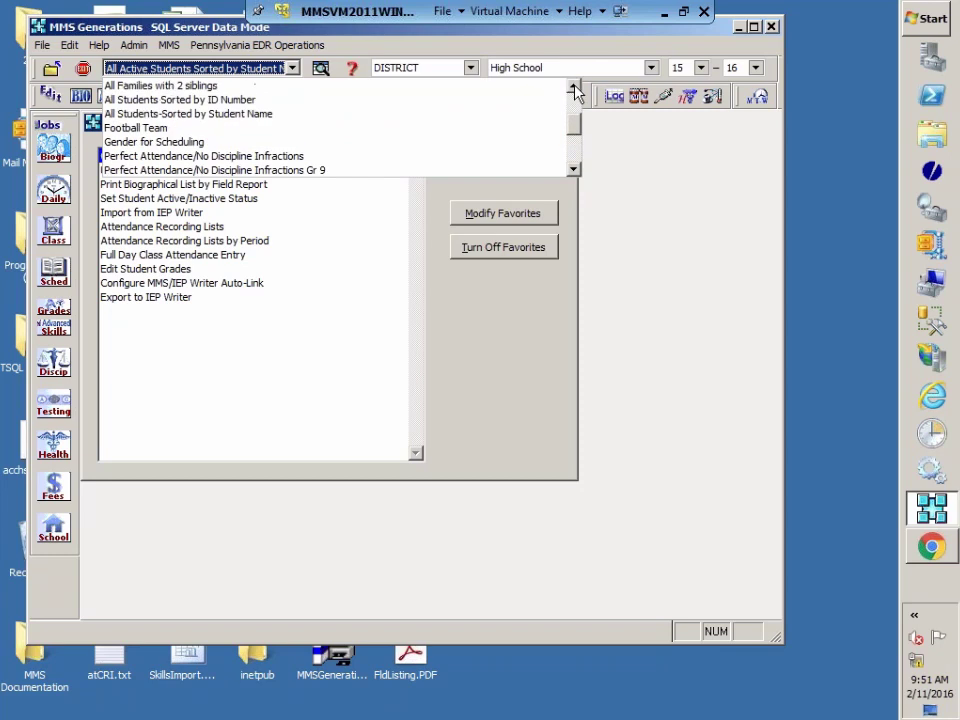
left_click(208, 114)
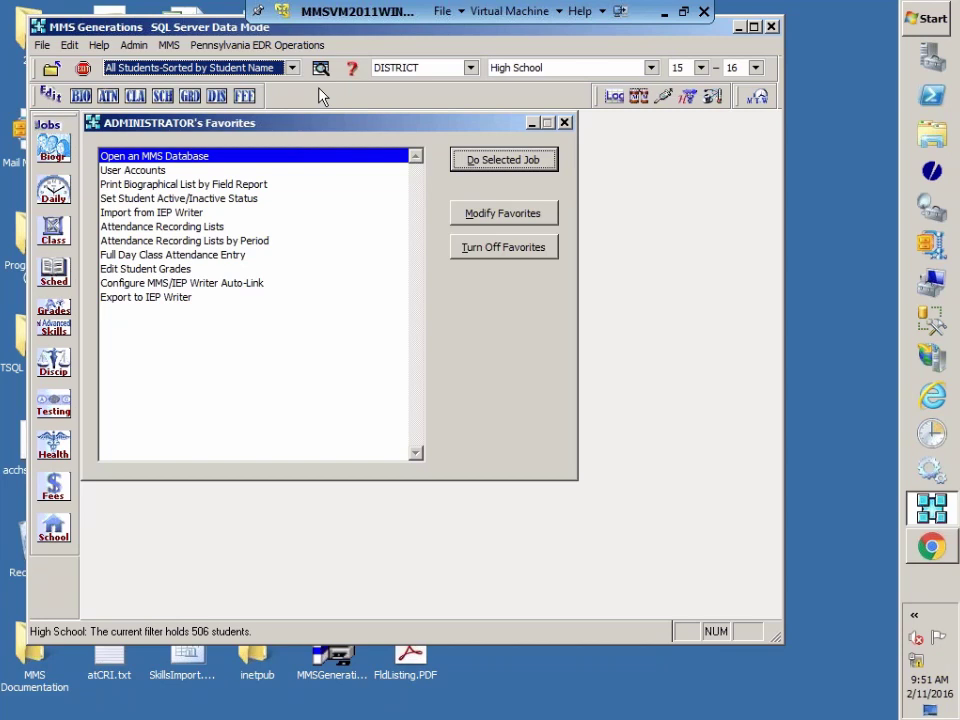
Step: Start Mass Edit Biographical Information from the Biogr Operations menu and select the SCH_FLAG field
left_click(55, 154)
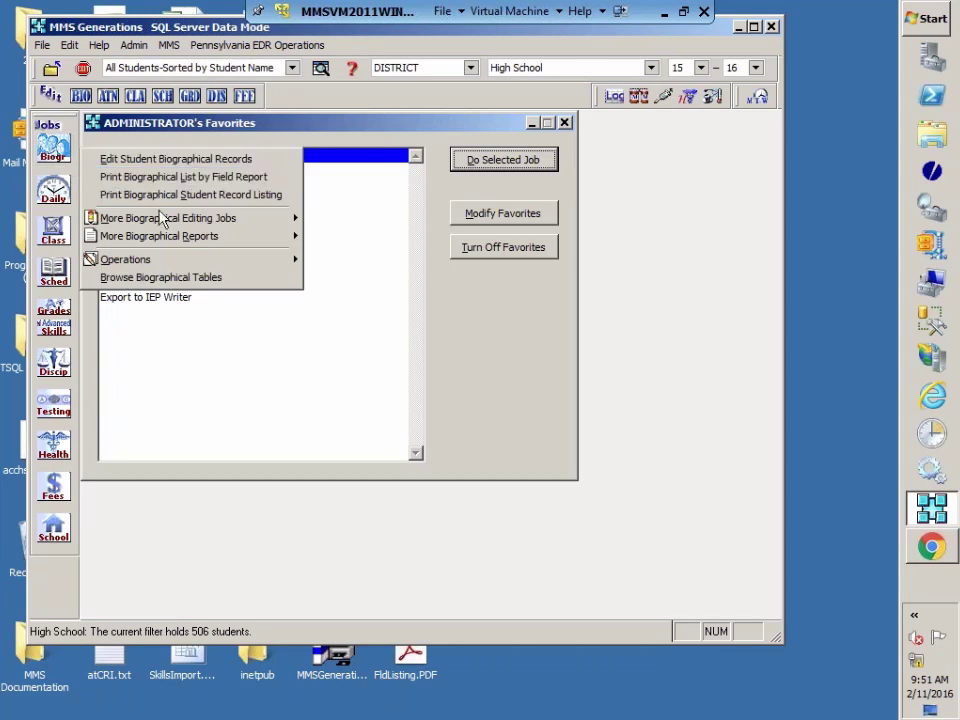
mouse_move(158, 242)
mouse_move(139, 266)
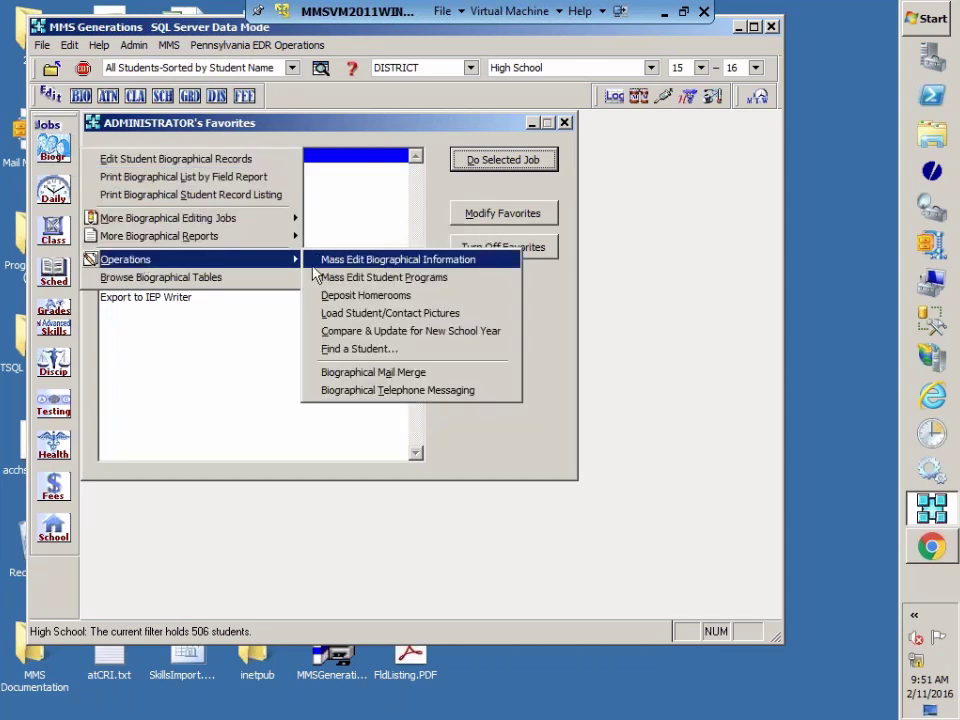
left_click(392, 262)
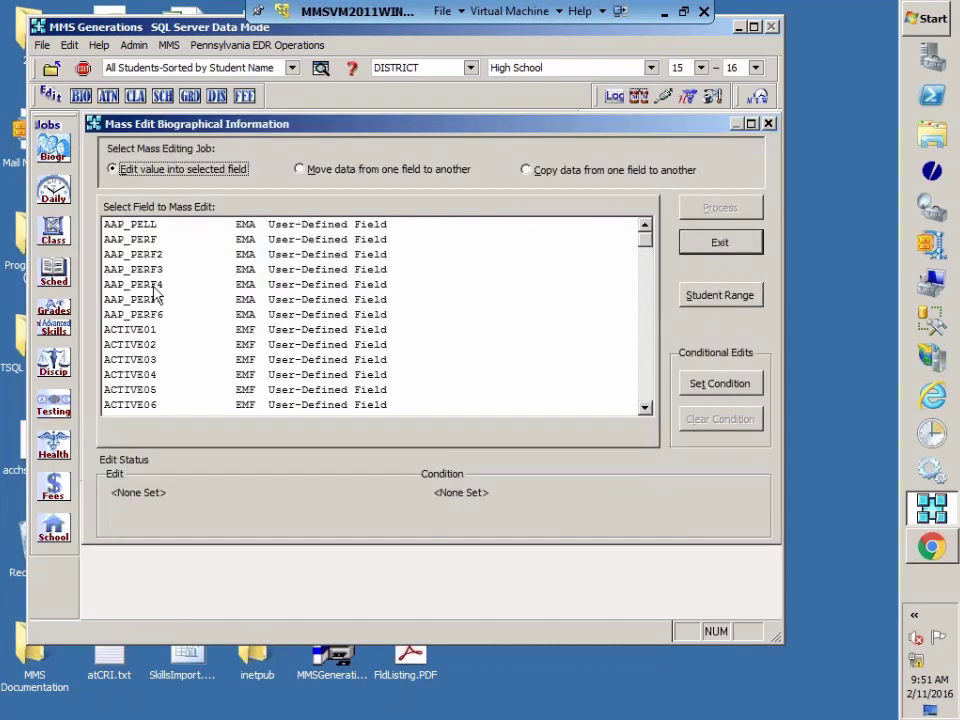
left_click(155, 287)
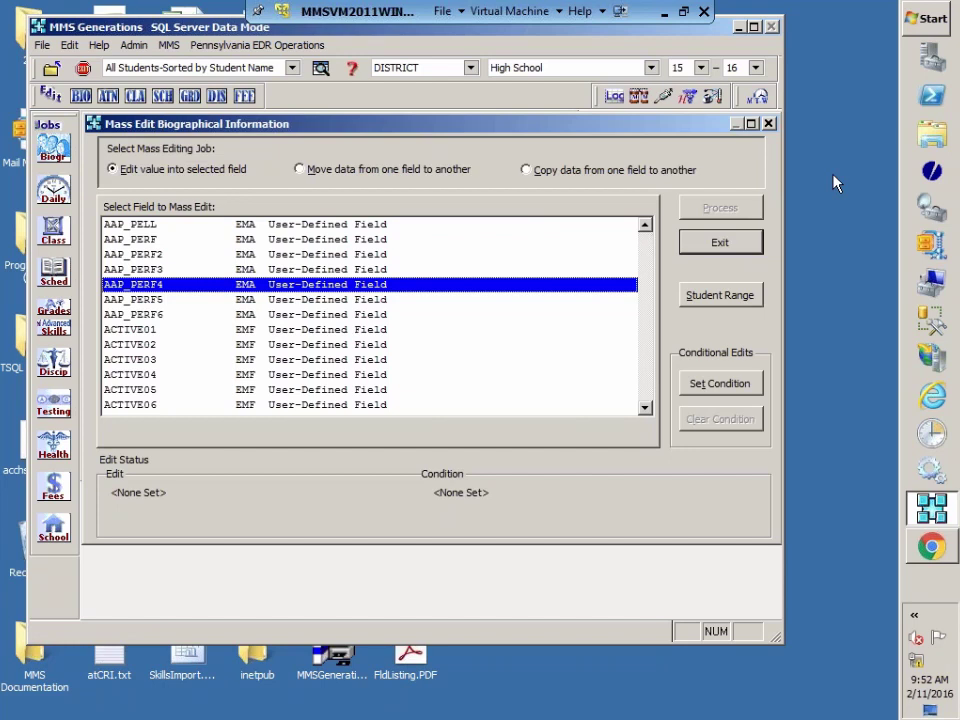
key("s")
key("s")
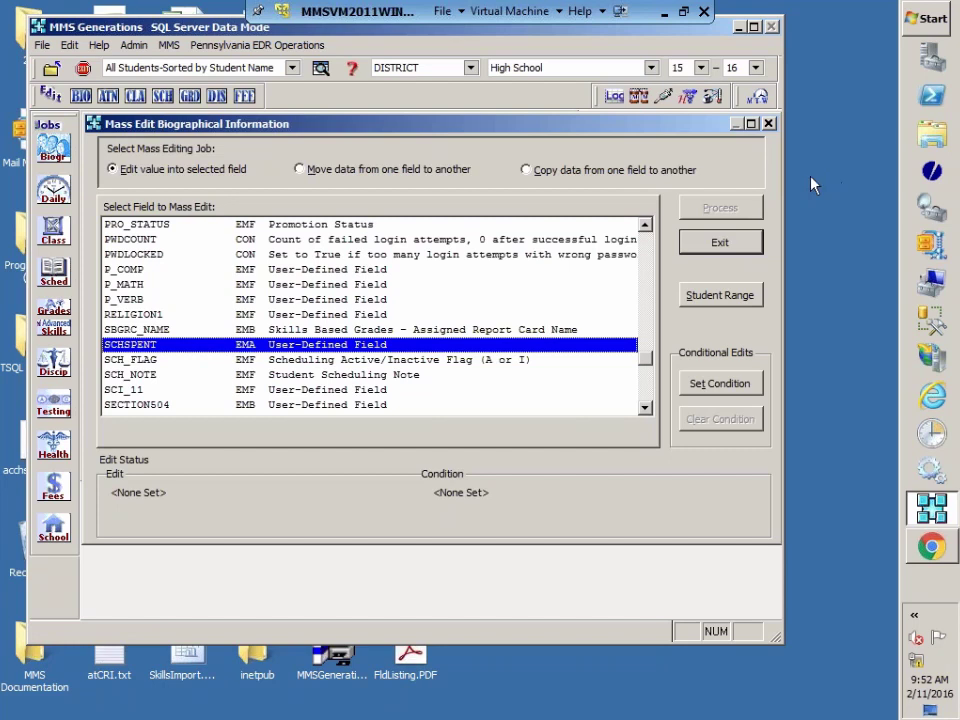
left_click(140, 362)
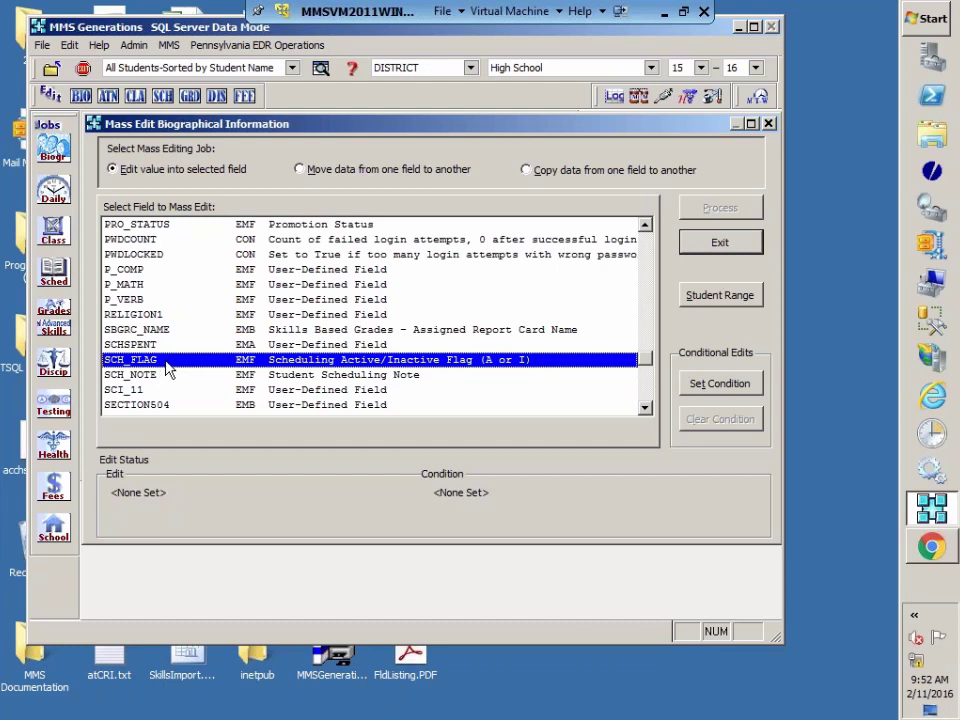
Step: Enter A as the new value for the SCH_FLAG field, with no condition
double_click(168, 369)
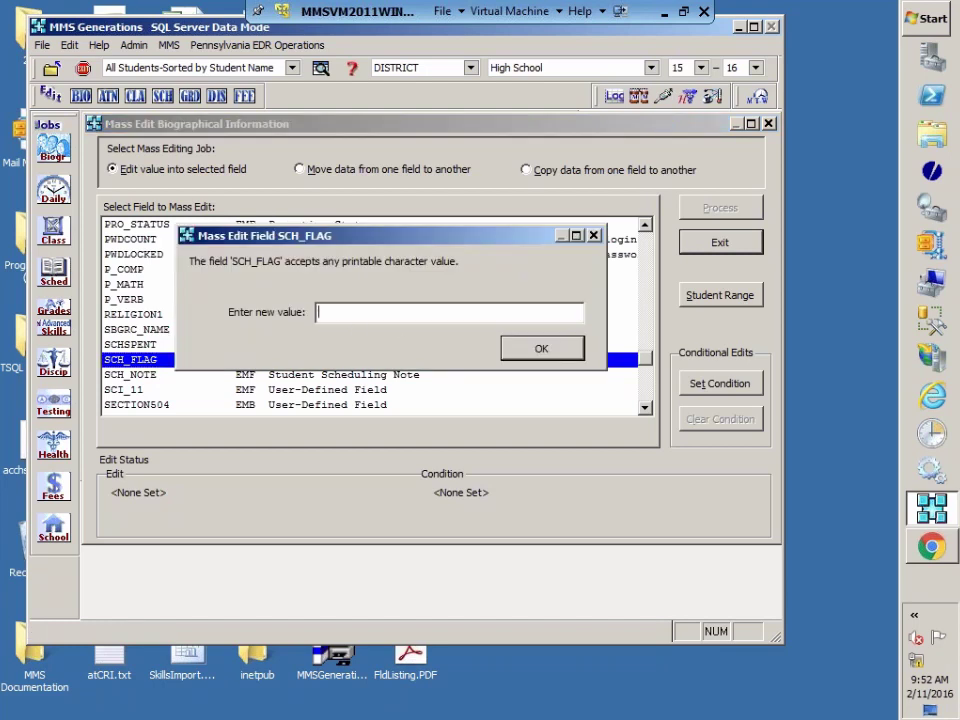
type("A")
left_click(542, 357)
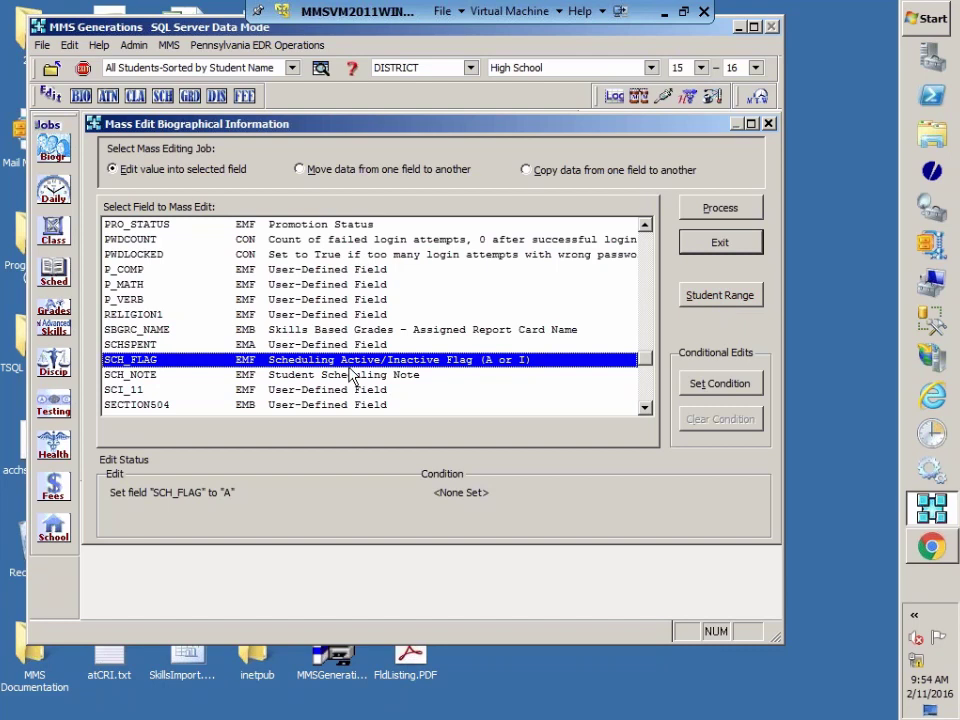
Step: Process the SCH_FLAG = A mass edit on 506 students (0 changed) and exit the window
left_click(735, 210)
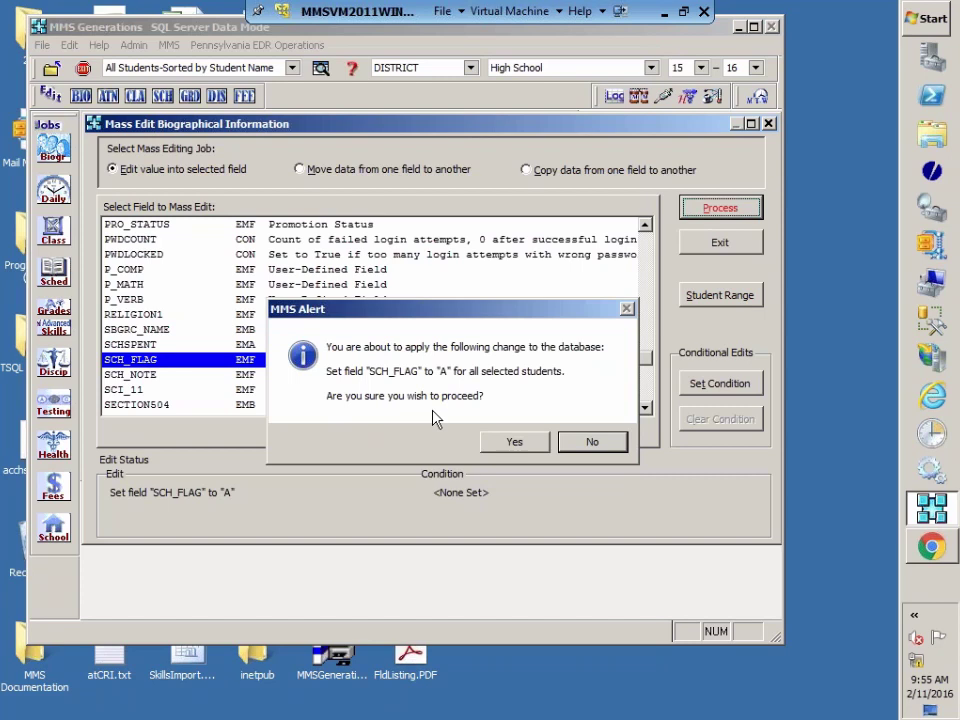
left_click(515, 447)
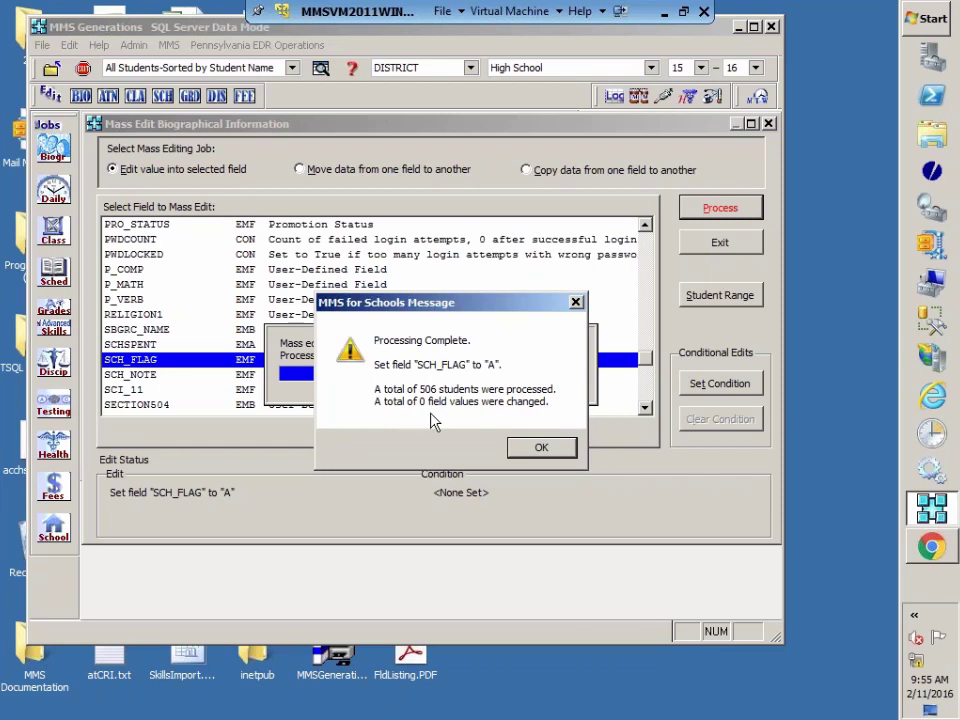
left_click(540, 458)
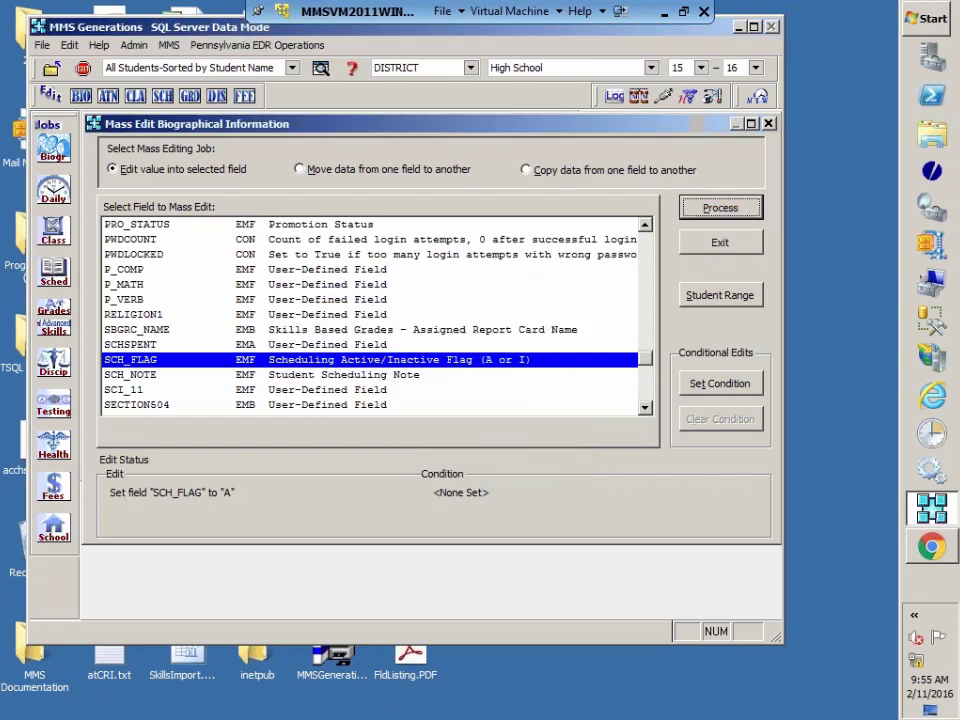
left_click(719, 242)
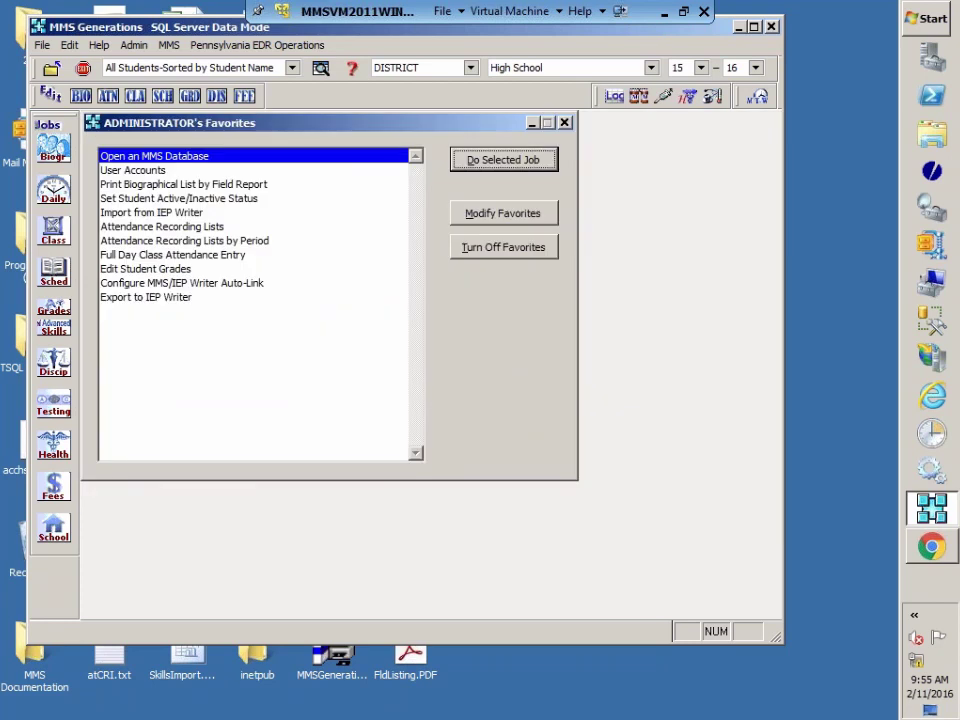
Step: Open the Teacher Student Responsibility table under Manage PVAAS Data, then exit both windows
left_click(279, 46)
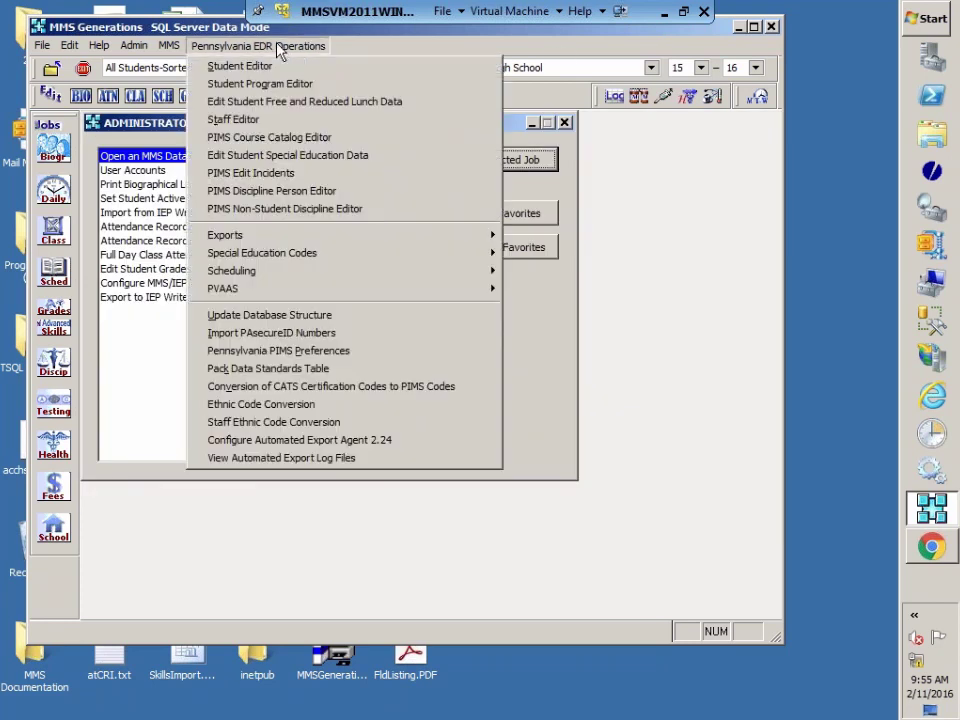
mouse_move(465, 288)
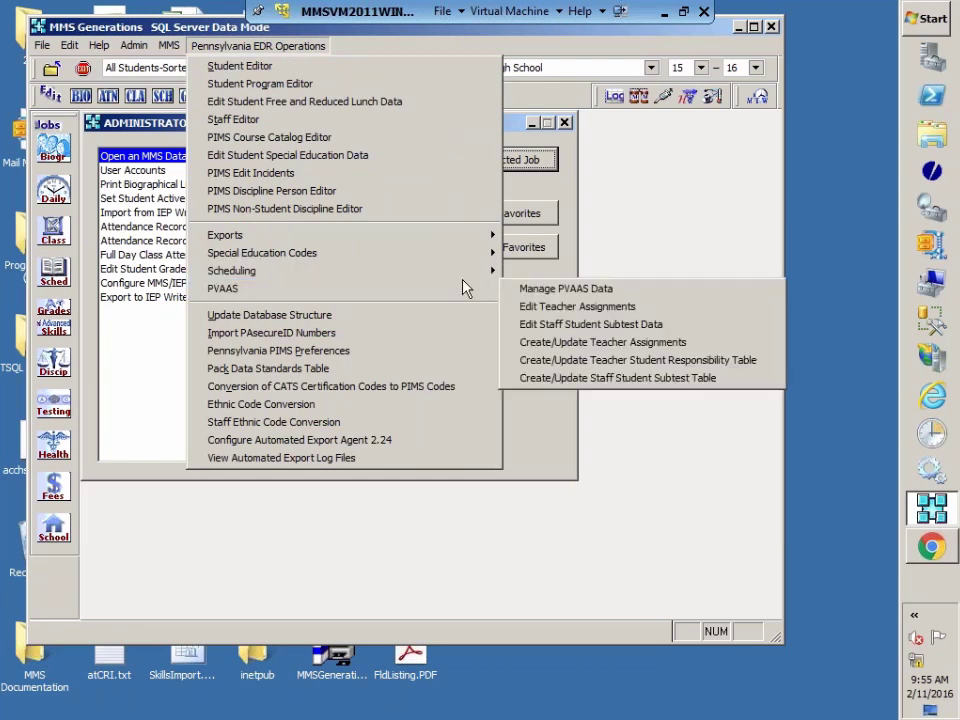
left_click(549, 290)
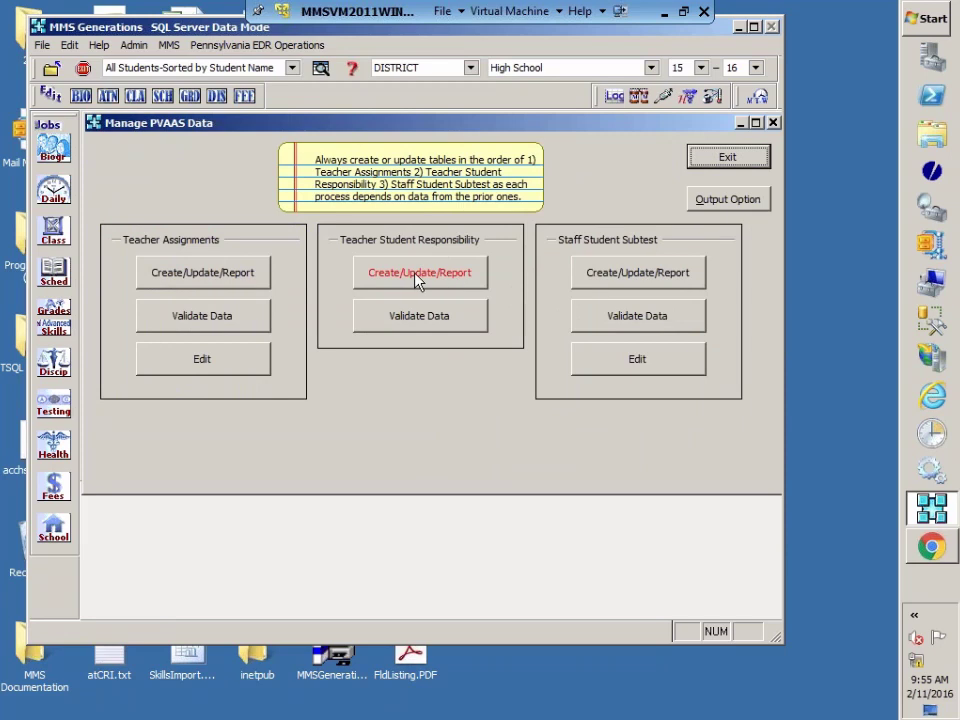
left_click(421, 277)
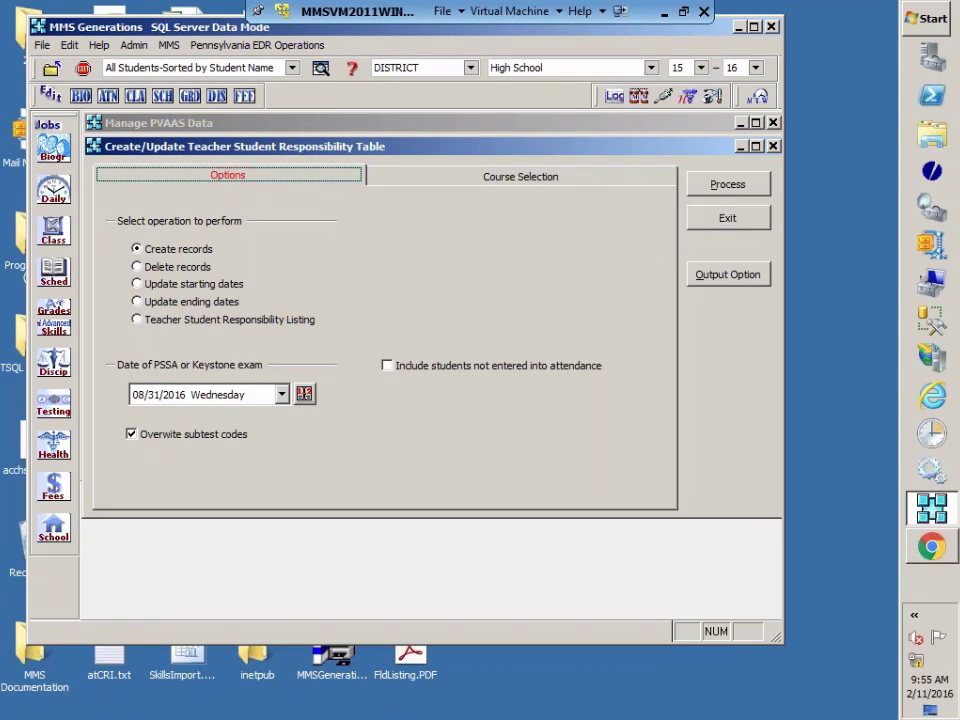
left_click(728, 220)
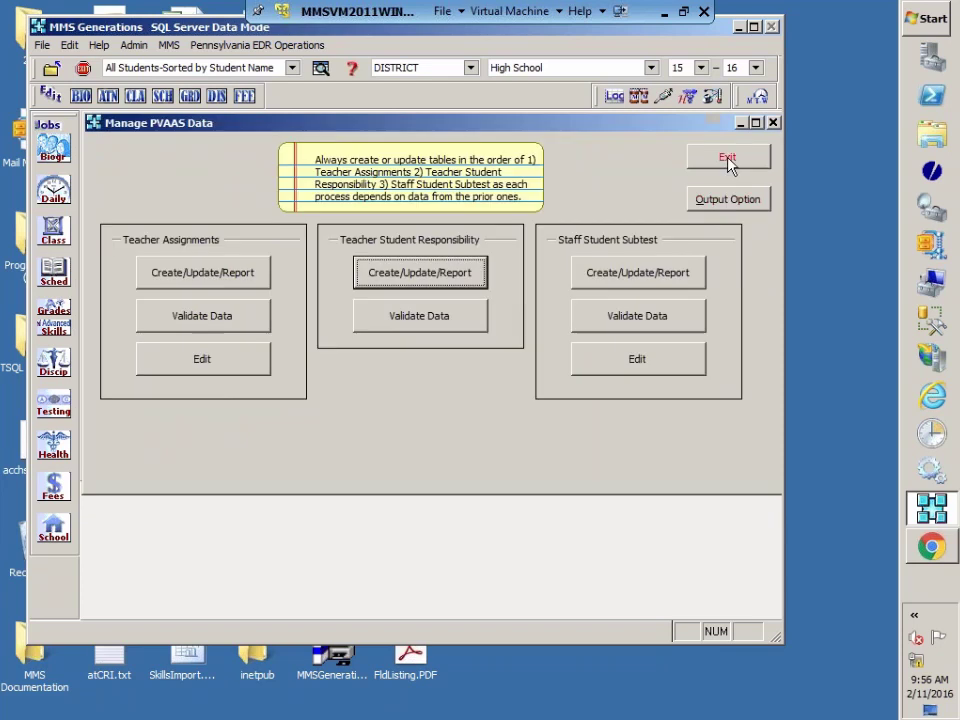
left_click(728, 158)
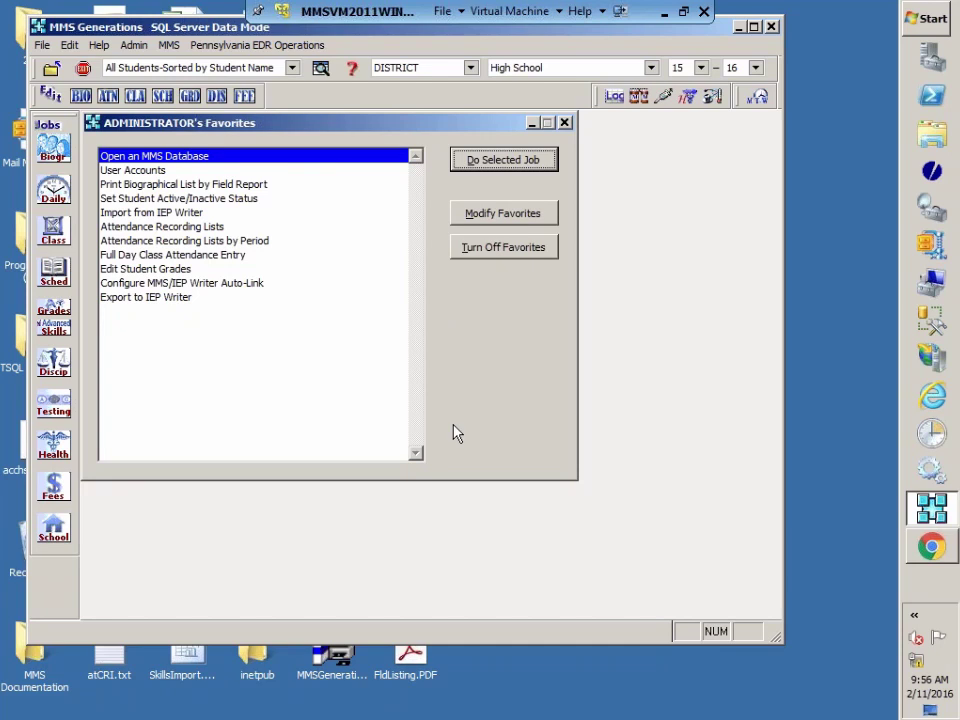
Step: In Edit Course Sections, add section 05 of course 101 ENGLISH 9 PLuS with semester YR
left_click(53, 527)
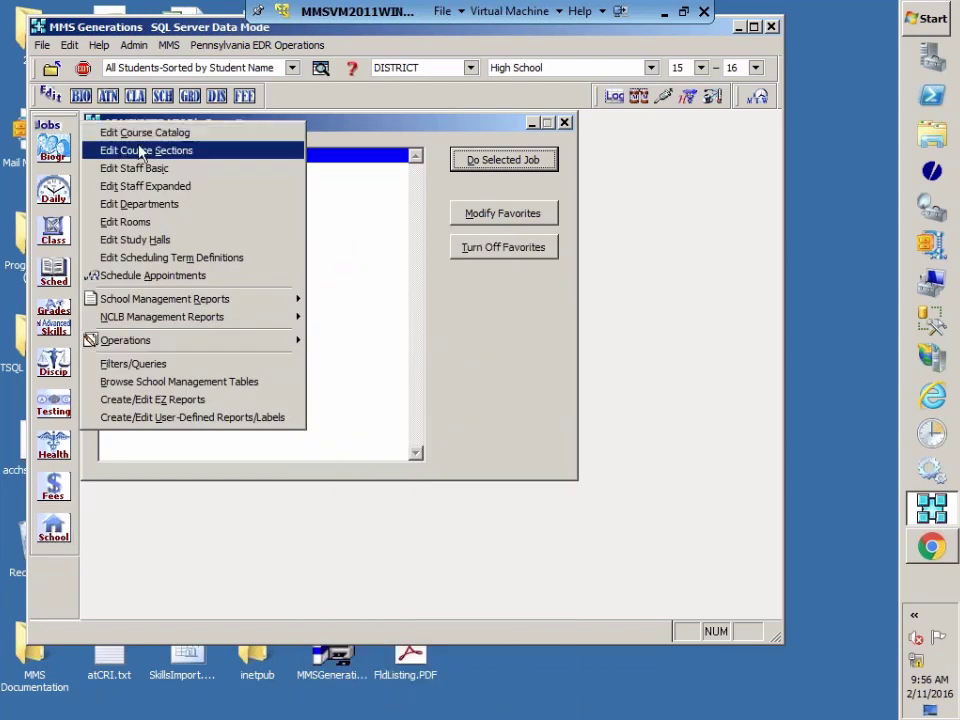
left_click(138, 150)
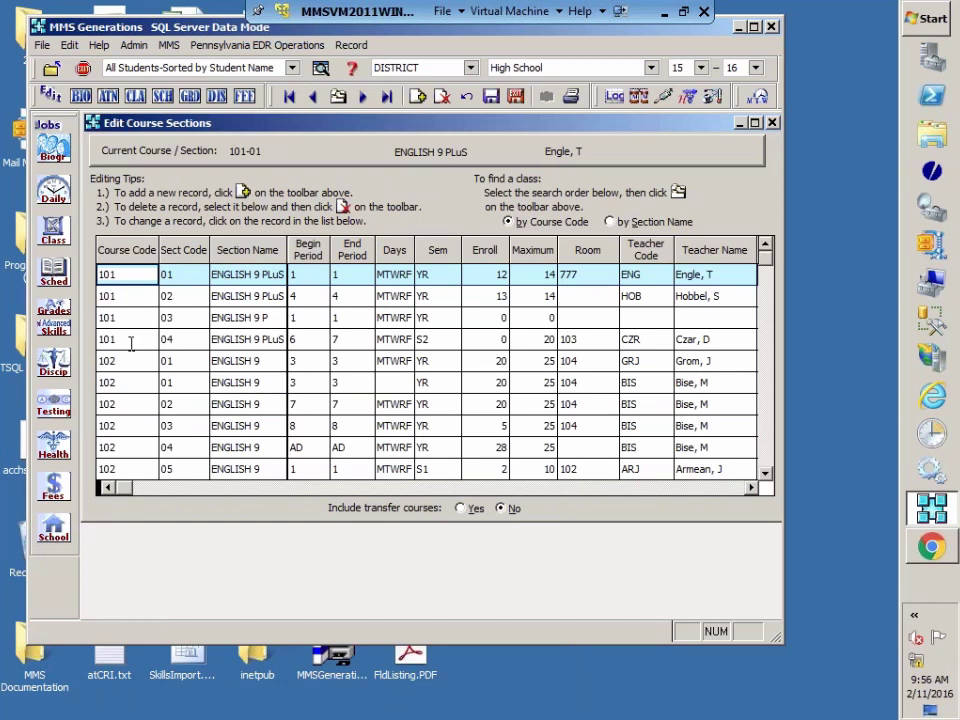
left_click(419, 97)
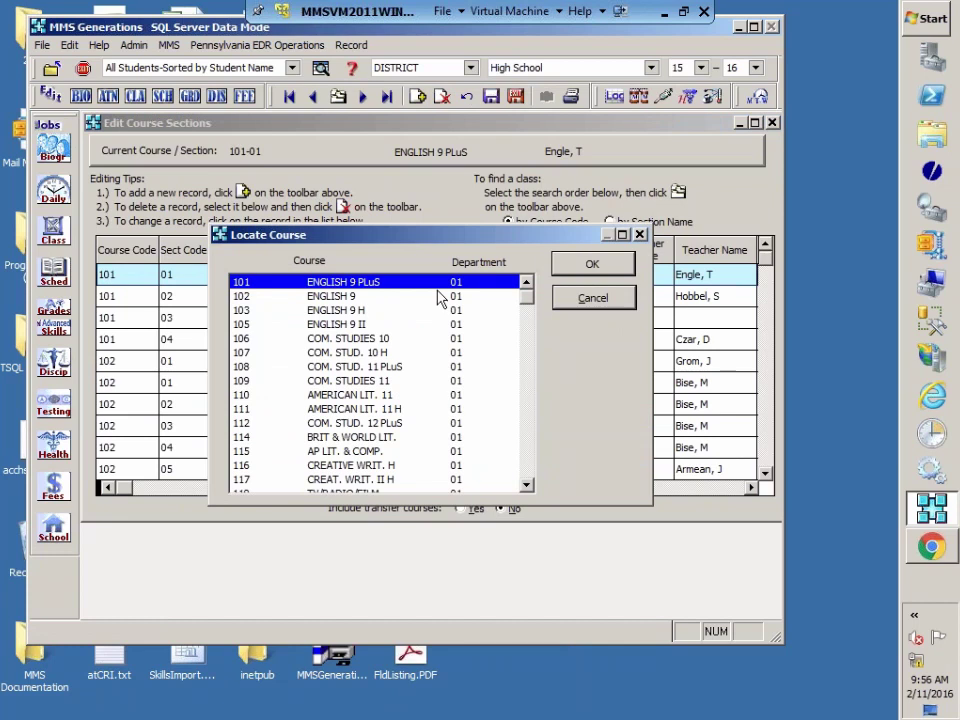
left_click(563, 272)
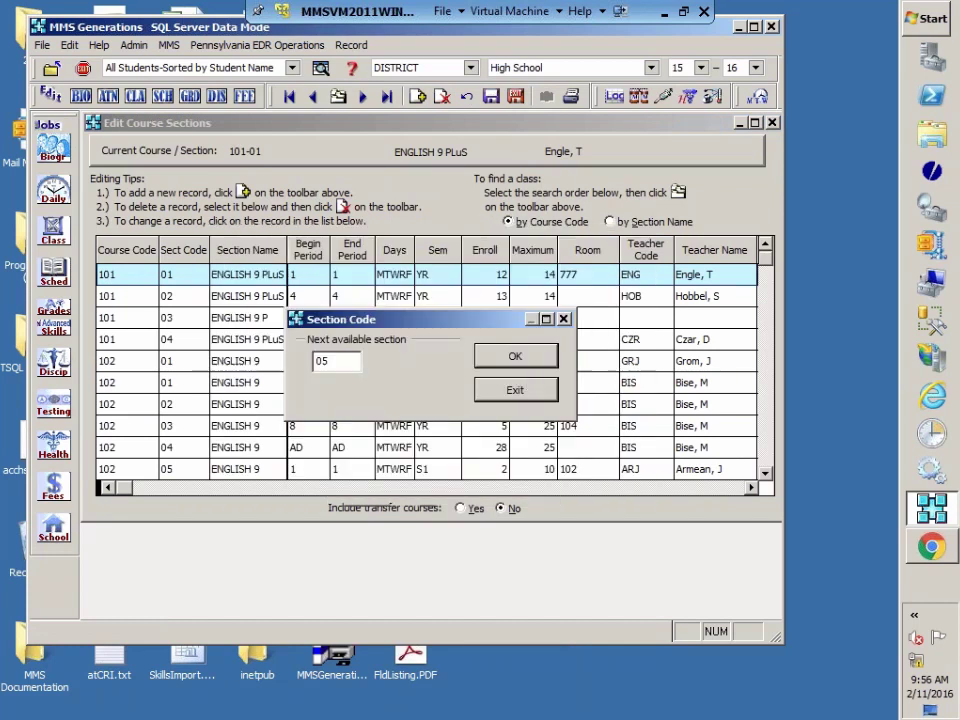
left_click(515, 357)
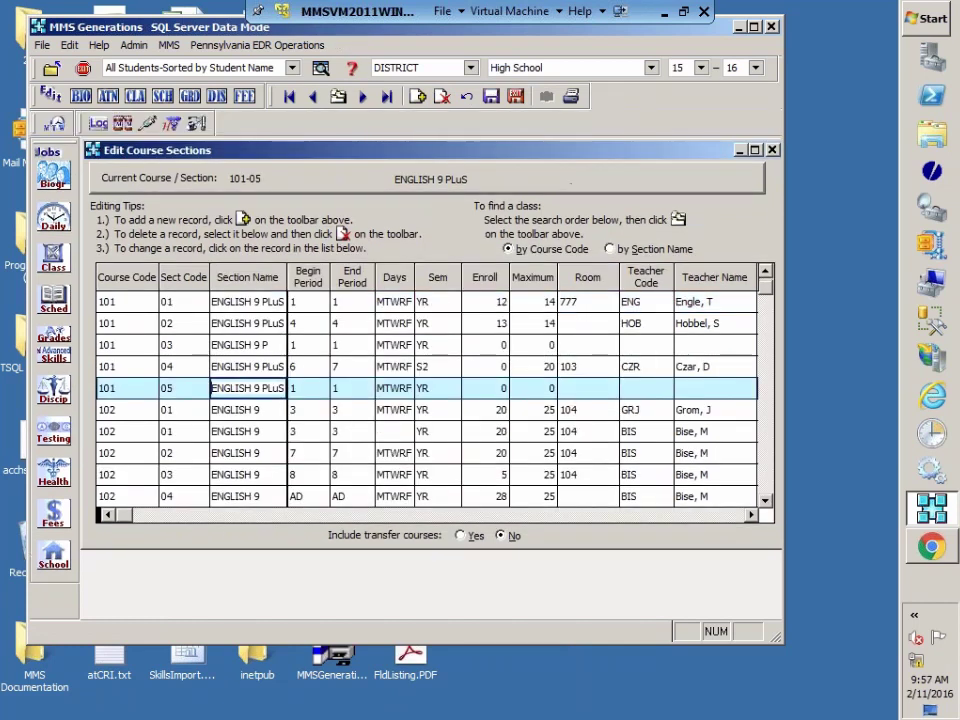
left_click(445, 392)
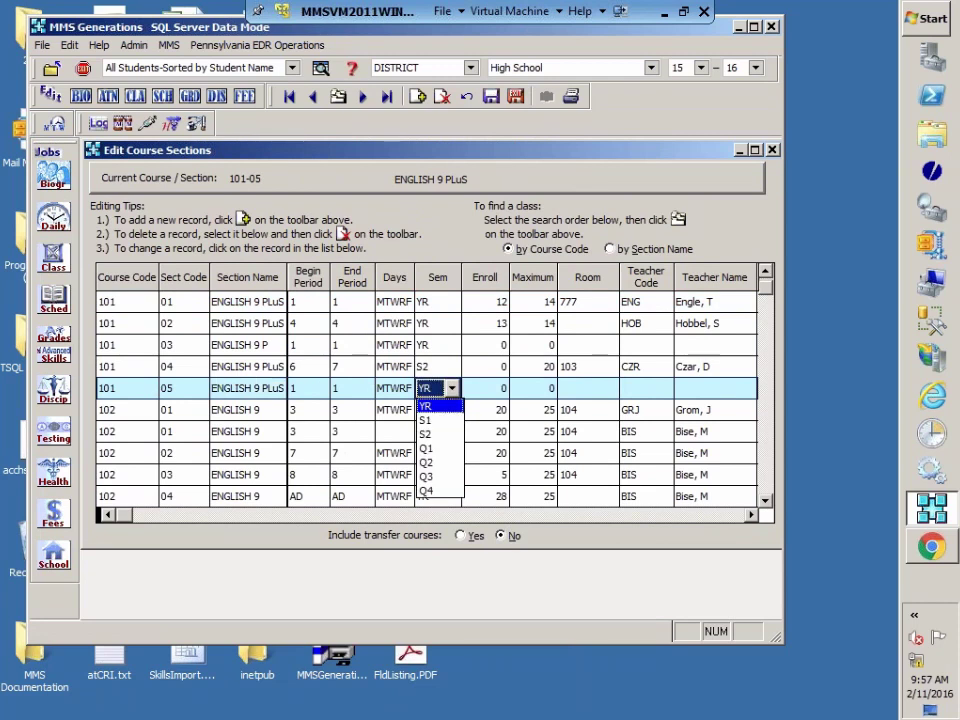
left_click(426, 406)
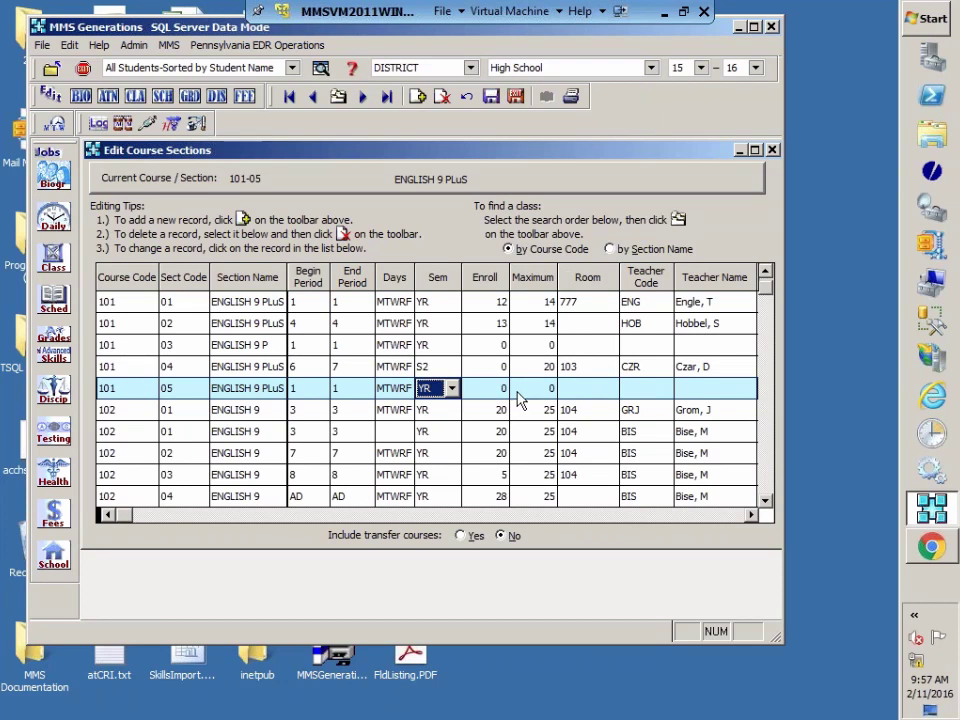
Step: Set the new section's maximum enrollment to 20
left_click(534, 397)
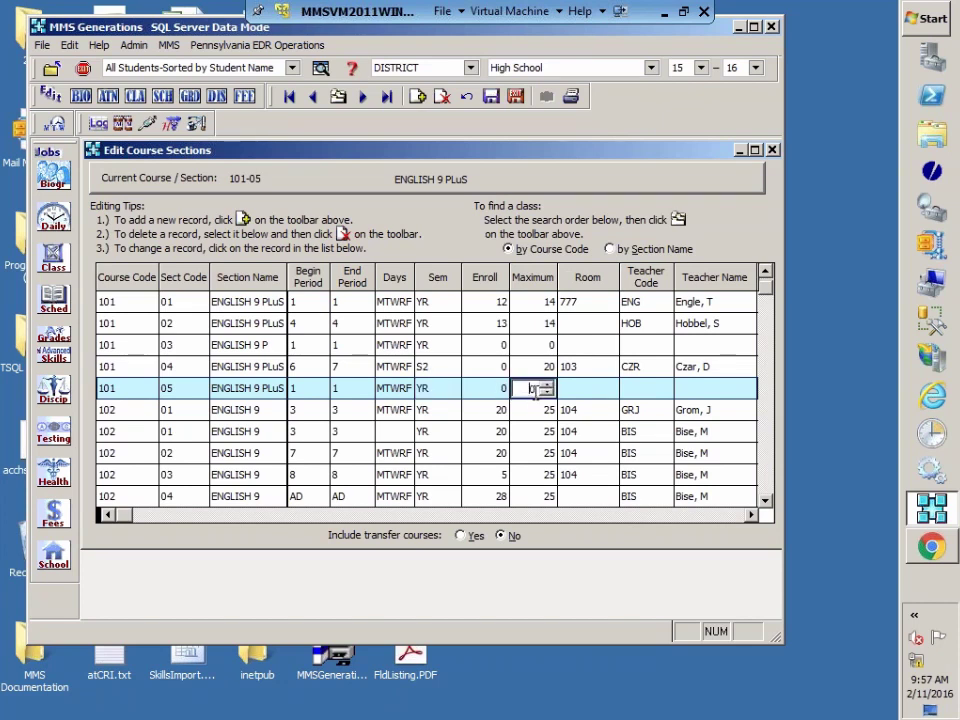
left_click(546, 385)
left_click(546, 385)
left_click(546, 385)
left_click(546, 386)
left_click(546, 386)
type("20")
Step: Leave the new section's grade plan as <<None Selected>>
left_click(752, 516)
left_click(752, 516)
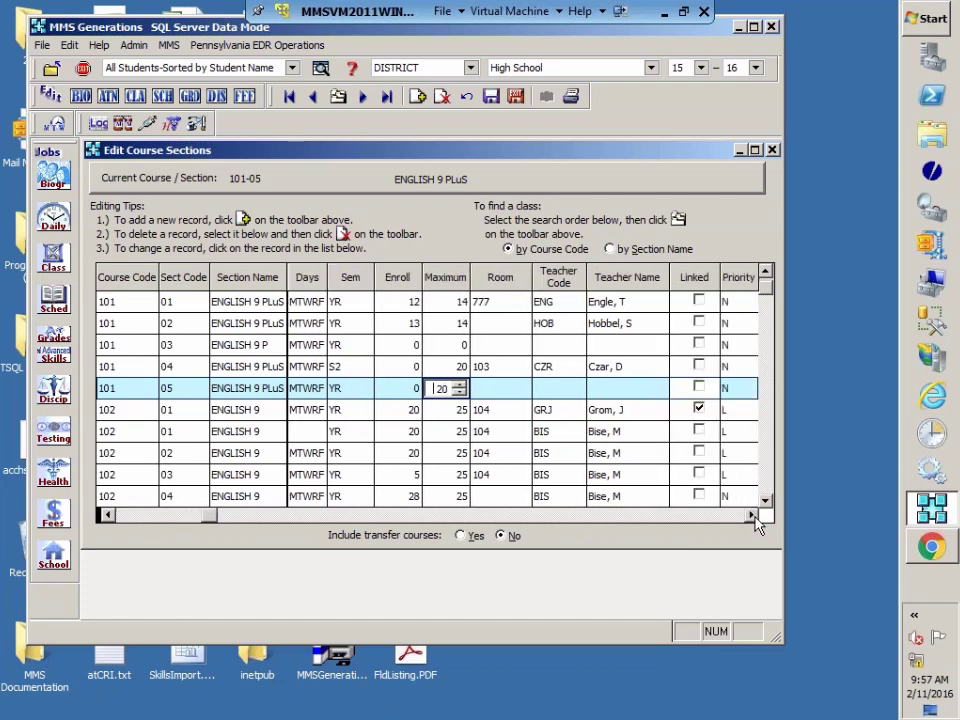
left_click(752, 516)
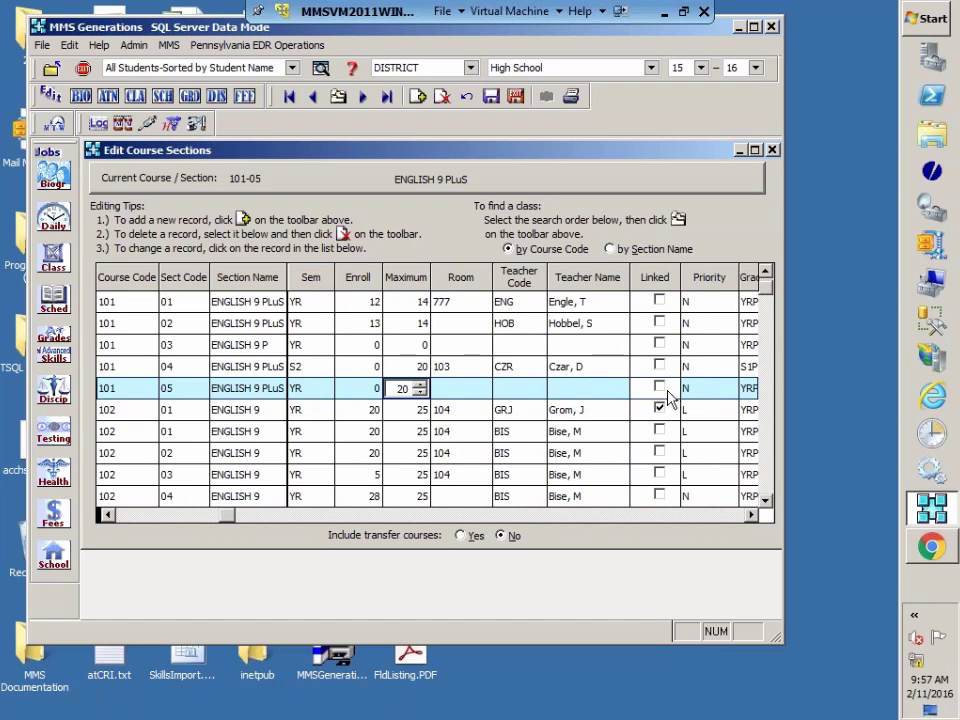
left_click(751, 515)
left_click(725, 388)
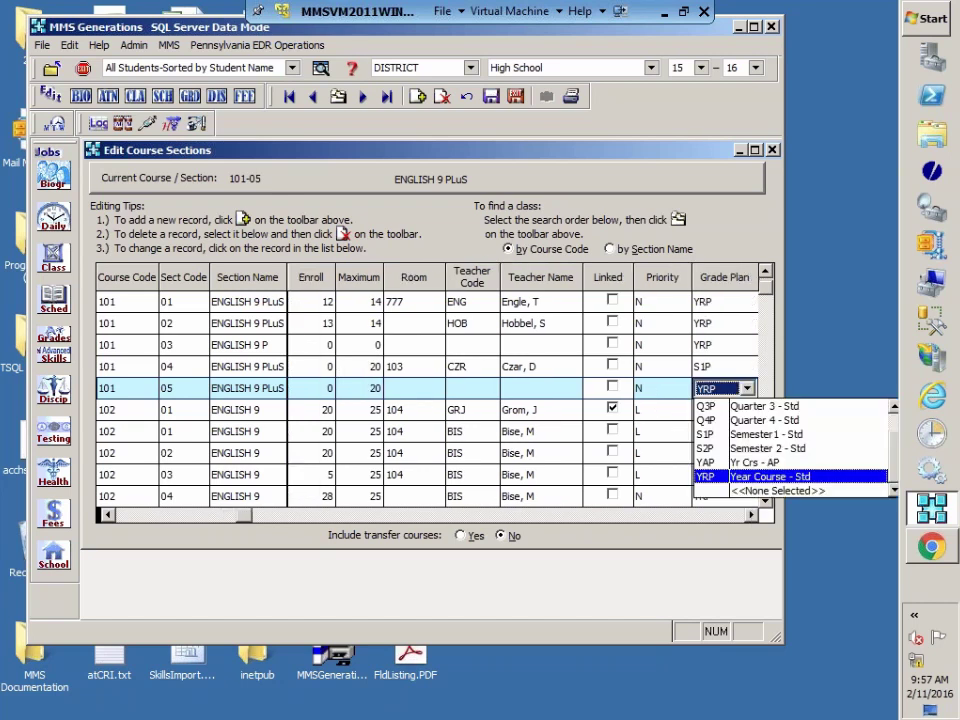
left_click(714, 491)
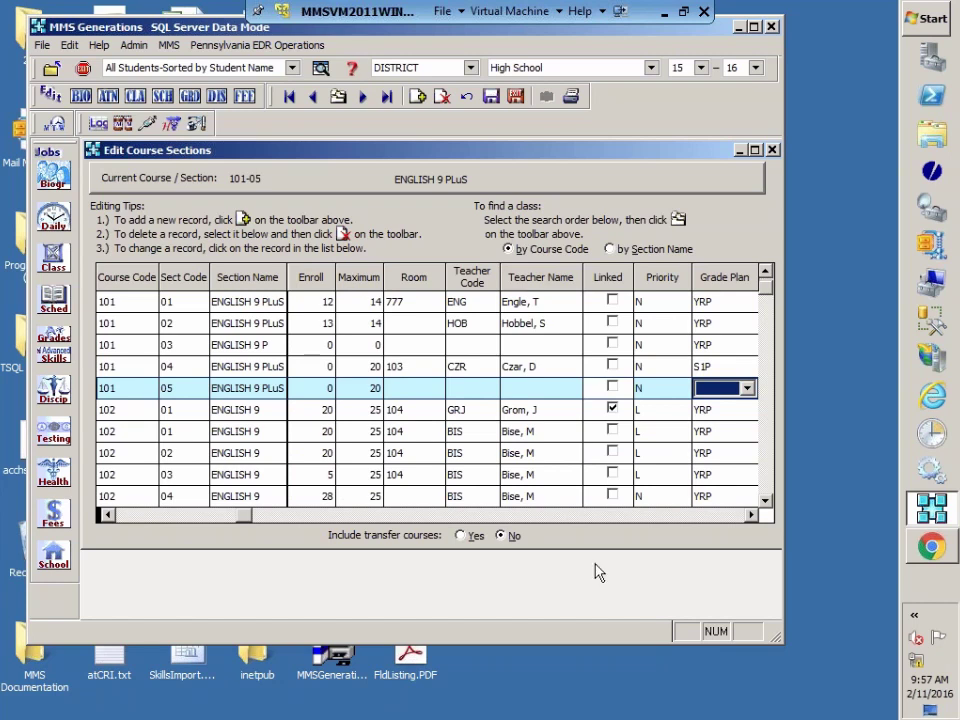
Step: Set the new section's PA Subtest to PSSAM8
left_click(751, 514)
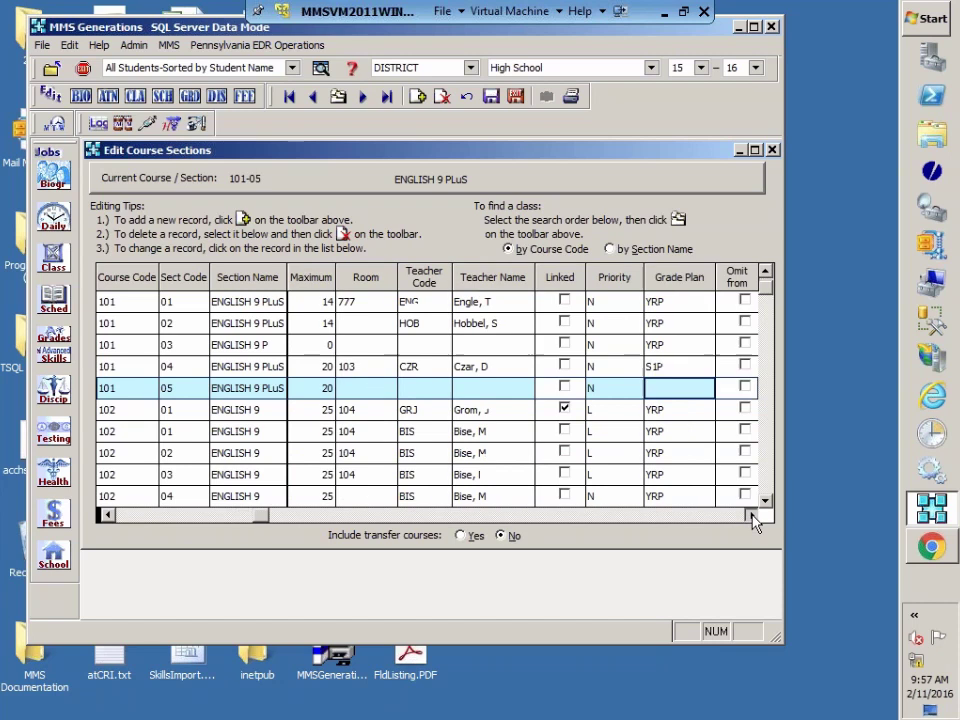
left_click(751, 514)
left_click(751, 514)
left_click(751, 514)
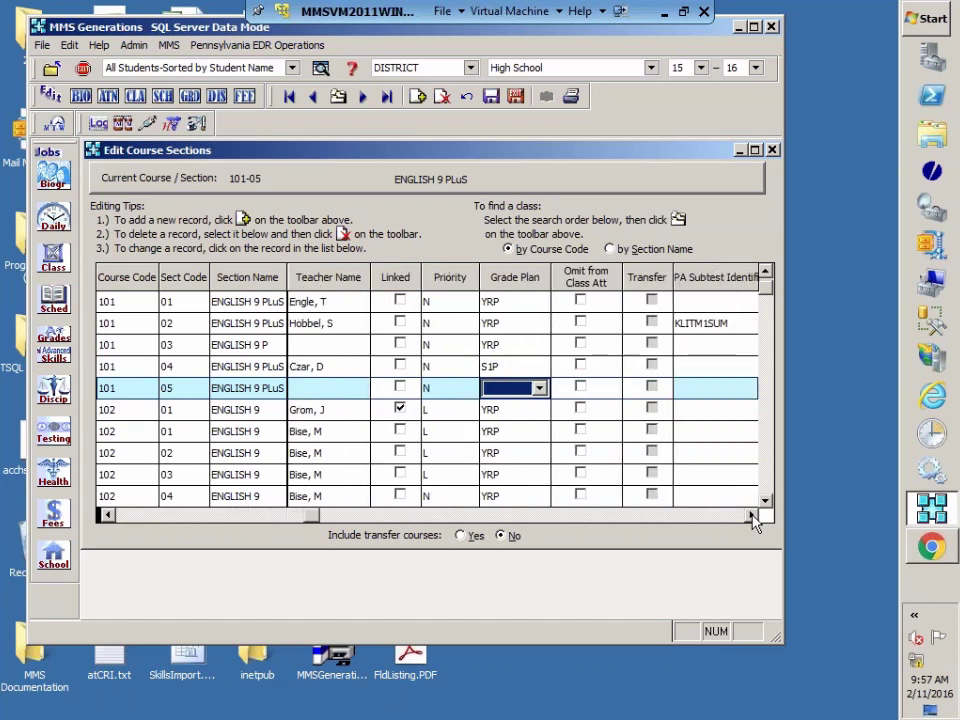
left_click(751, 514)
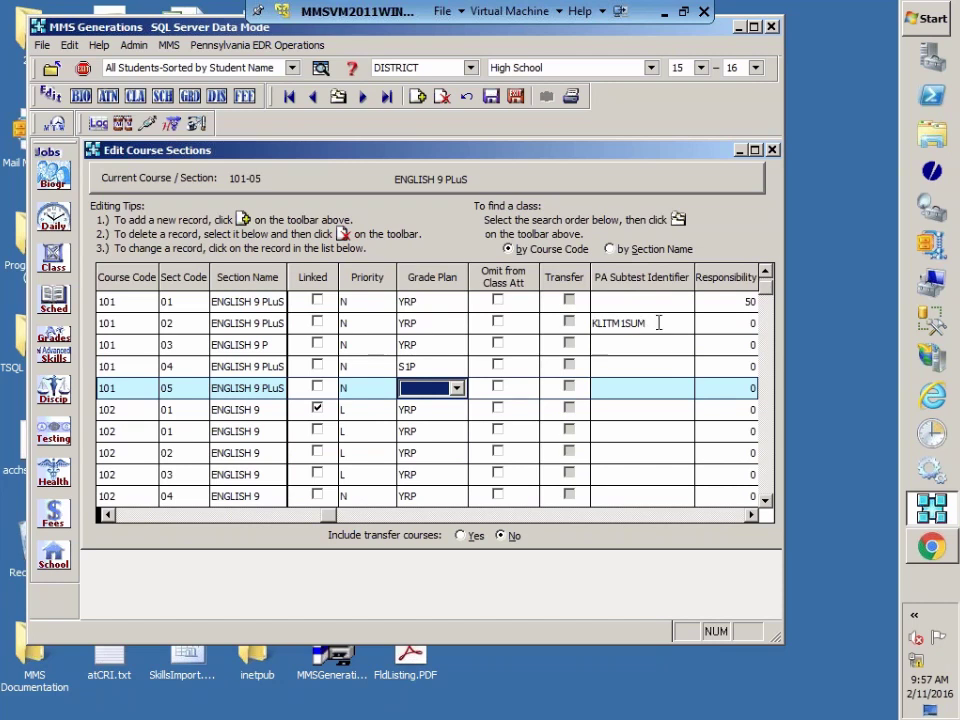
left_click(673, 389)
left_click(683, 388)
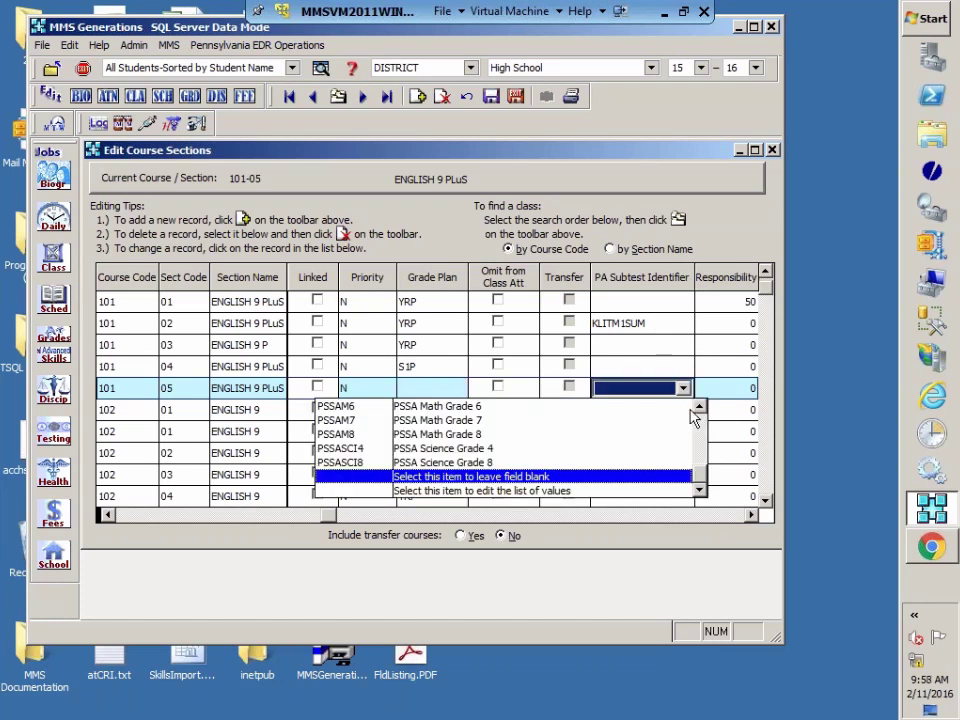
left_click(338, 434)
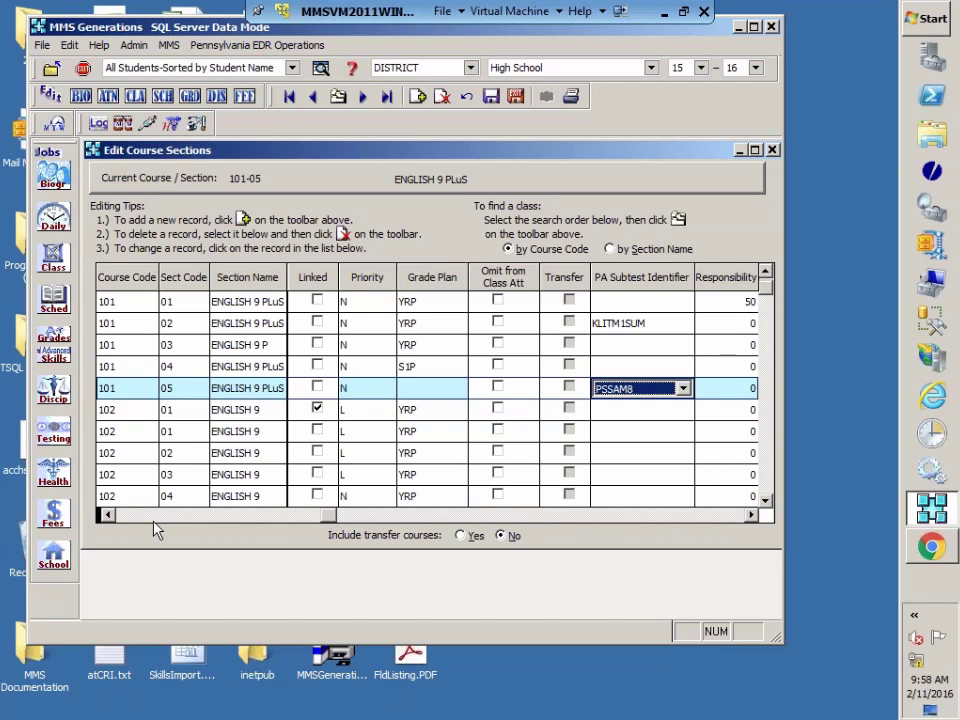
Step: Pick the teacher for section 101-05 from the Teacher Name dropdown
left_click(106, 515)
left_click(106, 515)
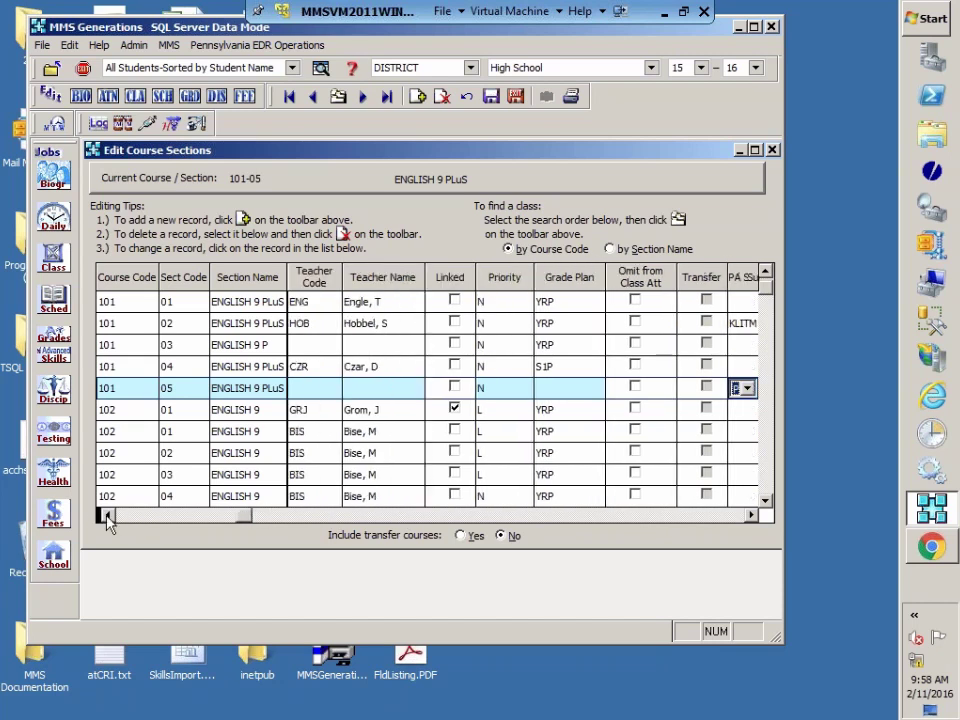
left_click(106, 515)
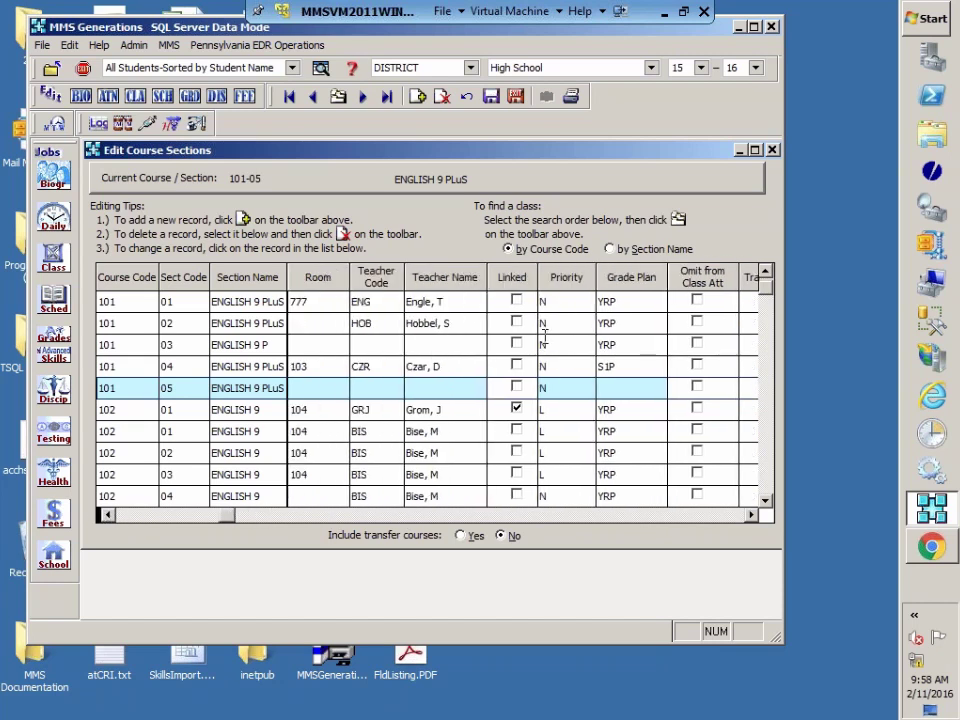
left_click(458, 392)
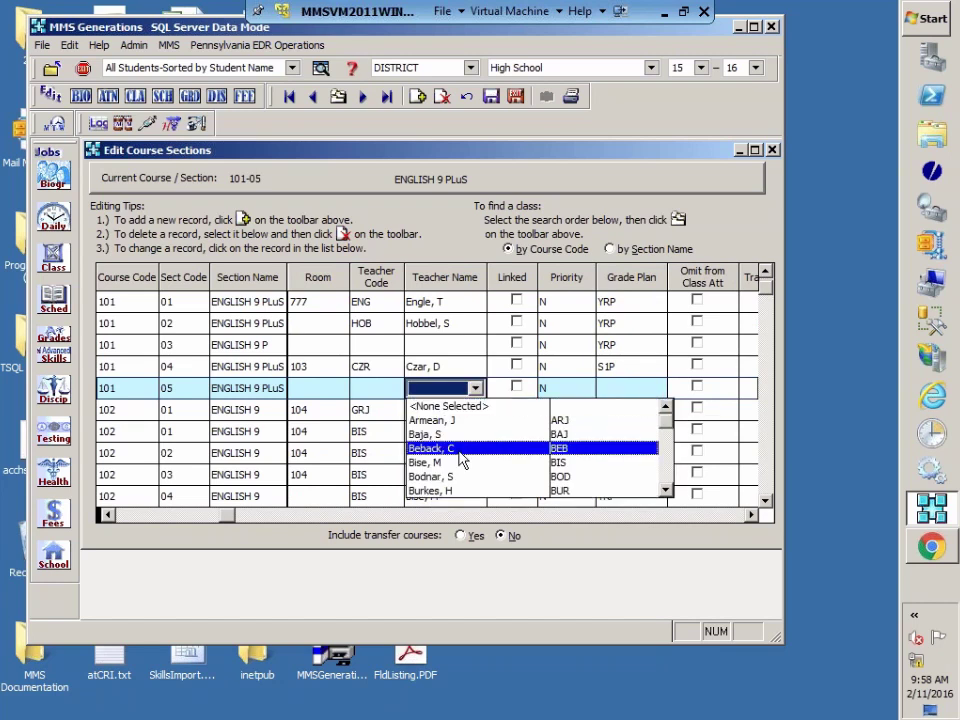
key("h")
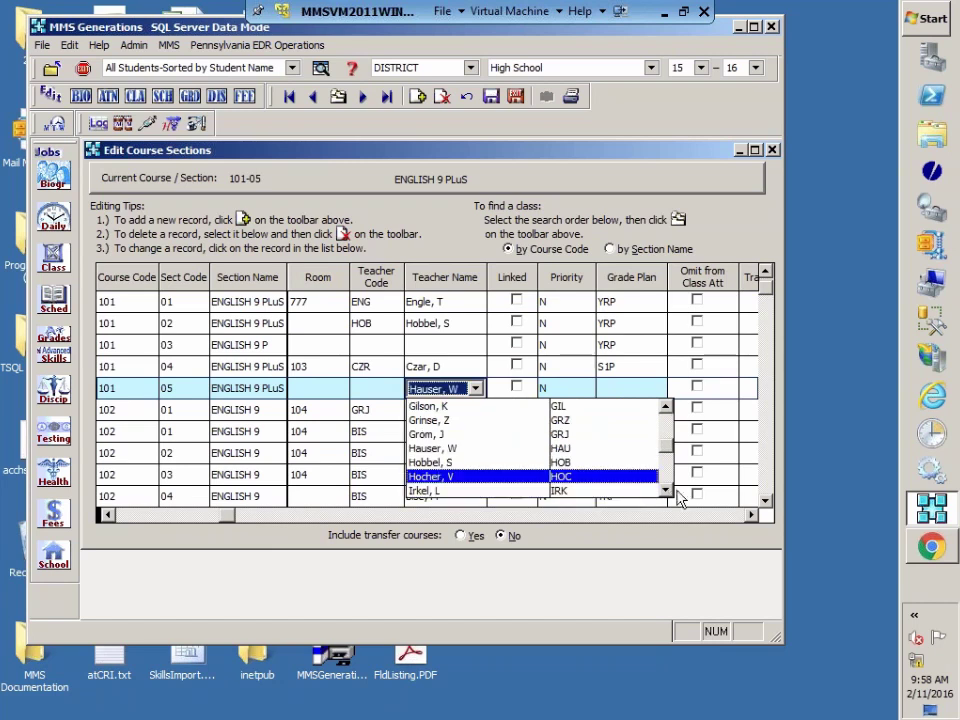
left_click(552, 463)
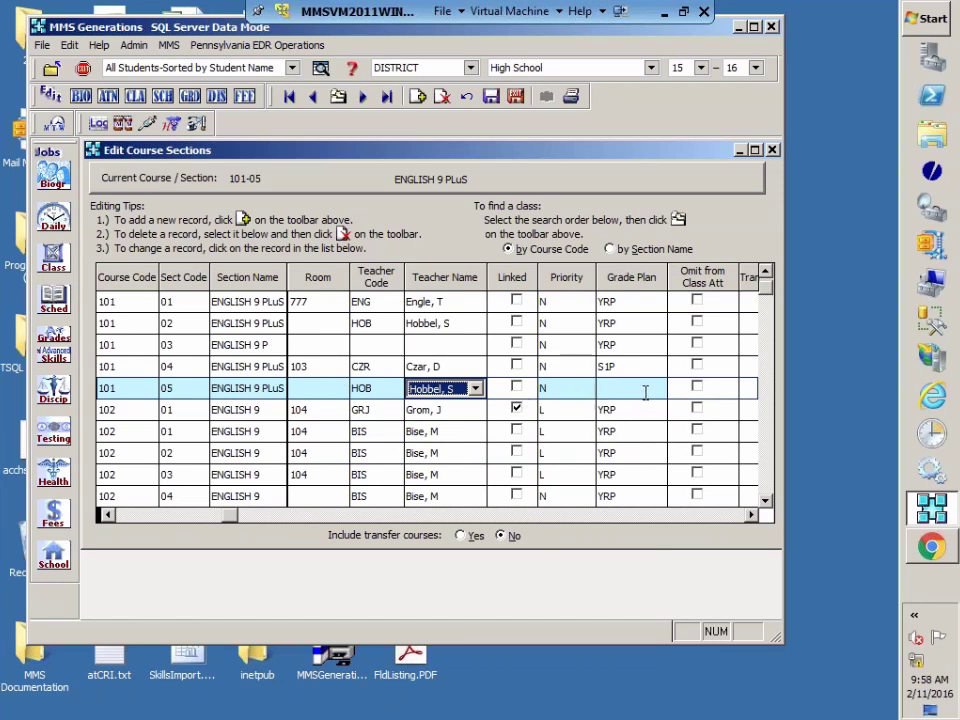
left_click(751, 515)
left_click(751, 515)
left_click(751, 515)
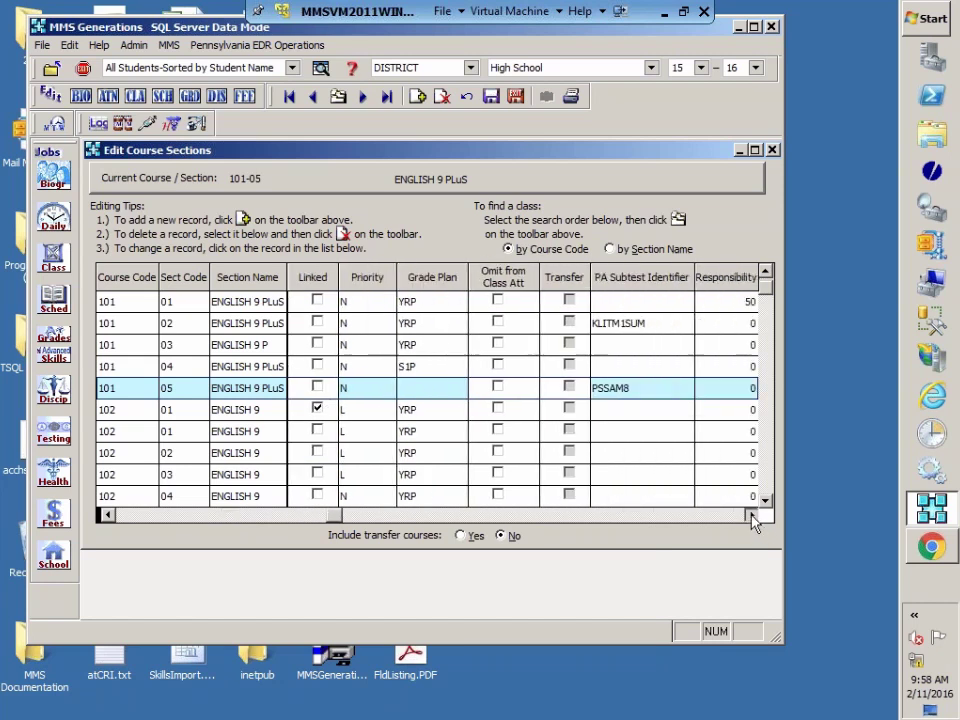
left_click(751, 515)
left_click(751, 515)
left_click(751, 515)
left_click(751, 515)
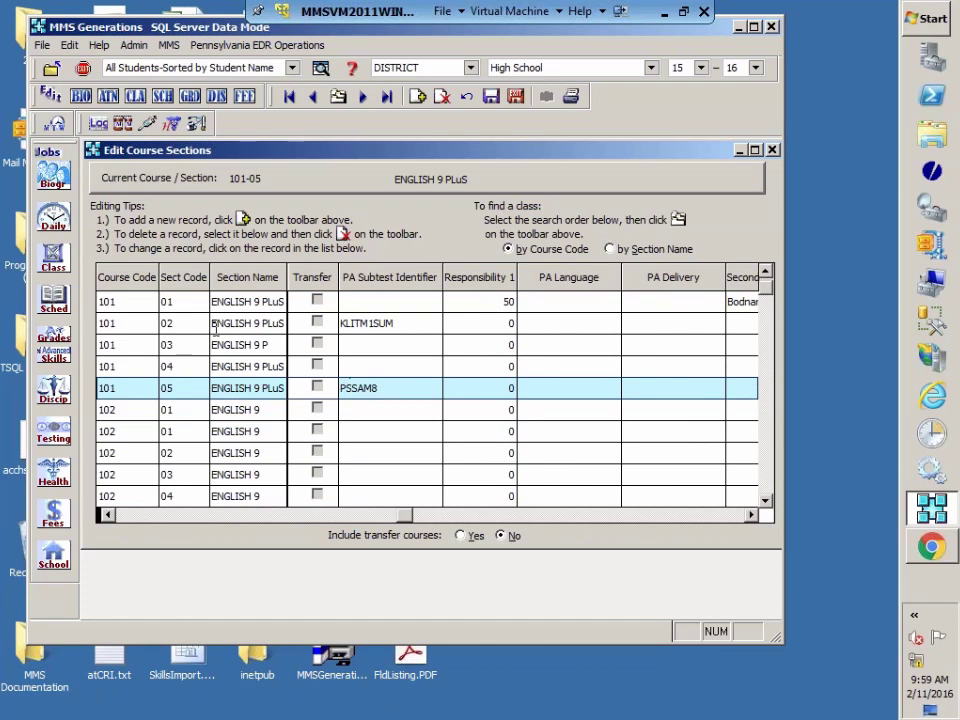
Step: Exit the editor, saving despite the teacher conflict, and skip the free time table update
left_click(773, 150)
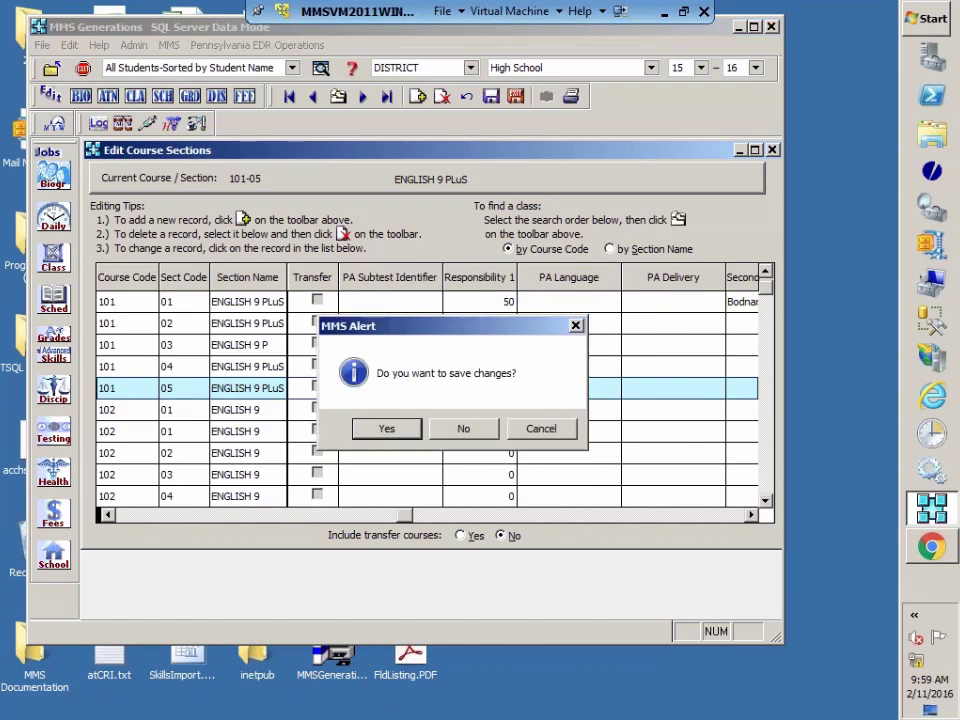
left_click(410, 432)
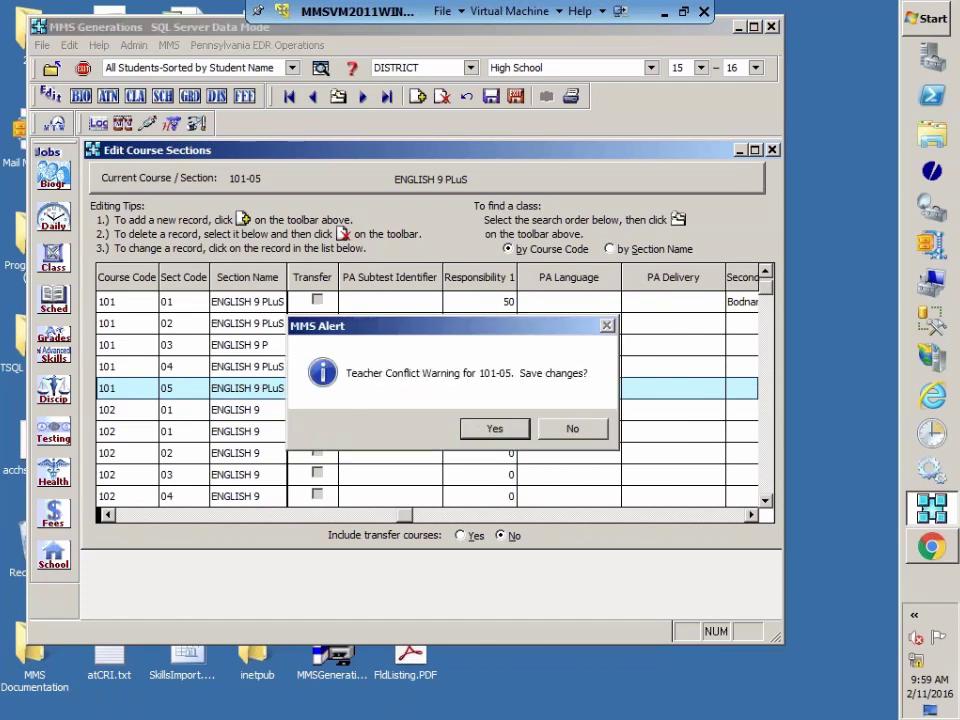
left_click(495, 489)
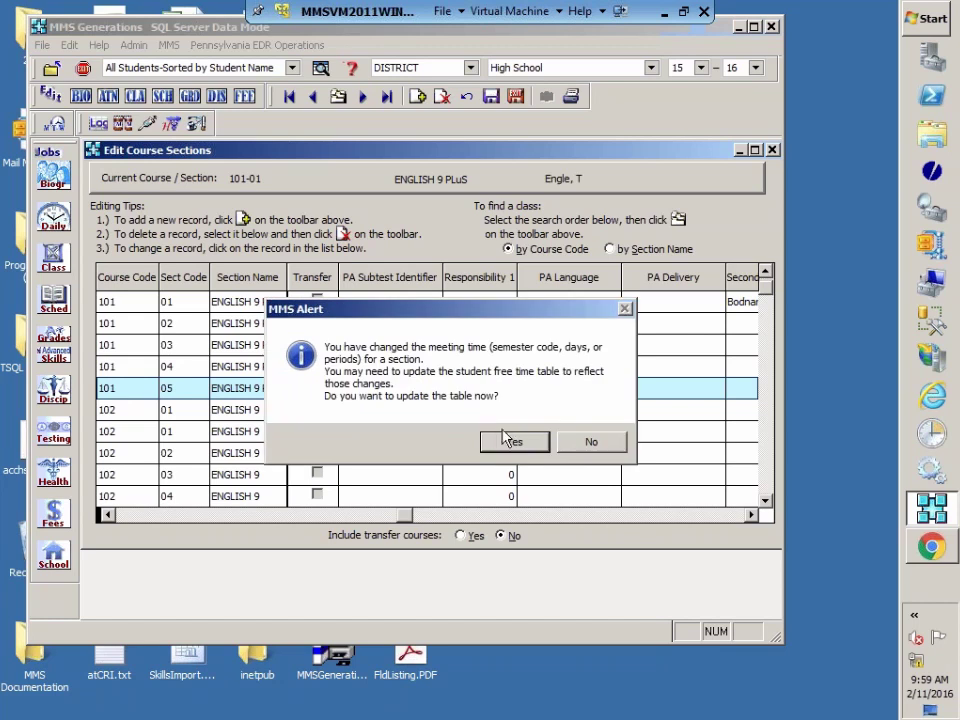
left_click(591, 442)
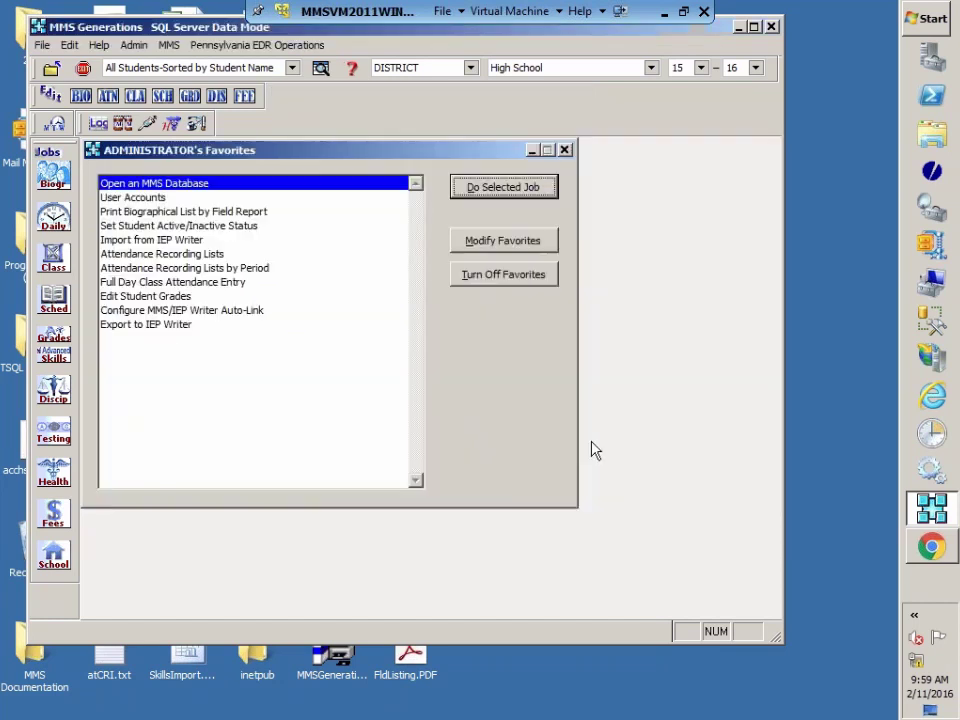
Step: Open Mass-Edit Student Course Records from the Sched job operations
left_click(55, 300)
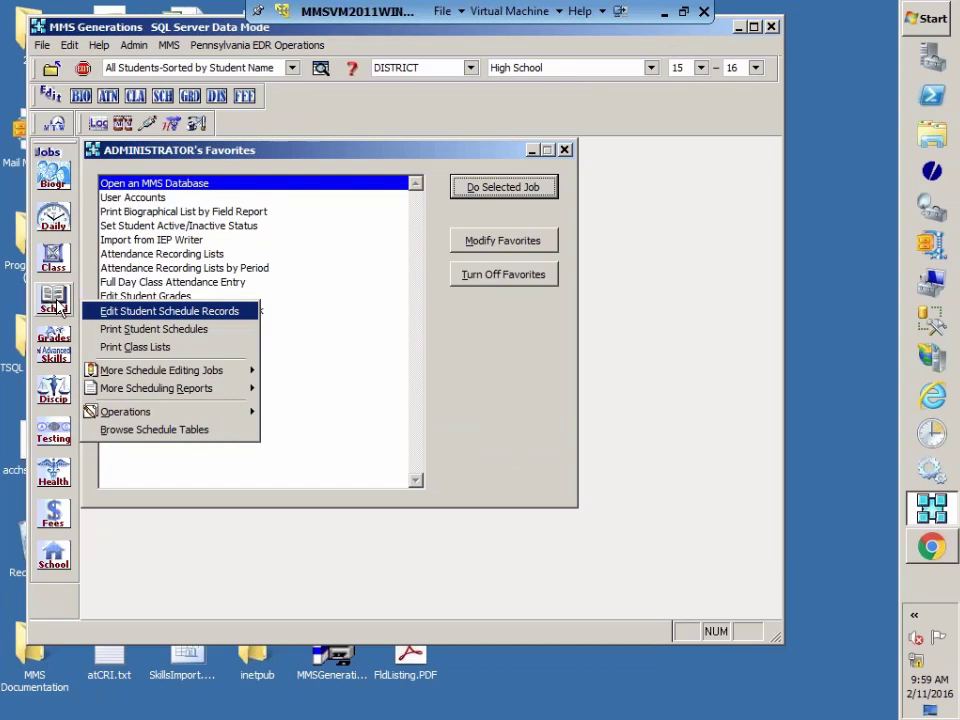
mouse_move(142, 388)
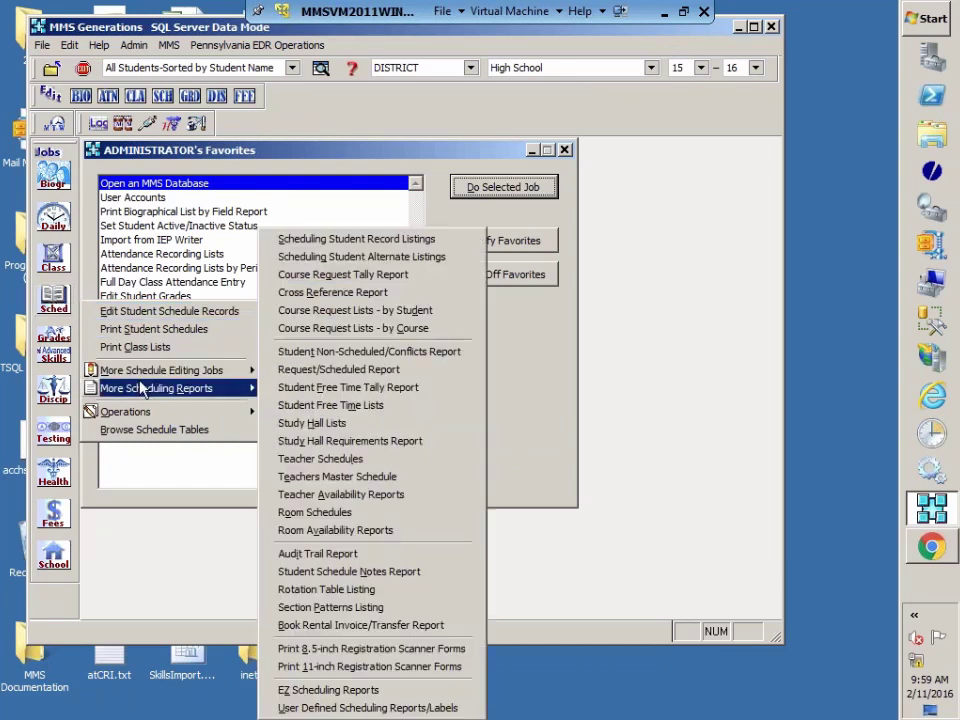
mouse_move(137, 418)
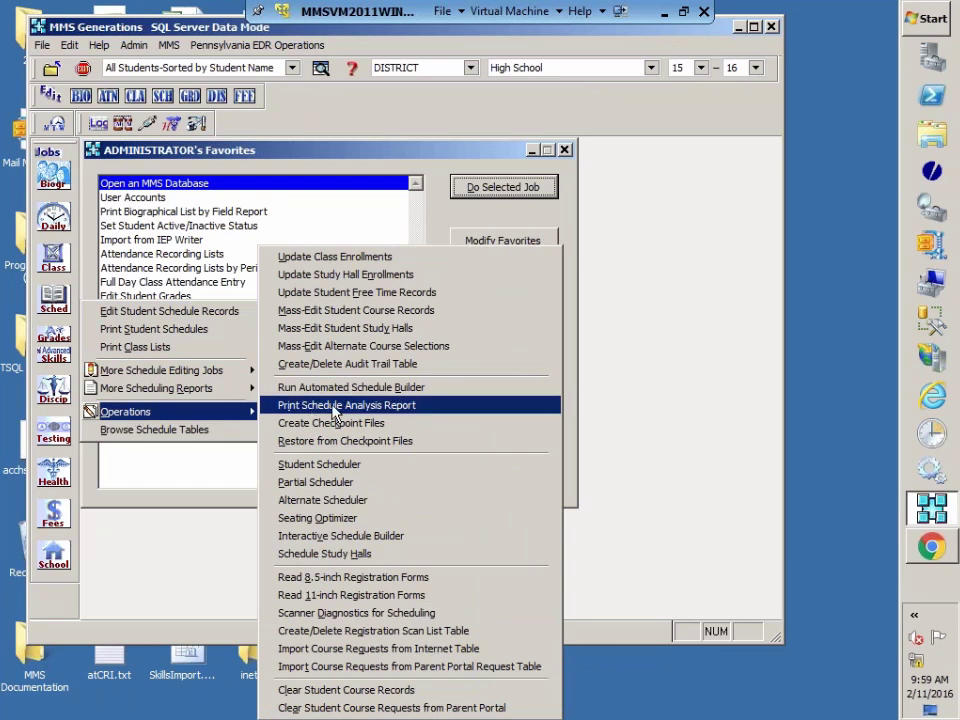
left_click(316, 311)
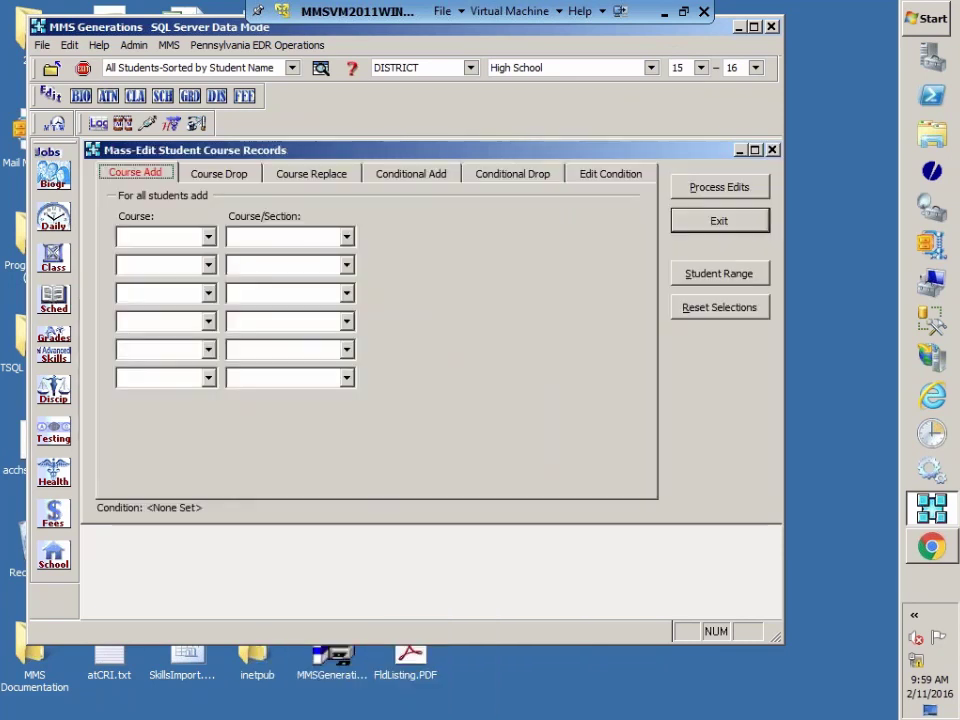
Step: Conditionally add section 101-05 for students in 101-02, then process the edits
left_click(402, 175)
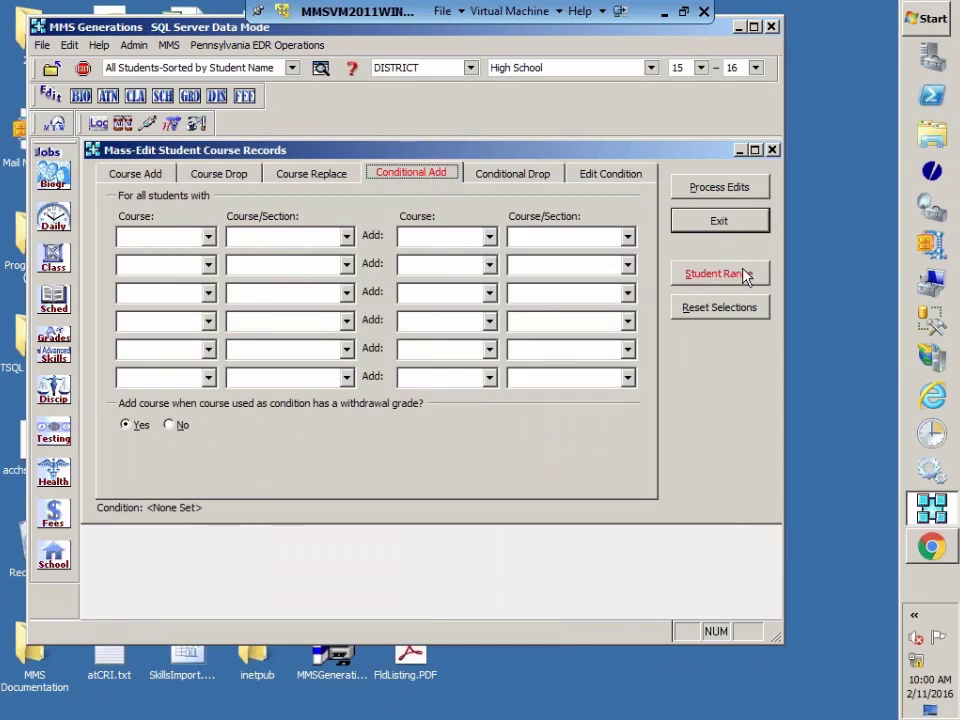
left_click(346, 237)
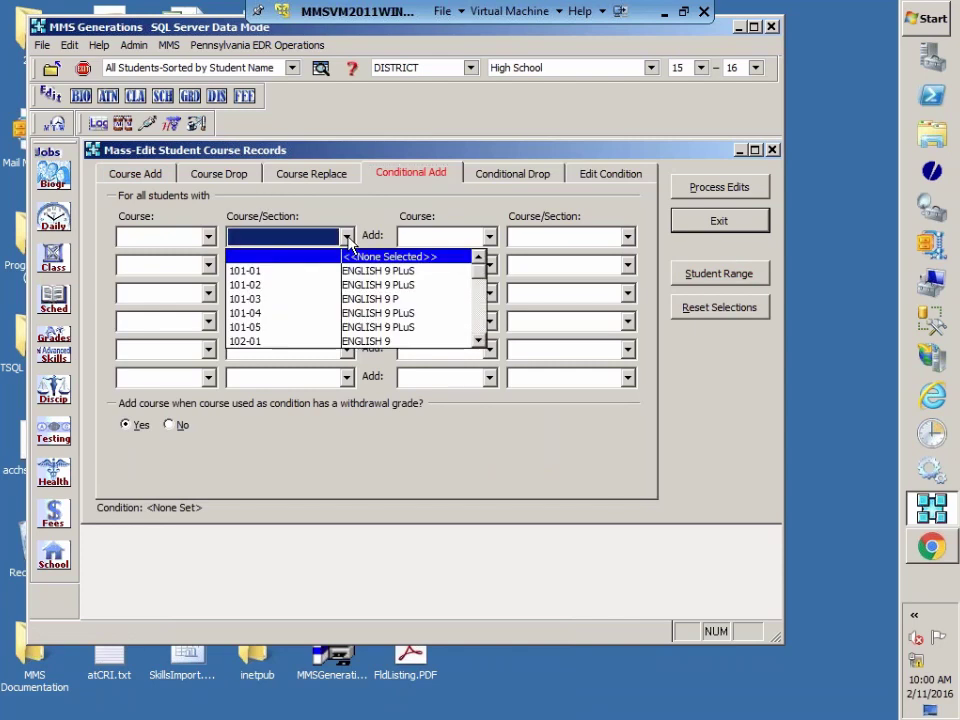
left_click(274, 291)
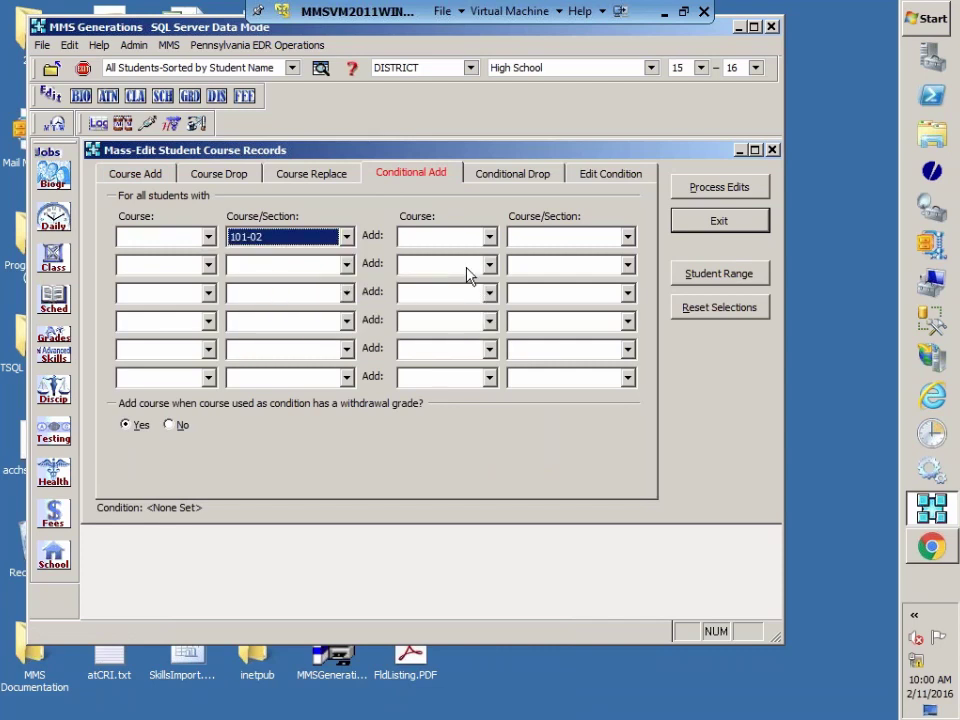
left_click(627, 237)
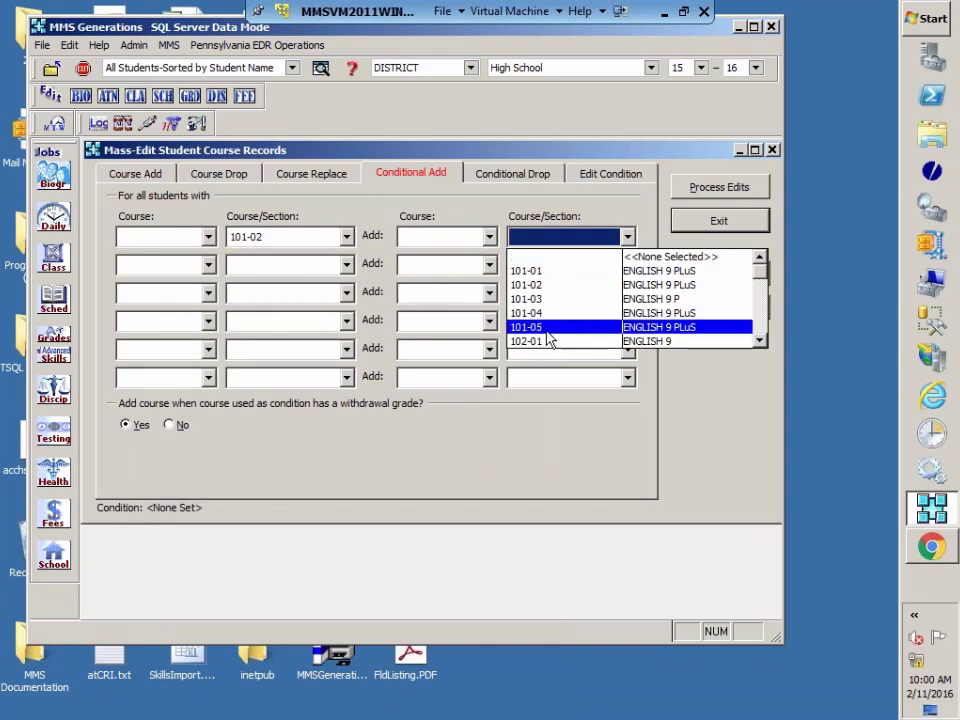
left_click(549, 330)
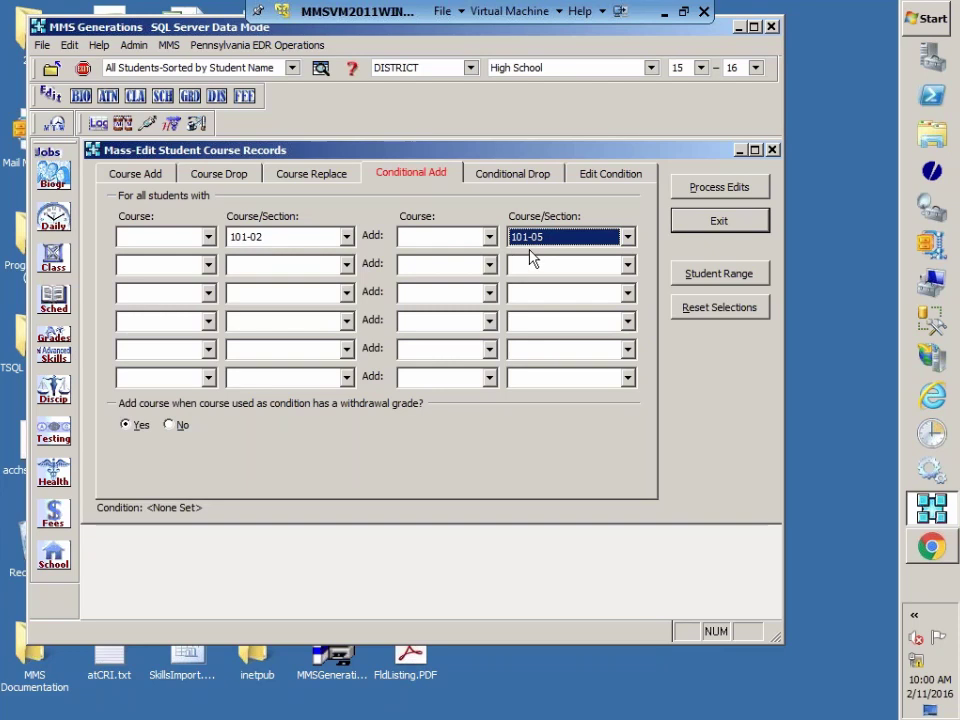
left_click(716, 190)
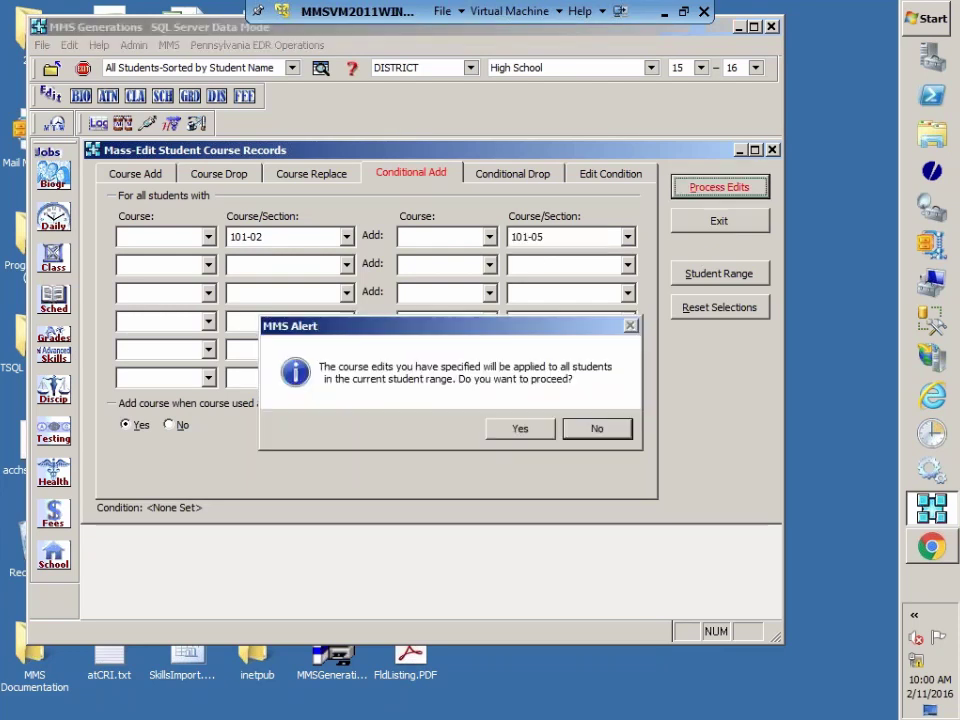
Step: Apply the 13 edits, update class enrollments, and exit the mass-edit tool
left_click(518, 433)
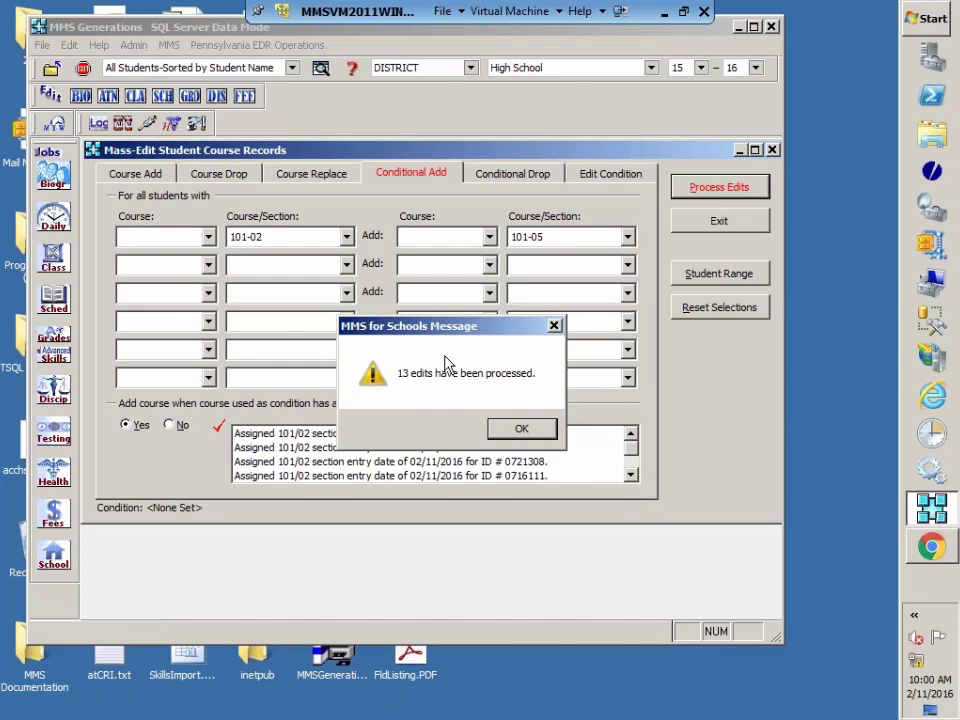
left_click(523, 429)
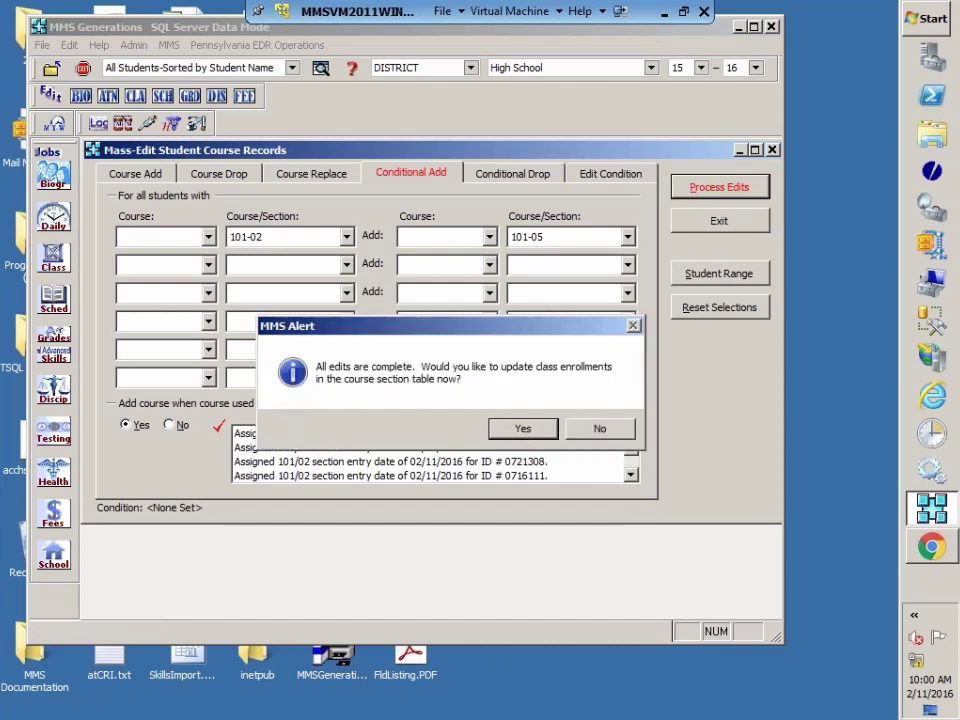
left_click(508, 430)
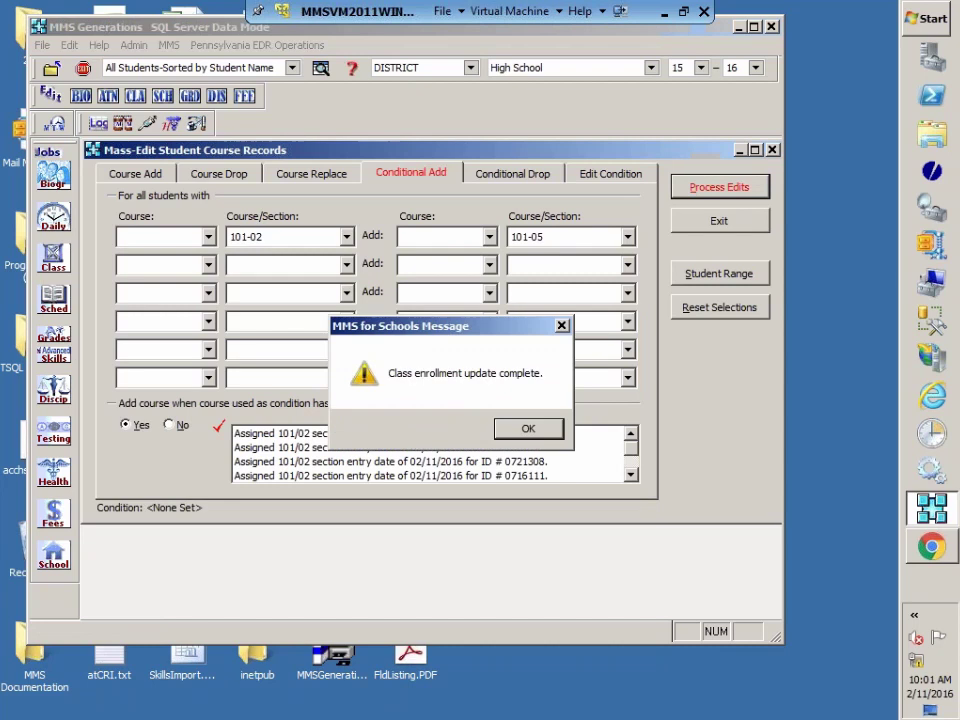
left_click(528, 428)
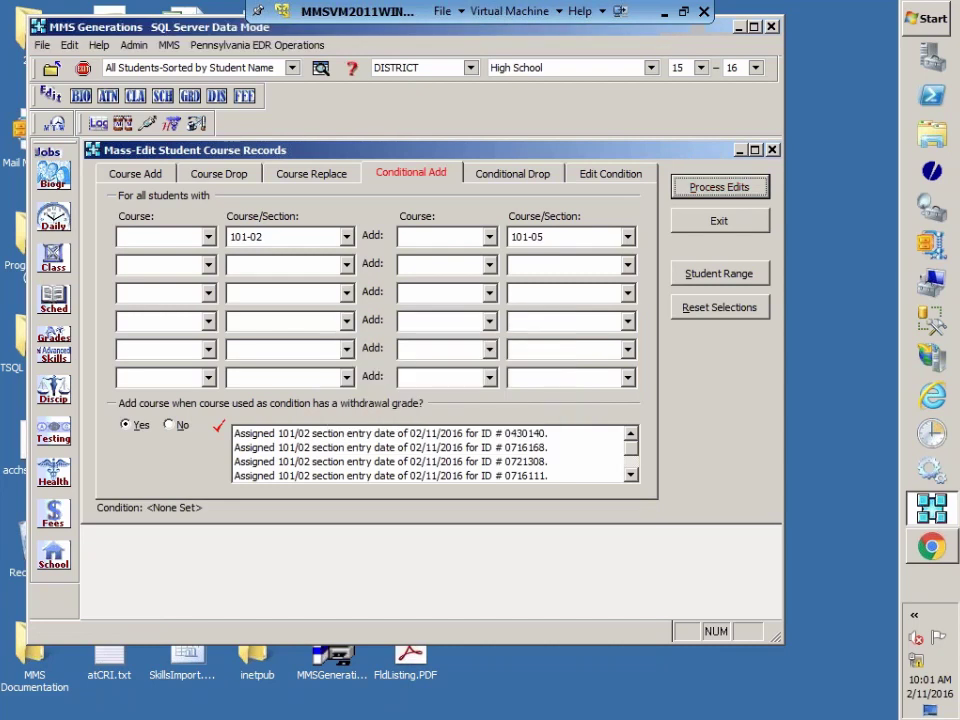
left_click(721, 224)
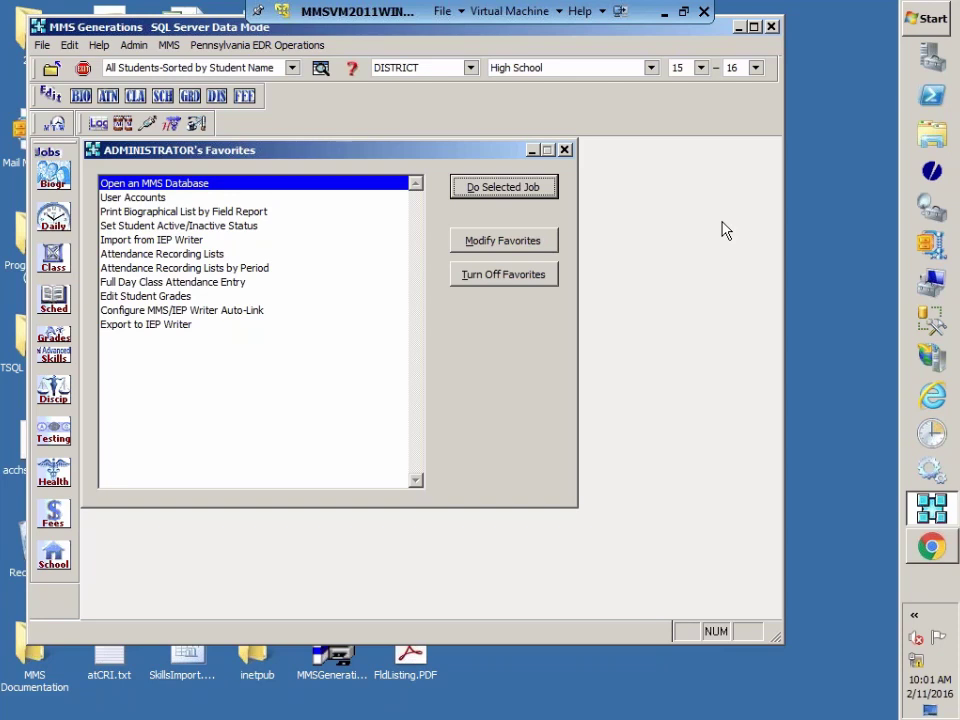
Step: Open Manage PVAAS Data and look at the Staff Student Subtest Create/Update/Report dialog, then exit it
left_click(222, 46)
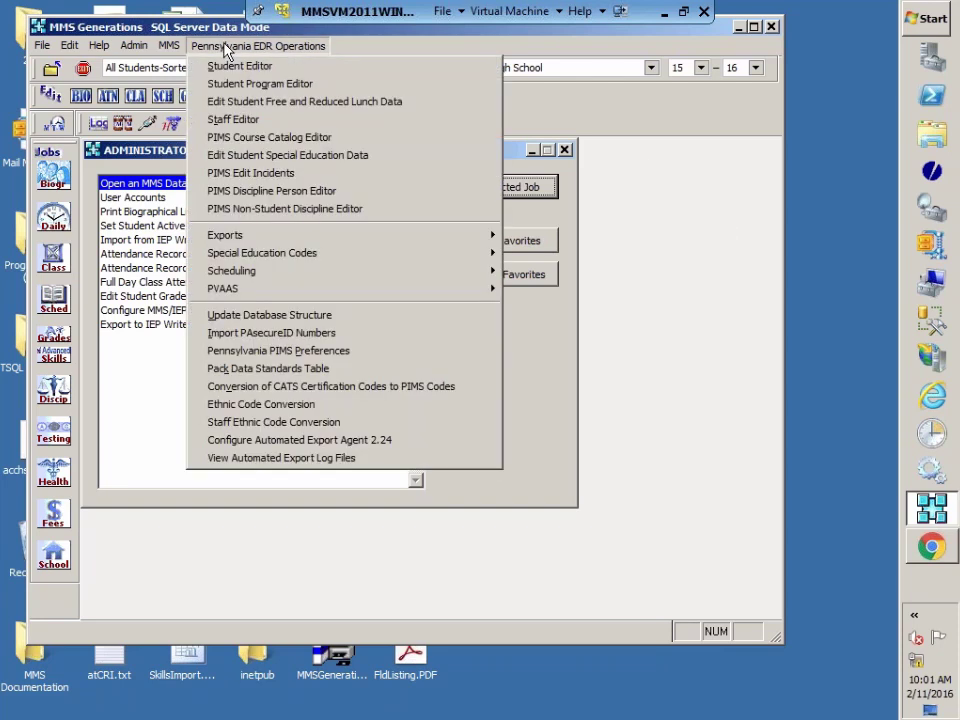
mouse_move(224, 290)
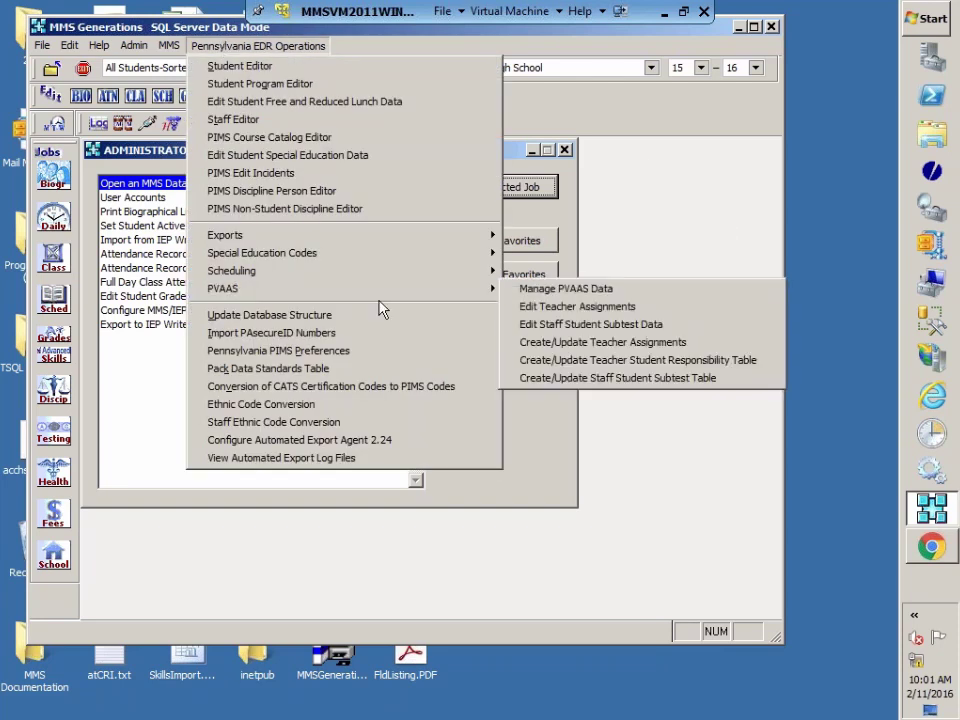
left_click(543, 292)
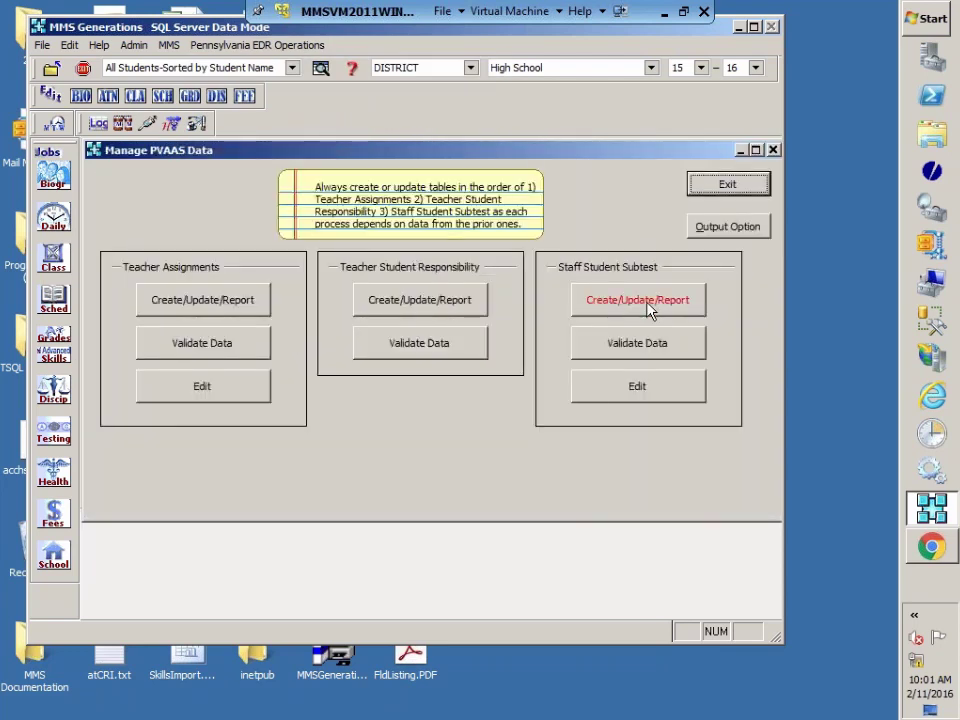
left_click(648, 310)
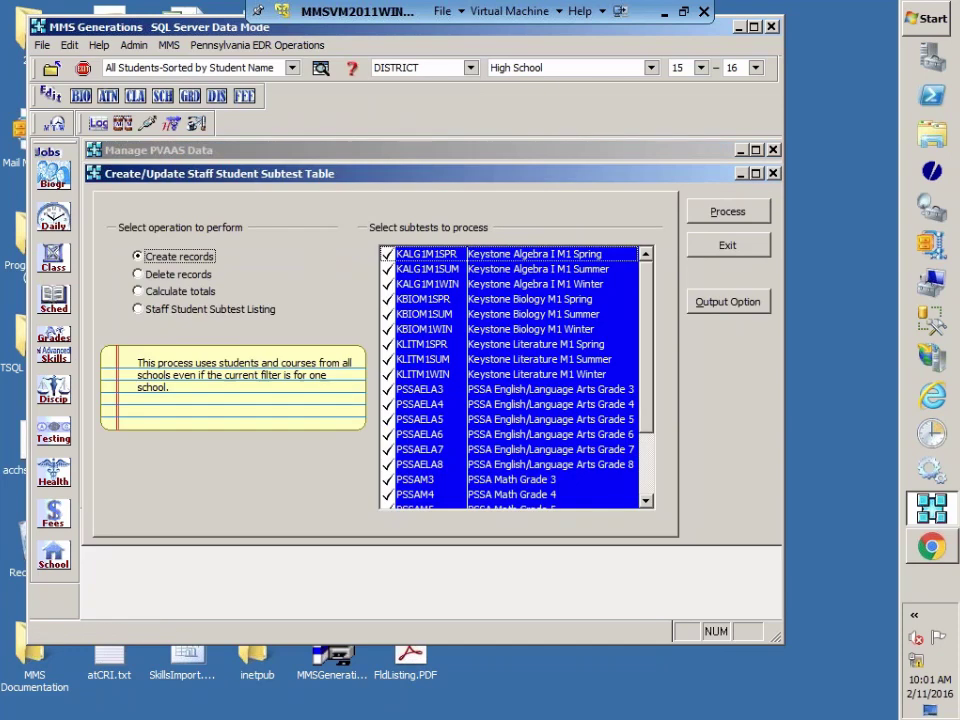
left_click(745, 248)
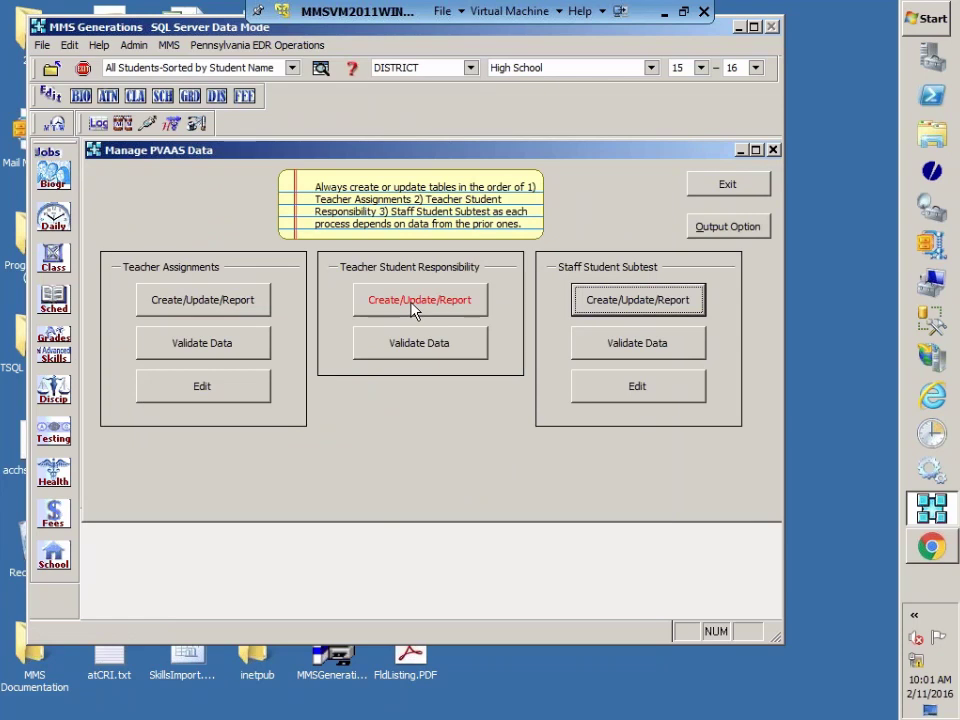
Step: Open Teacher Student Responsibility Create/Update/Report and try each operation, ending on Teacher Student Responsibility Listing
left_click(415, 304)
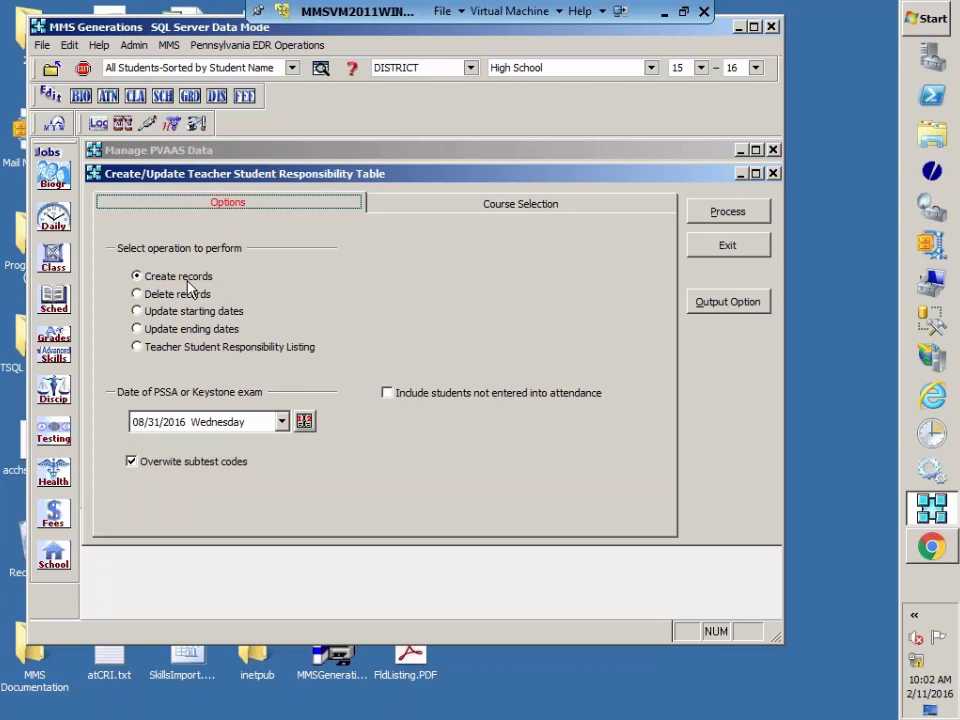
left_click(161, 295)
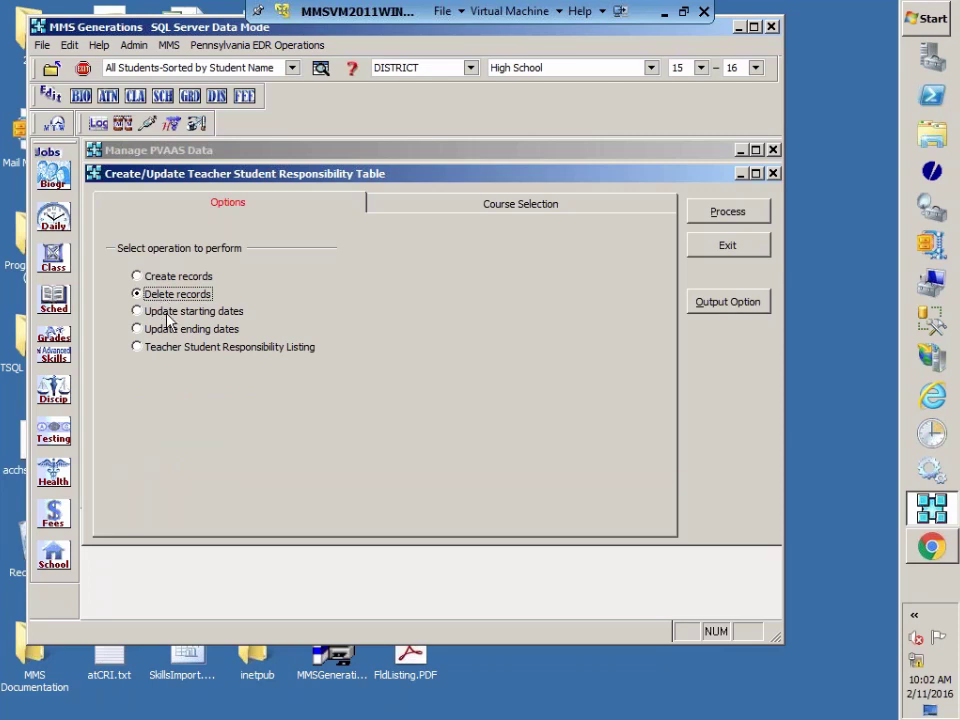
left_click(170, 316)
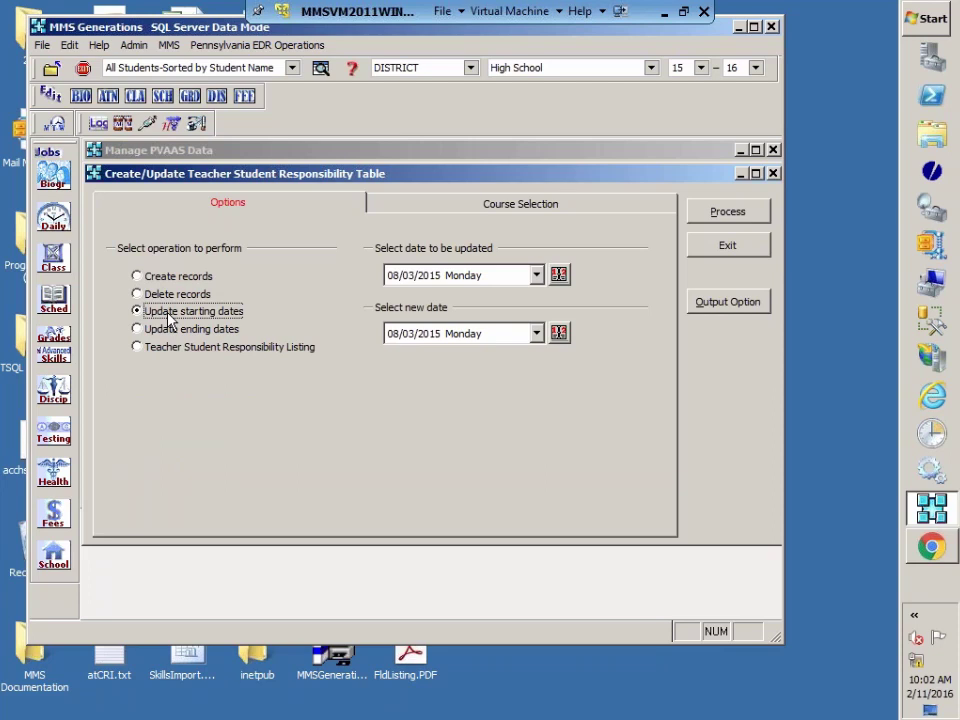
left_click(170, 333)
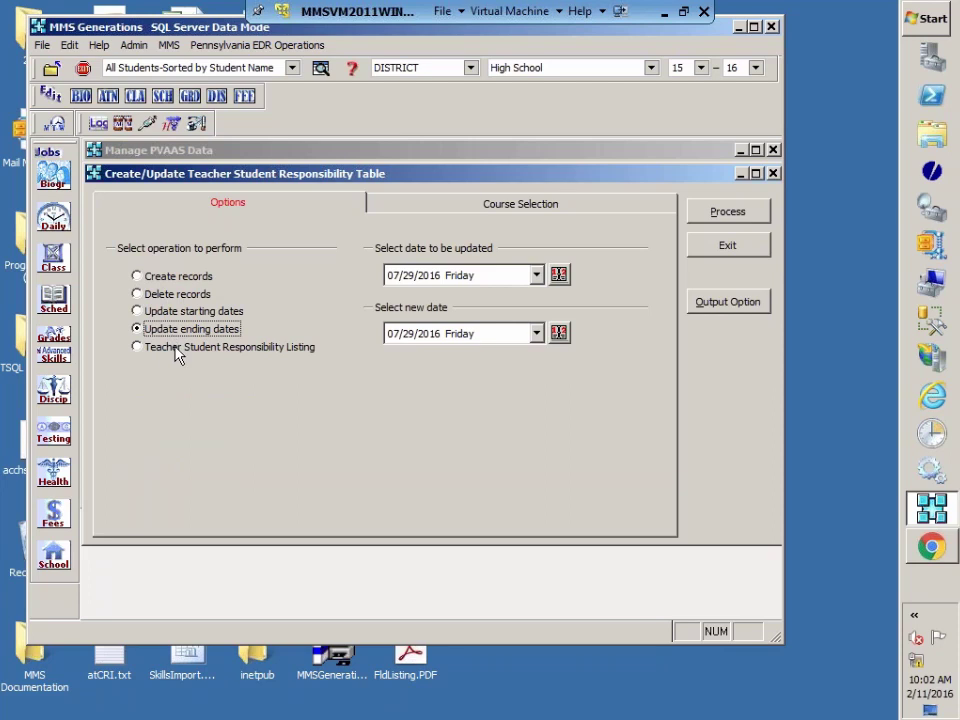
left_click(173, 347)
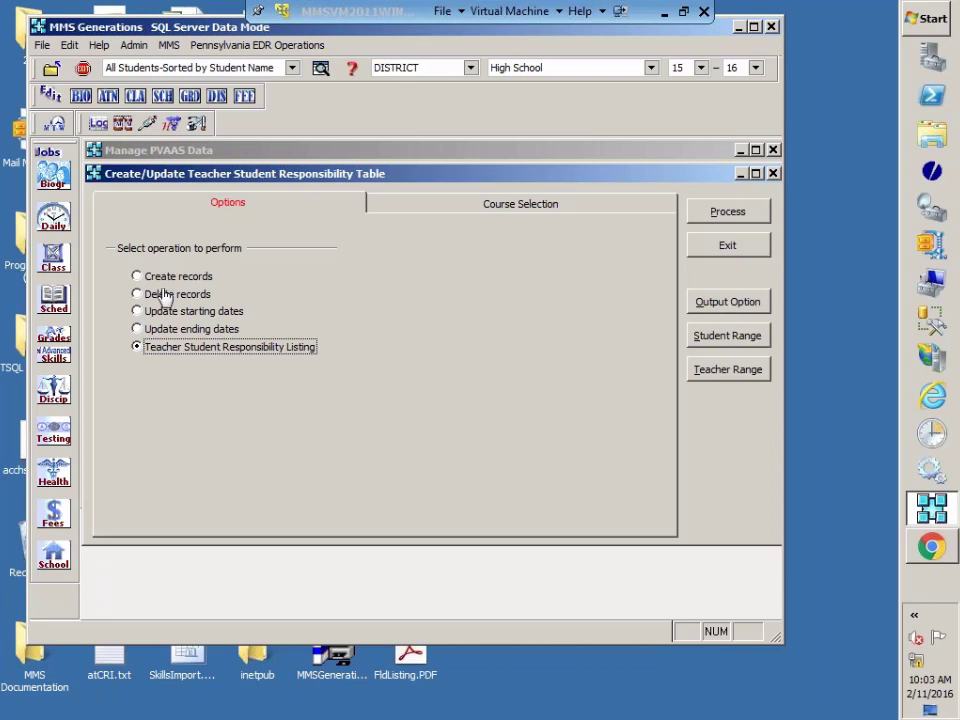
Step: Switch the Teacher Student Responsibility operation to Create records
left_click(137, 276)
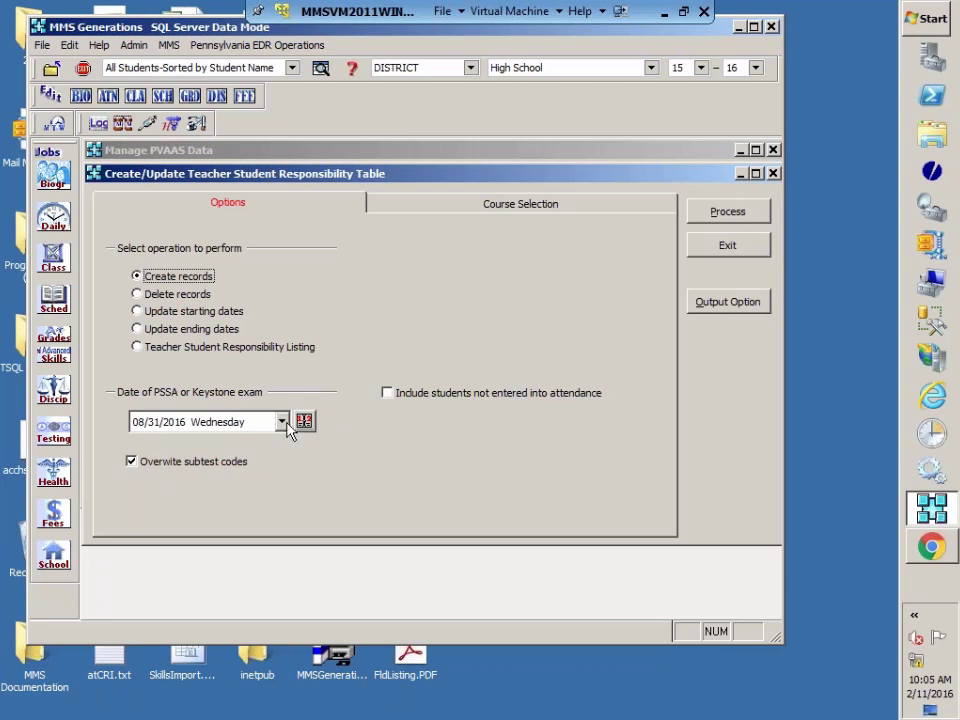
Step: Set the PSSA/Keystone exam date to 09/28/2015 Monday, then go to Course Selection
left_click(284, 423)
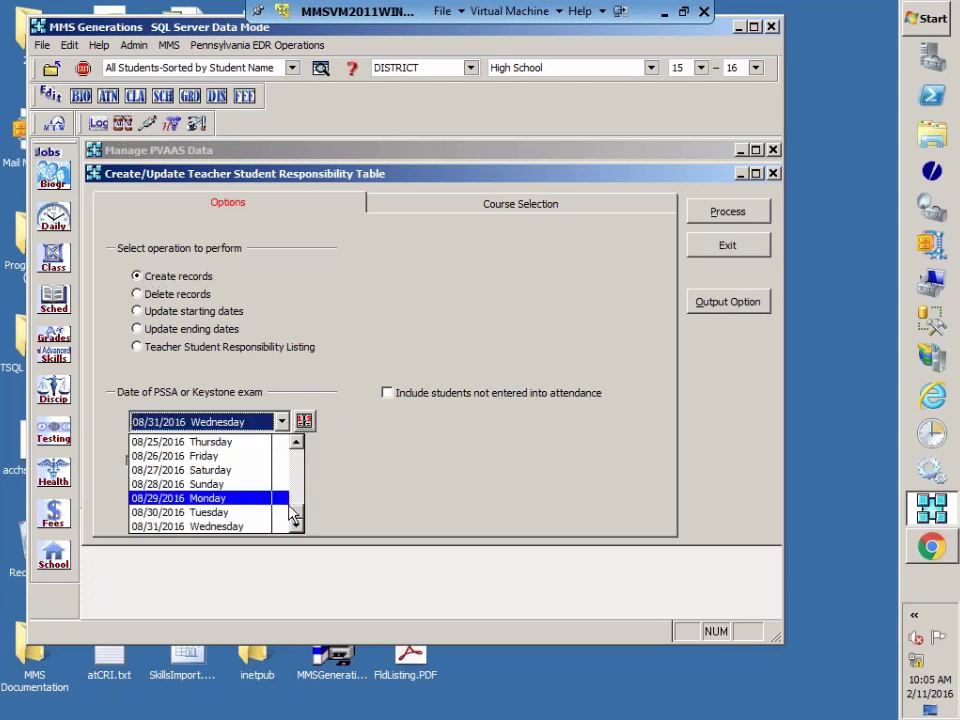
left_click_drag(293, 513, 307, 468)
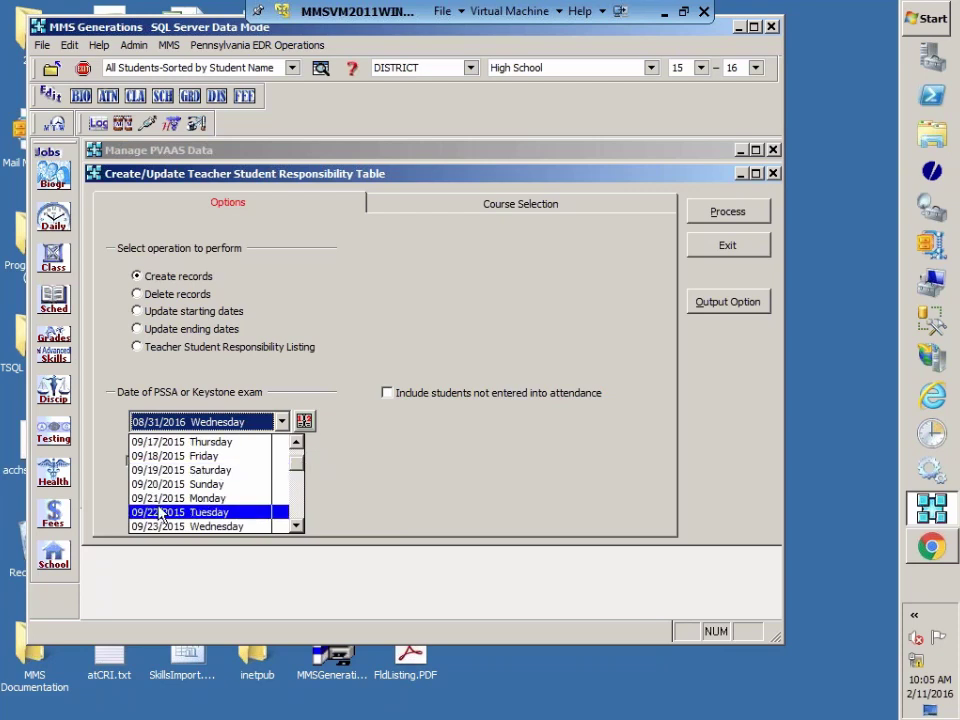
left_click(296, 527)
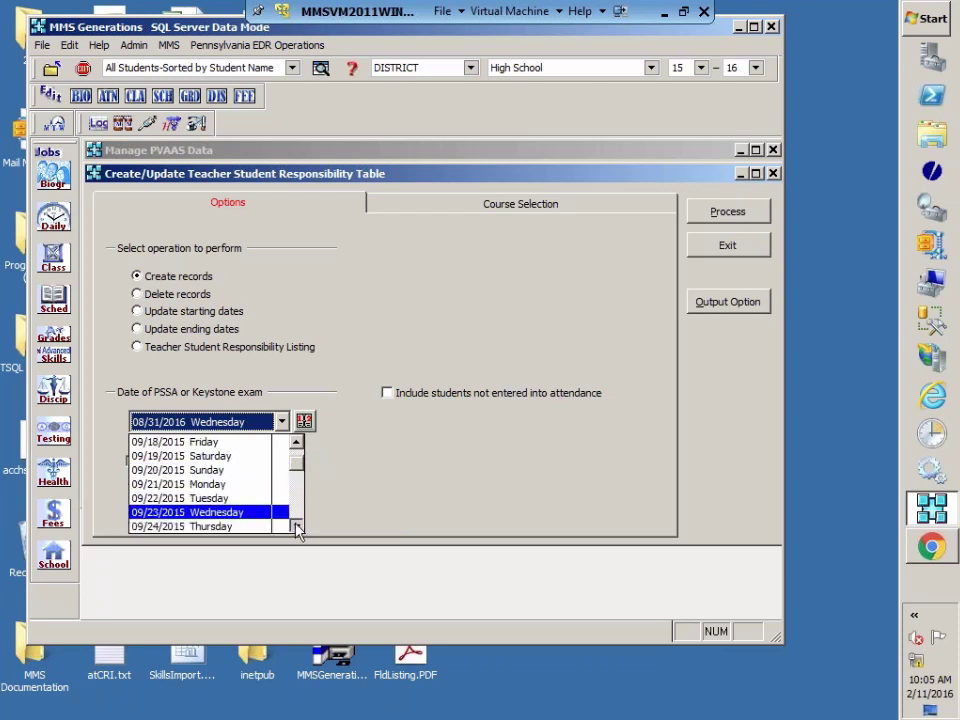
left_click(296, 527)
left_click(296, 526)
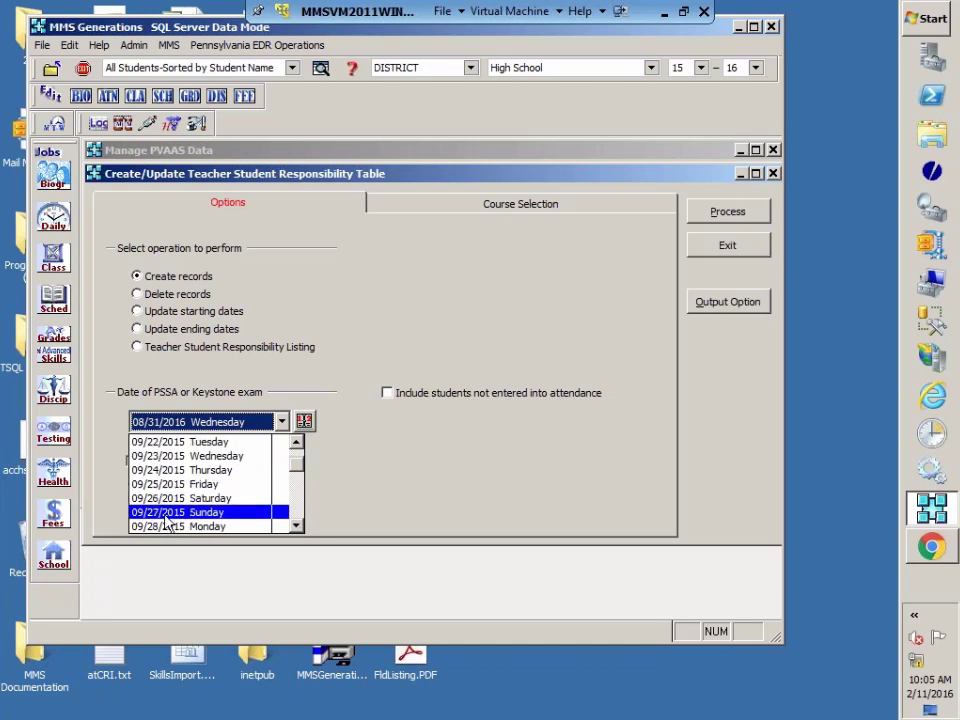
left_click(165, 525)
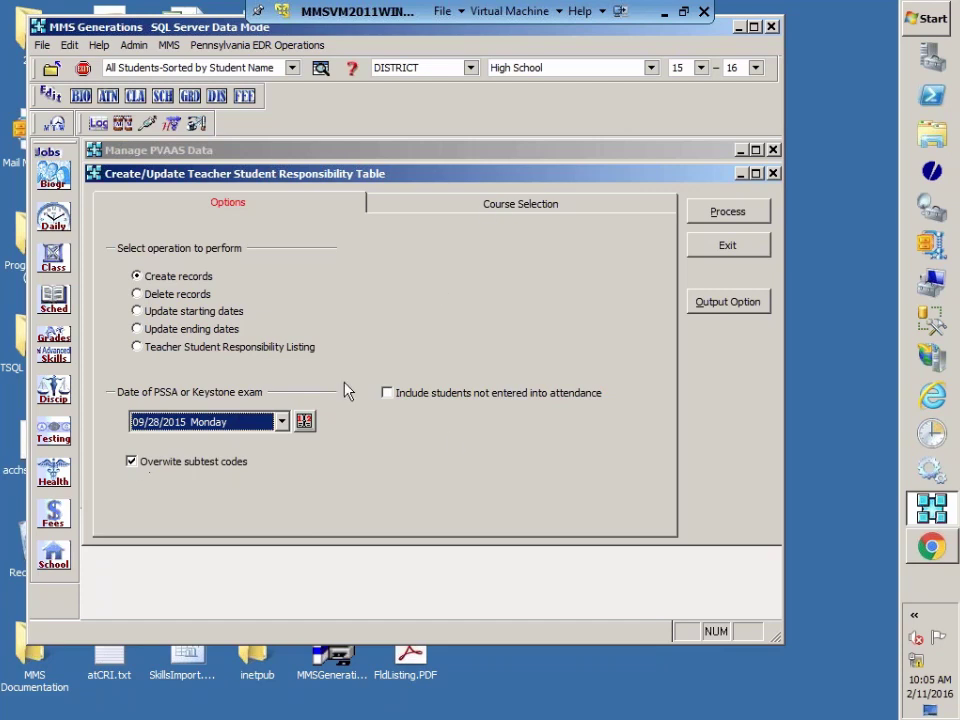
left_click(480, 212)
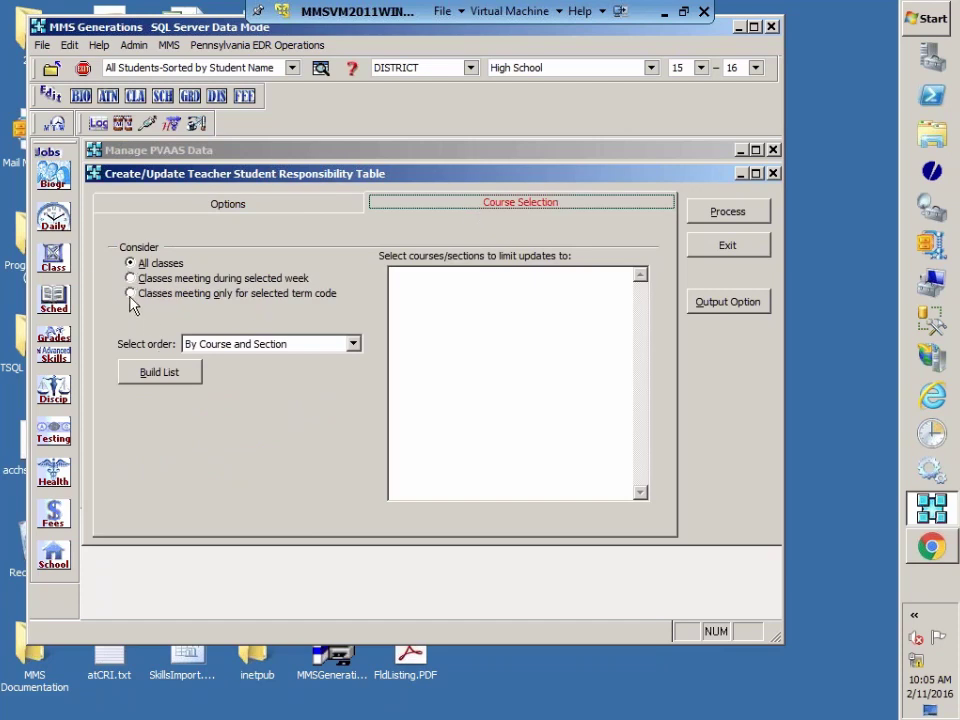
Step: Rebuild the course list using only classes meeting during Week 1, keeping the default order
left_click(160, 380)
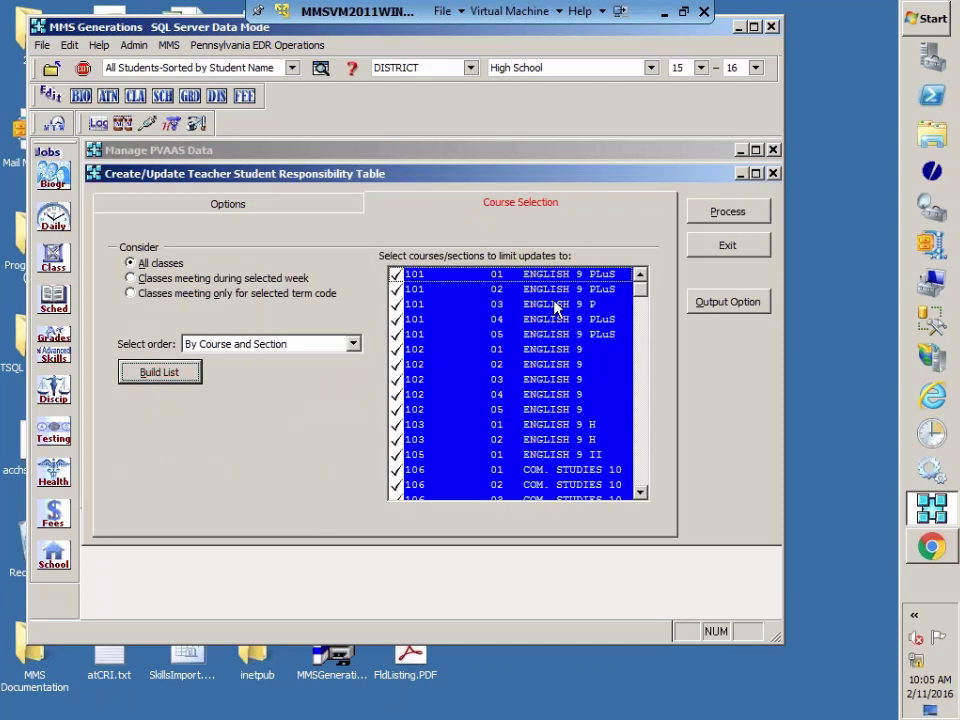
left_click(131, 279)
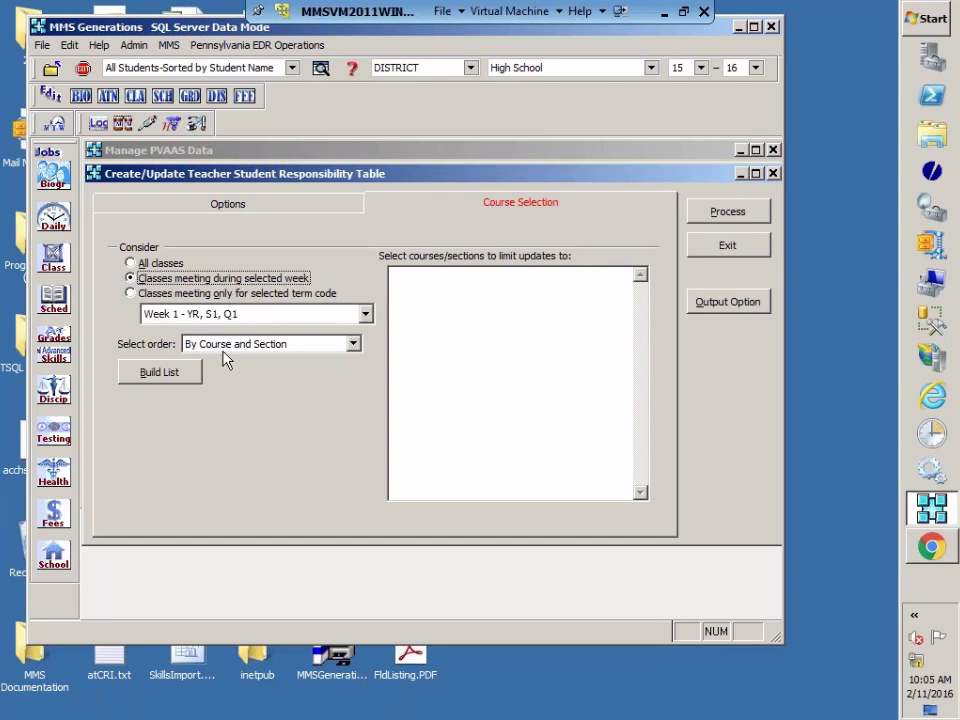
left_click(182, 379)
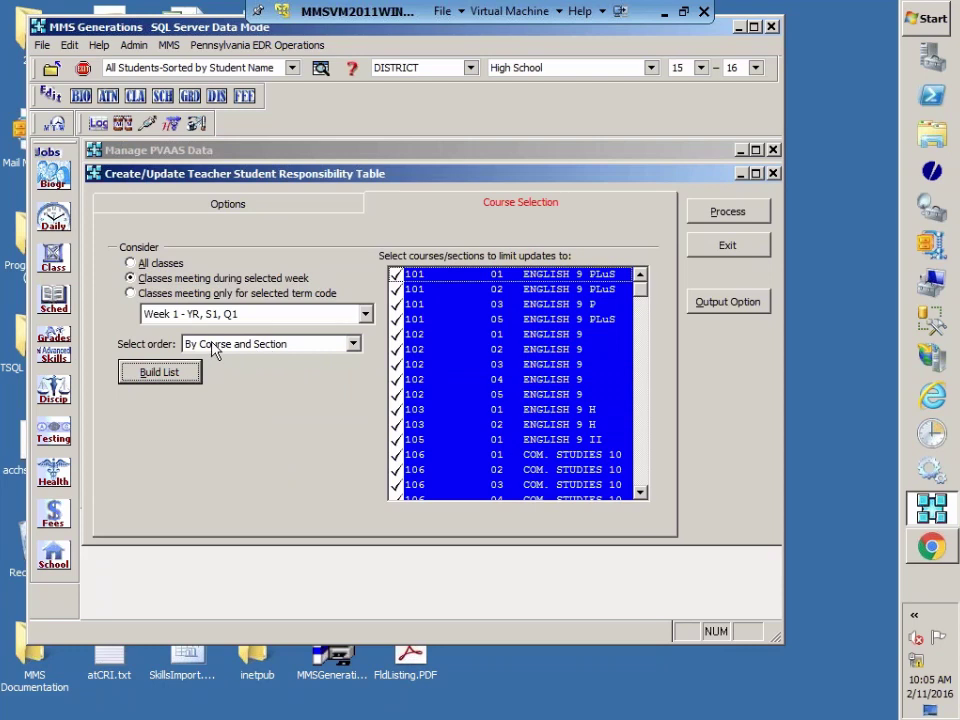
left_click(353, 344)
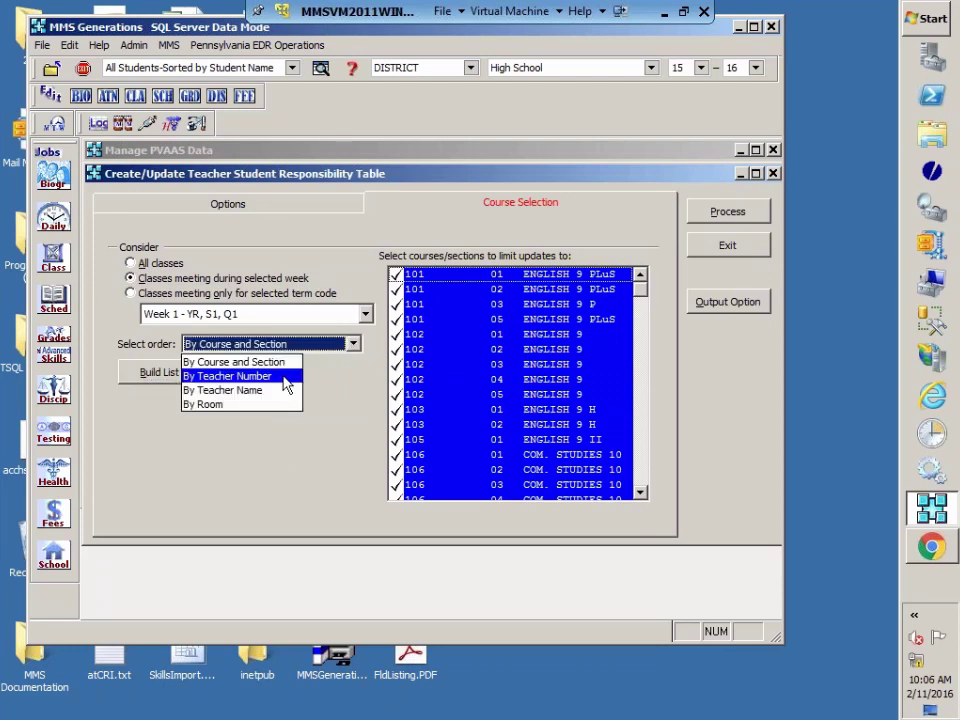
left_click(297, 457)
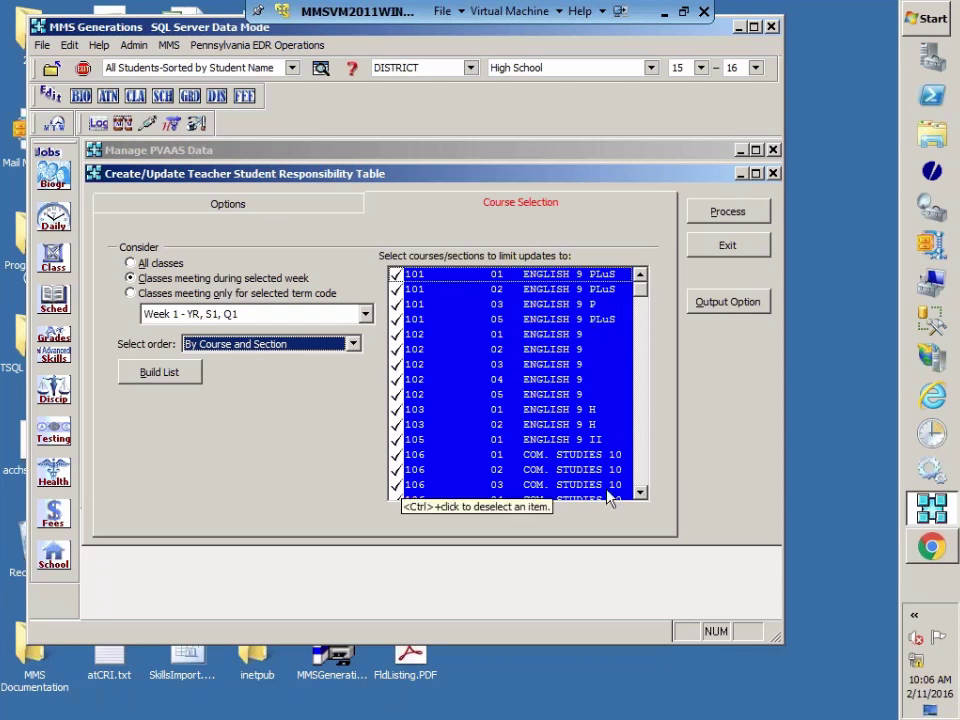
Step: Select course sections 101 01 through 105 01, then return to Options
left_click(560, 274)
left_click(560, 440, "shift")
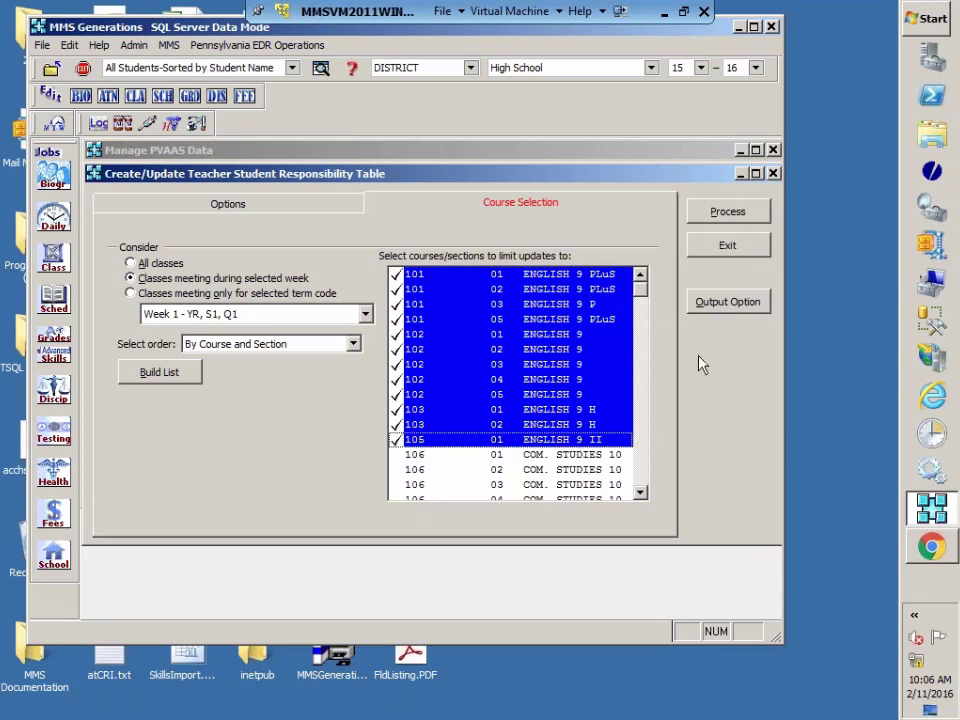
left_click(274, 203)
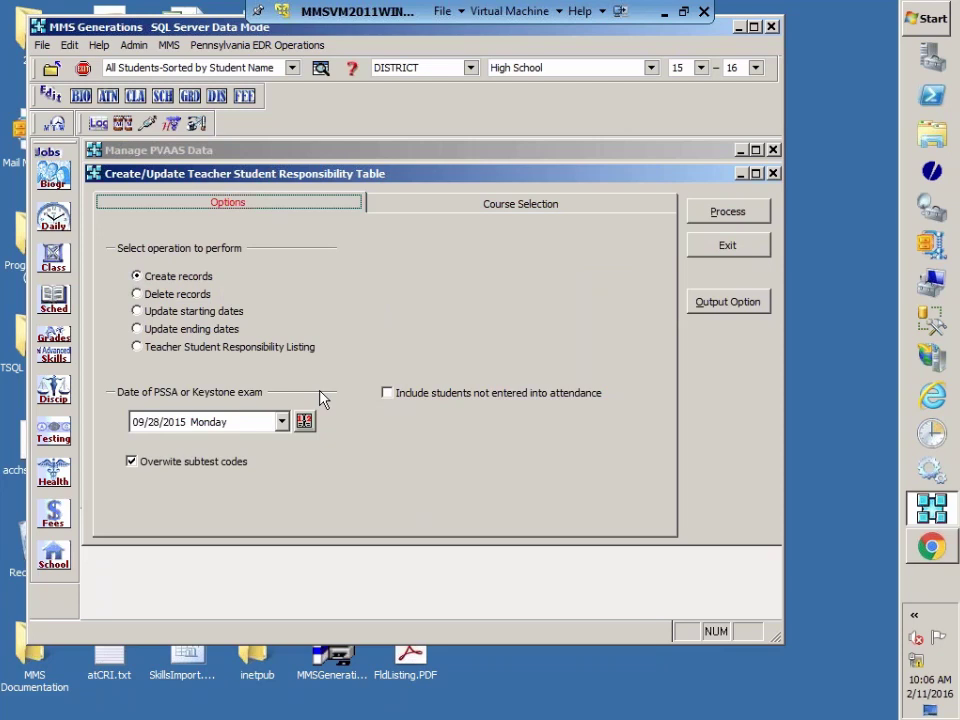
Step: Include students not entered into attendance, use the 001 - District calendar, and process record creation
left_click(388, 396)
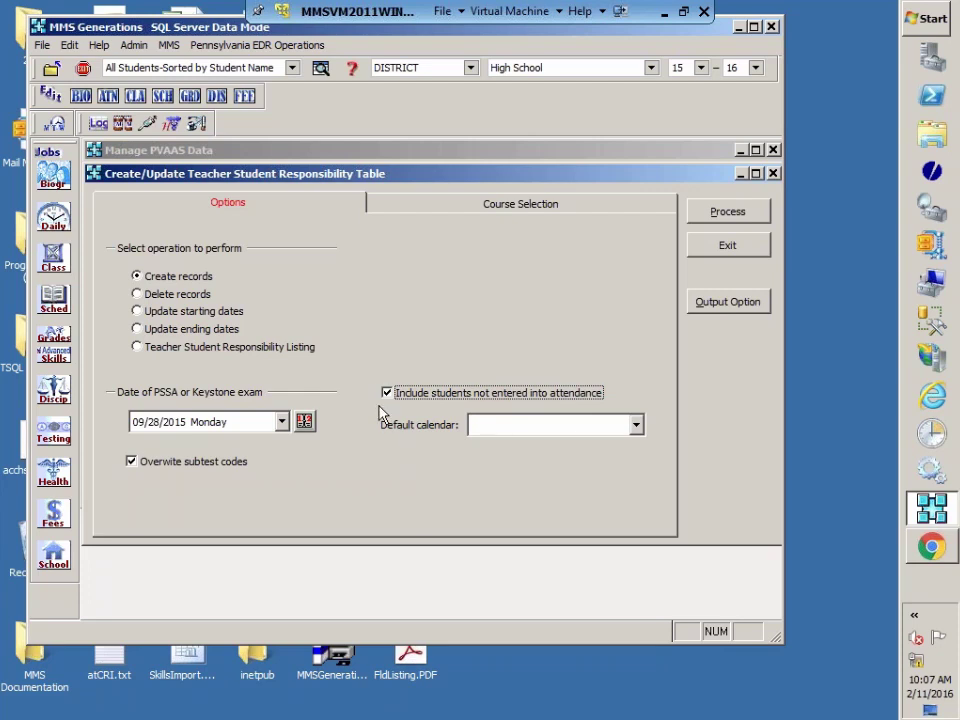
left_click(635, 427)
left_click(635, 426)
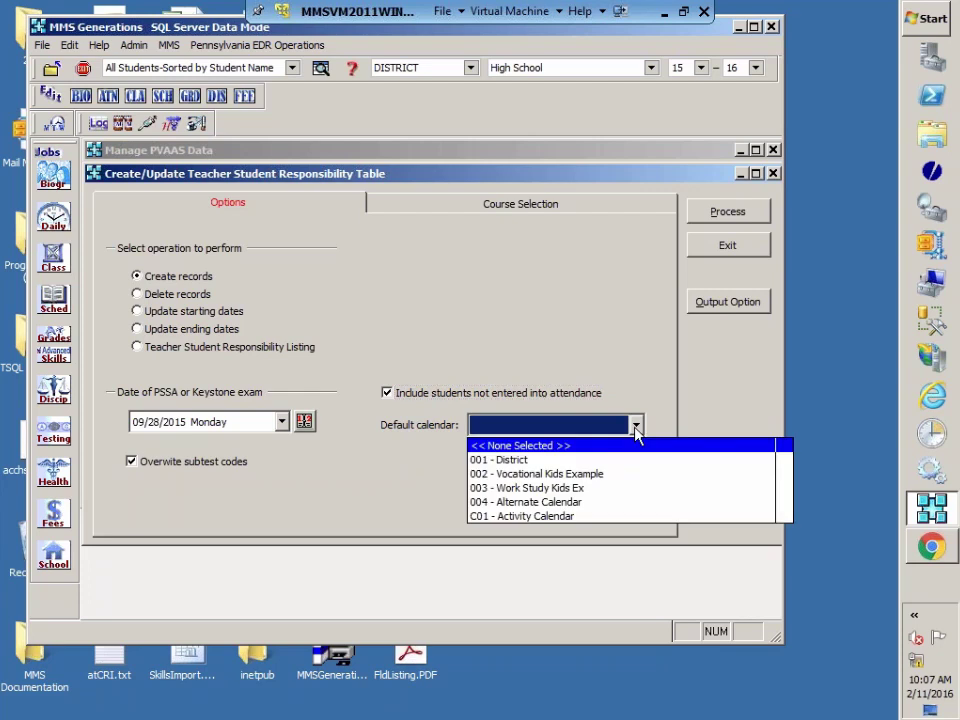
left_click(542, 460)
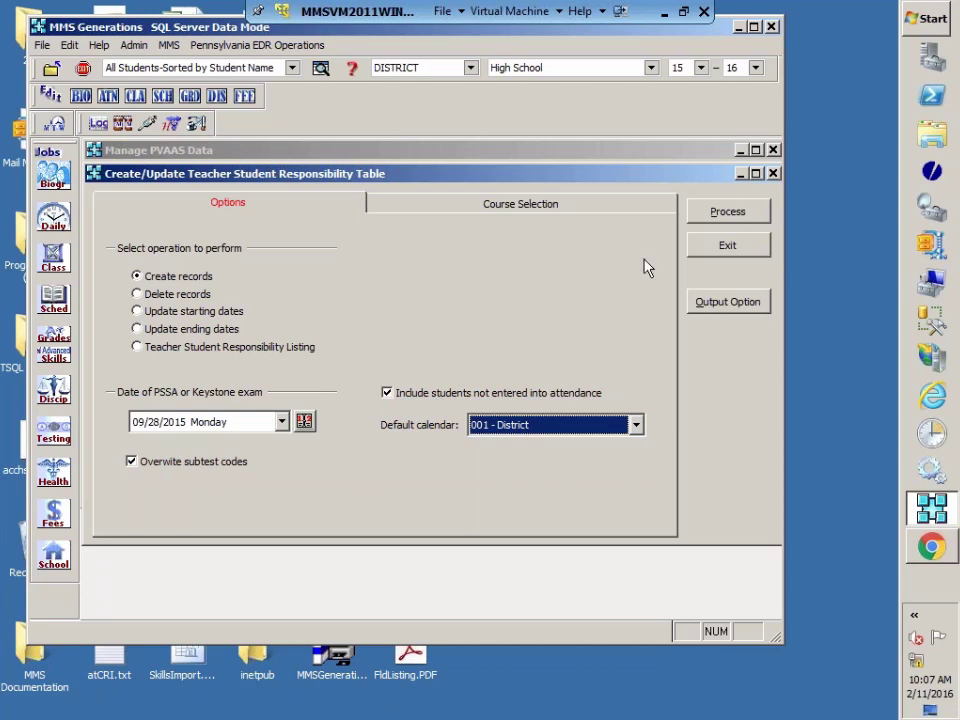
left_click(719, 214)
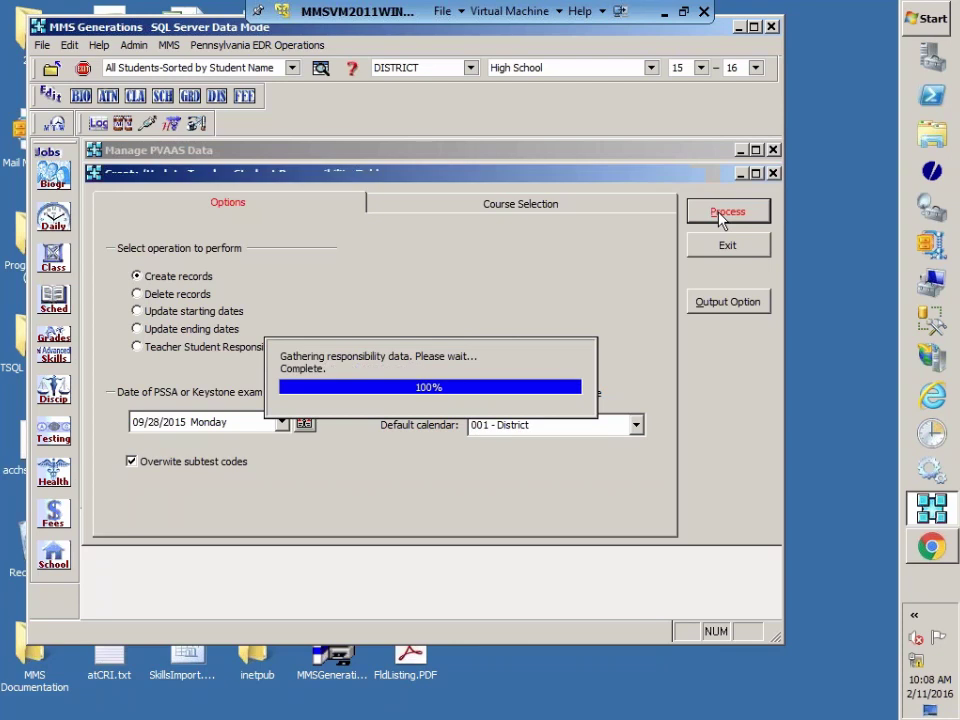
left_click(386, 496)
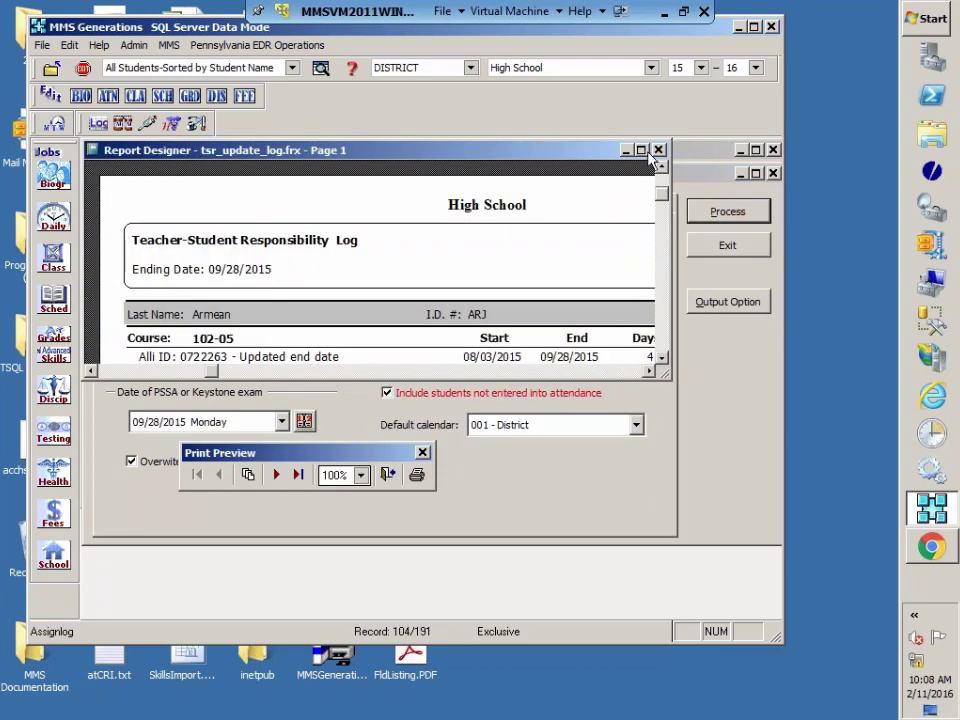
left_click(643, 150)
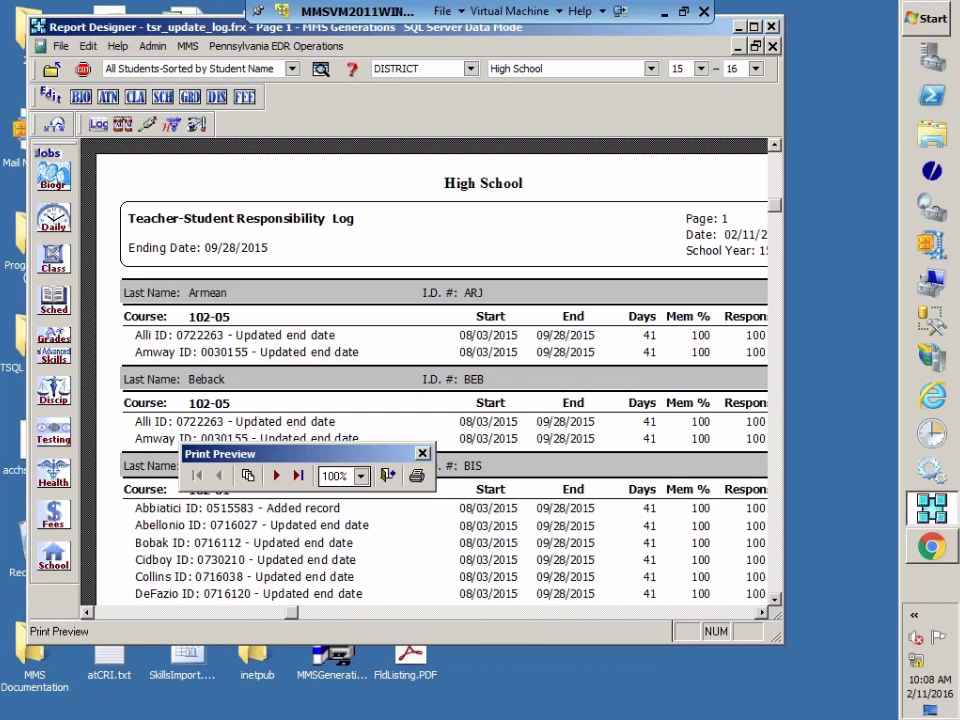
scroll(513, 453, "down", 2)
scroll(513, 453, "down", 7)
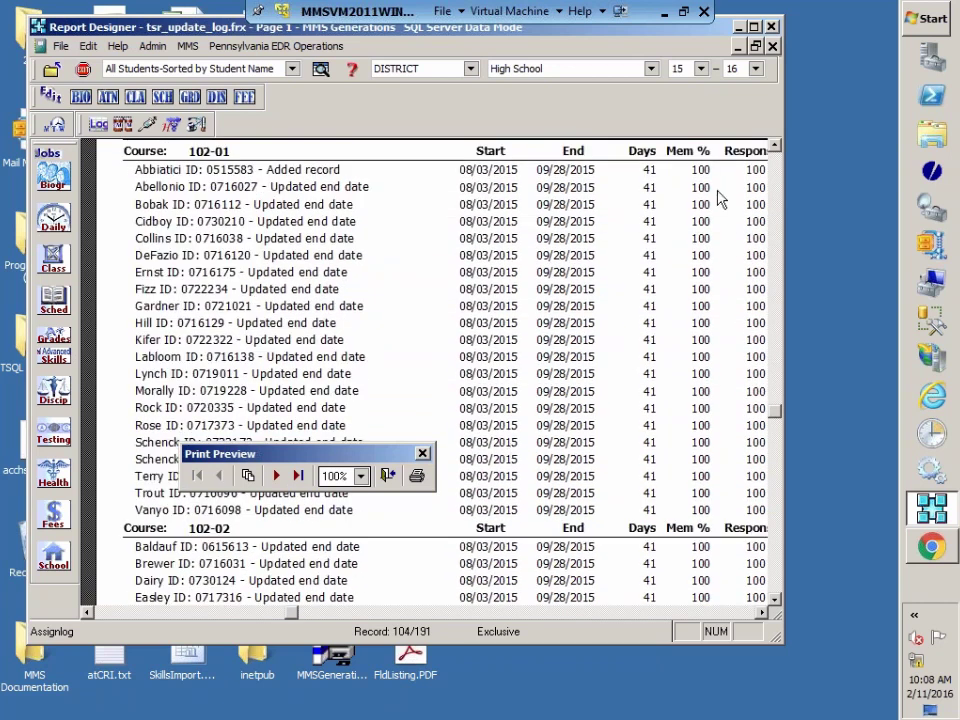
scroll(429, 523, "down", 5)
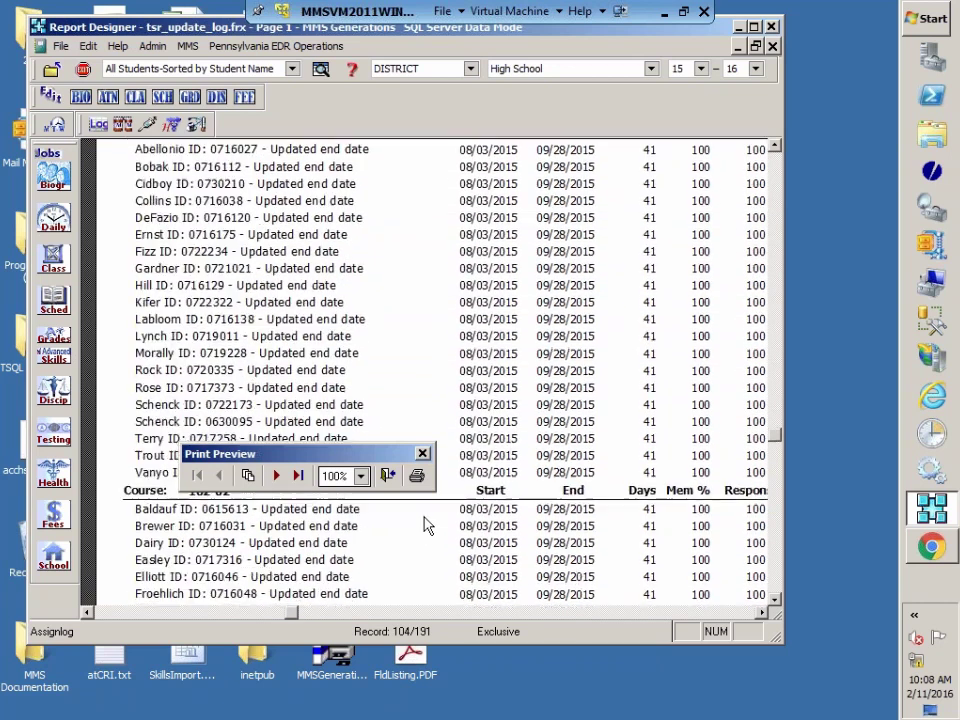
scroll(421, 507, "up", 5)
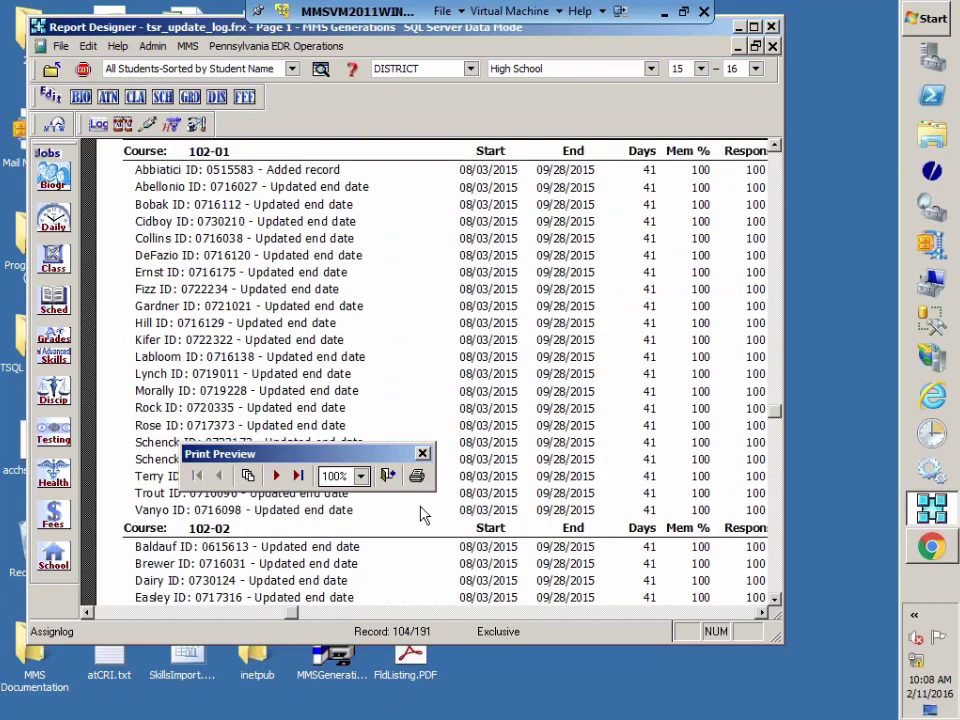
left_click(388, 476)
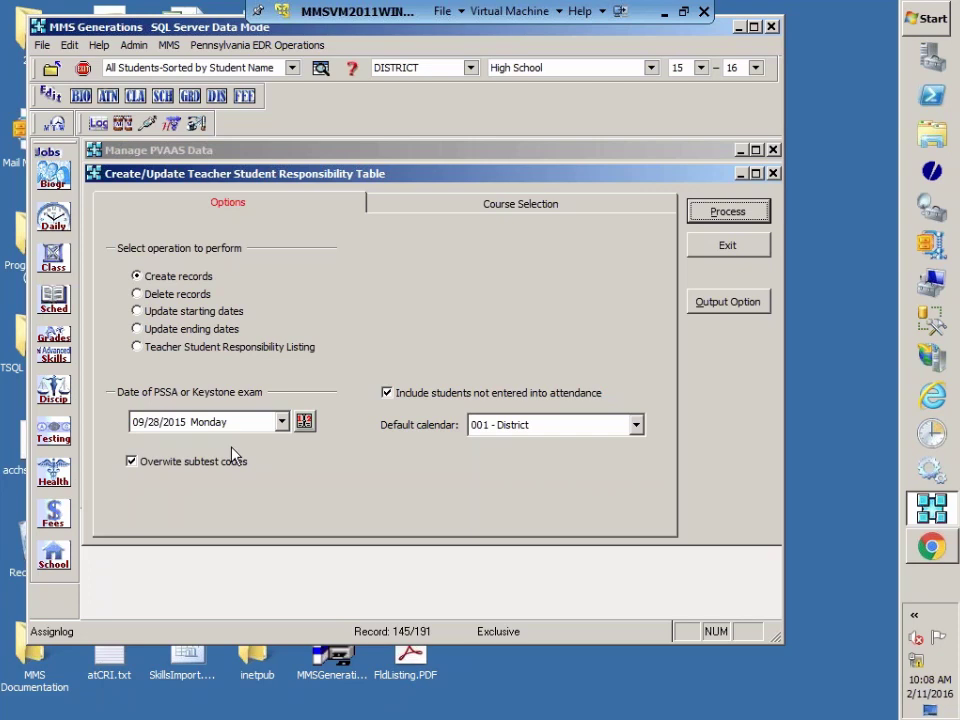
Step: Exit the responsibility table window and run Validate Data for Teacher Student Responsibility
left_click(733, 248)
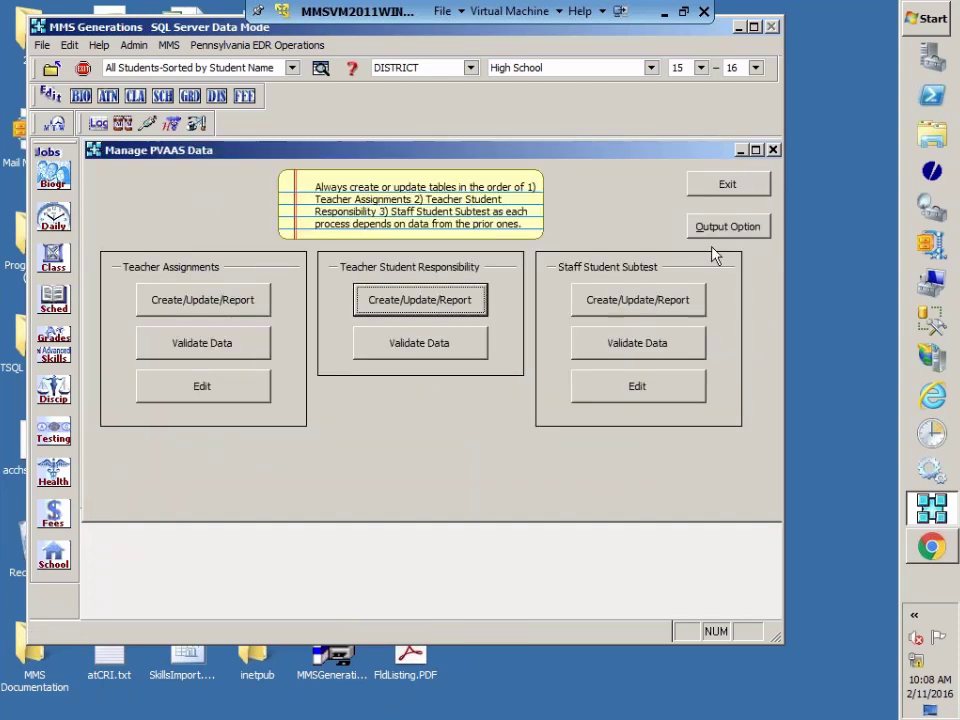
left_click(418, 350)
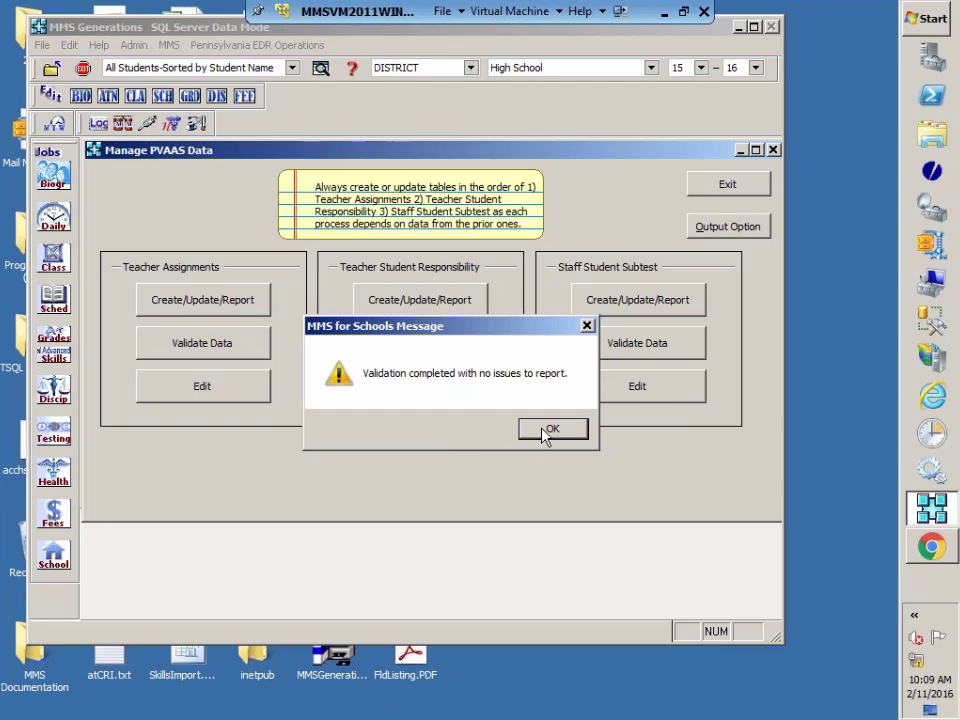
Step: Acknowledge the 'Validation completed' no-issues message
left_click(548, 429)
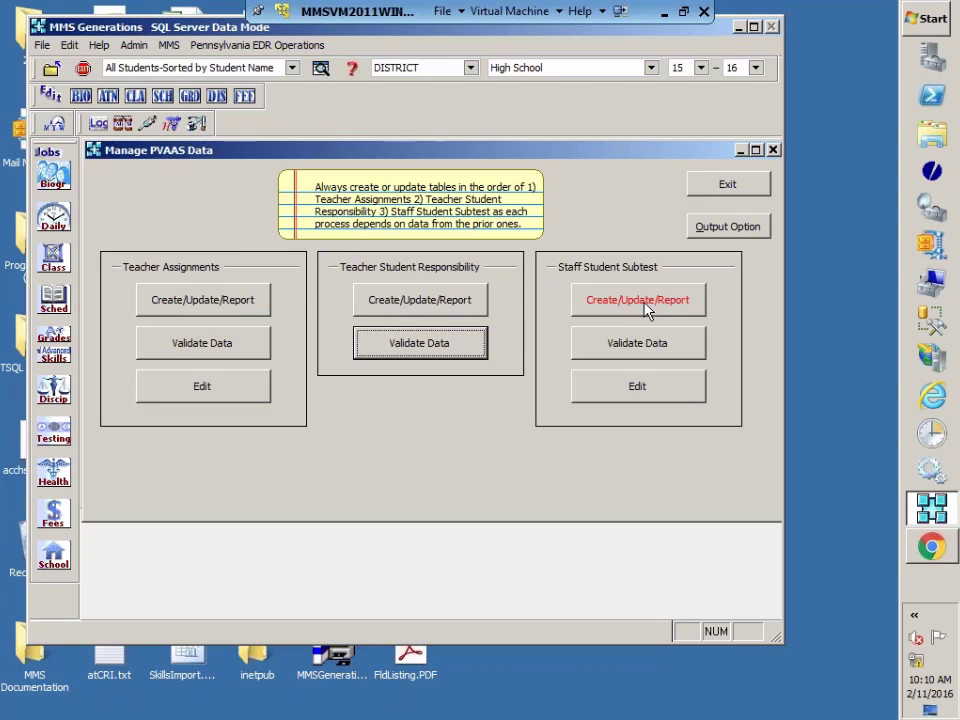
Step: Start Create/Update/Report for the Staff Student Subtest table
left_click(646, 309)
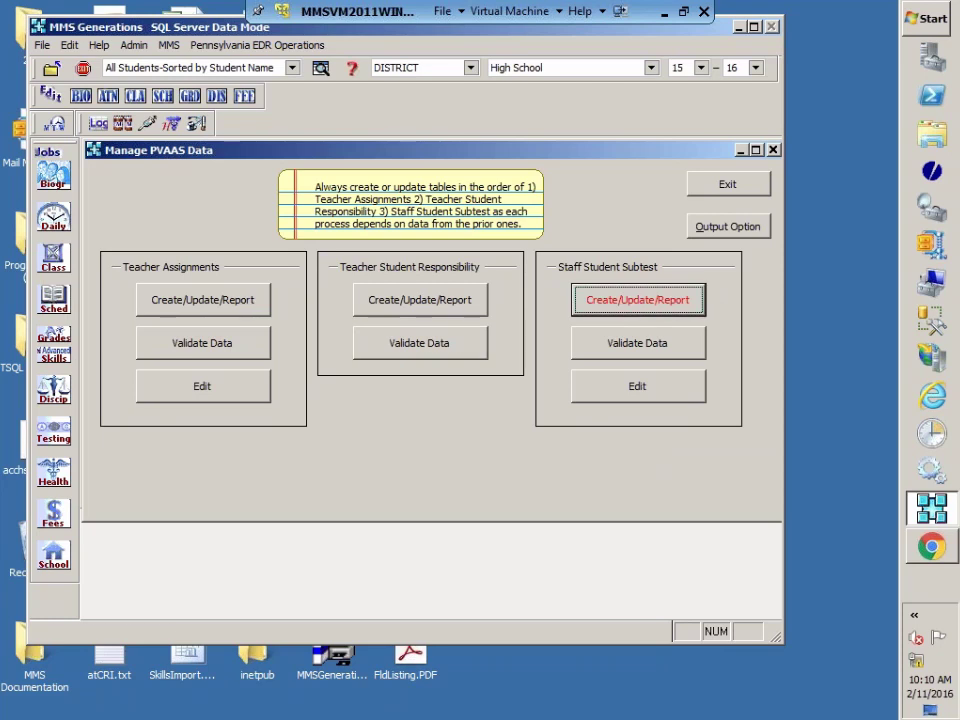
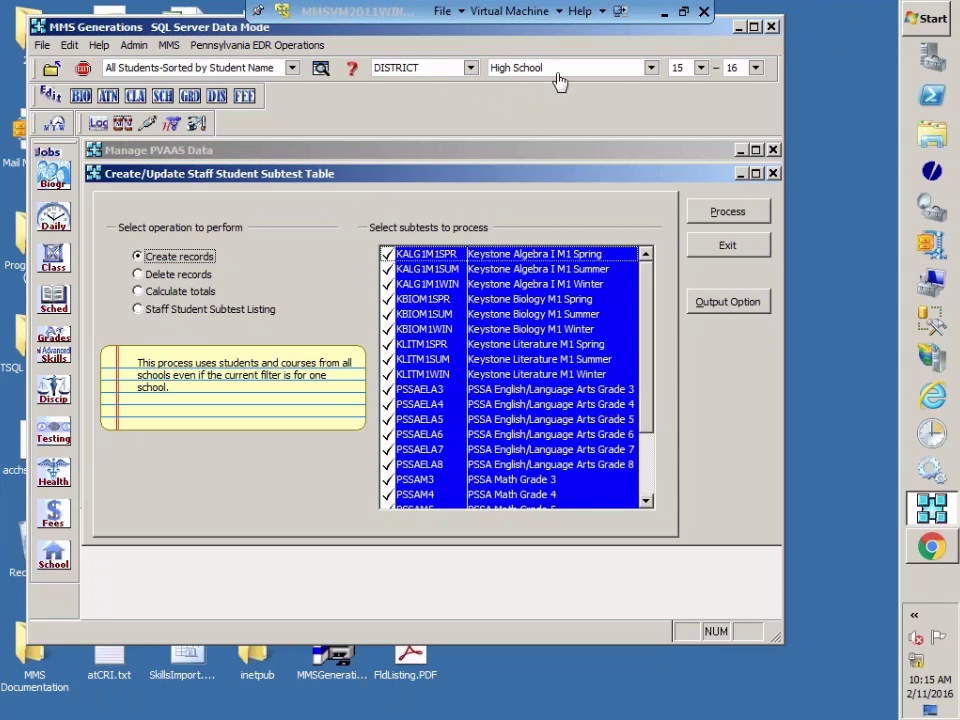
Step: Keep the High School filter with Create records selected and process all checked subtests
left_click(651, 68)
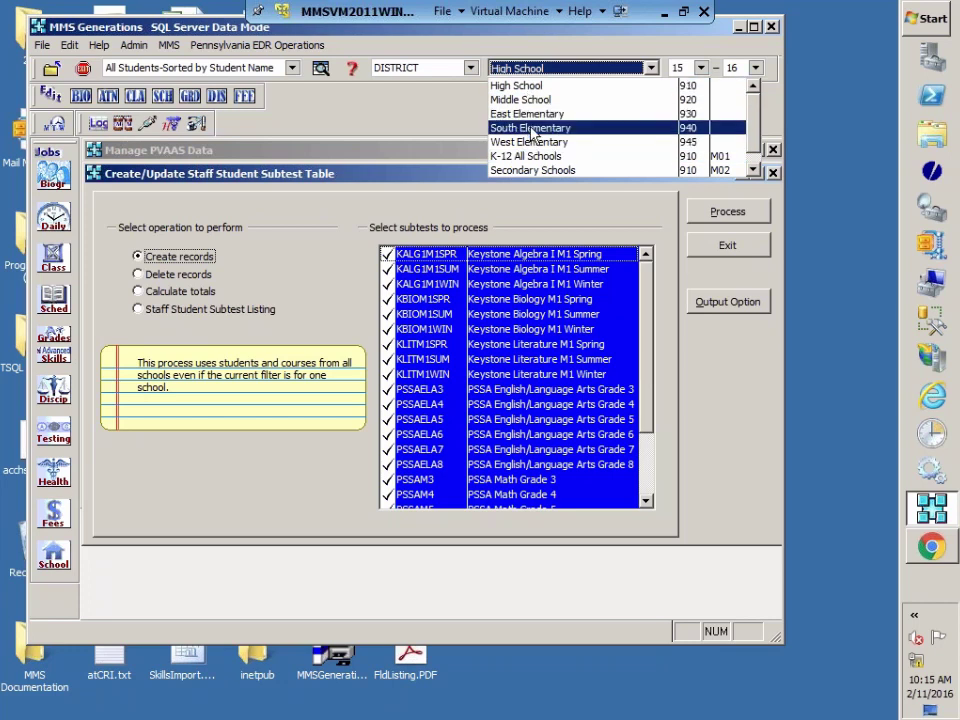
left_click(420, 120)
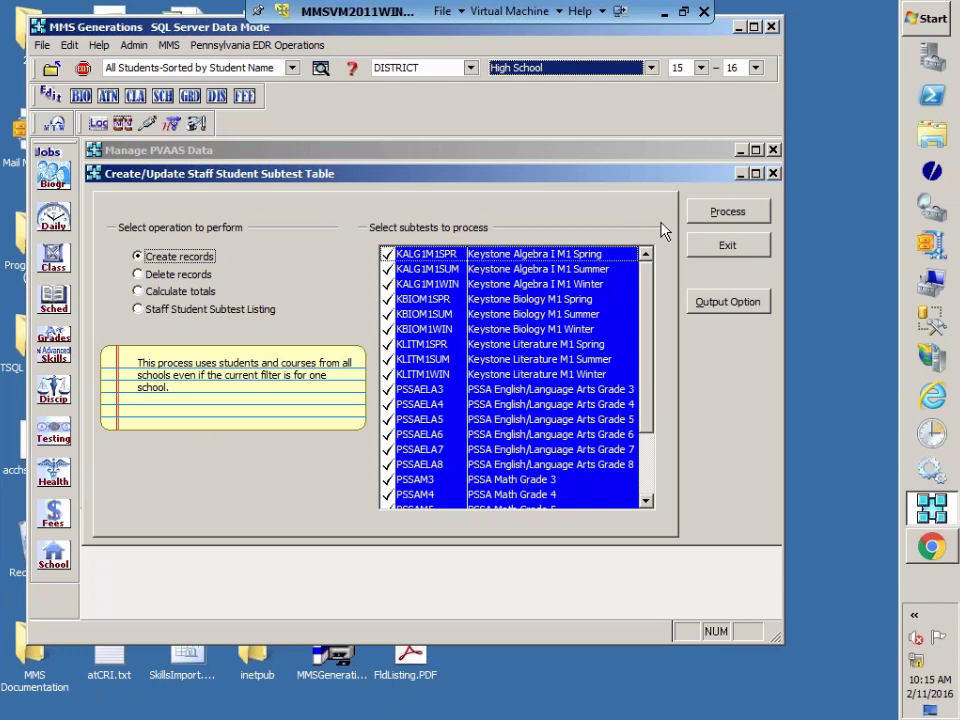
left_click(728, 213)
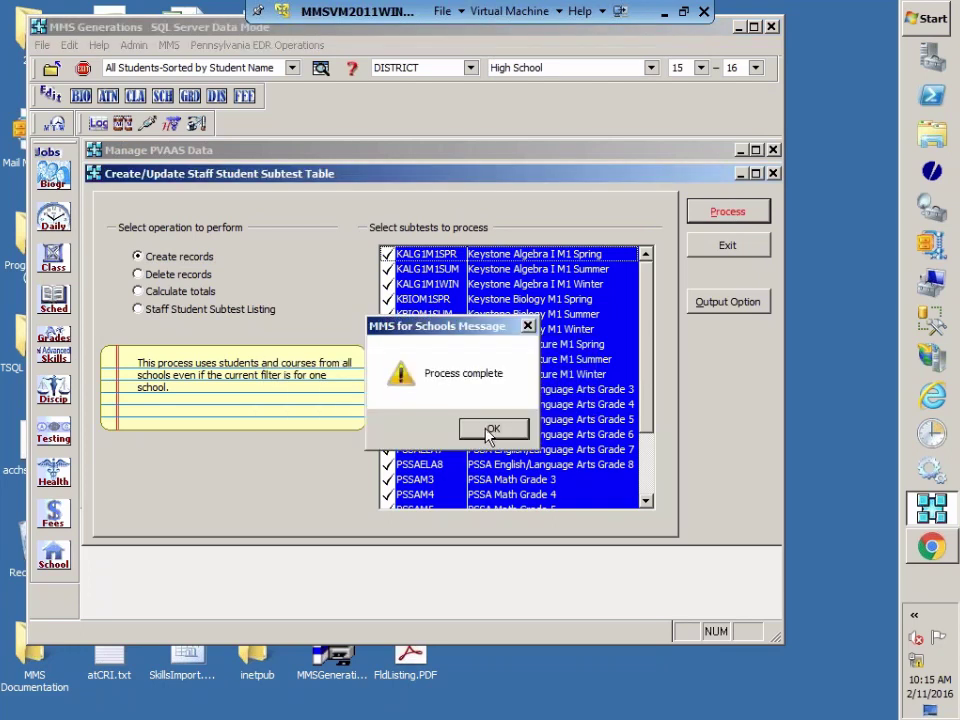
Step: Dismiss Process complete and scroll through the Staff-Student-Subtest update log preview
left_click(493, 429)
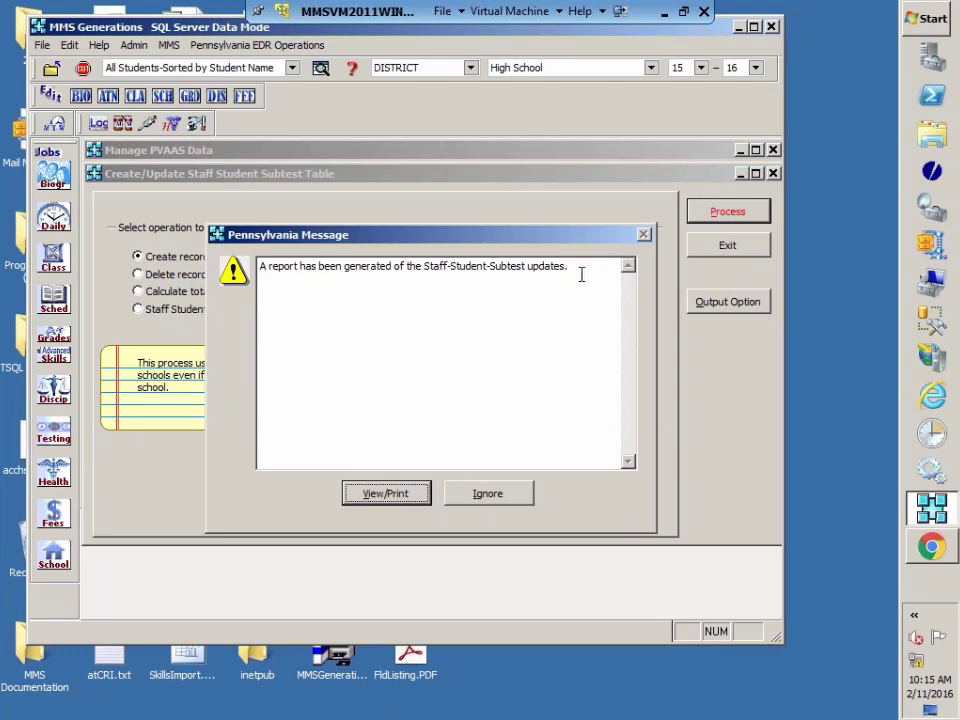
left_click(386, 493)
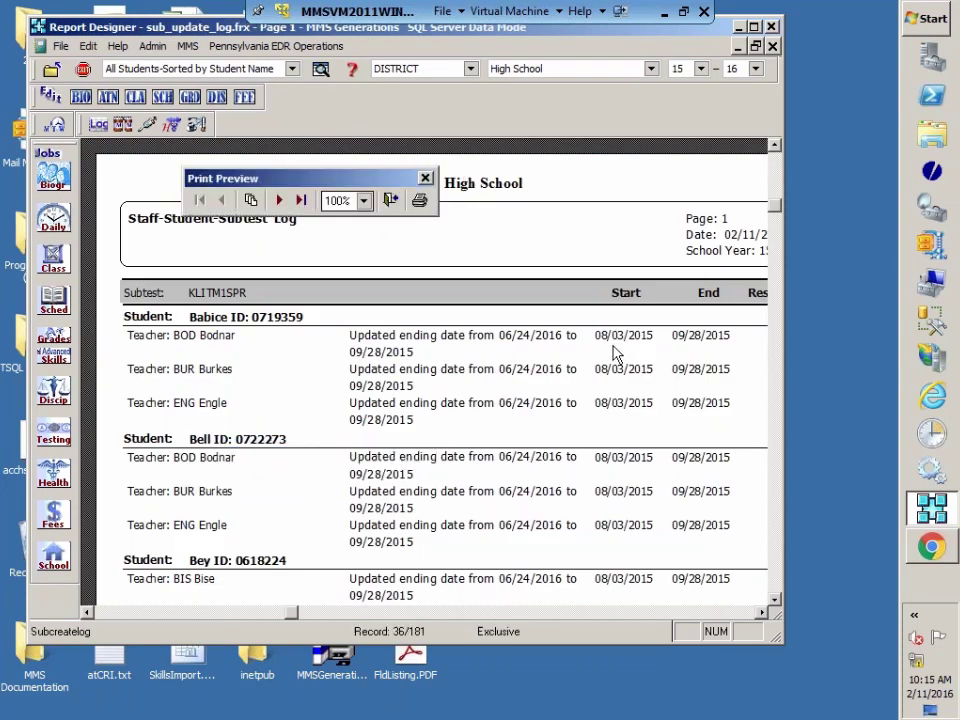
scroll(555, 433, "down", 1)
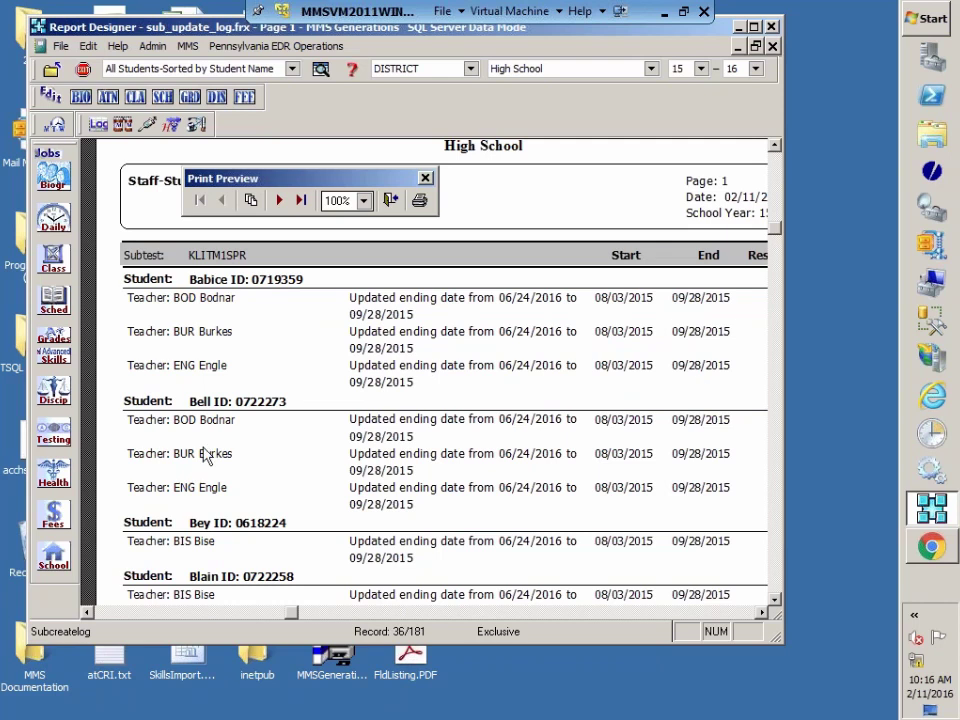
scroll(204, 454, "down", 3)
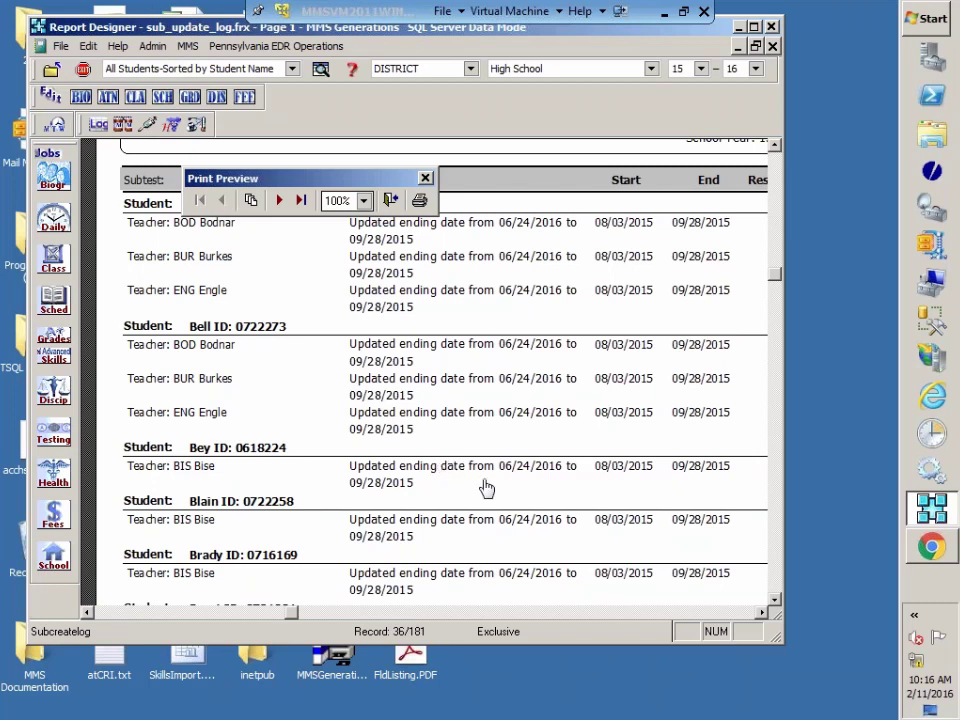
Step: Close the update log preview and switch the operation to Staff Student Subtest Listing
left_click(776, 601)
left_click(392, 201)
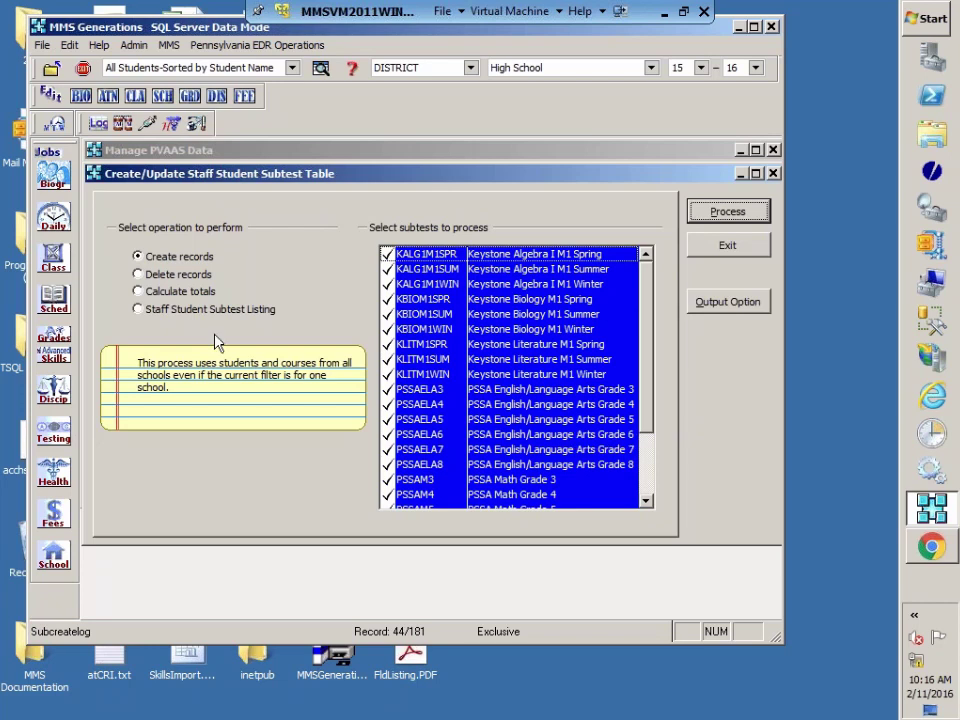
left_click(180, 290)
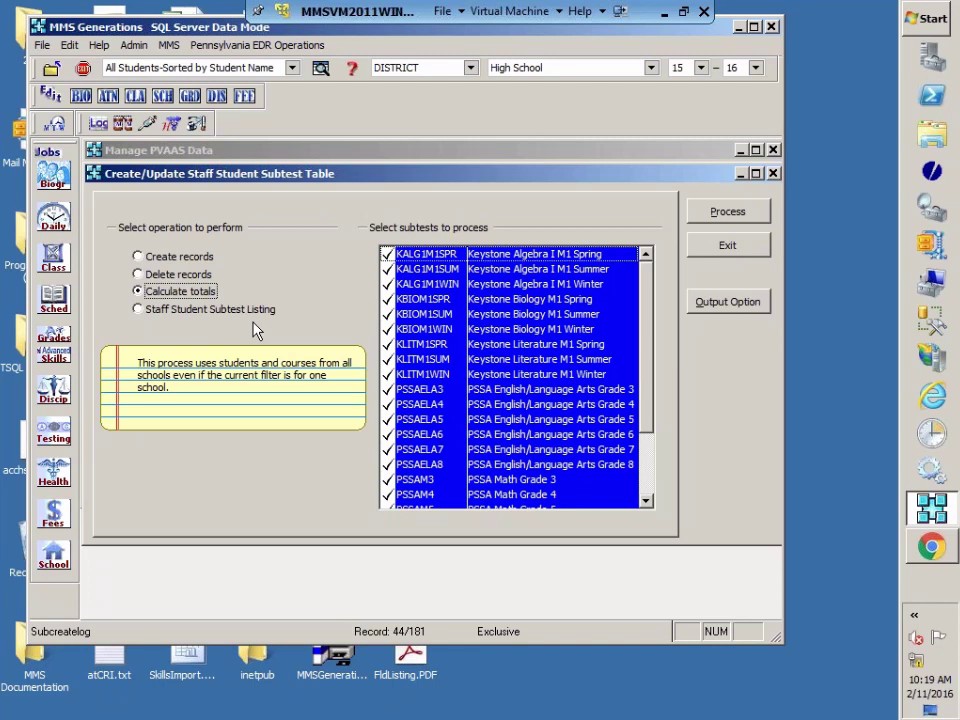
left_click(185, 259)
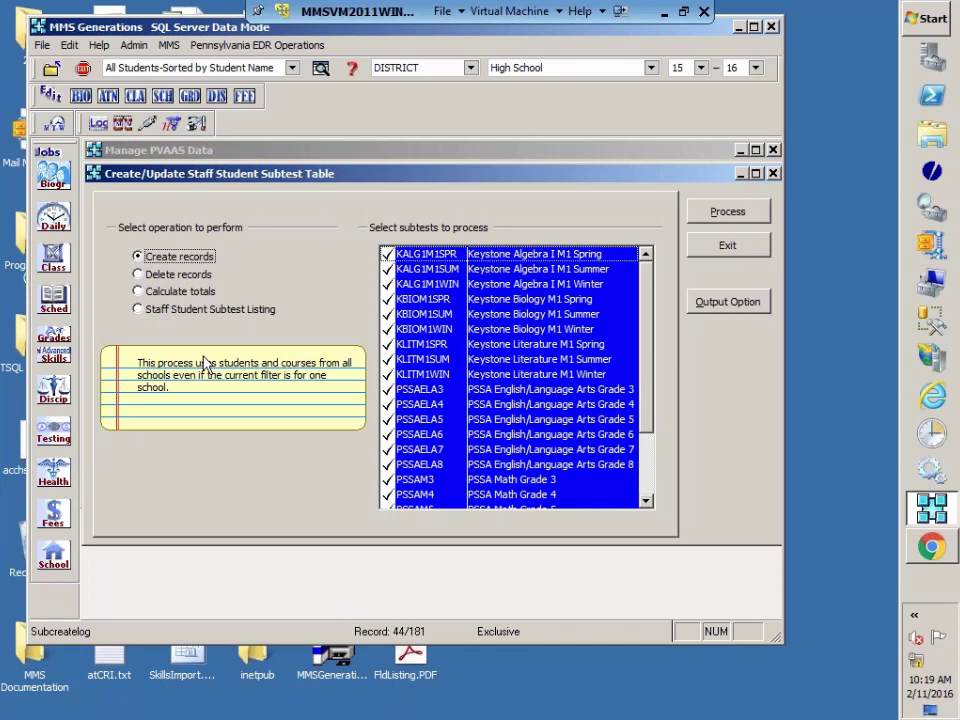
left_click(175, 292)
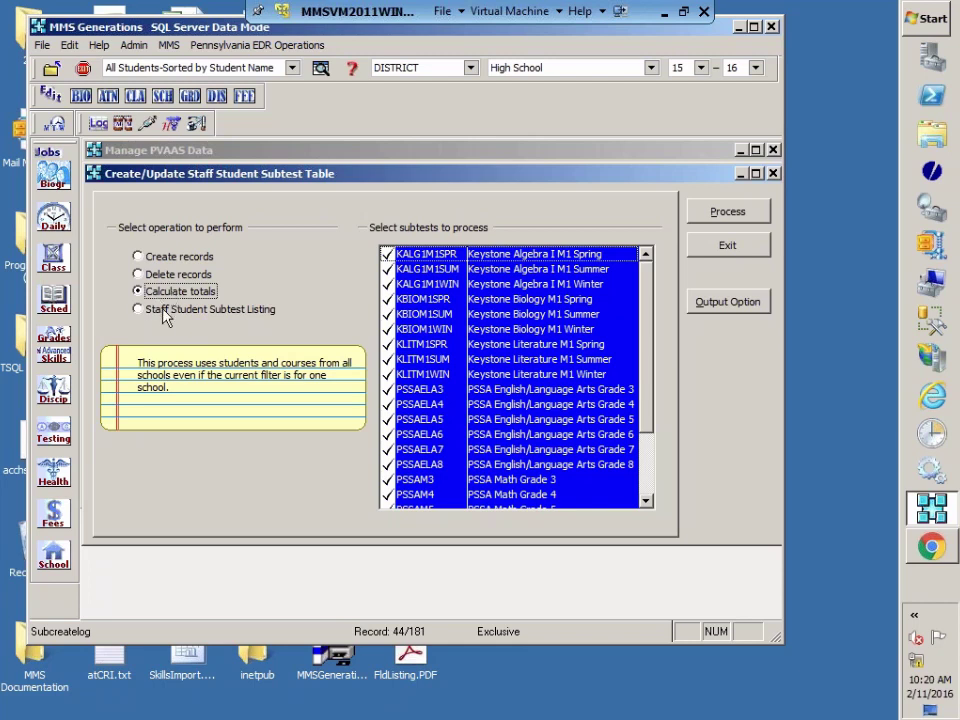
left_click(167, 314)
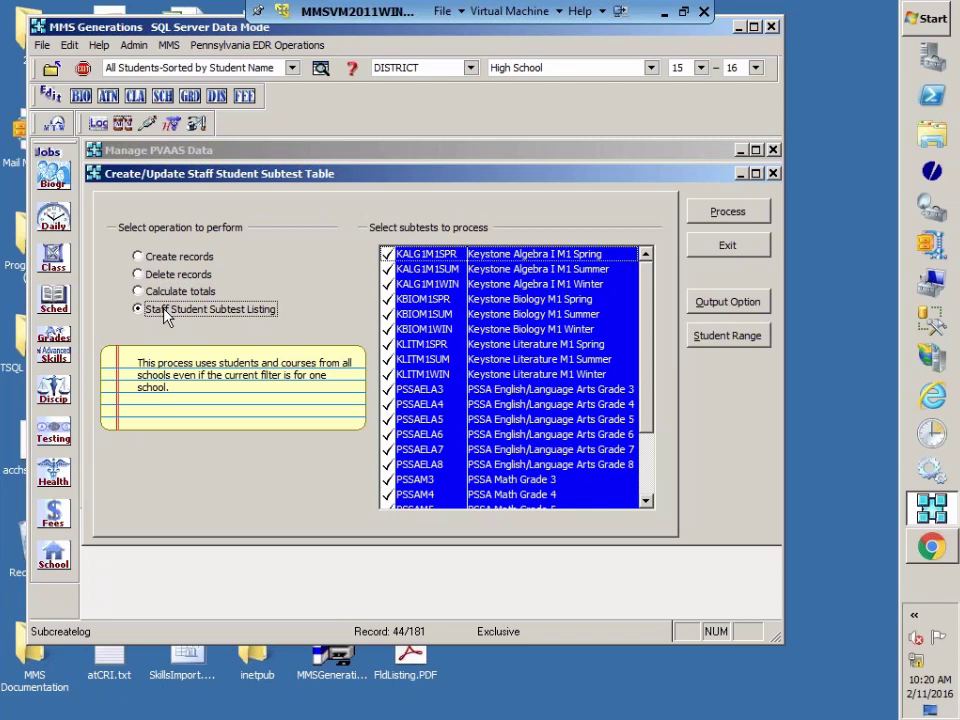
Step: Exit the subtest table and validate Staff Student Subtest data, including responsibilities over 100%
left_click(735, 245)
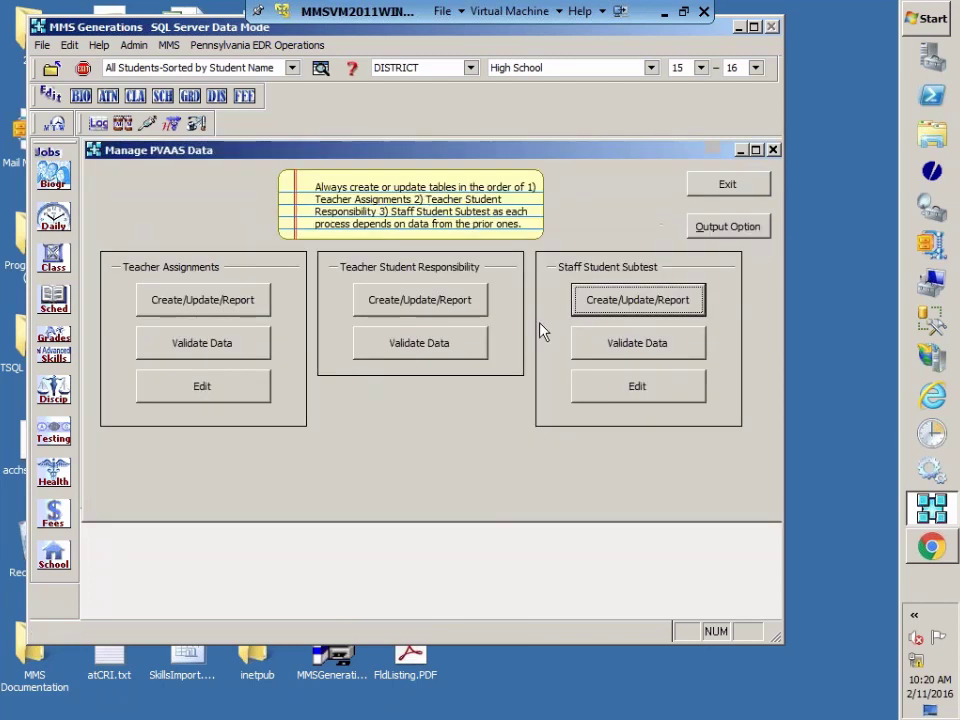
left_click(660, 346)
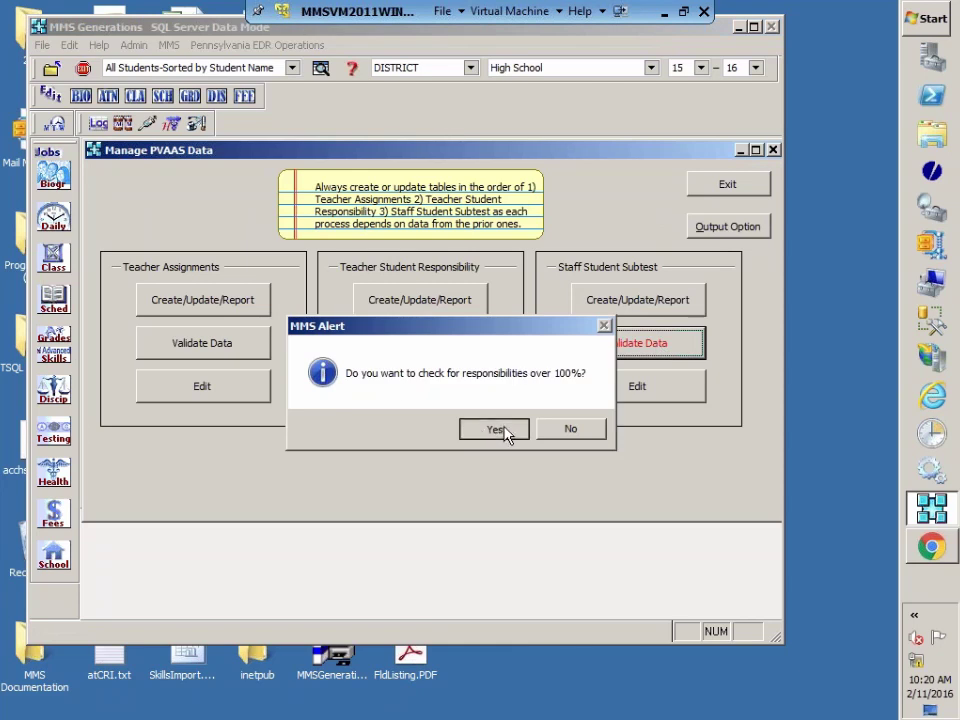
left_click(496, 429)
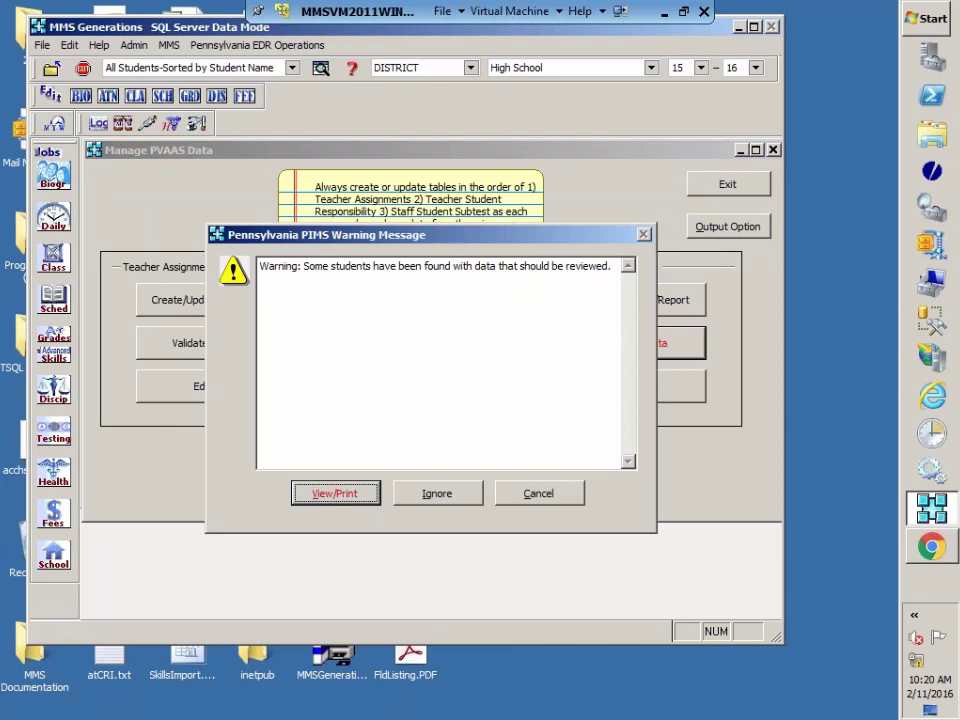
Step: Review the KLITM1SPR validation log of students needing review, then close it
left_click(335, 494)
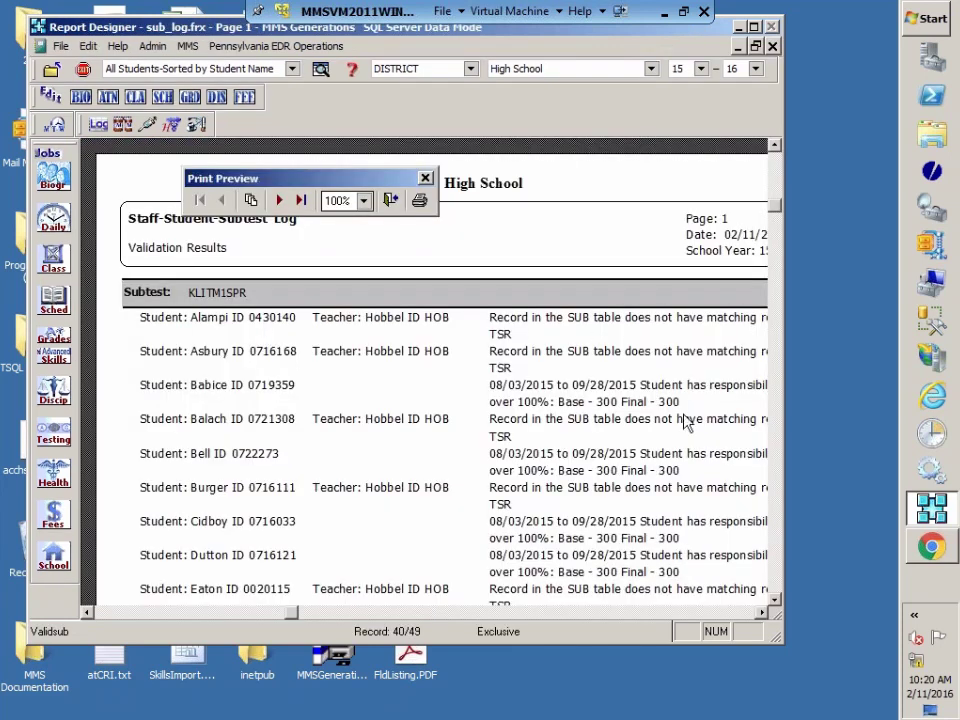
scroll(705, 577, "down", 6)
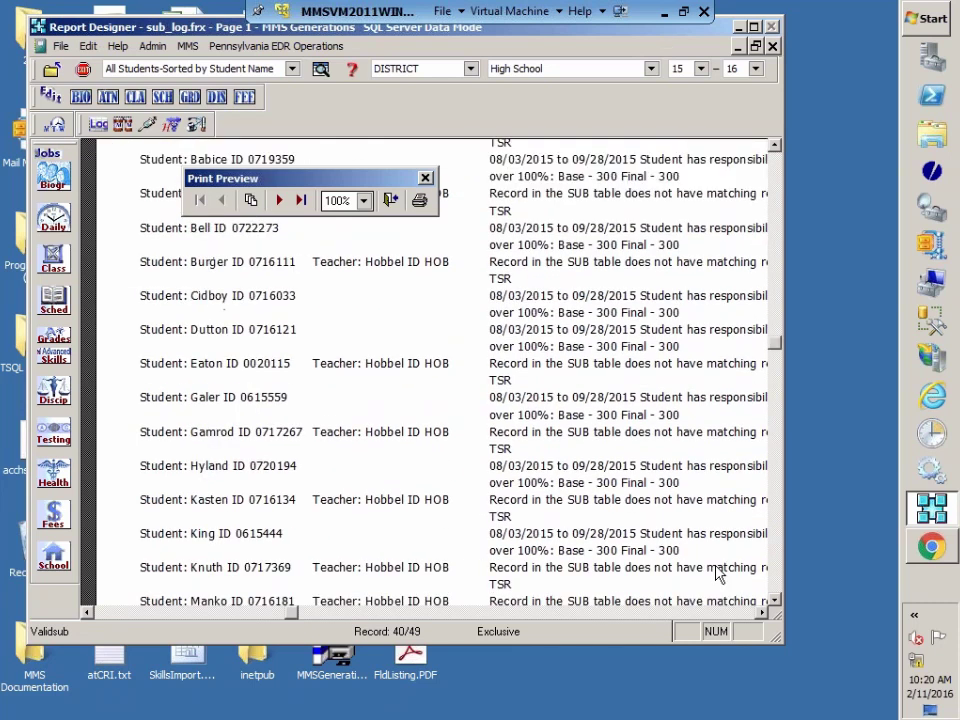
scroll(717, 572, "up", 6)
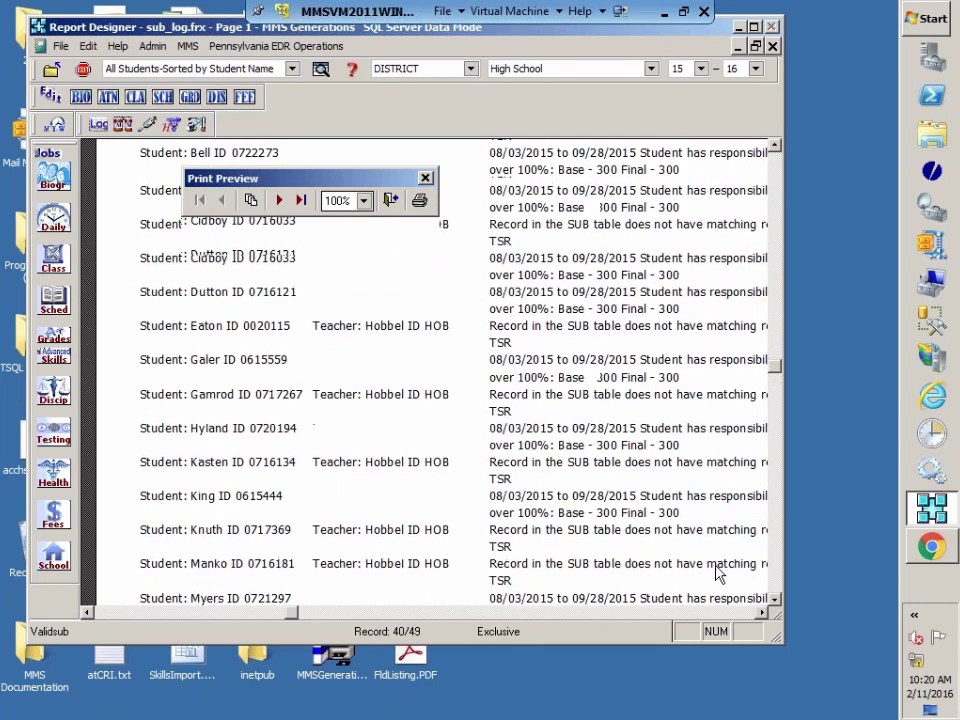
left_click(390, 199)
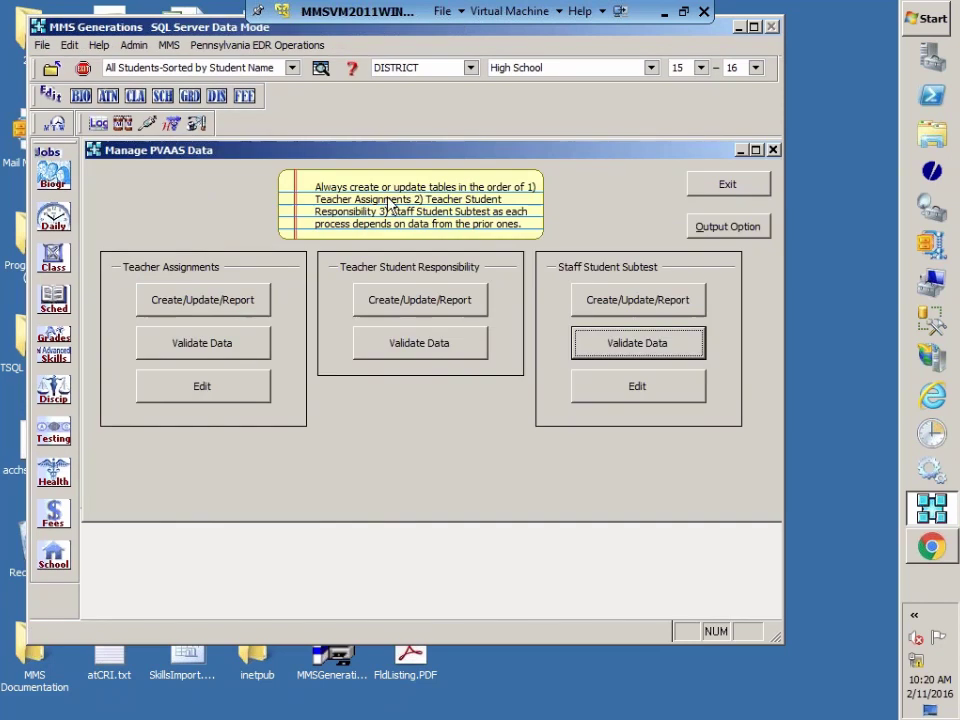
left_click(621, 396)
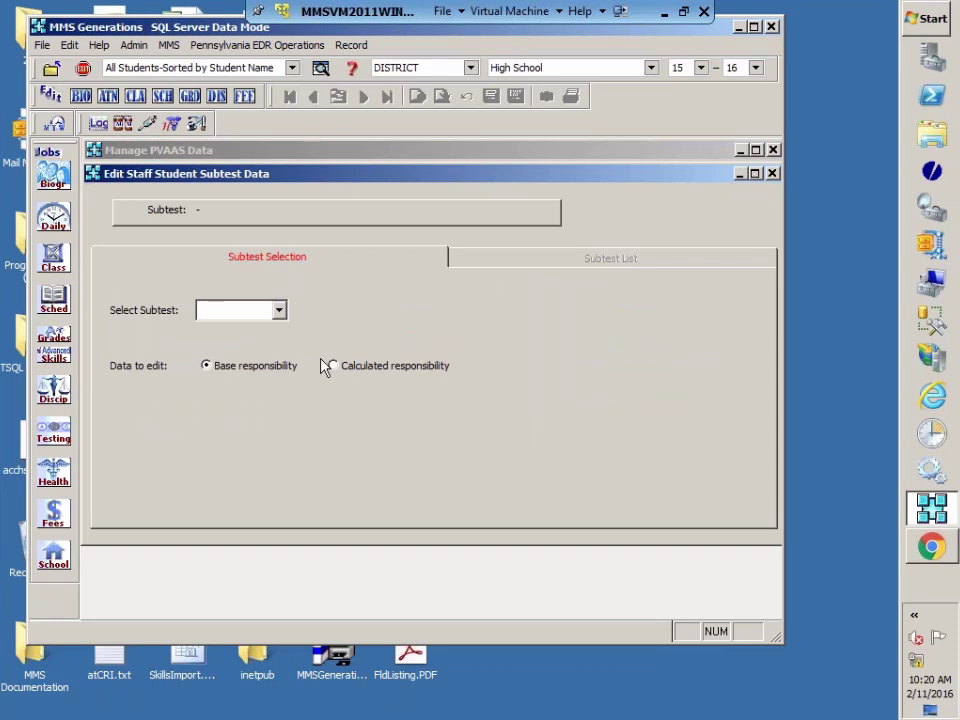
left_click(281, 313)
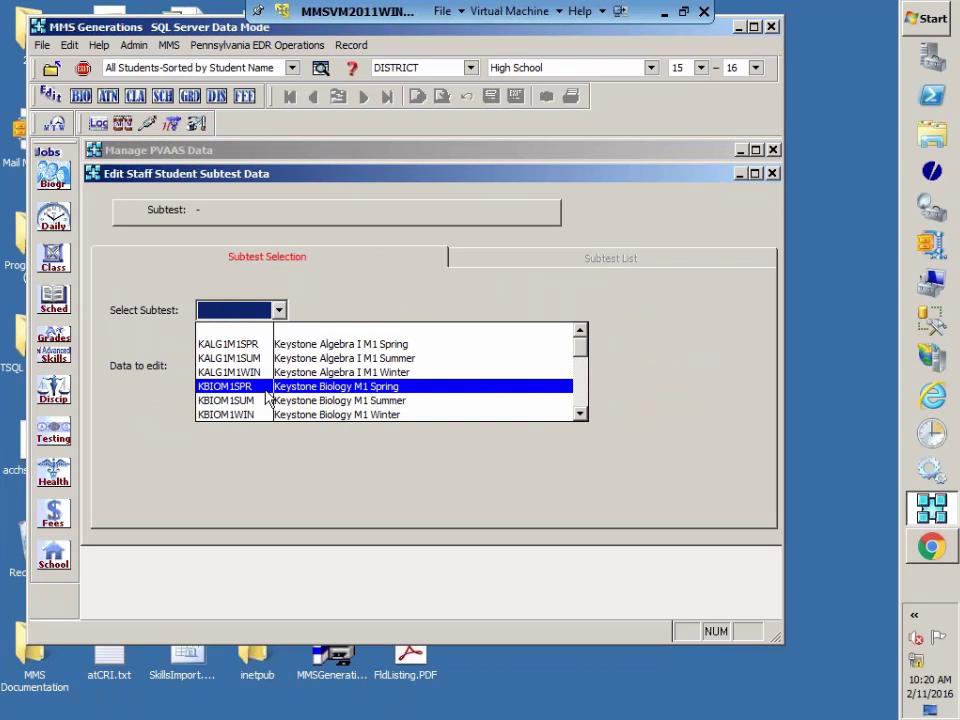
left_click(584, 414)
left_click(584, 414)
left_click(581, 414)
left_click(581, 414)
left_click(581, 414)
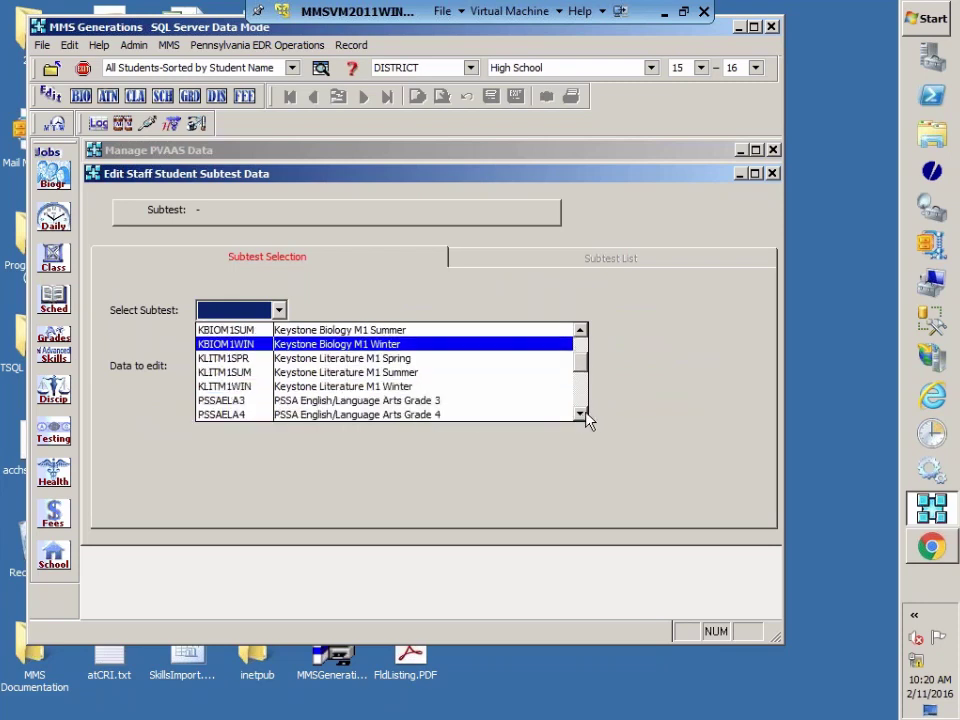
left_click(224, 358)
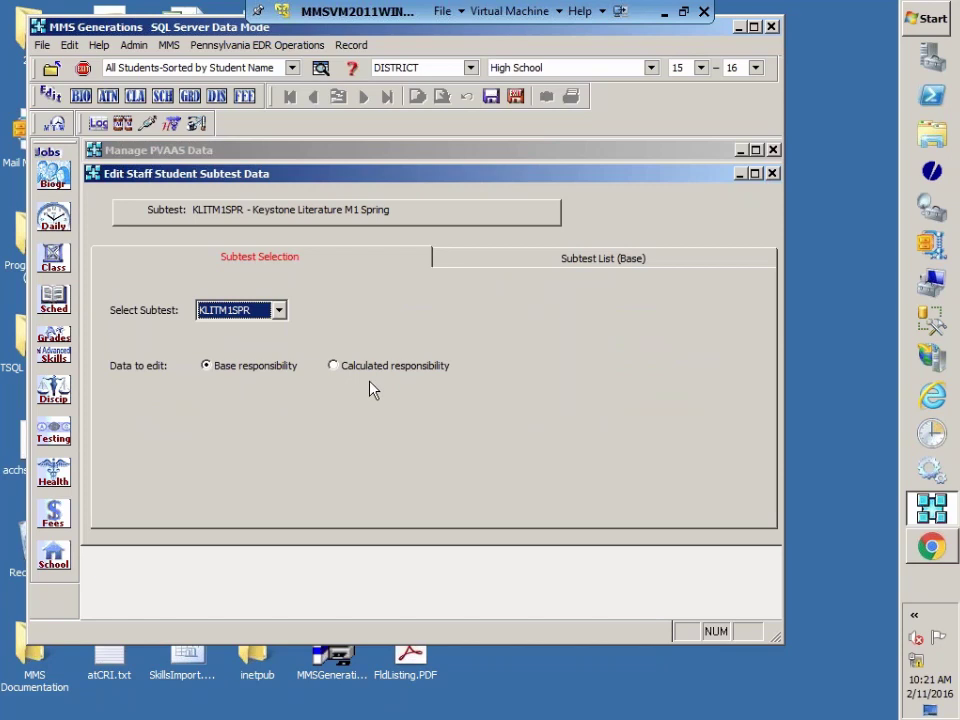
left_click(560, 266)
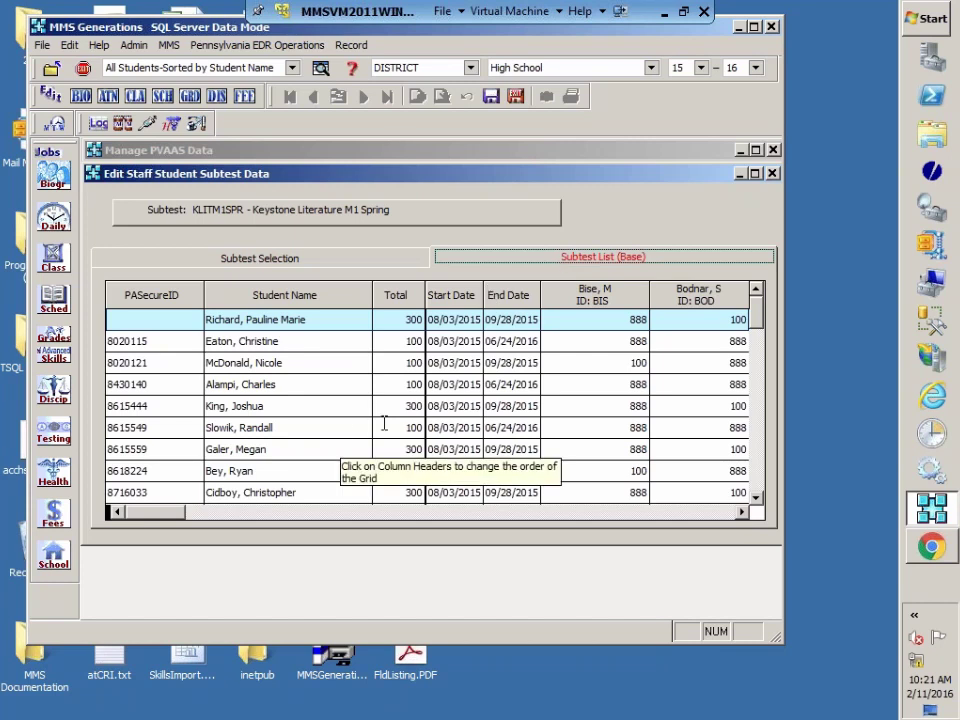
left_click(759, 327)
scroll(759, 335, "down", 2)
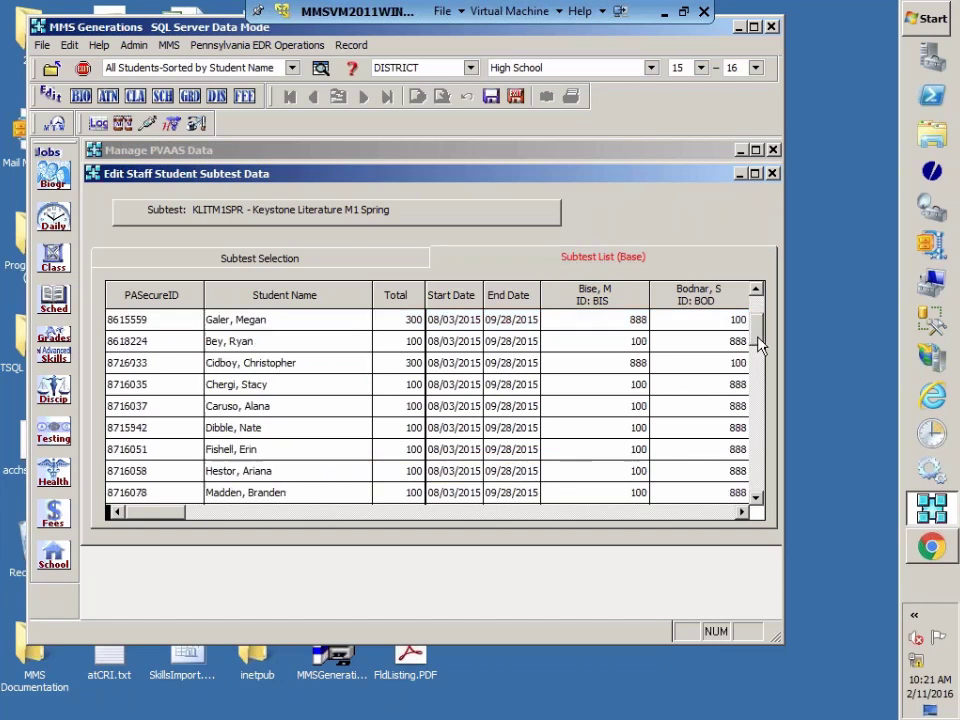
scroll(602, 394, "down", 2)
scroll(456, 432, "down", 2)
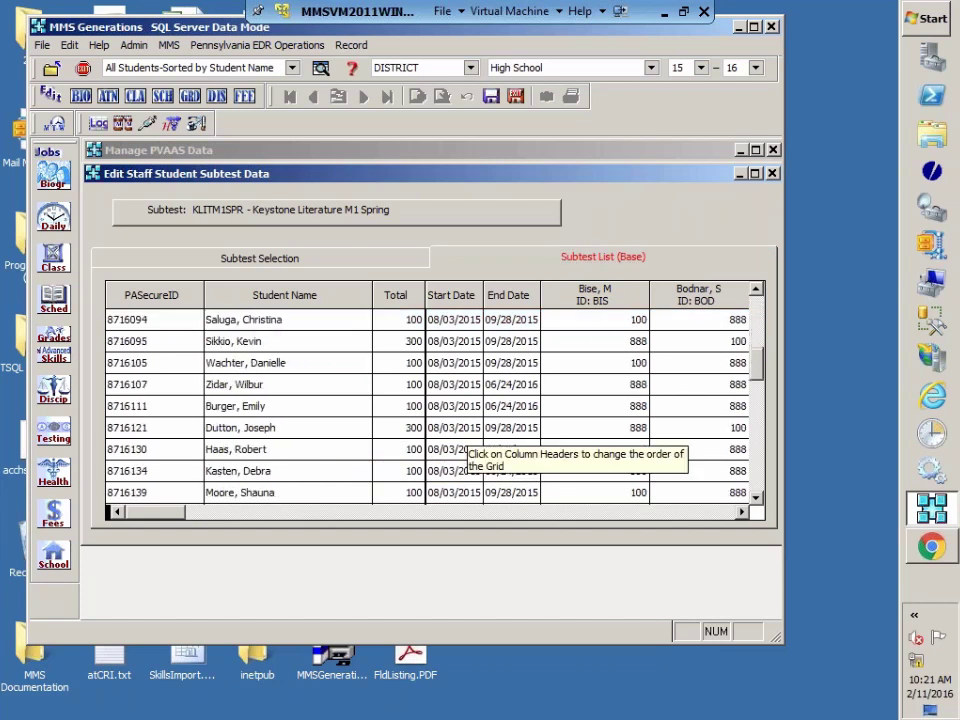
scroll(591, 478, "down", 10)
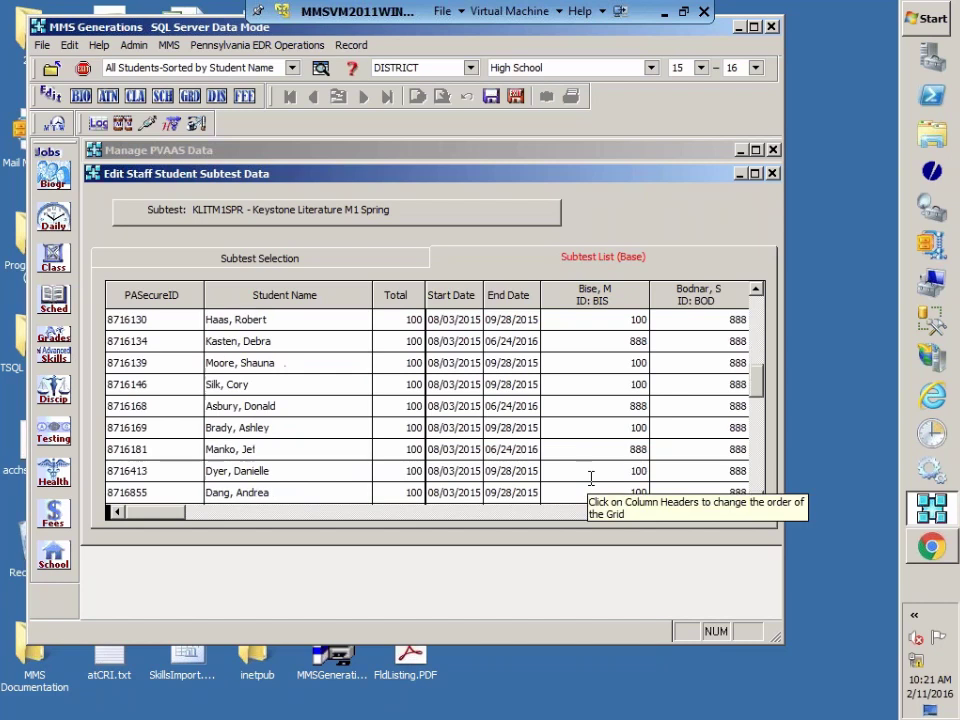
scroll(591, 478, "down", 2)
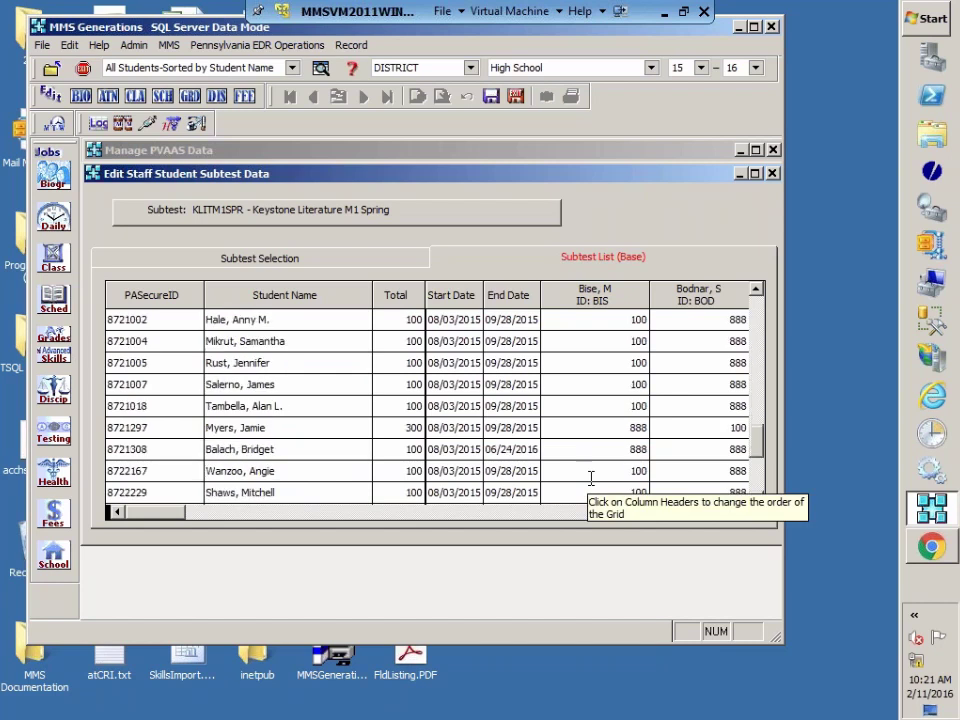
left_click(772, 175)
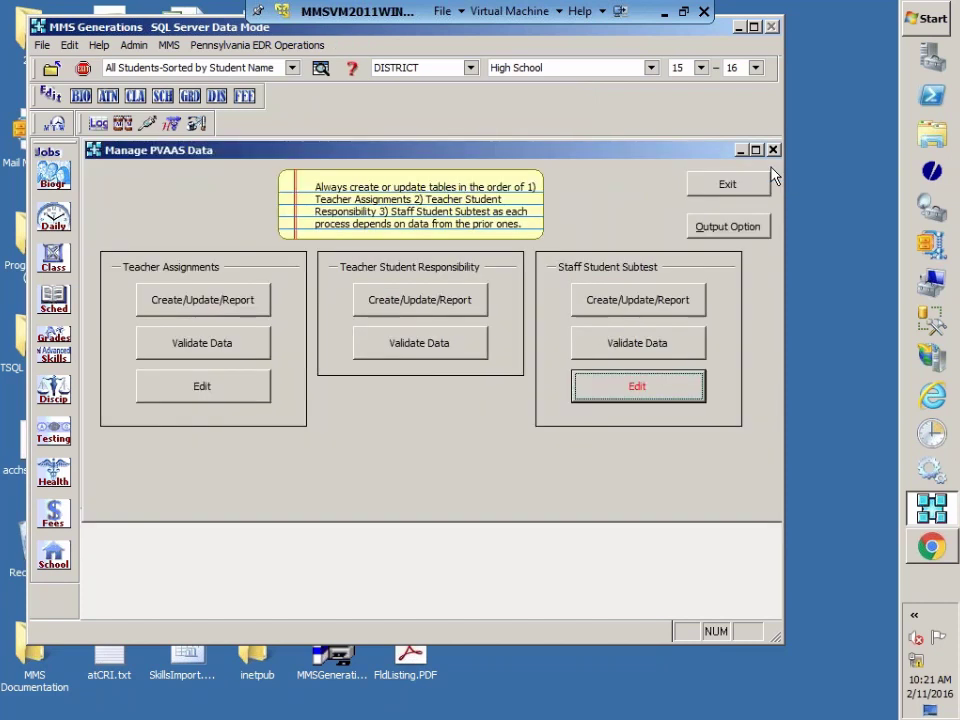
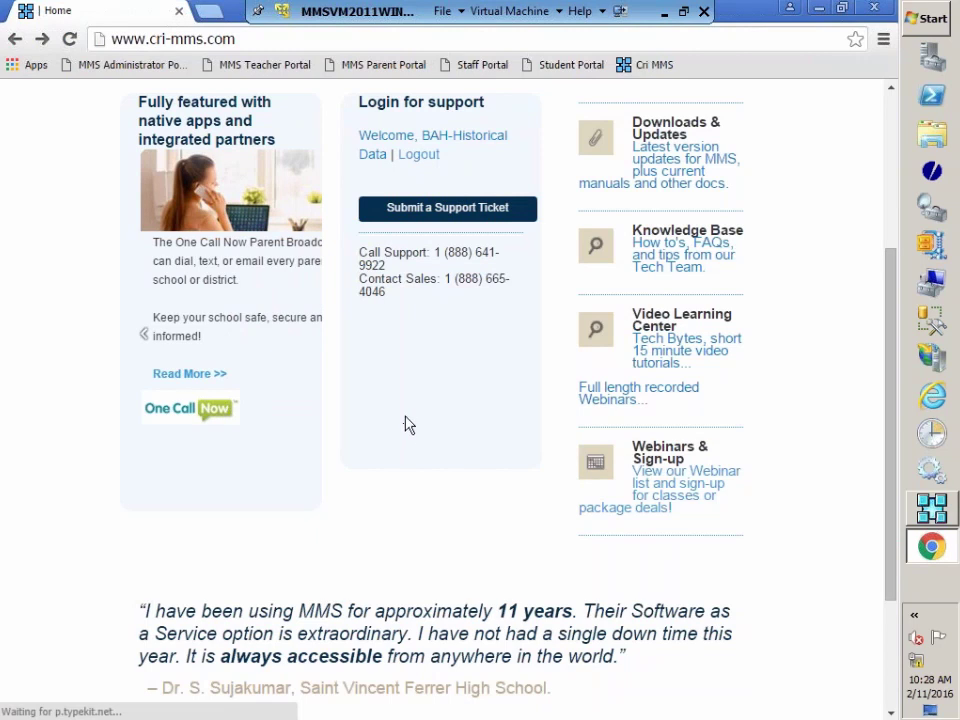
Step: Go to the CRI-MMS homepage's Knowledge Base of how-tos, FAQs and Tech Team tips
scroll(407, 424, "up", 3)
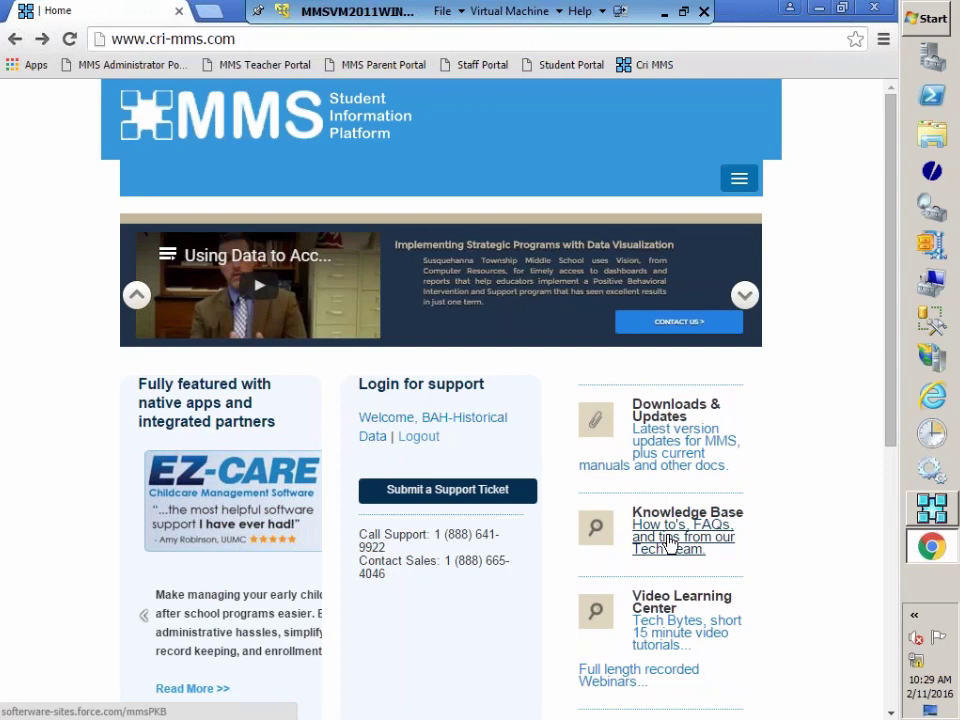
left_click(655, 537)
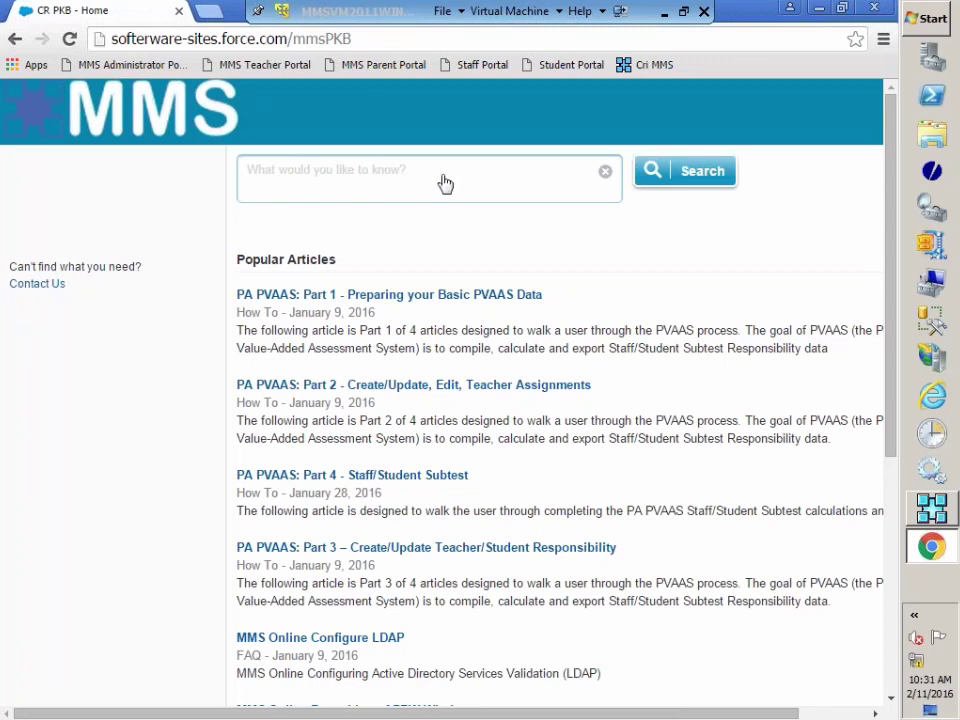
Step: Review the PA PVAAS Parts 1–4 popular articles, then minimize Chrome to return to Manage PVAAS Data
left_click(294, 170)
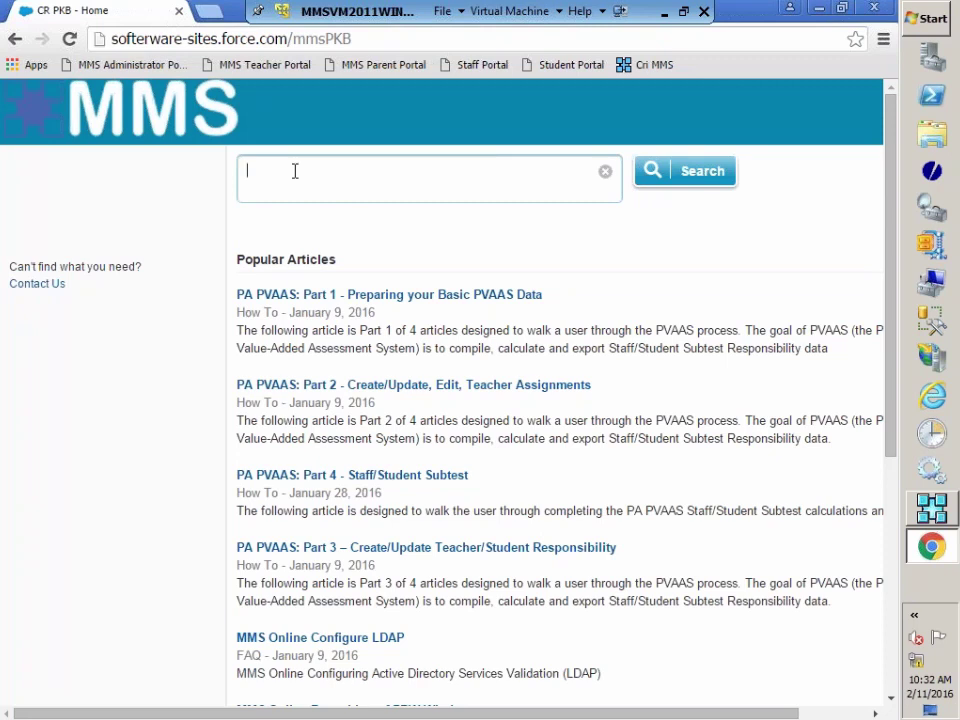
left_click(819, 9)
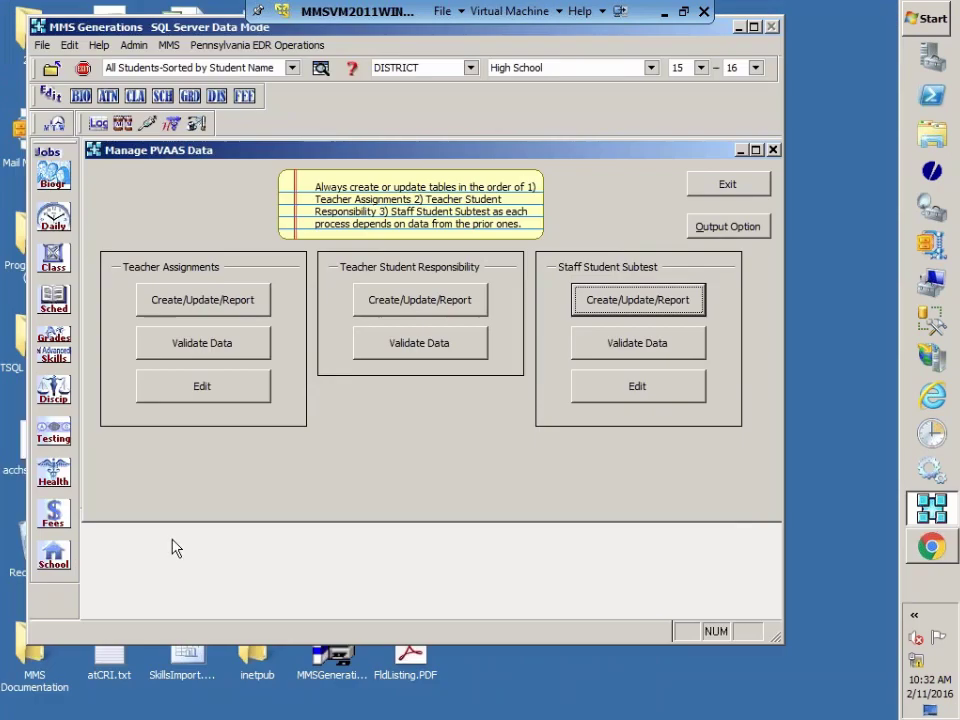
Step: Close the Teacher Student Responsibility window and bring up Create/Update Teacher Assignments for all classes
left_click(444, 308)
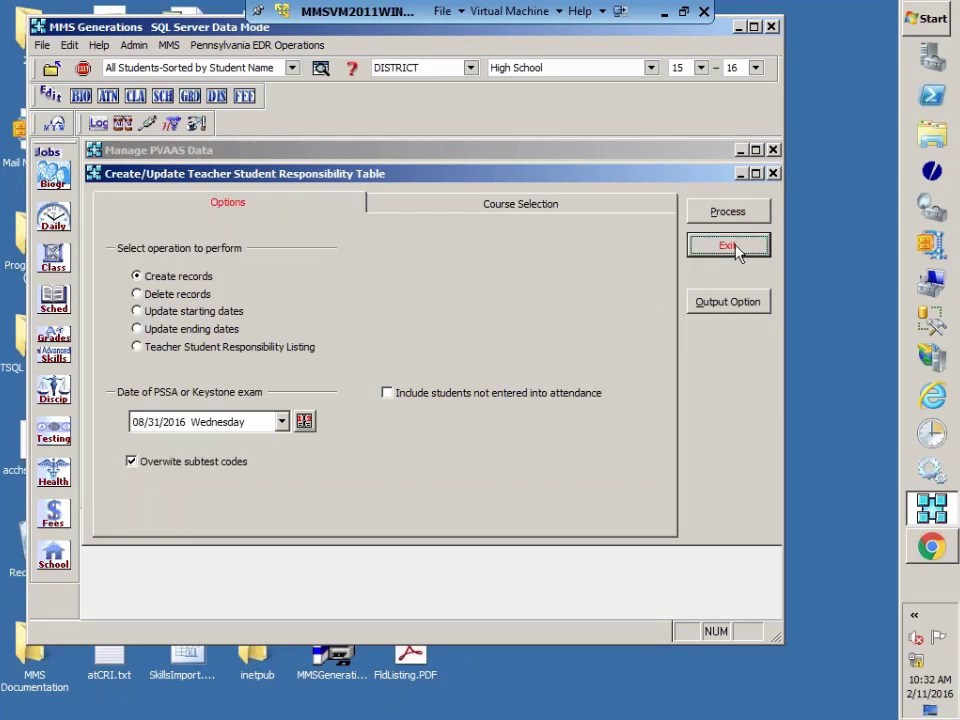
left_click(742, 247)
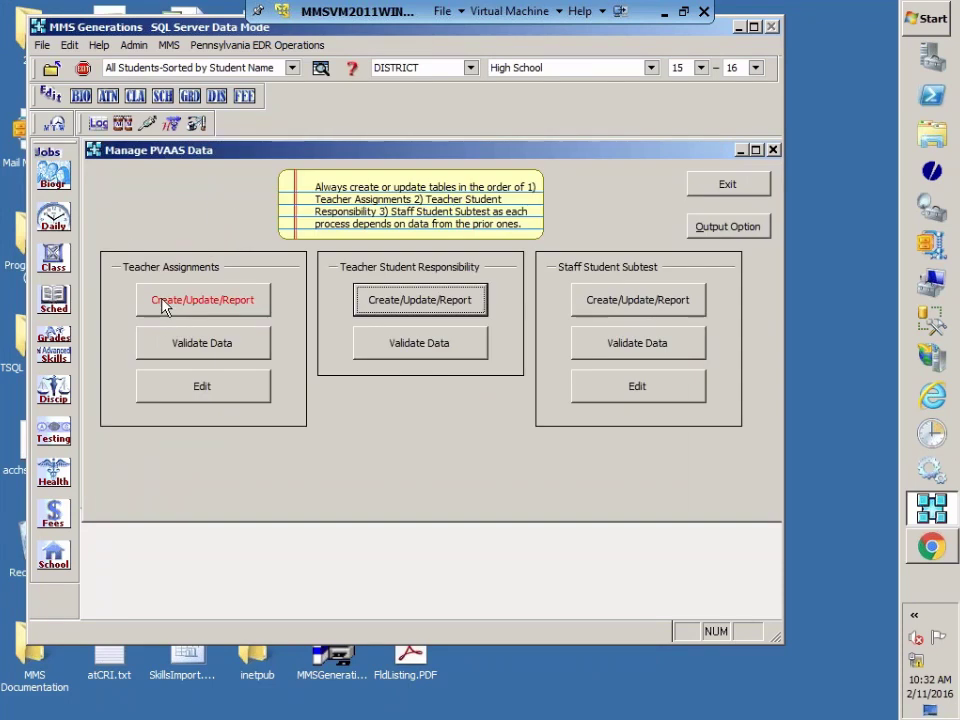
left_click(205, 300)
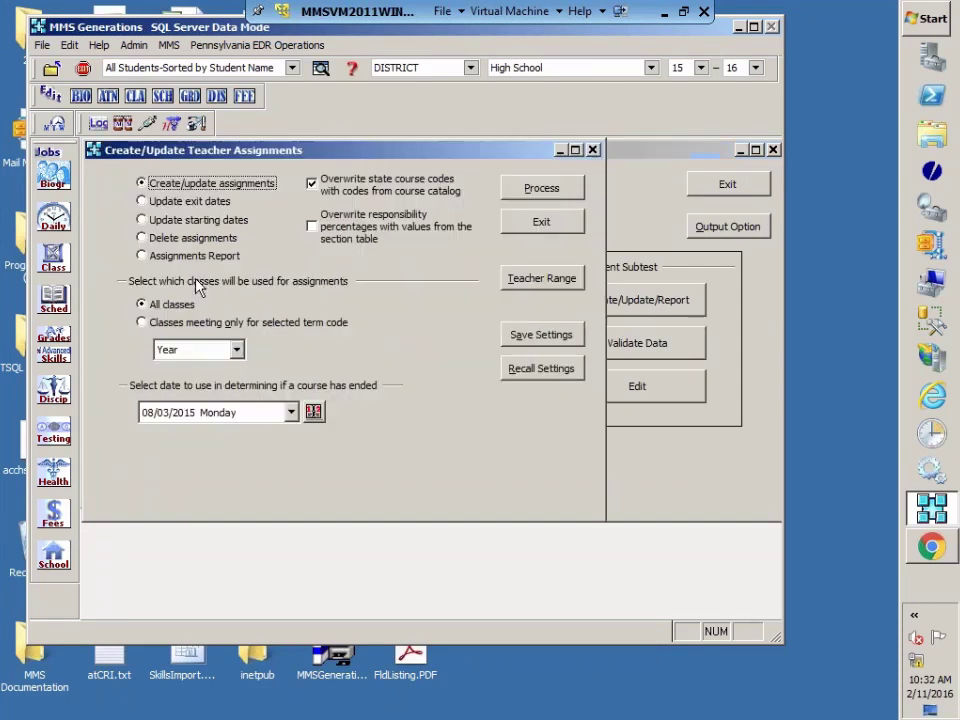